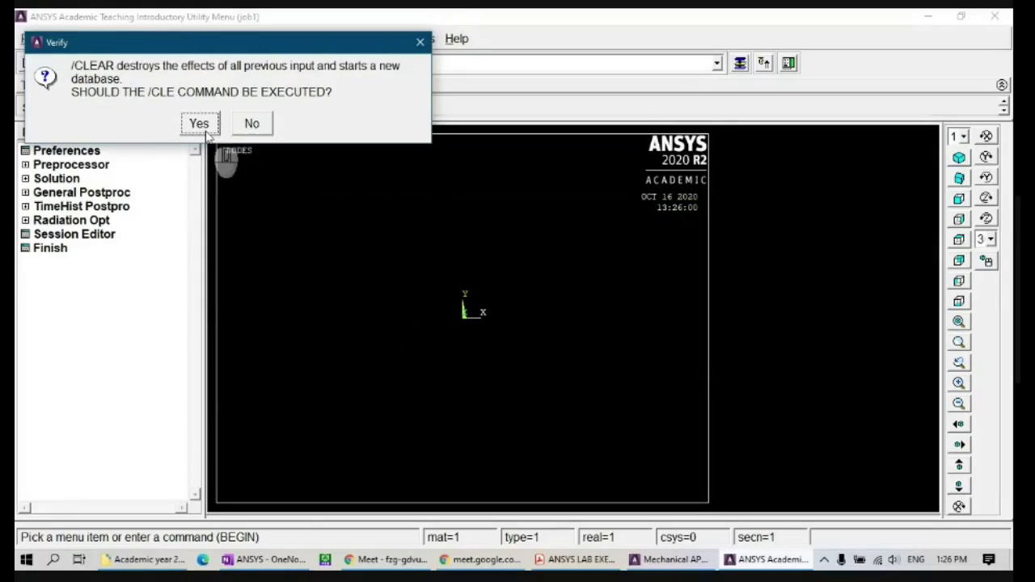
- Confirm clearing the database and set the working directory to E:\Subjects\ANSYS lab\Academic year 20-21\Record
{"action": "left_click", "coordinate": [199, 123]}
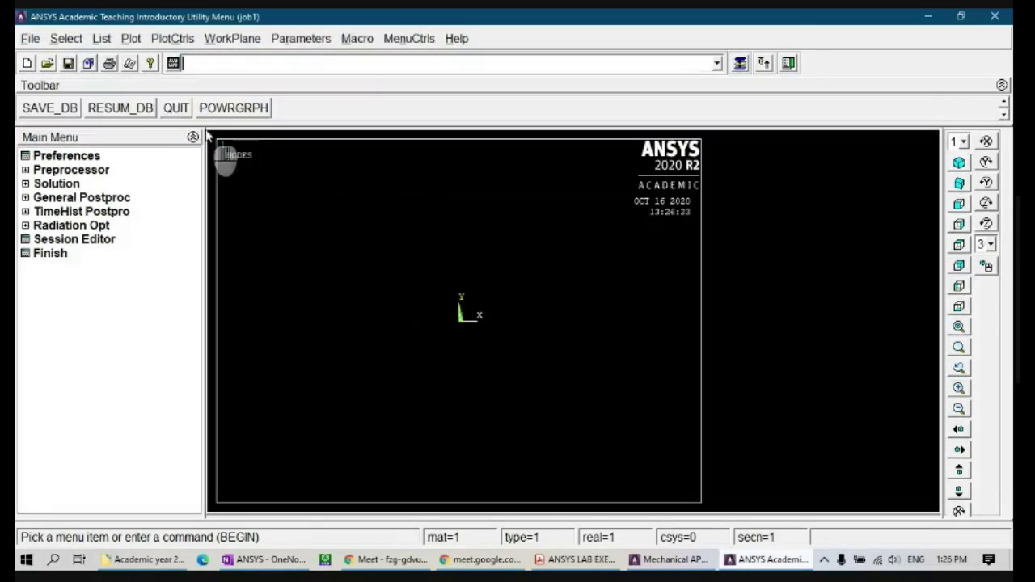
{"action": "left_click", "coordinate": [30, 39]}
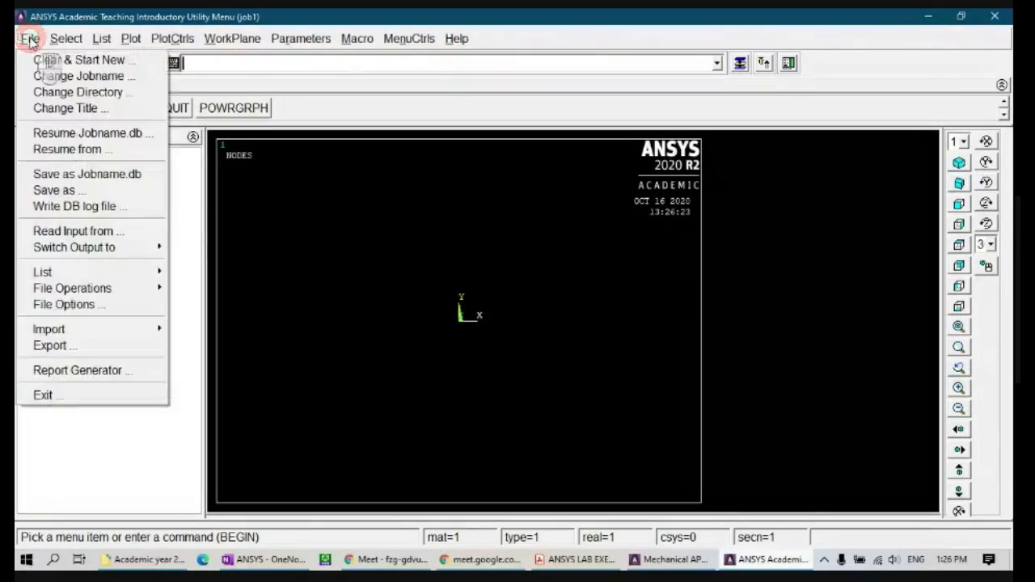
{"action": "left_click", "coordinate": [106, 92]}
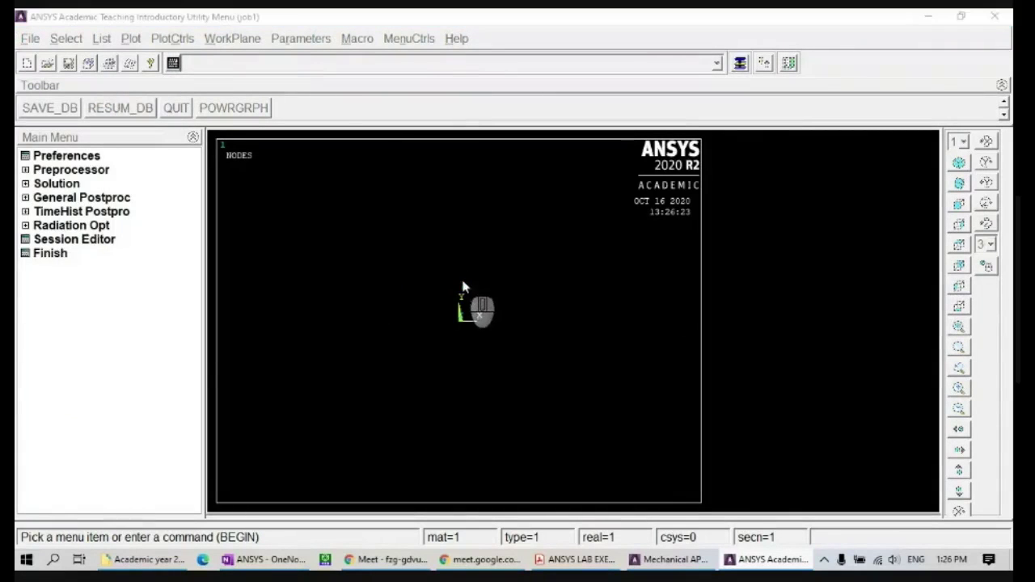
{"action": "left_click", "coordinate": [457, 251]}
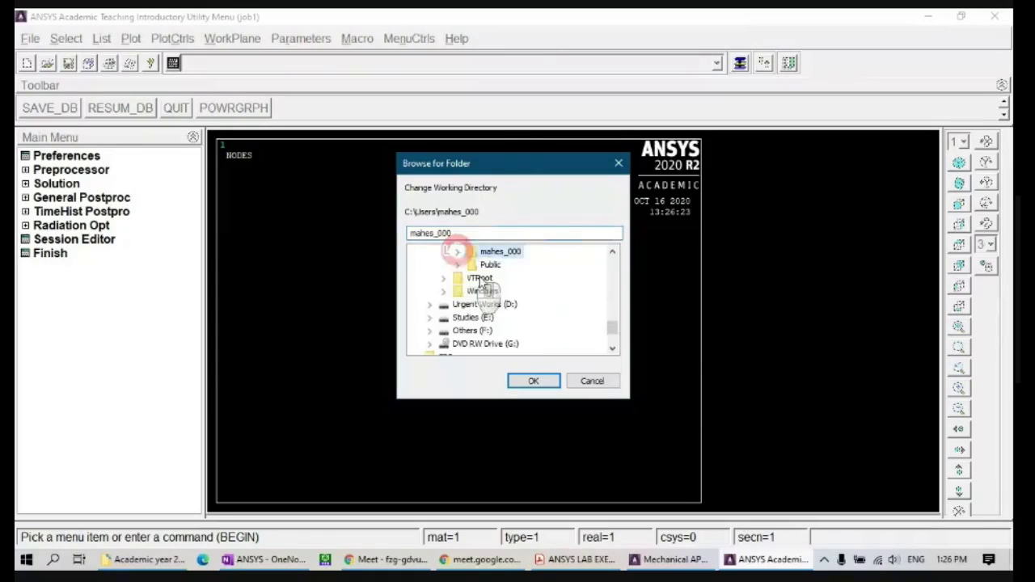
{"action": "left_click", "coordinate": [474, 318]}
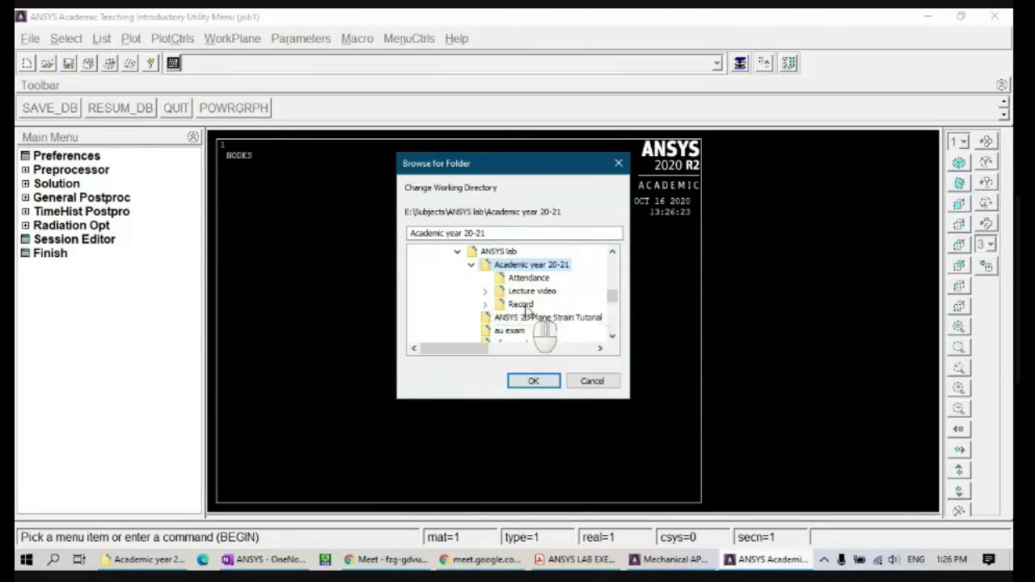
{"action": "left_click", "coordinate": [524, 305]}
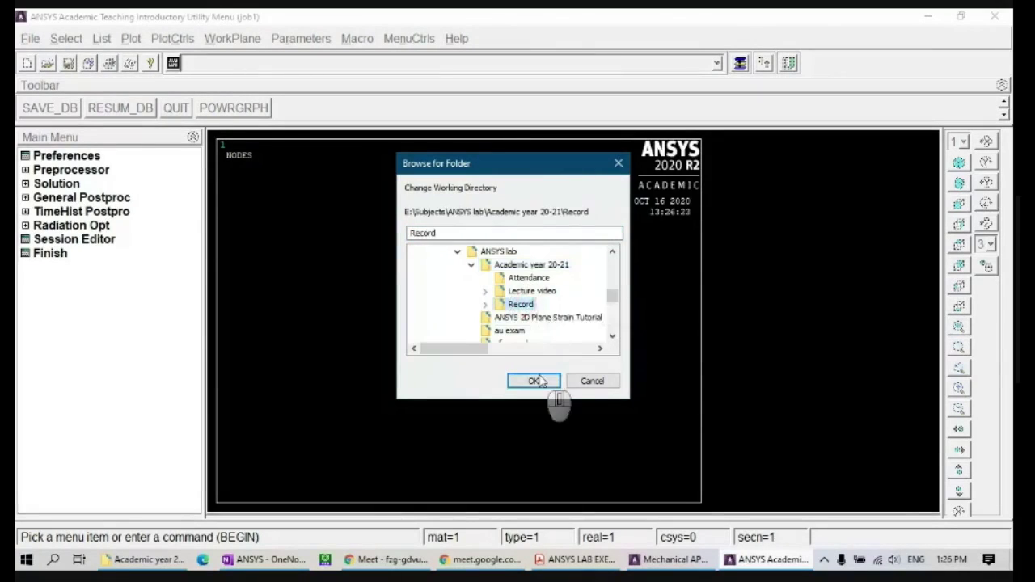
{"action": "left_click", "coordinate": [534, 381]}
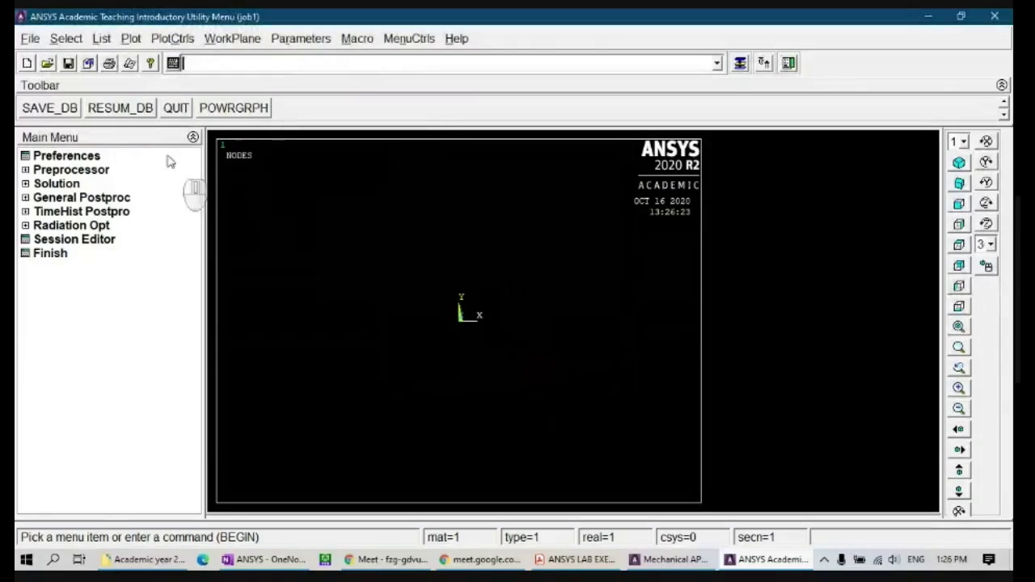
- Change the jobname to BEAMPROBLEM
{"action": "left_click", "coordinate": [31, 39]}
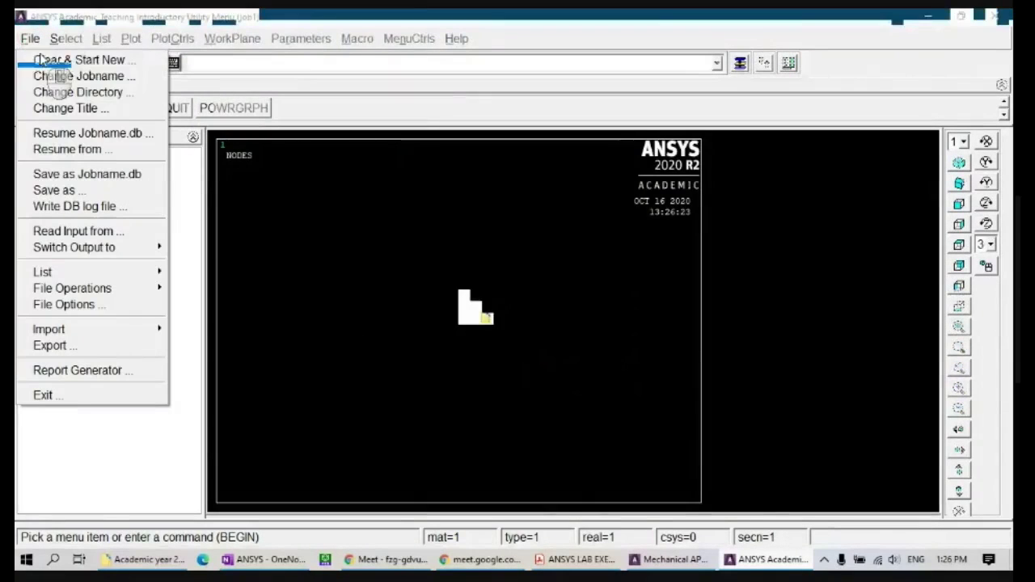
{"action": "left_click", "coordinate": [63, 78]}
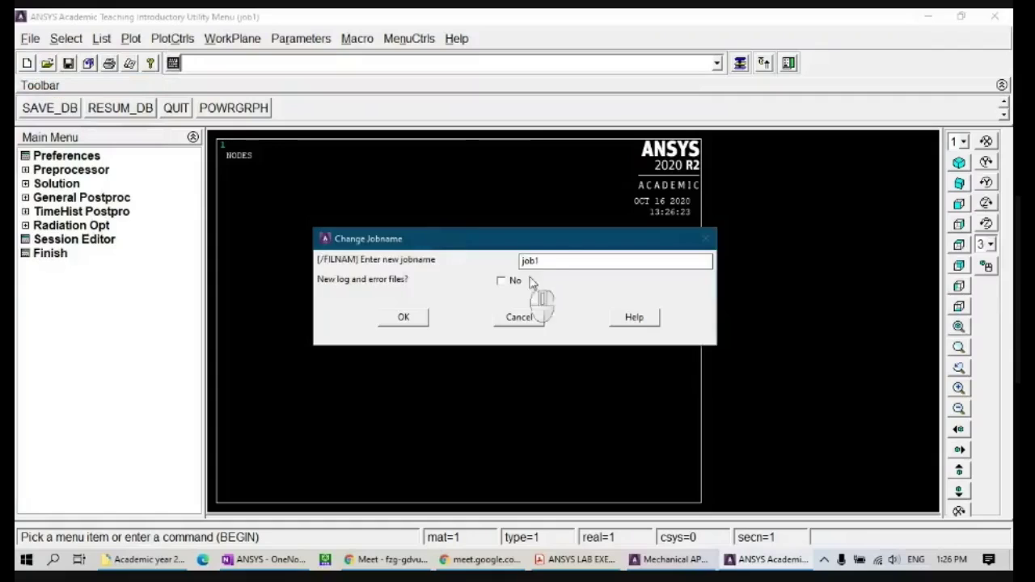
{"action": "double_click", "coordinate": [518, 260]}
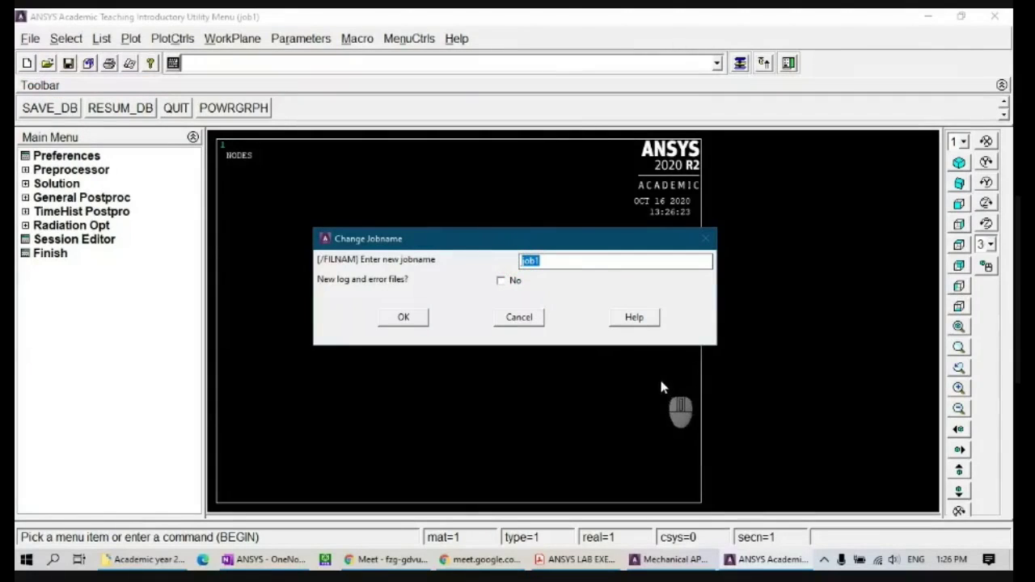
{"action": "type", "text": "BEAM"}
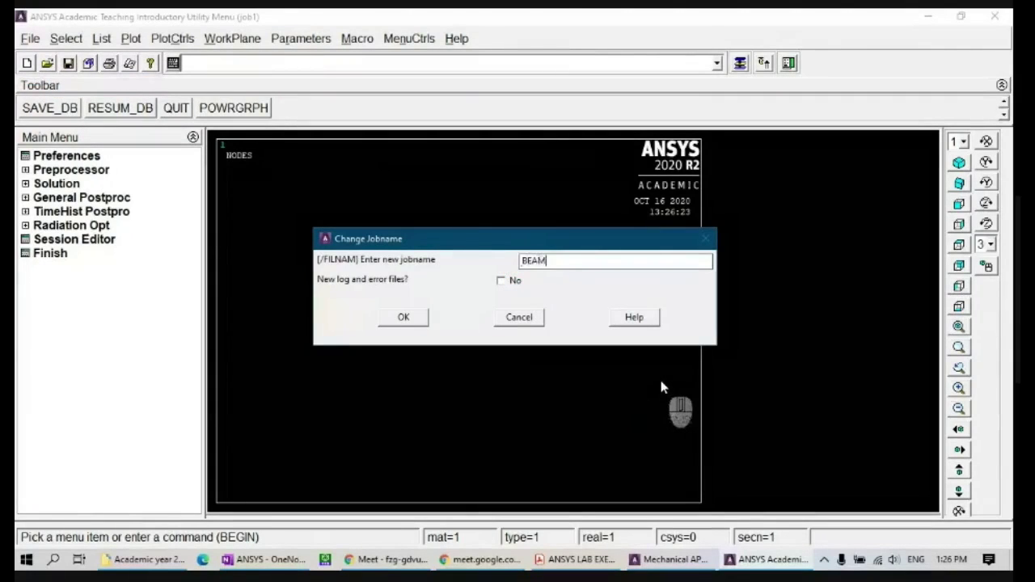
{"action": "type", "text": "PRO"}
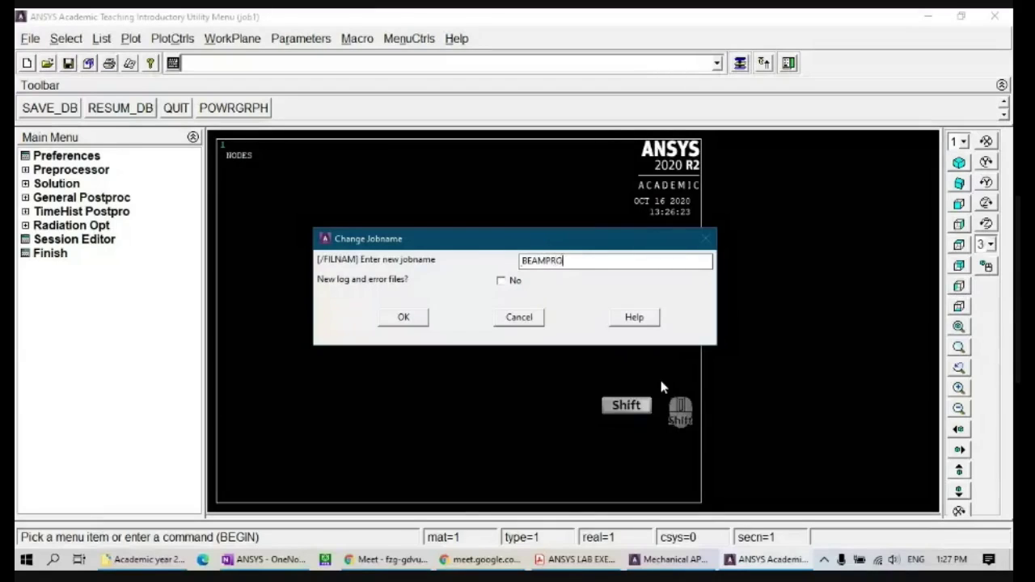
{"action": "type", "text": "BLEM"}
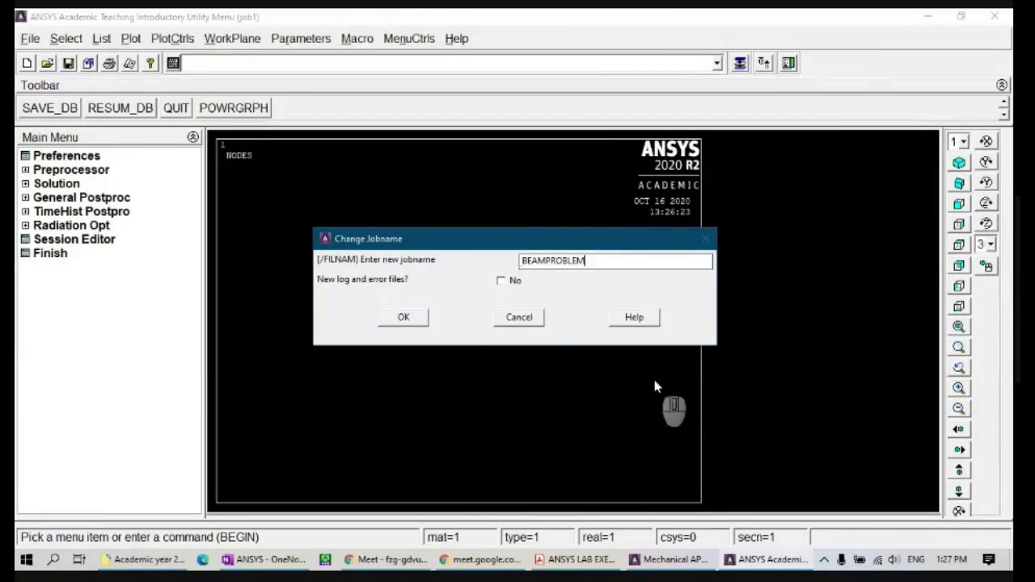
{"action": "left_click", "coordinate": [407, 319]}
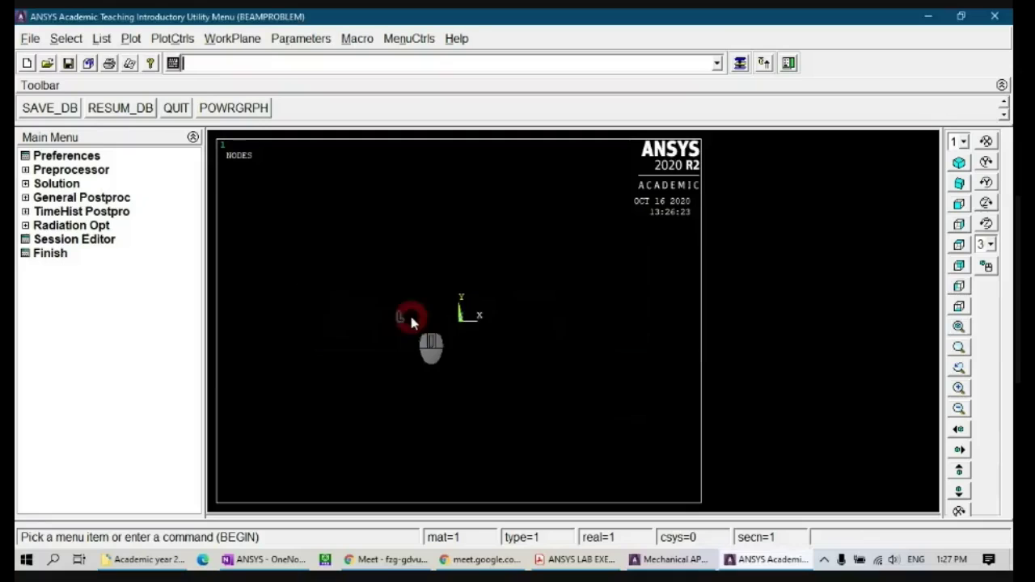
- Set the analysis title to "Exercise 3 - Beam Problem"
{"action": "left_click", "coordinate": [30, 38]}
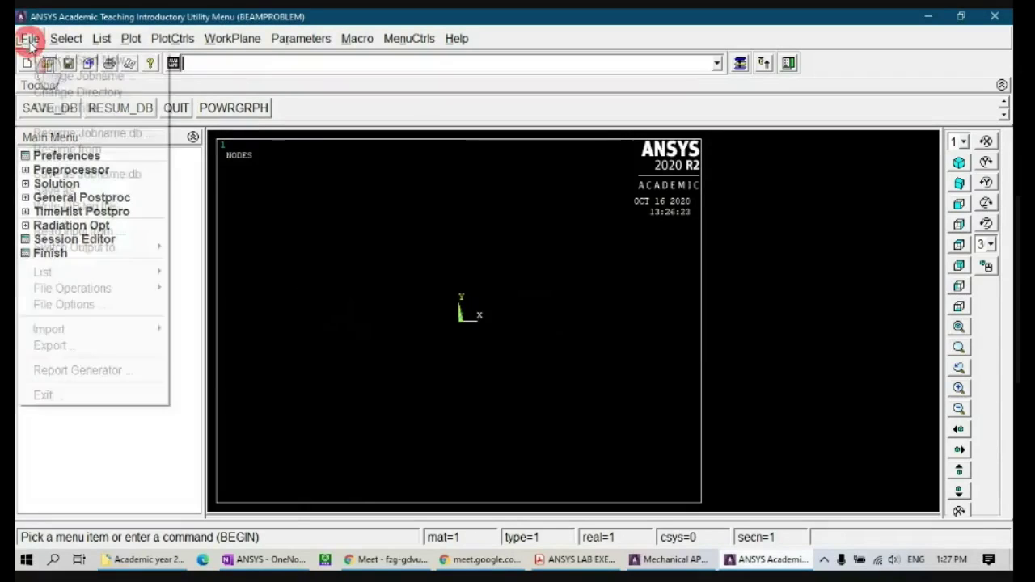
{"action": "left_click", "coordinate": [58, 76]}
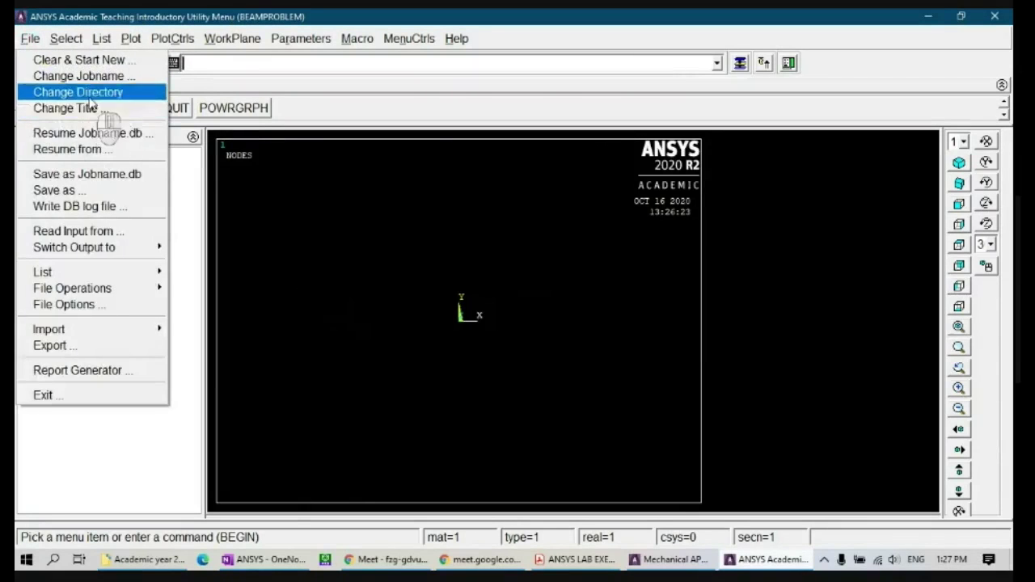
{"action": "left_click", "coordinate": [89, 112]}
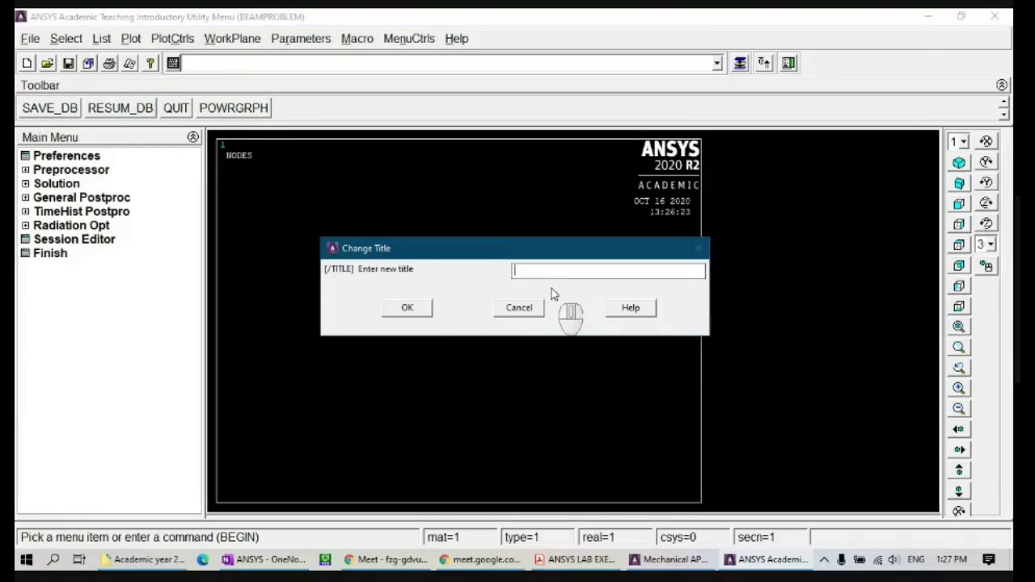
{"action": "type", "text": "Exercise 3 - Beam "}
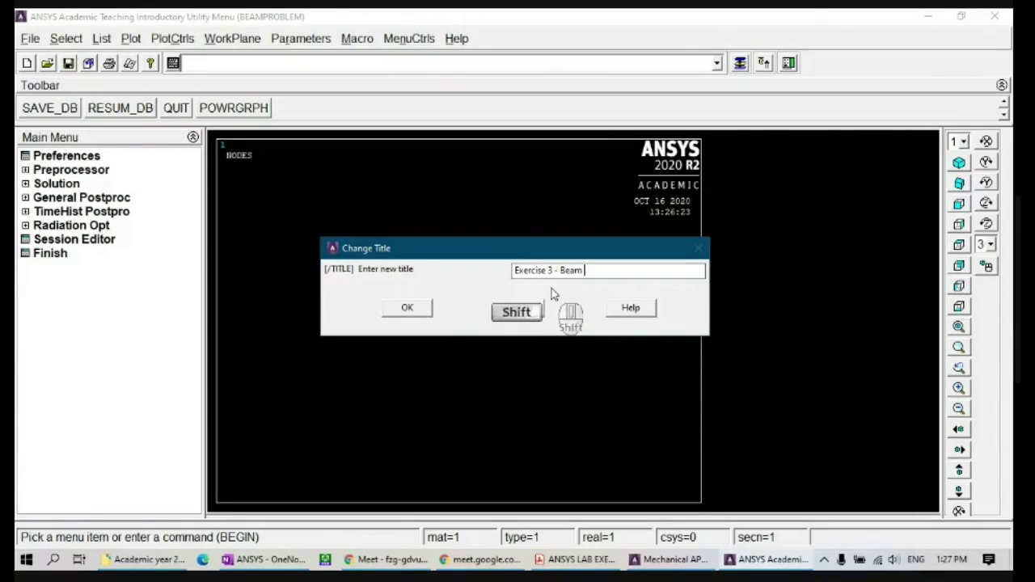
{"action": "type", "text": "Problem"}
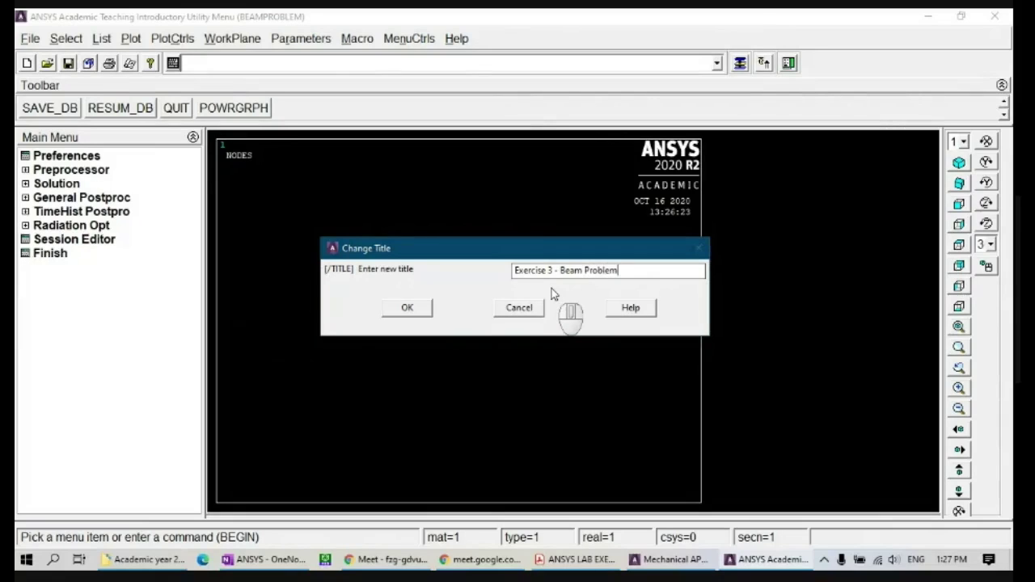
{"action": "left_click", "coordinate": [420, 309]}
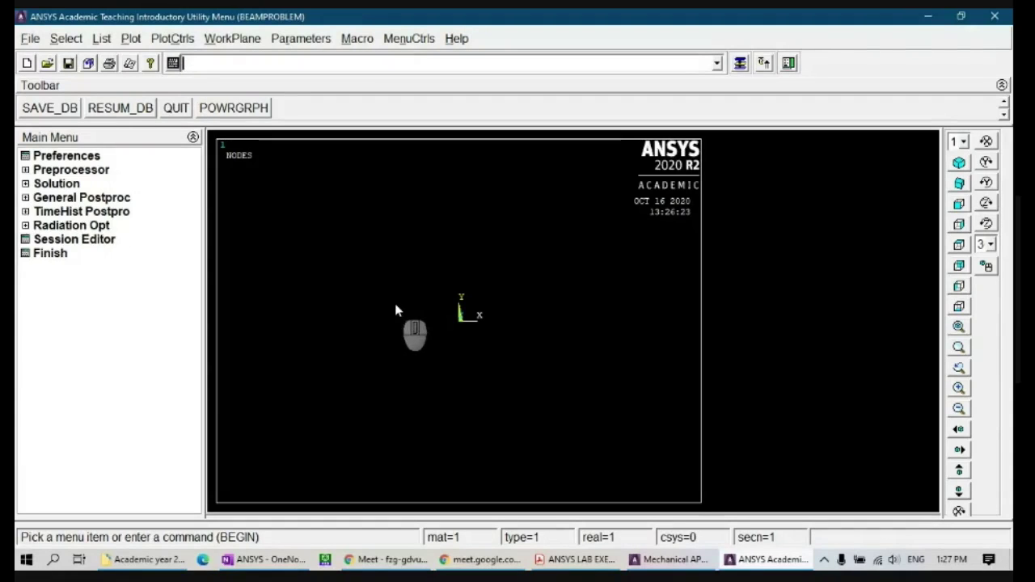
{"action": "left_click", "coordinate": [31, 38]}
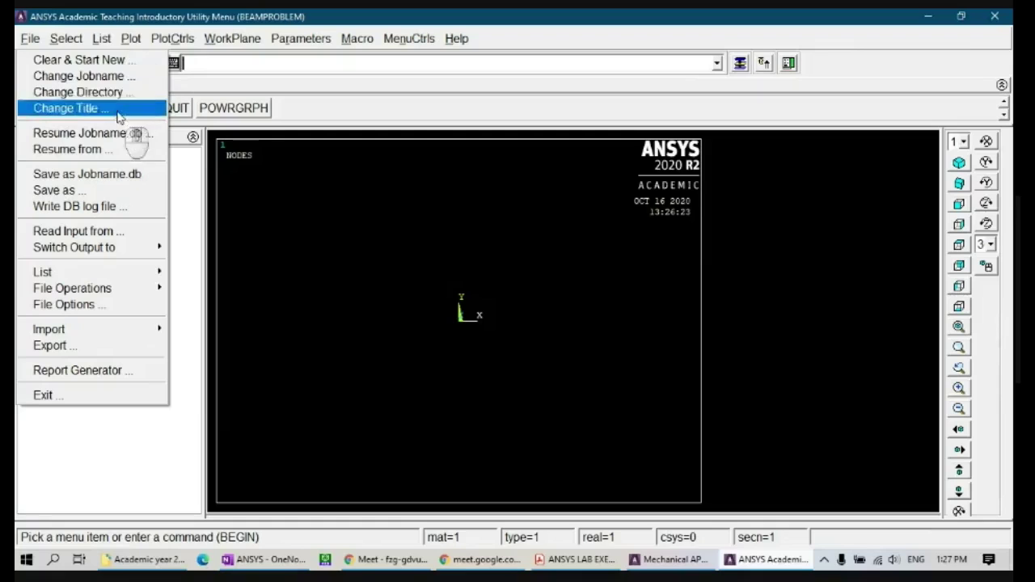
{"action": "left_click", "coordinate": [31, 38]}
{"action": "left_click", "coordinate": [560, 27]}
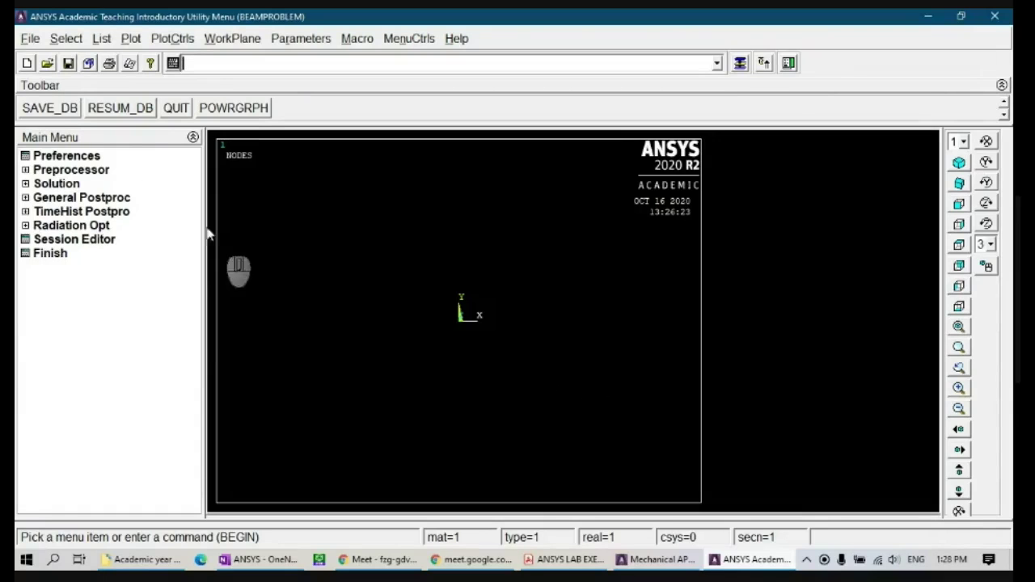
- Set the GUI filtering preferences to show only the Structural discipline
{"action": "left_click", "coordinate": [91, 158]}
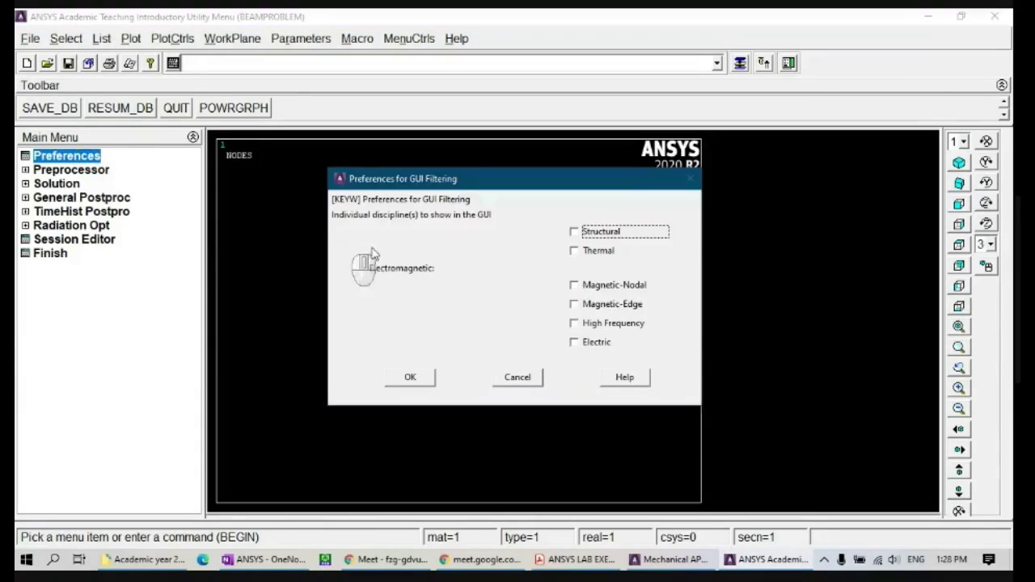
{"action": "left_click", "coordinate": [615, 234]}
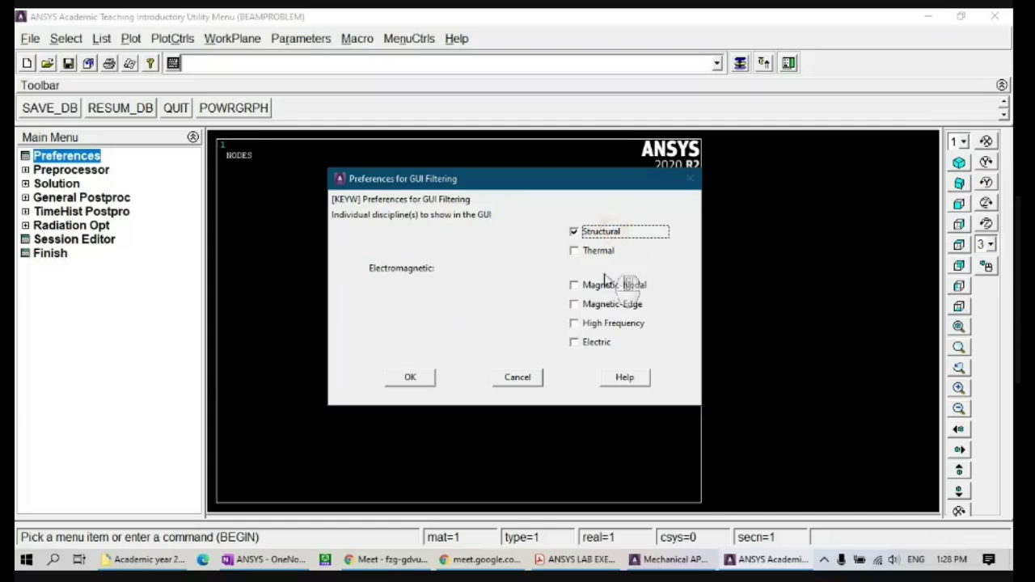
{"action": "left_click", "coordinate": [410, 378]}
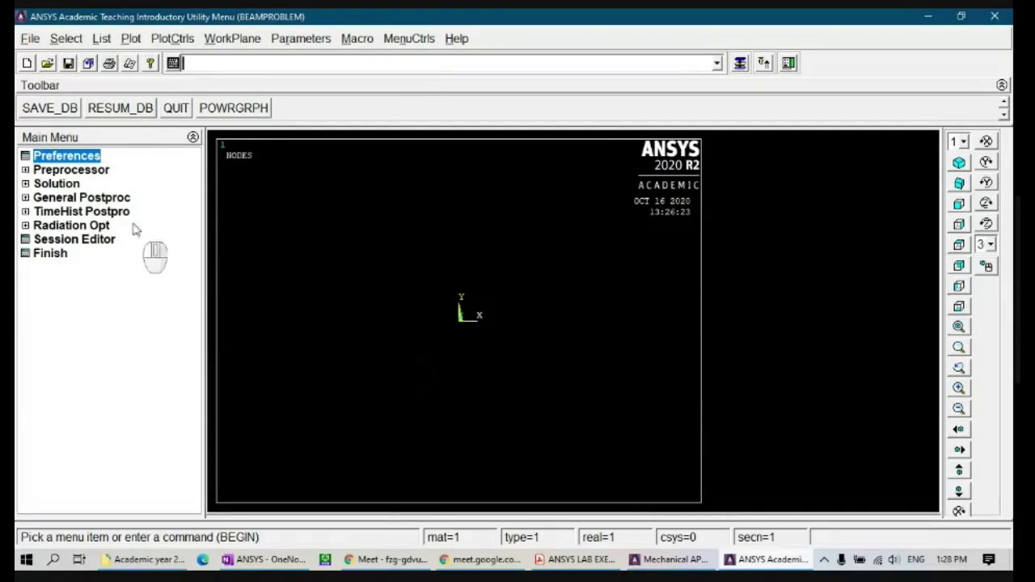
- Define element type 1 as the structural Beam 2 node 188 element from the element library
{"action": "left_click", "coordinate": [91, 172]}
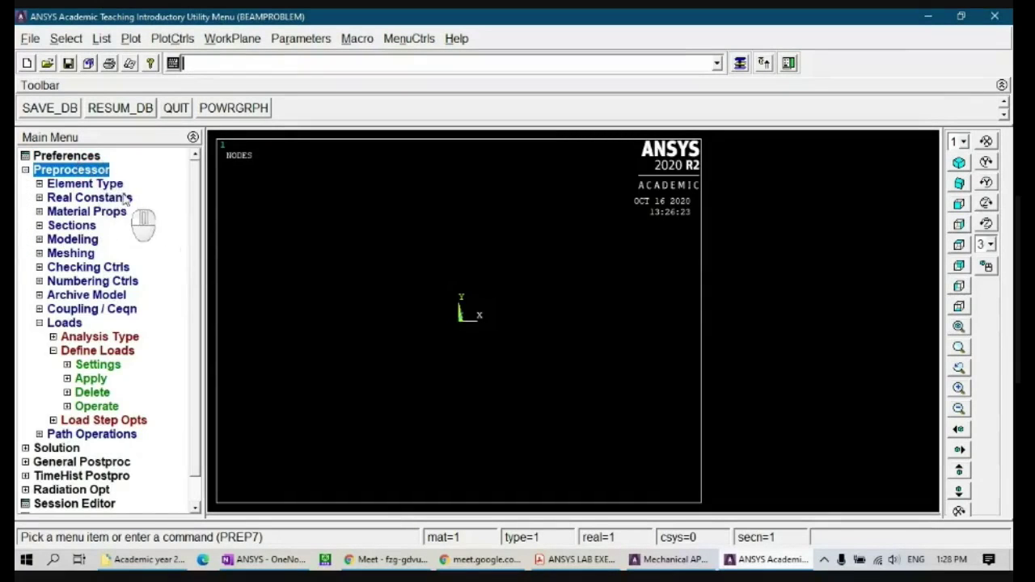
{"action": "left_click", "coordinate": [113, 185]}
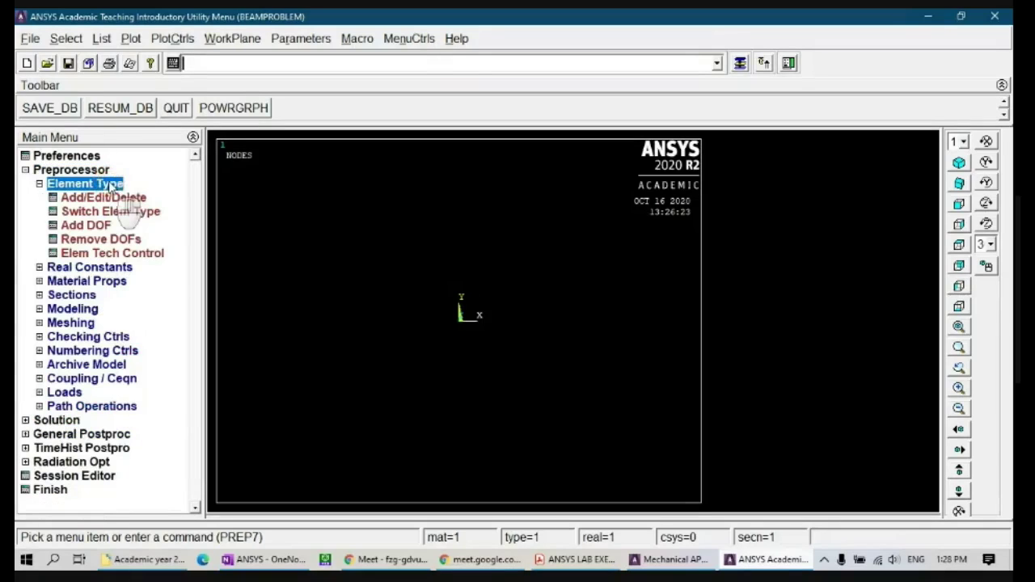
{"action": "left_click", "coordinate": [128, 199]}
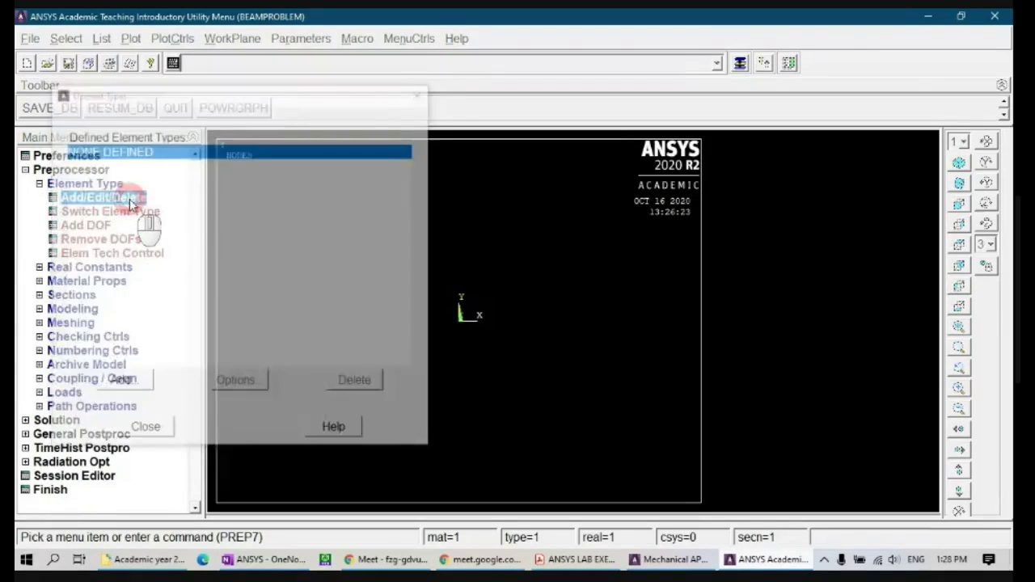
{"action": "left_click", "coordinate": [133, 385]}
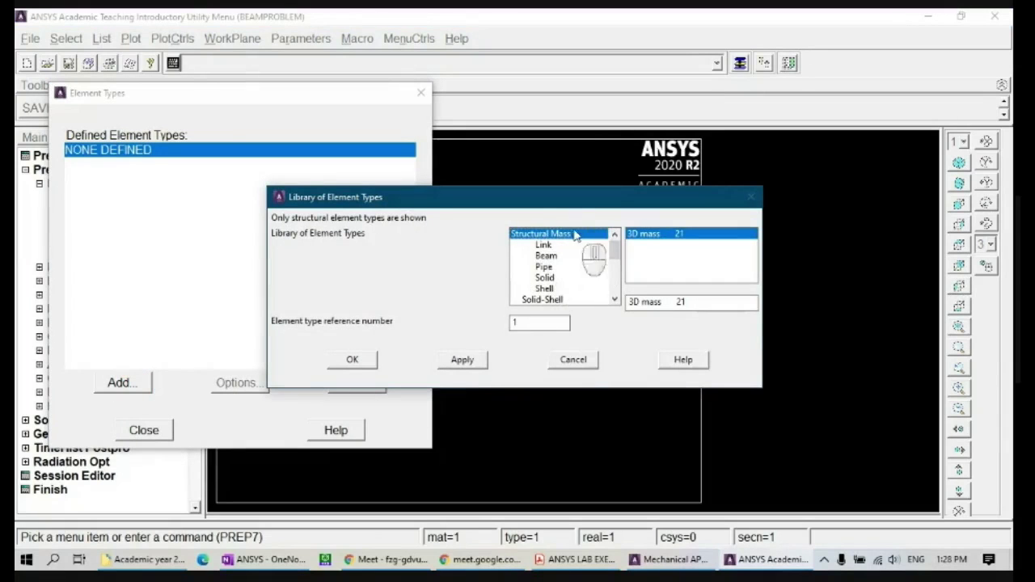
{"action": "left_click", "coordinate": [547, 257]}
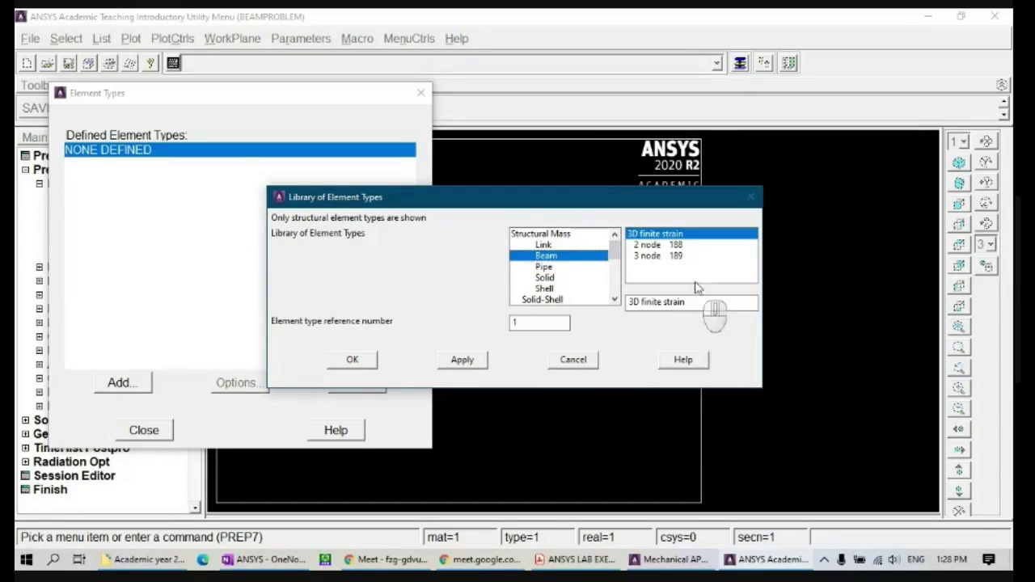
{"action": "left_click", "coordinate": [665, 246]}
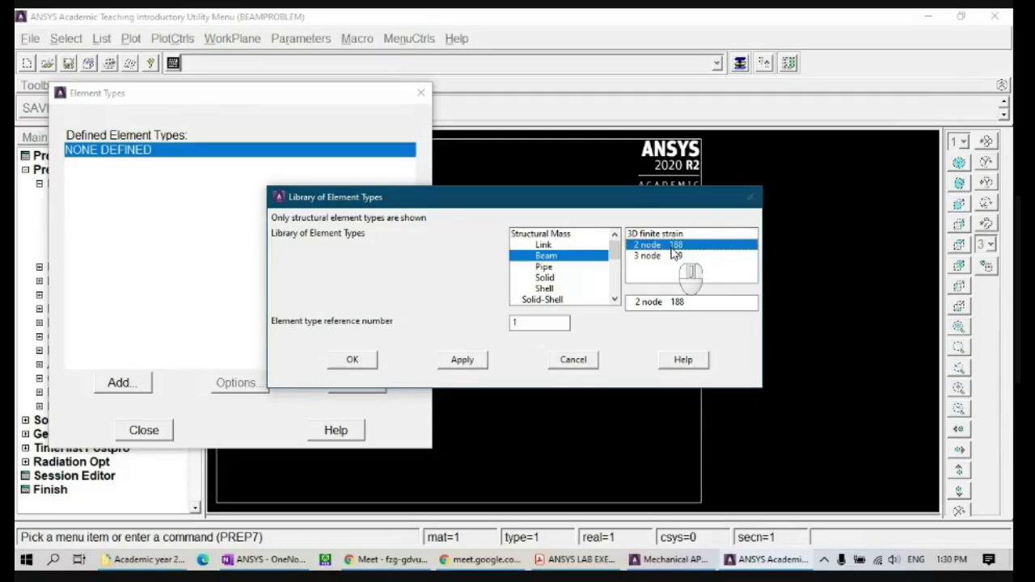
{"action": "left_click", "coordinate": [360, 364]}
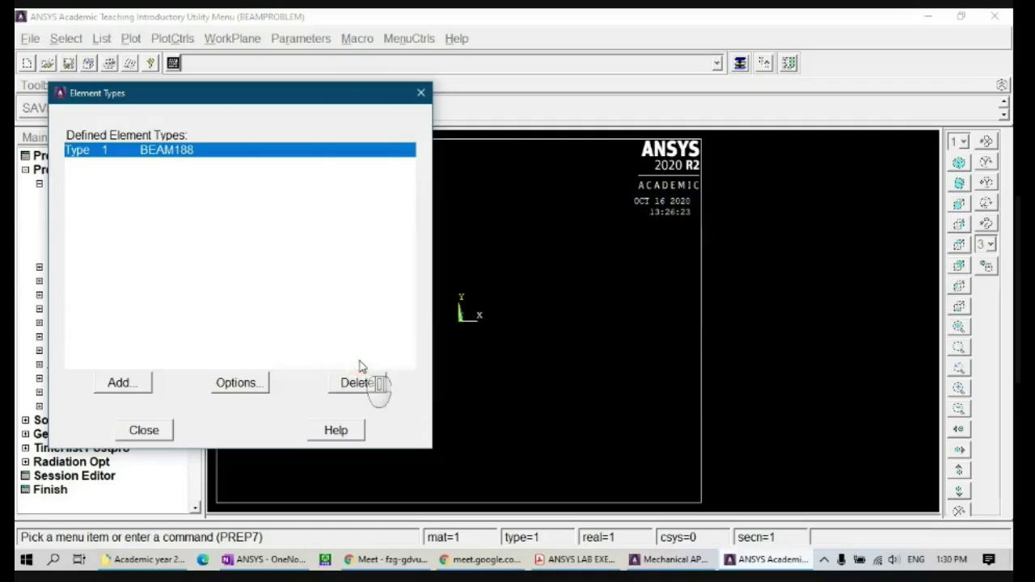
{"action": "left_click", "coordinate": [163, 437]}
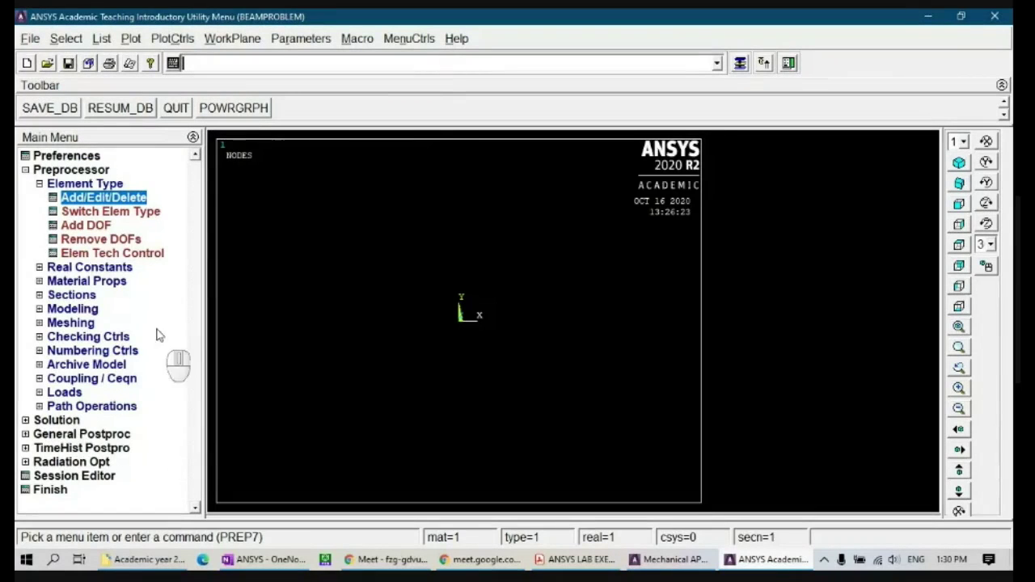
- Try to add a real constant set for the BEAM188 element type
{"action": "left_click", "coordinate": [113, 269]}
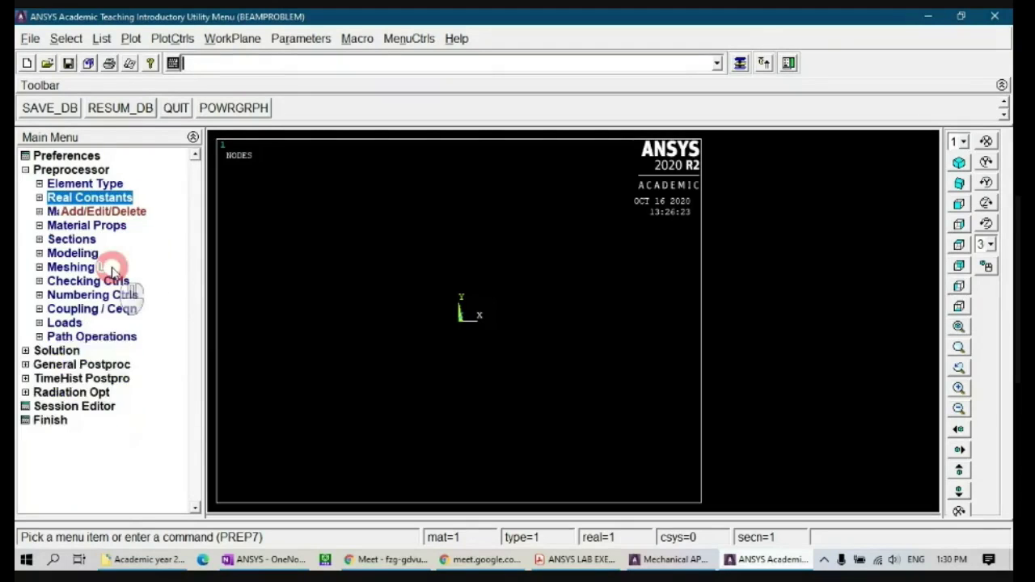
{"action": "left_click", "coordinate": [126, 211]}
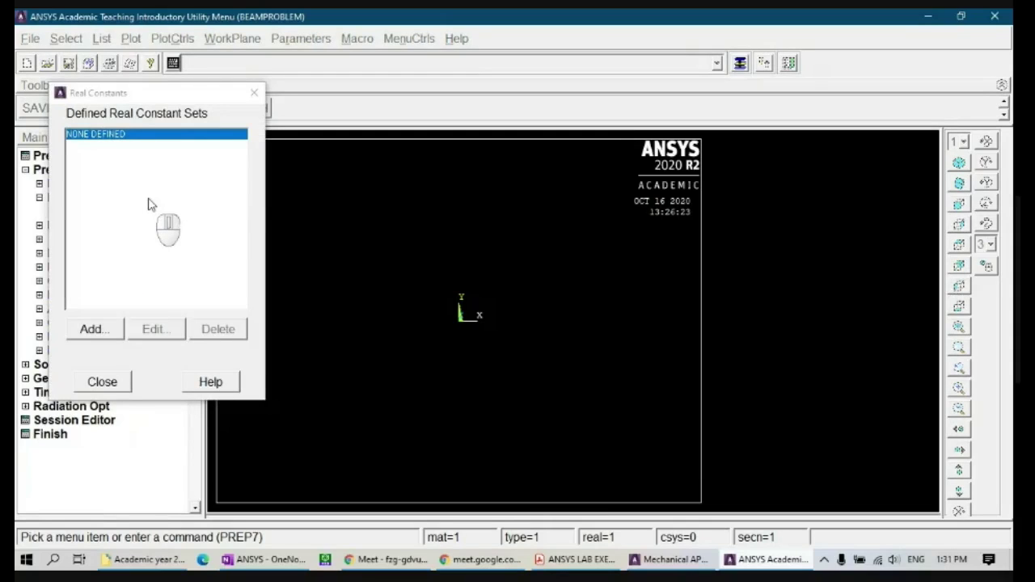
{"action": "left_click", "coordinate": [95, 330]}
{"action": "left_click", "coordinate": [102, 380]}
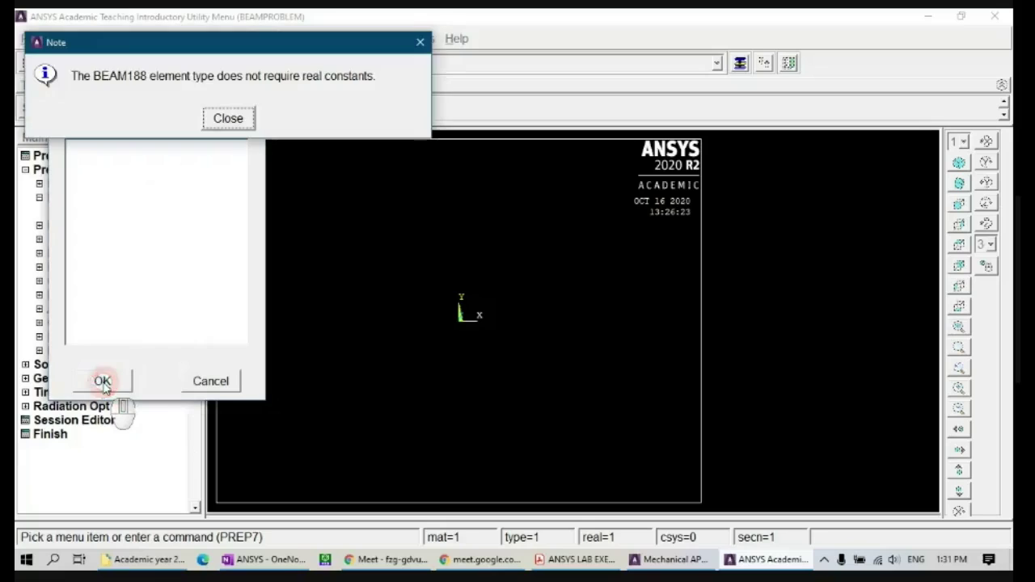
{"action": "left_click", "coordinate": [229, 118]}
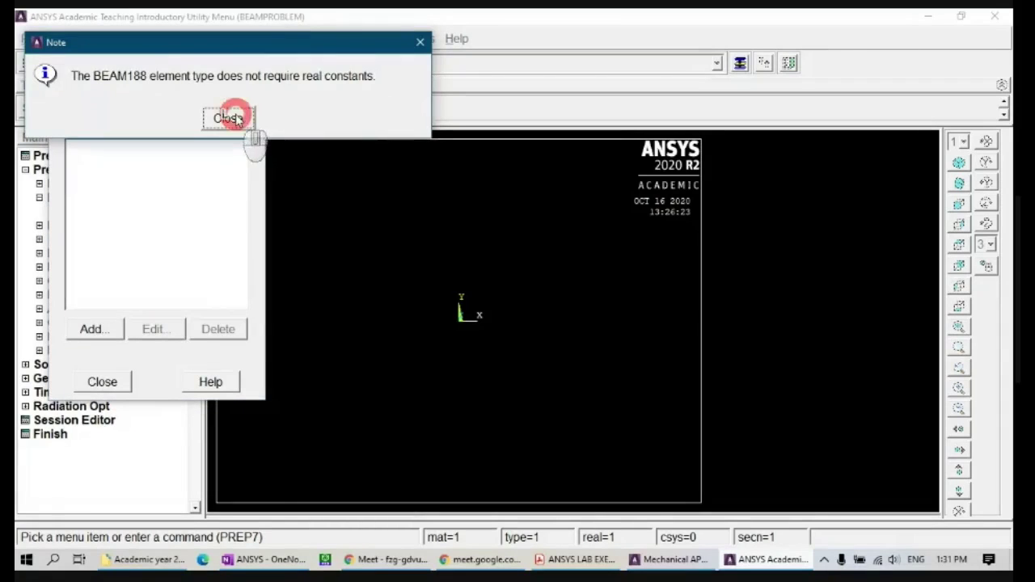
{"action": "left_click", "coordinate": [121, 380]}
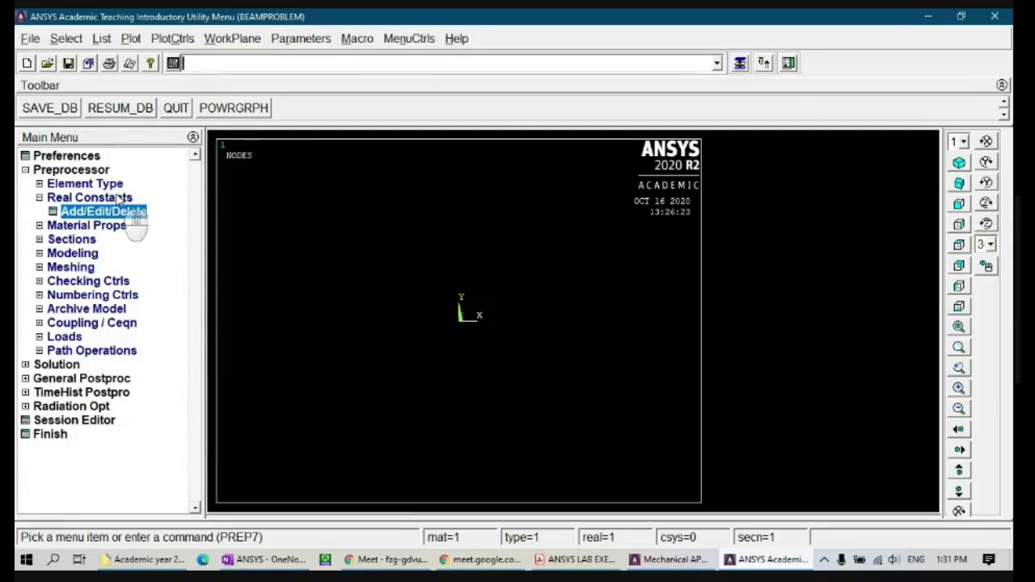
- Look through the section definition options offered for beam, link and pipe sections
{"action": "left_click", "coordinate": [71, 240]}
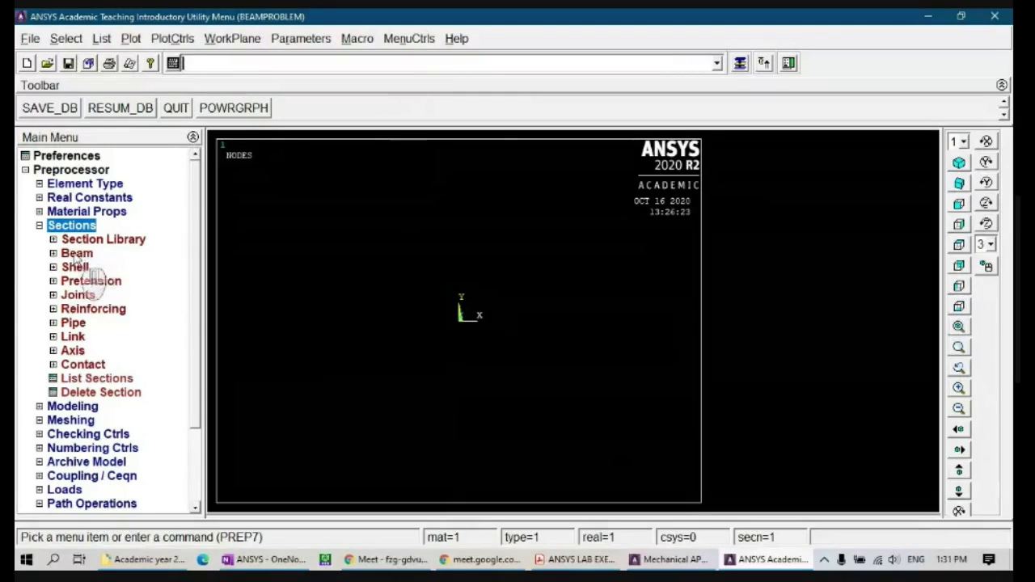
{"action": "left_click", "coordinate": [87, 256]}
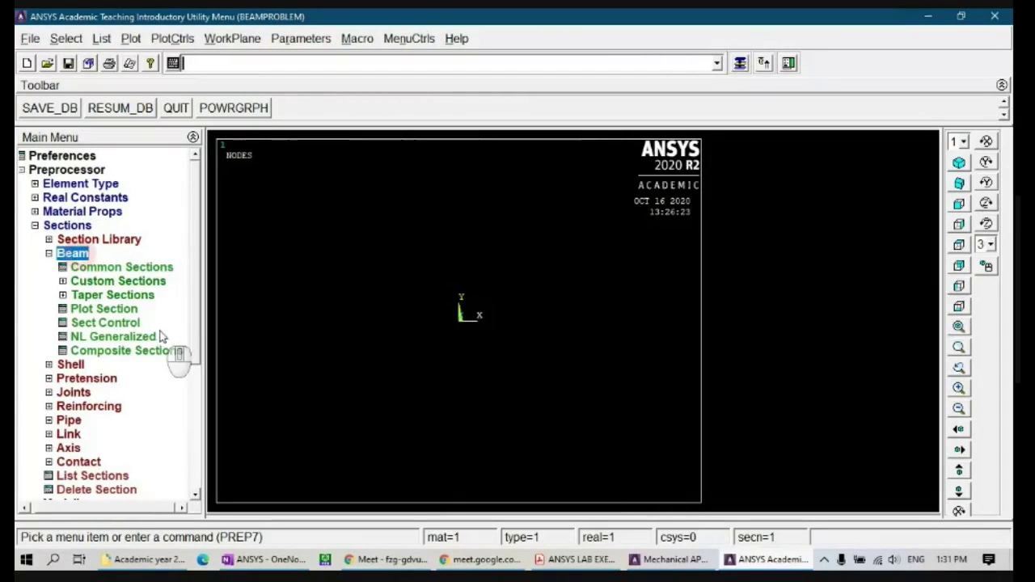
{"action": "left_click", "coordinate": [89, 256]}
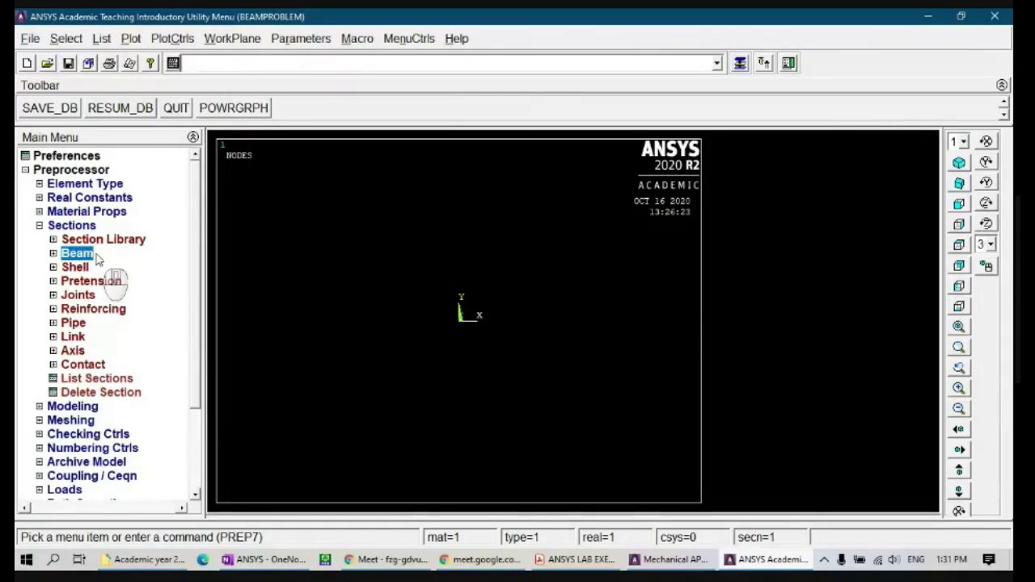
{"action": "left_click", "coordinate": [78, 337]}
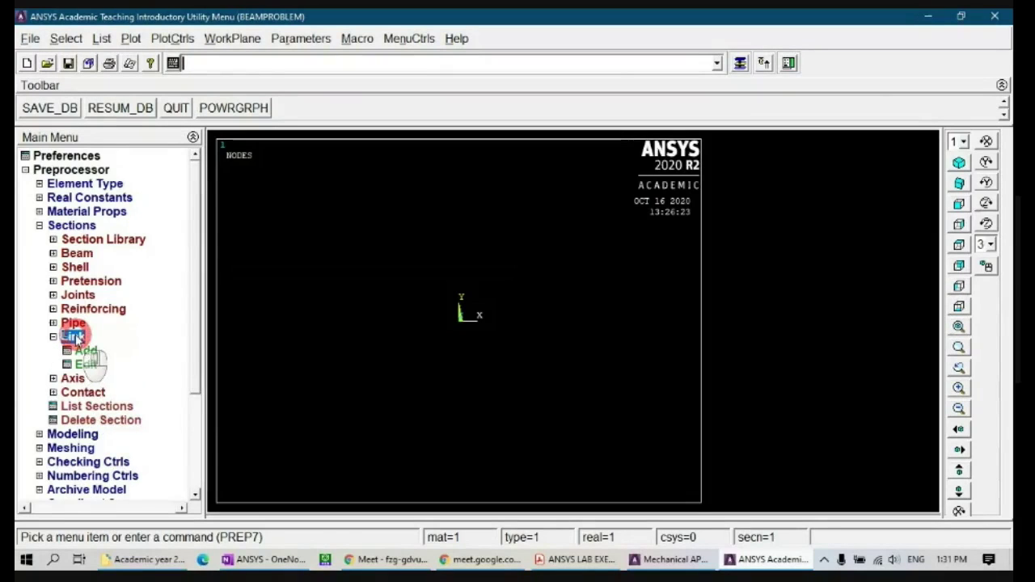
{"action": "left_click", "coordinate": [81, 335]}
{"action": "left_click", "coordinate": [73, 323]}
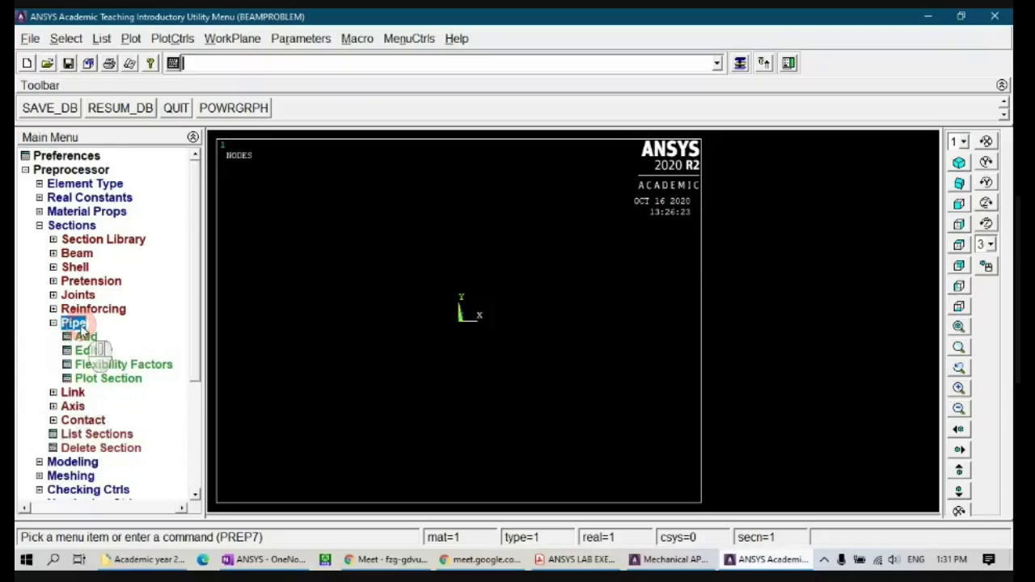
{"action": "left_click", "coordinate": [73, 322]}
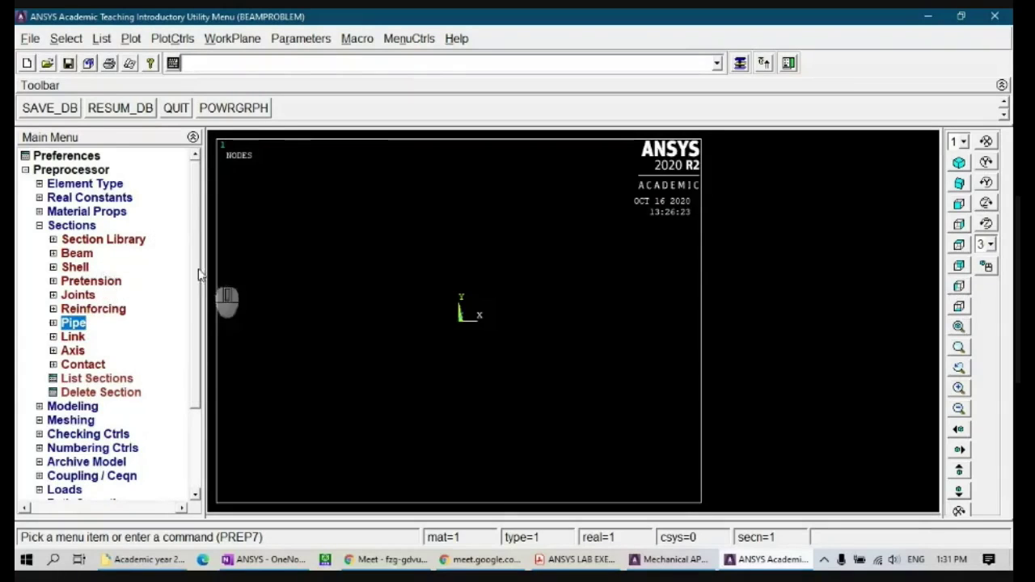
- Start a common beam section with ID 1 and name it RECTANGLE
{"action": "left_click", "coordinate": [84, 254]}
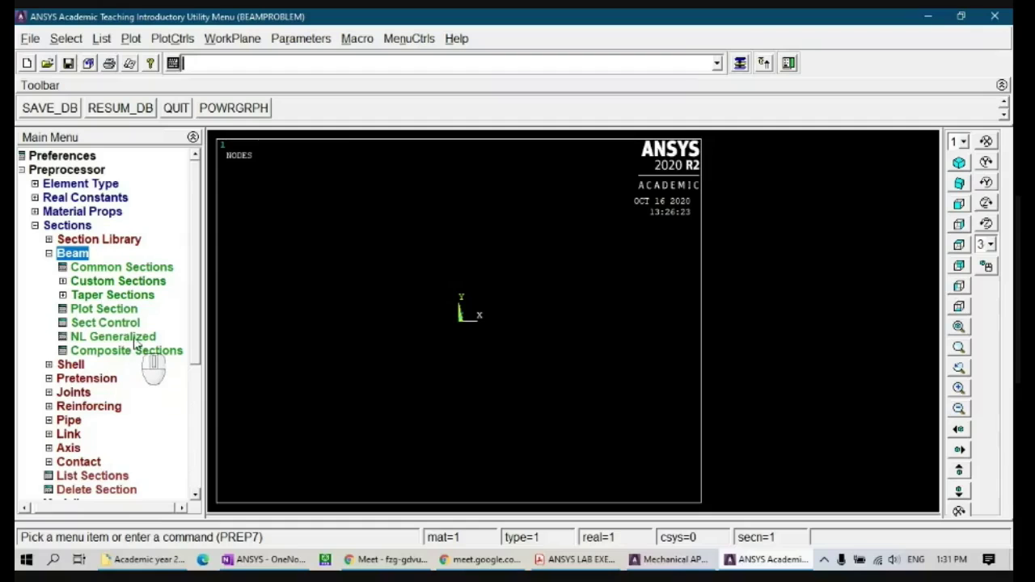
{"action": "left_click", "coordinate": [127, 269]}
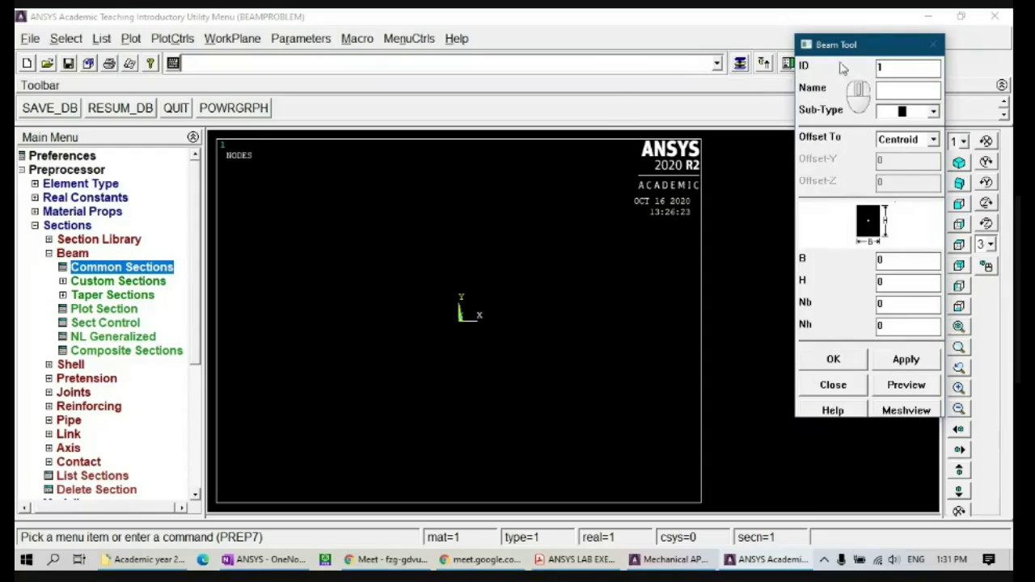
{"action": "left_click_drag", "start_coordinate": [826, 50], "coordinate": [599, 130]}
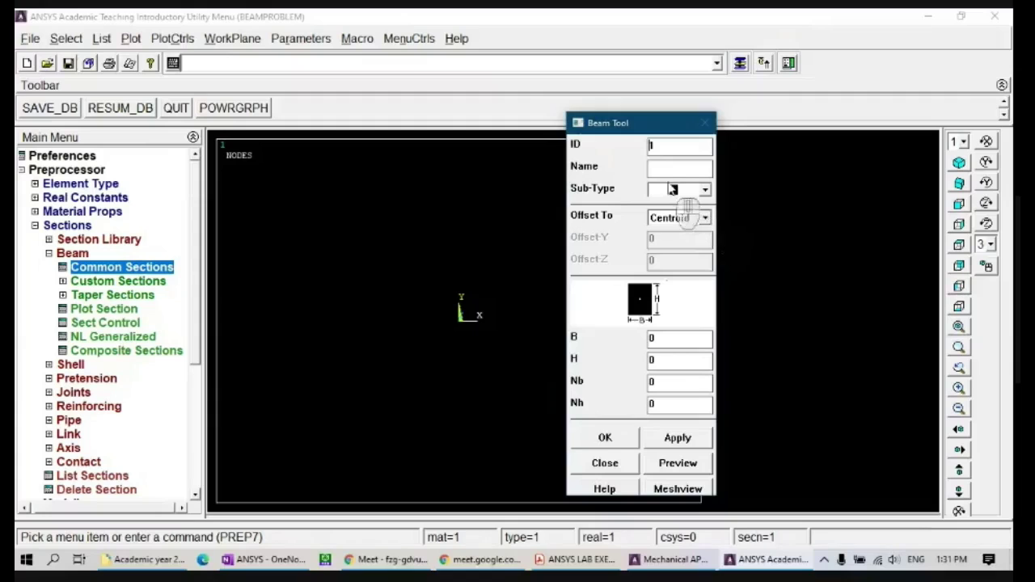
{"action": "left_click", "coordinate": [670, 169]}
{"action": "type", "text": "RECTANGLE"}
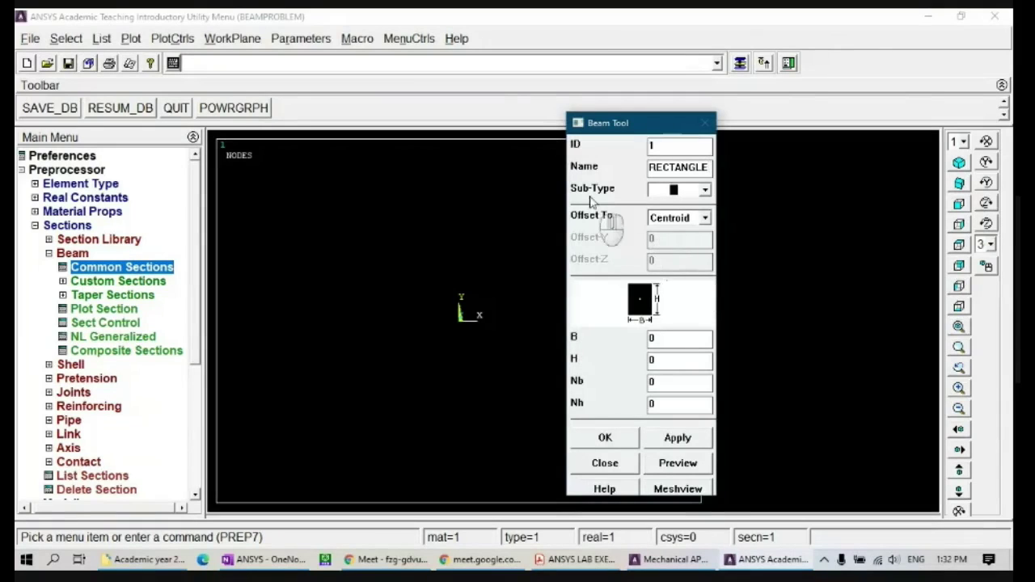
- Try the channel and I-shaped sub-types for the beam section and return to the solid rectangle, keeping Nh at 0
{"action": "left_click", "coordinate": [706, 189]}
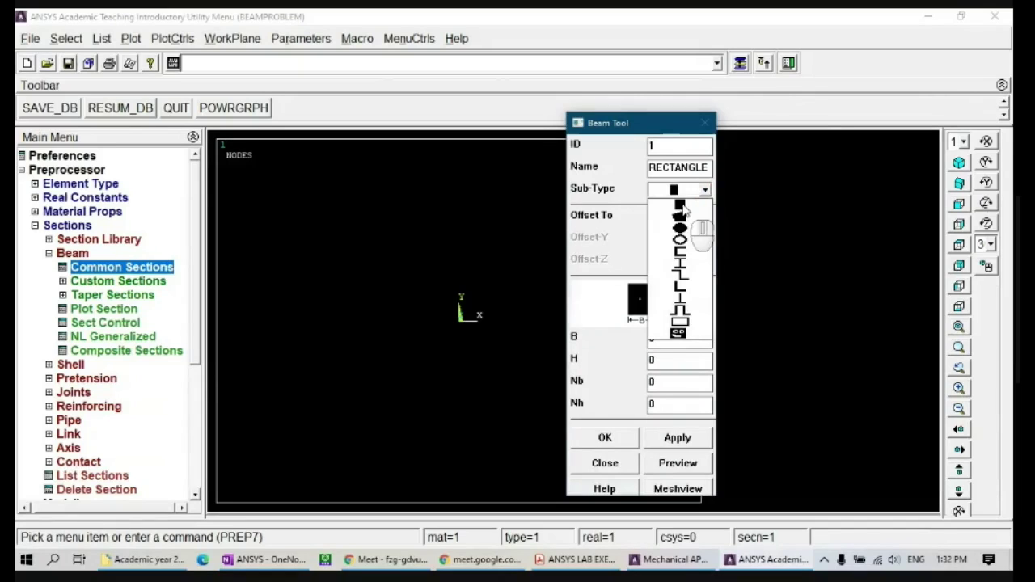
{"action": "left_click", "coordinate": [706, 191]}
{"action": "left_click", "coordinate": [705, 189]}
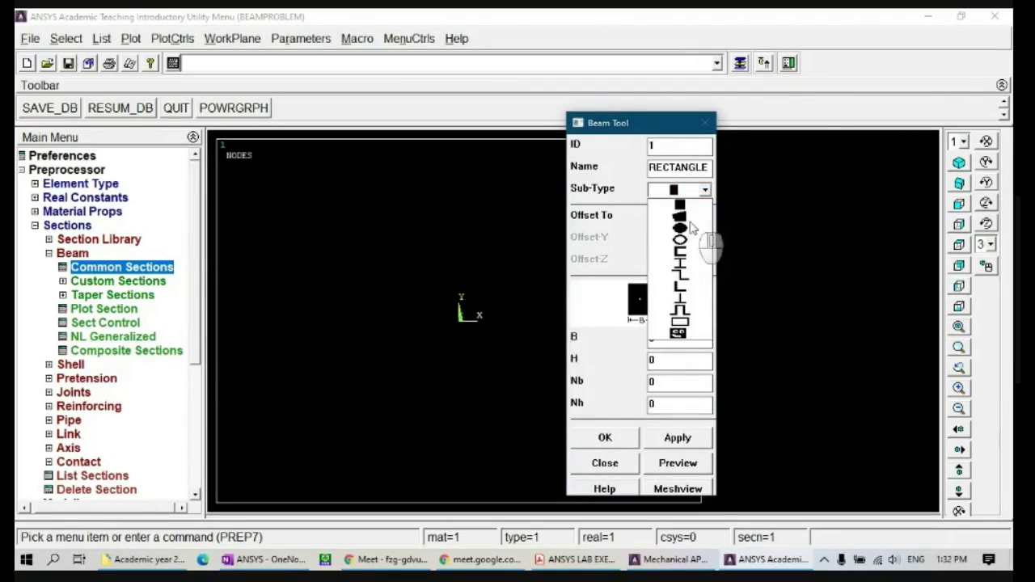
{"action": "left_click", "coordinate": [683, 250]}
{"action": "left_click", "coordinate": [705, 189]}
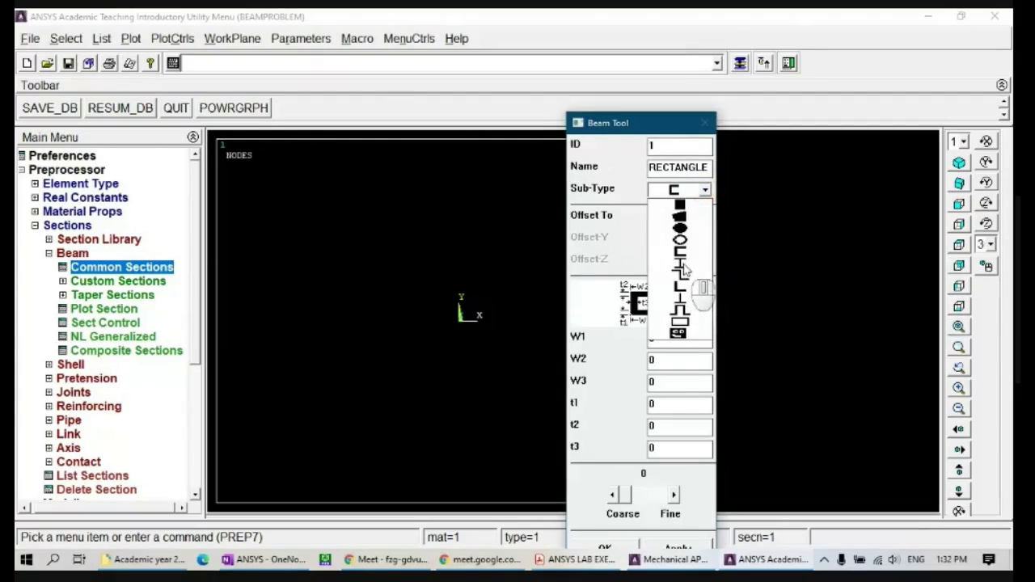
{"action": "left_click", "coordinate": [679, 264]}
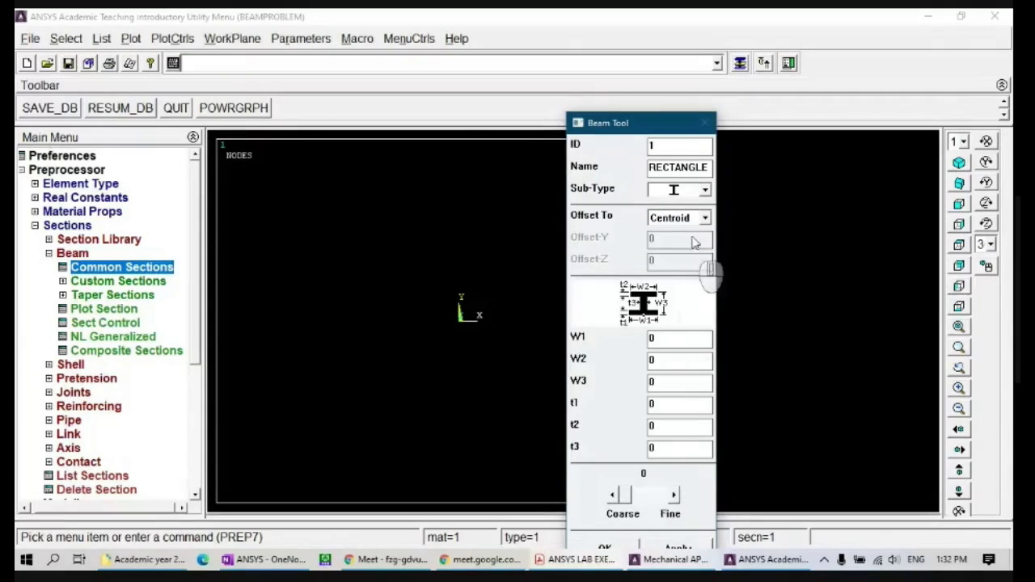
{"action": "left_click", "coordinate": [706, 190]}
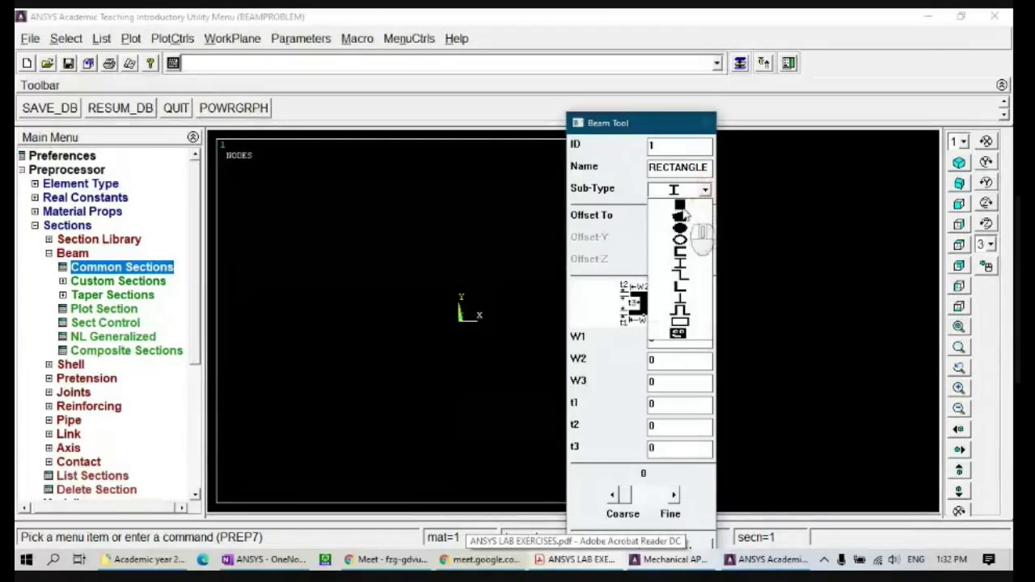
{"action": "left_click", "coordinate": [681, 207]}
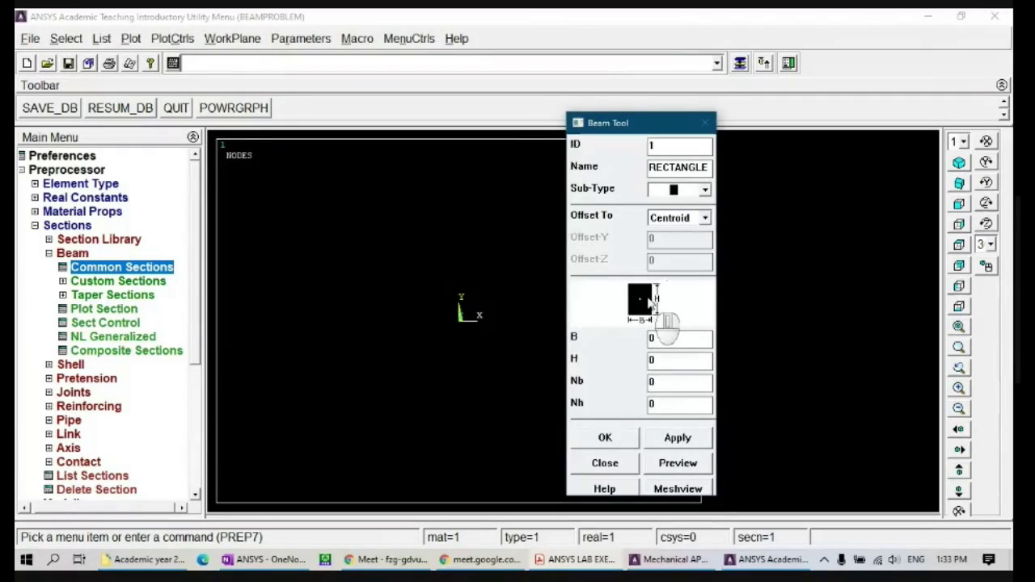
{"action": "left_click", "coordinate": [655, 405]}
{"action": "type", "text": "0"}
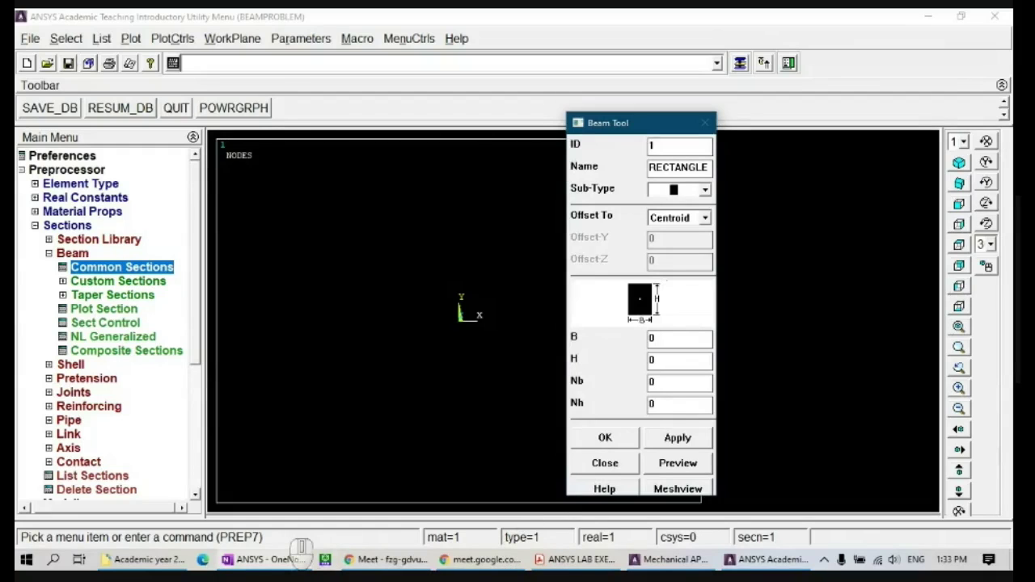
- Switch to OneNote and examine the beam problem statement for the rectangular cross-section dimensions
{"action": "left_click", "coordinate": [267, 559]}
{"action": "scroll", "coordinate": [681, 160], "scroll_direction": "down", "scroll_amount": 5}
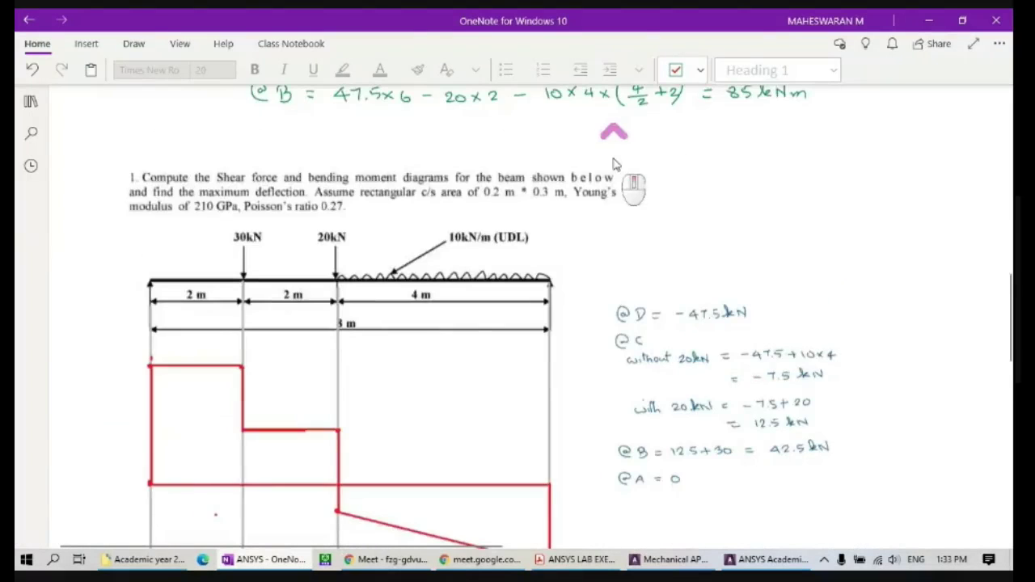
{"action": "scroll", "coordinate": [536, 276], "scroll_direction": "up", "scroll_amount": 10}
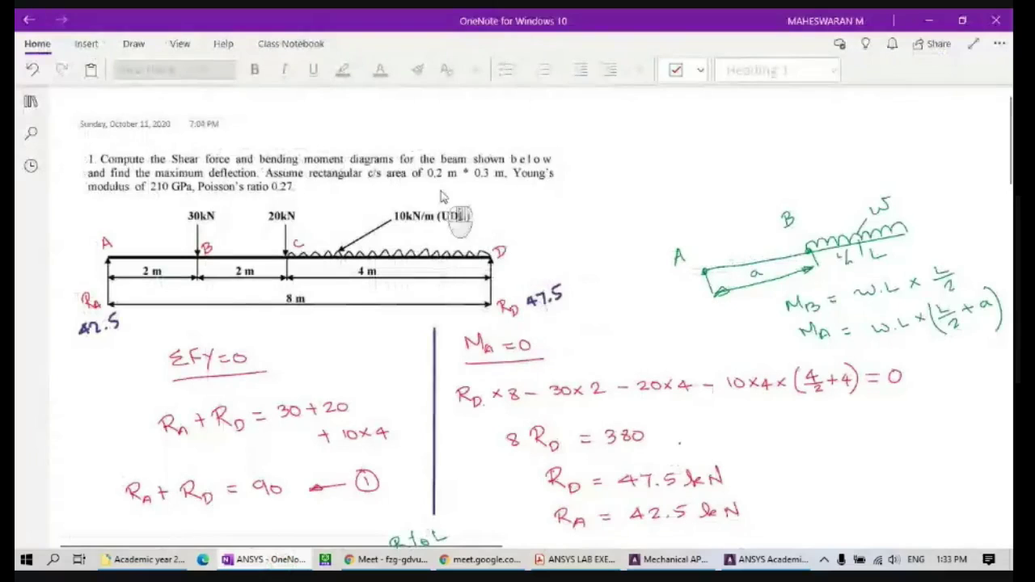
{"action": "scroll", "coordinate": [441, 194], "scroll_direction": "up", "scroll_amount": 3, "text": "ctrl"}
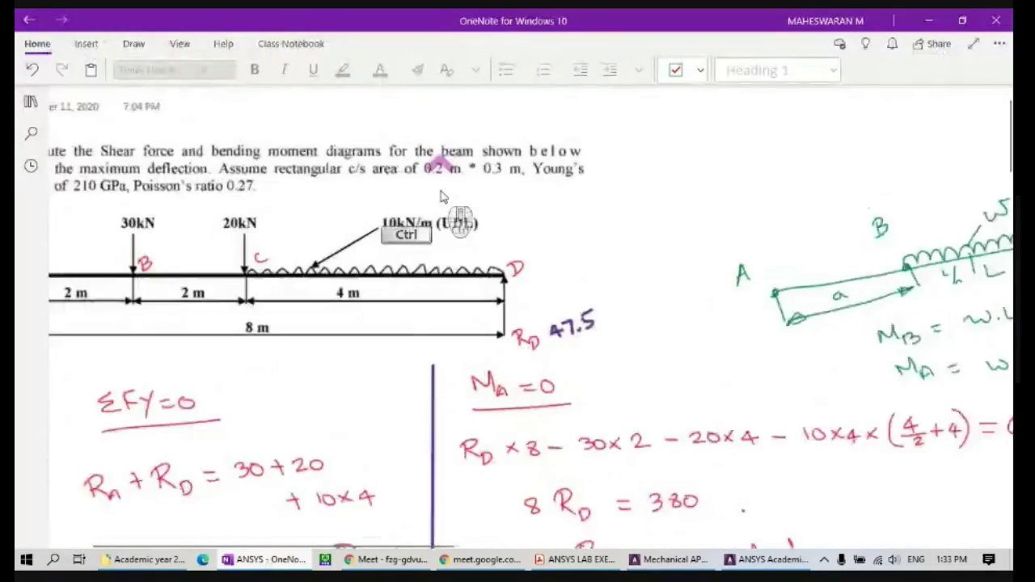
{"action": "left_click_drag", "start_coordinate": [426, 548], "coordinate": [297, 548]}
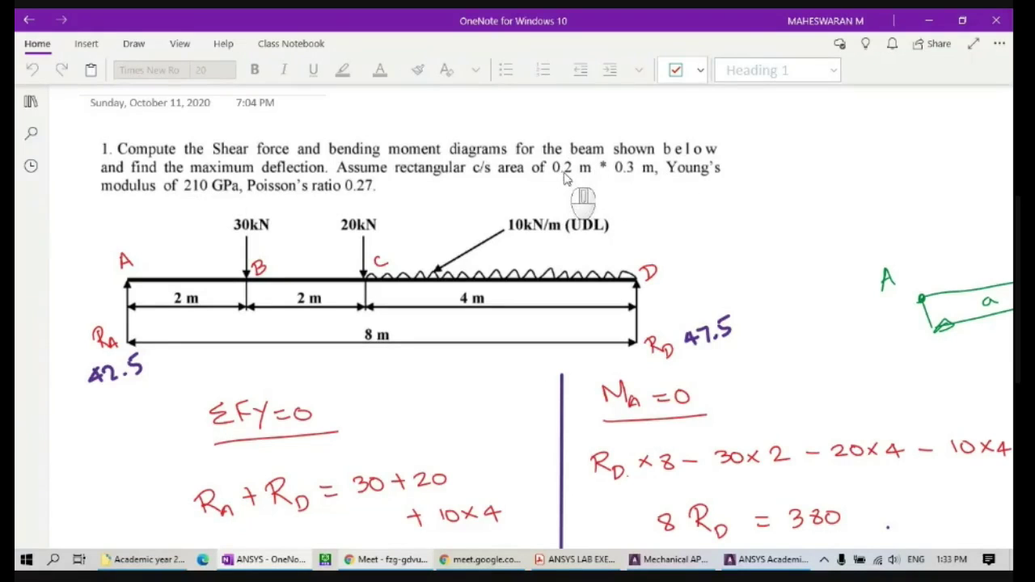
- Switch back to ANSYS and set the rectangular beam section's width B to 0.2 and height H to 0.3
{"action": "left_click", "coordinate": [753, 559]}
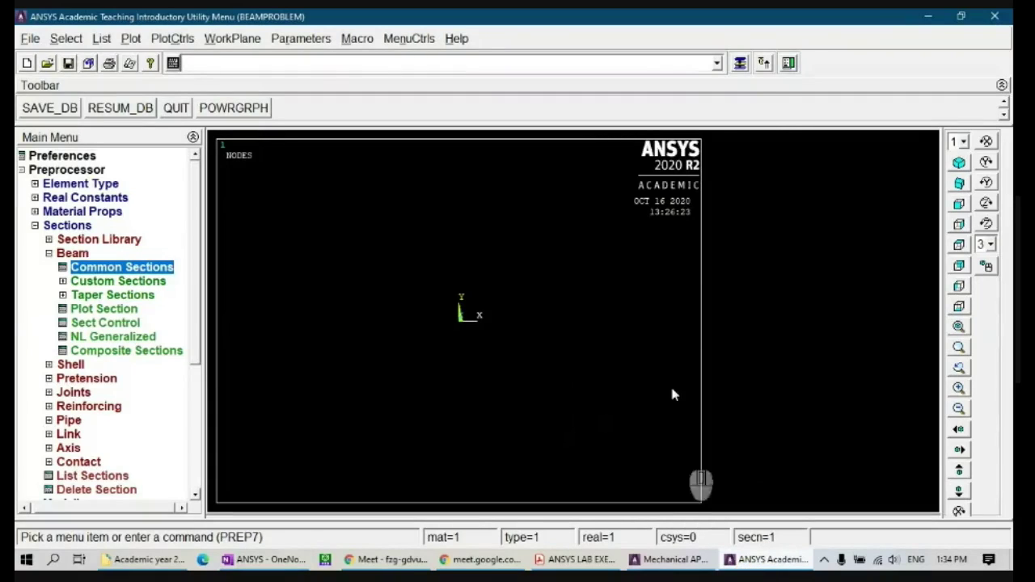
{"action": "left_click", "coordinate": [739, 64]}
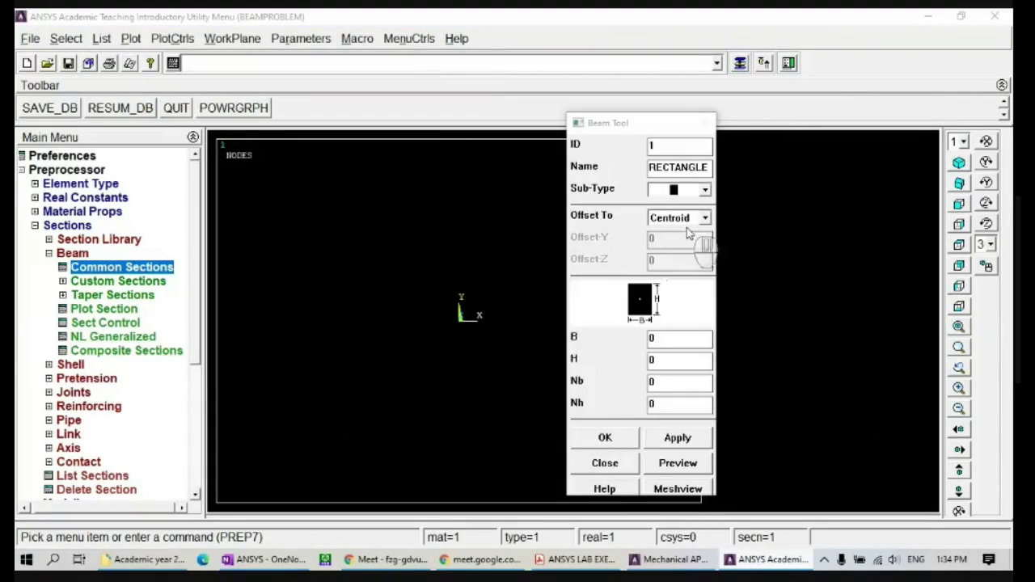
{"action": "left_click", "coordinate": [652, 338]}
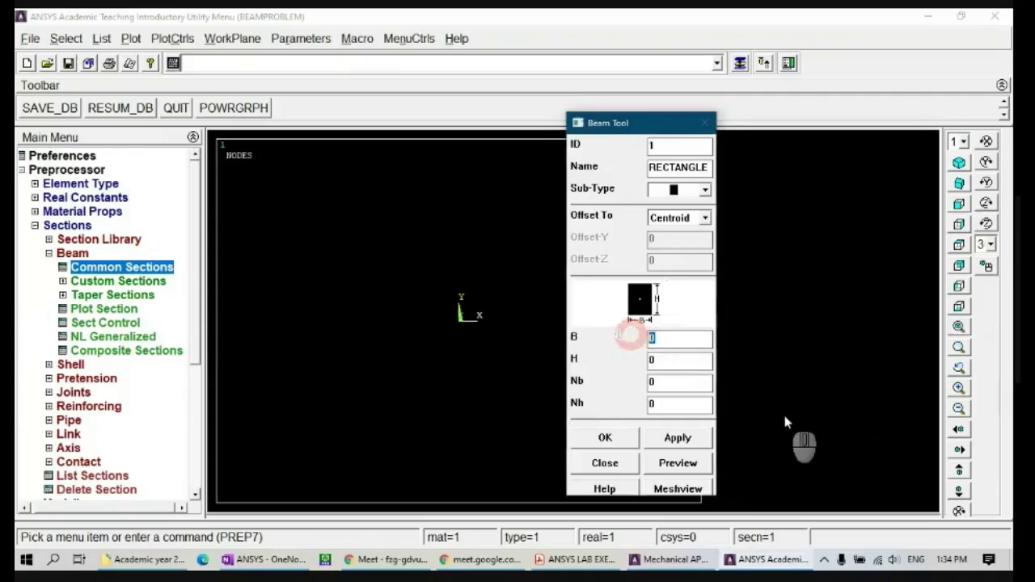
{"action": "type", "text": "0.2"}
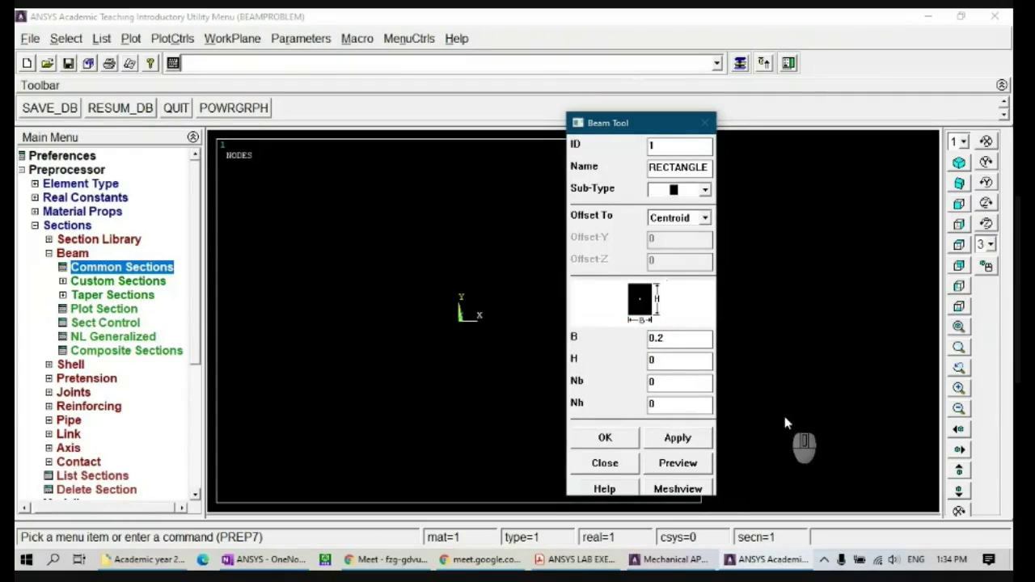
{"action": "left_click", "coordinate": [655, 360]}
{"action": "type", "text": "0.3"}
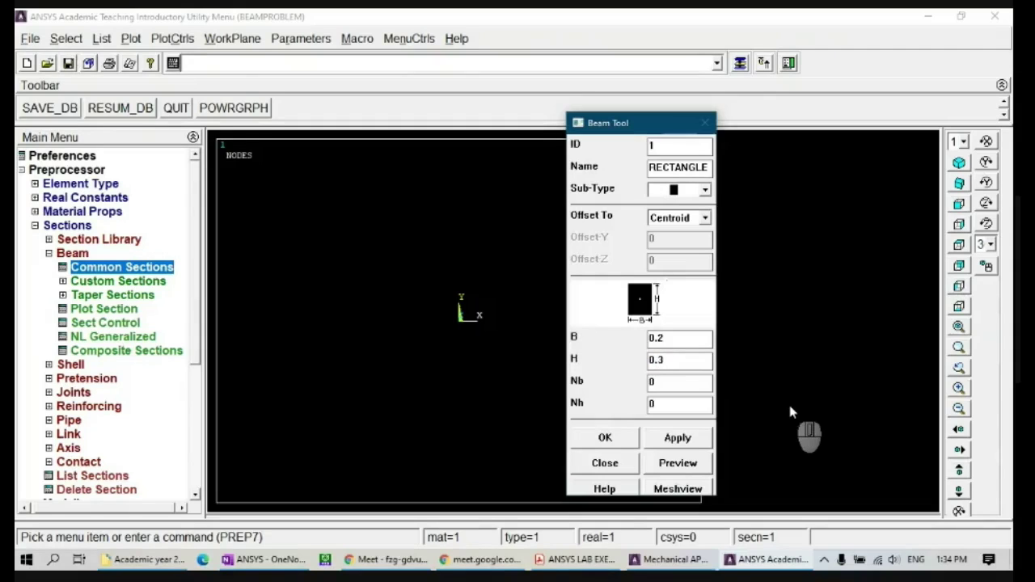
- Preview the rectangular section with its data summary and accept the section definition
{"action": "left_click", "coordinate": [682, 464]}
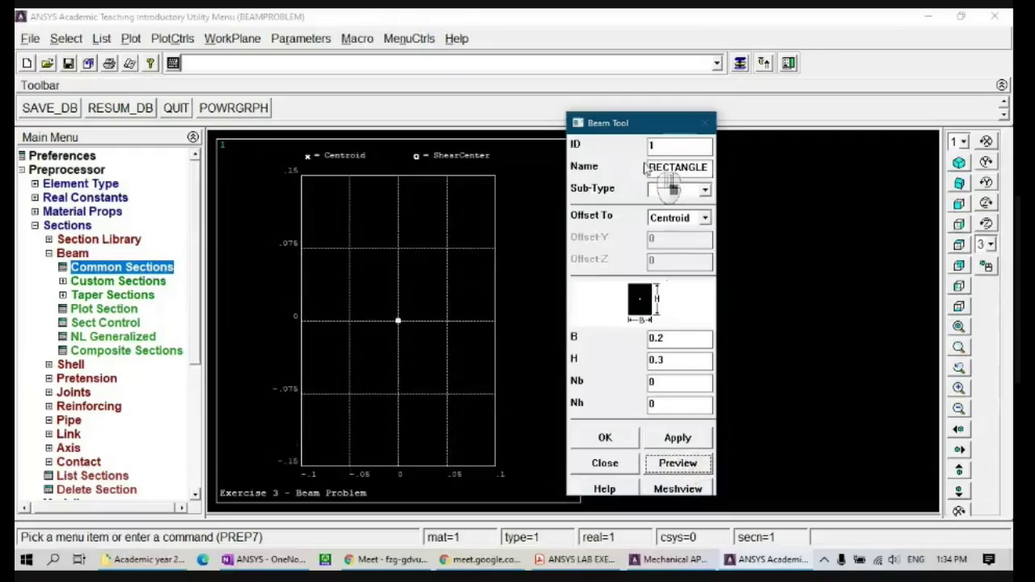
{"action": "left_click_drag", "start_coordinate": [645, 125], "coordinate": [806, 134]}
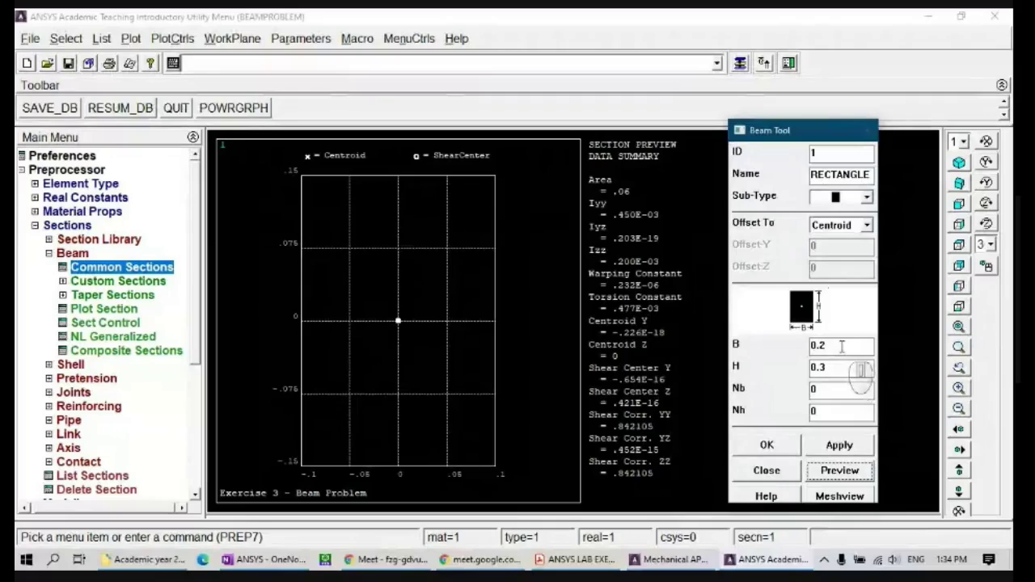
{"action": "left_click", "coordinate": [778, 451]}
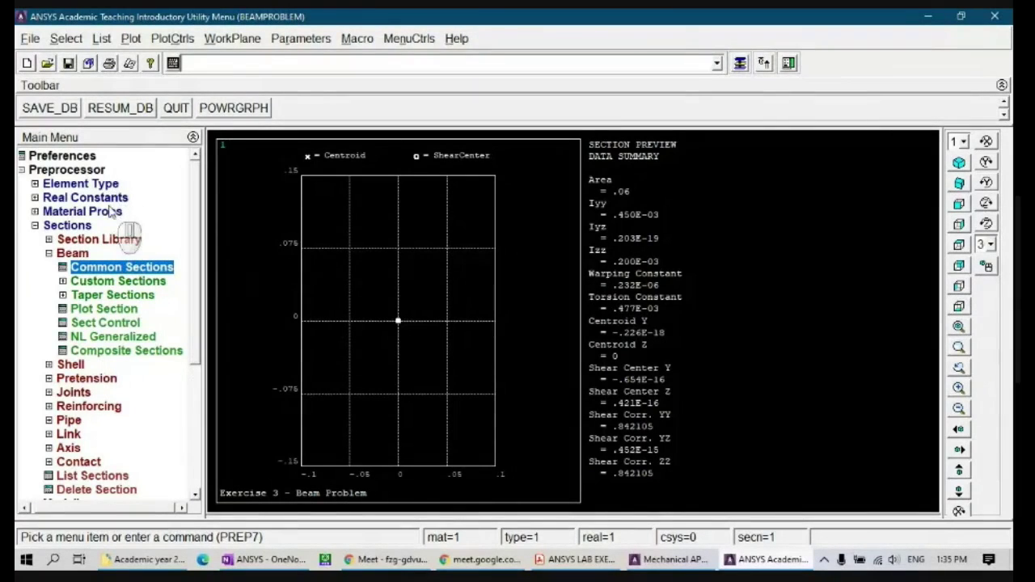
{"action": "left_click", "coordinate": [69, 226]}
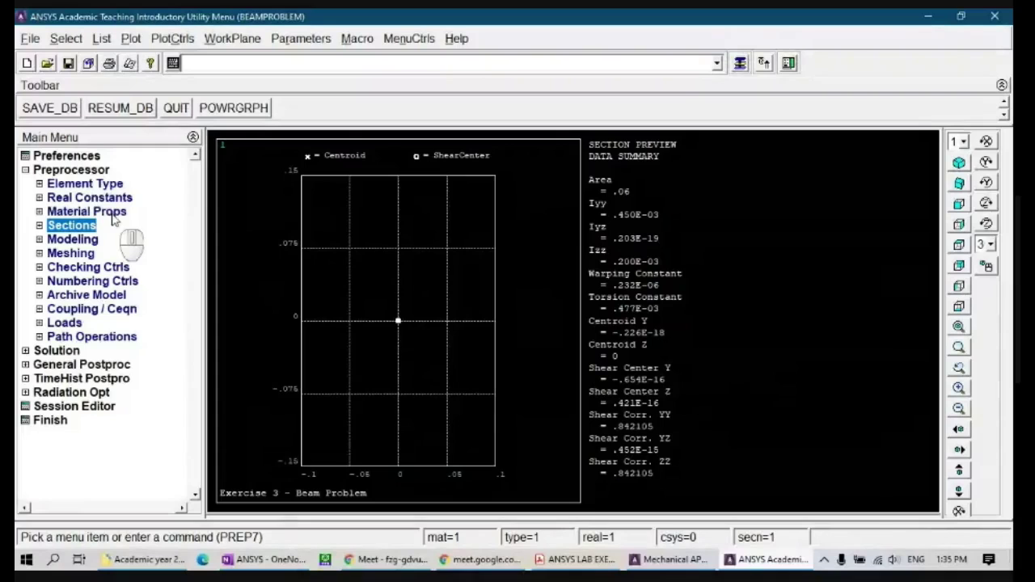
- Open the structural linear elastic isotropic properties for material model number 1
{"action": "left_click", "coordinate": [111, 213]}
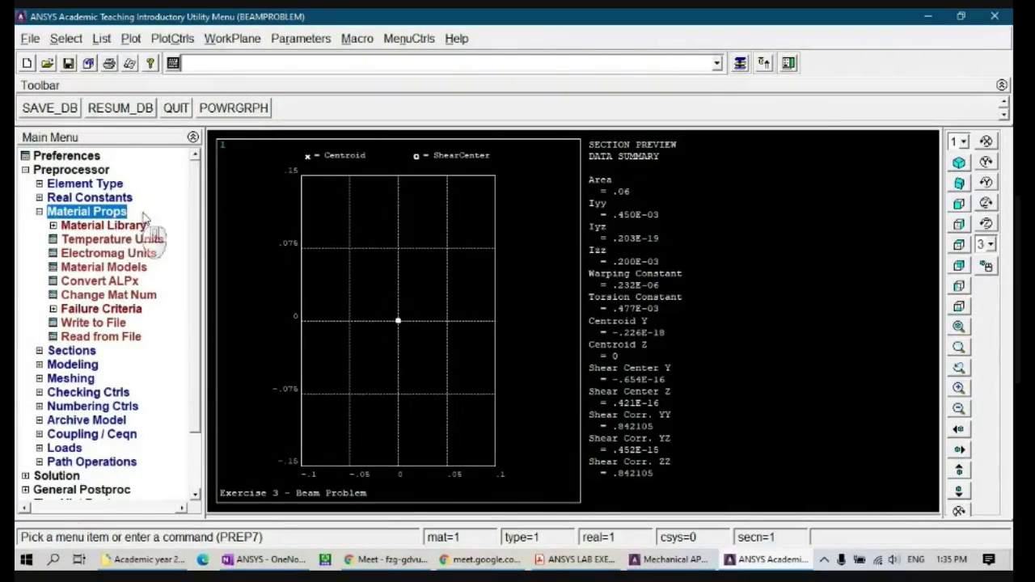
{"action": "left_click", "coordinate": [118, 270]}
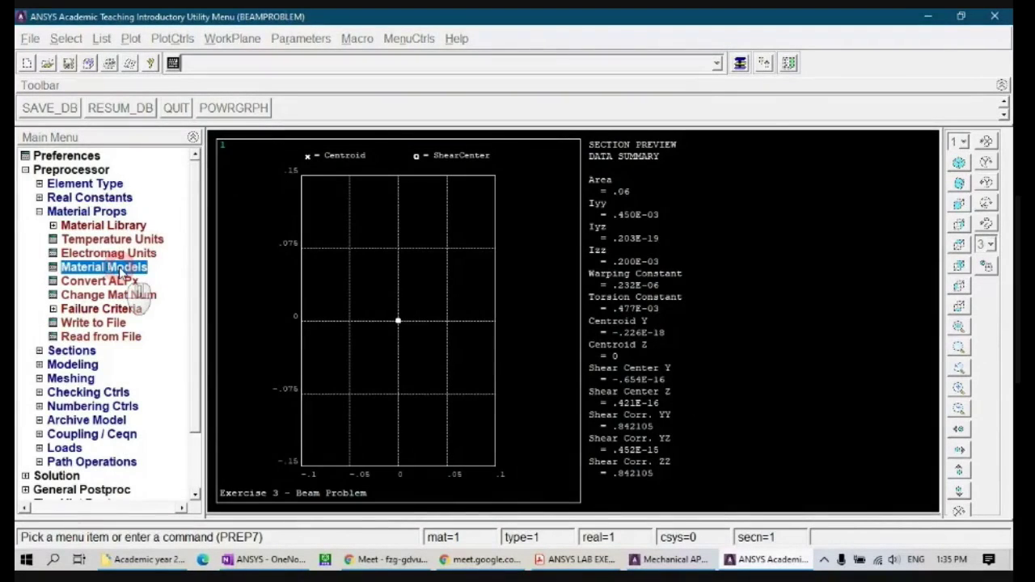
{"action": "left_click", "coordinate": [534, 261]}
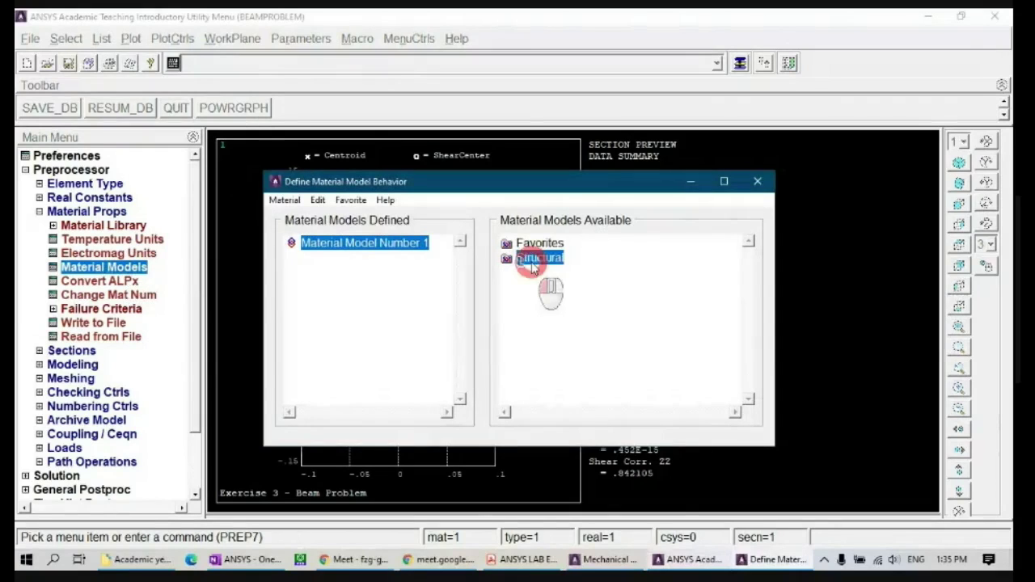
{"action": "double_click", "coordinate": [532, 259]}
{"action": "double_click", "coordinate": [554, 272]}
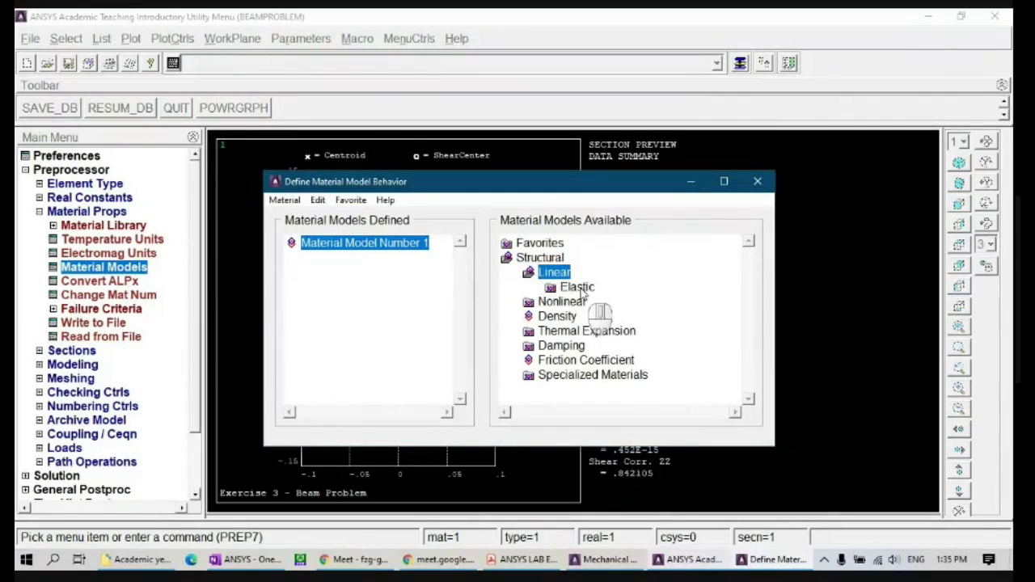
{"action": "double_click", "coordinate": [578, 287]}
{"action": "left_click", "coordinate": [618, 302]}
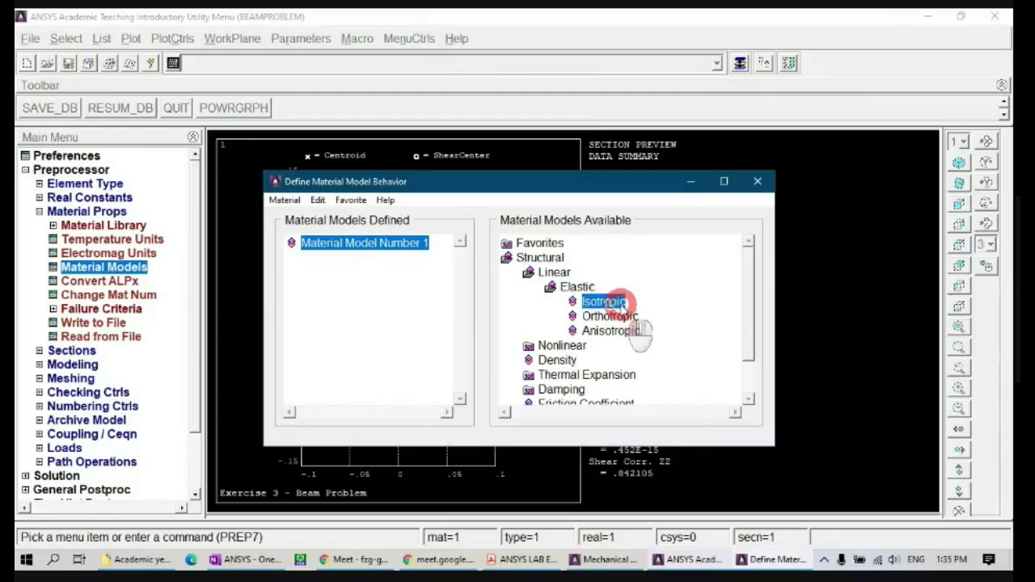
{"action": "double_click", "coordinate": [620, 304]}
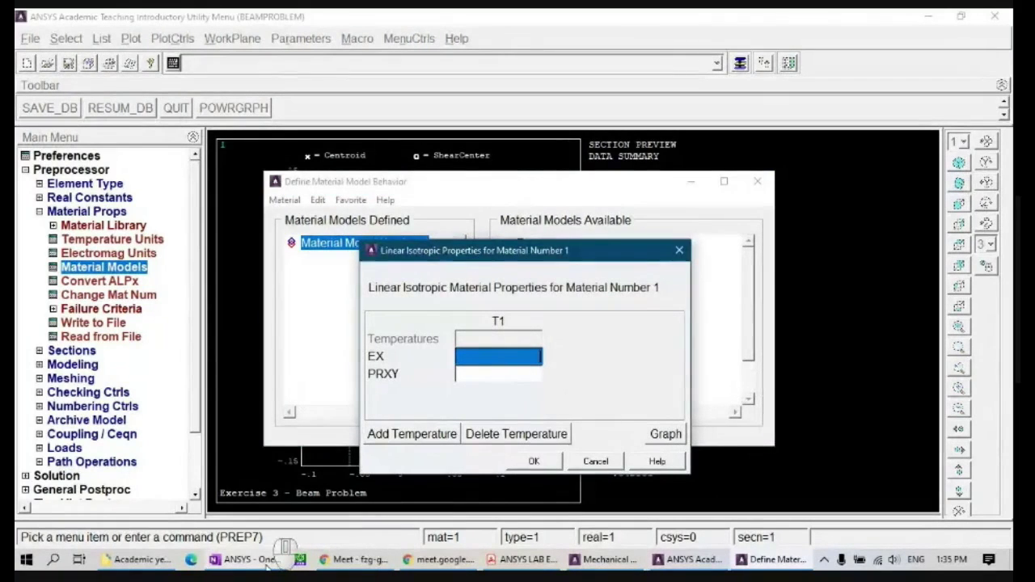
- Consult the OneNote problem statement, set the material's EX to 210e9 and PRXY to 0.27 in ANSYS, and close the material definition
{"action": "left_click", "coordinate": [263, 559]}
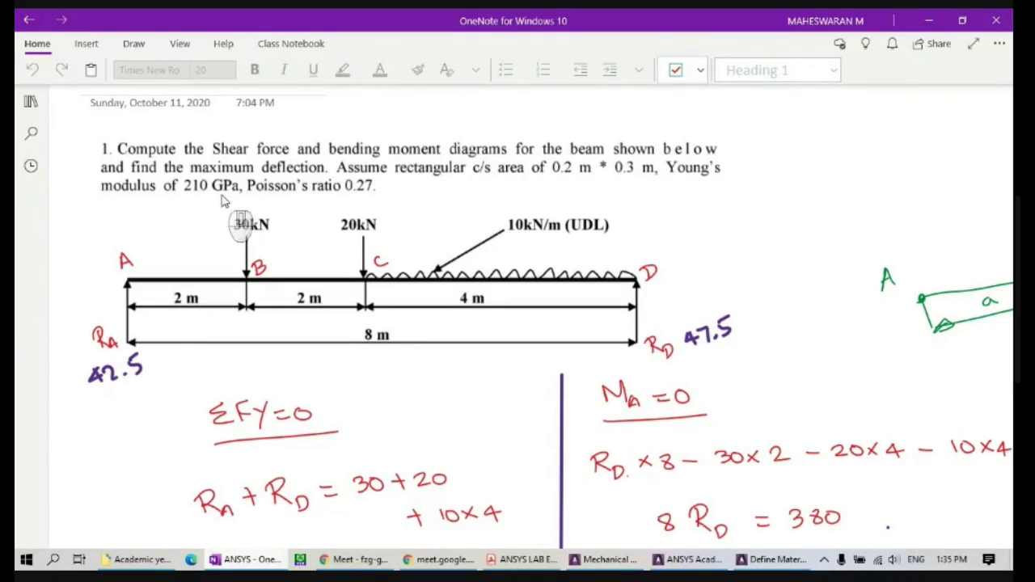
{"action": "left_click", "coordinate": [777, 559]}
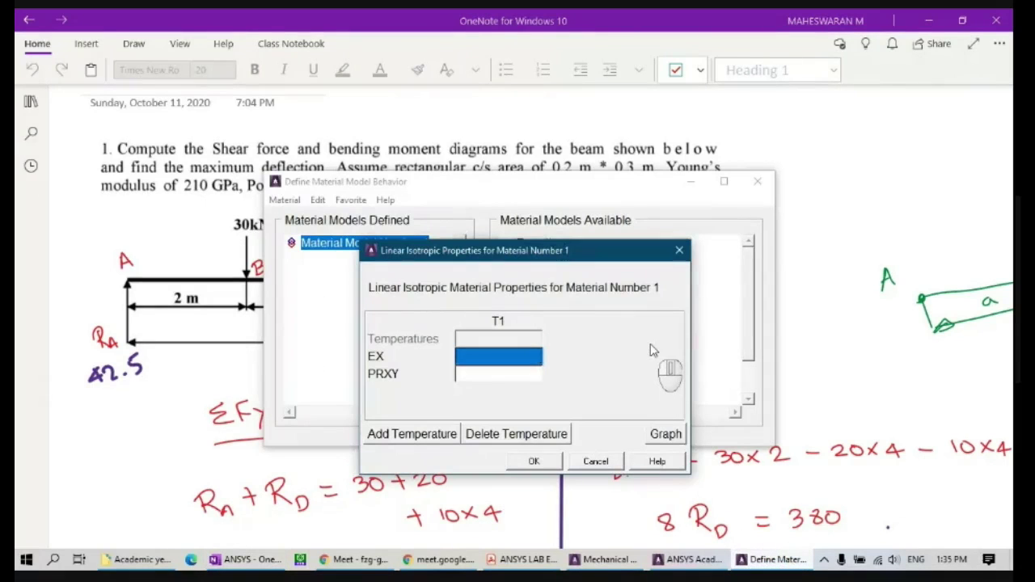
{"action": "type", "text": "210e9"}
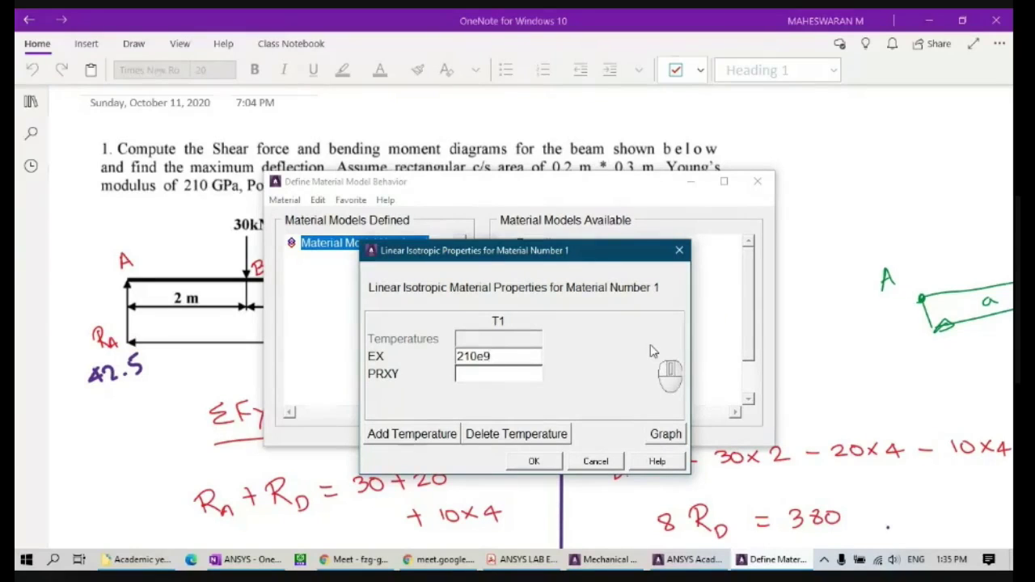
{"action": "left_click", "coordinate": [499, 376]}
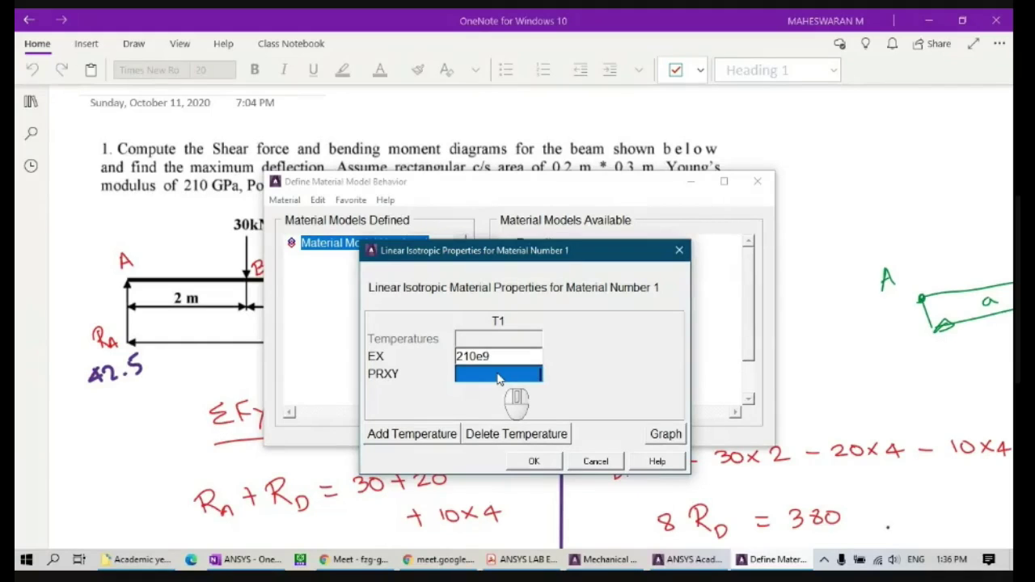
{"action": "type", "text": "0.27"}
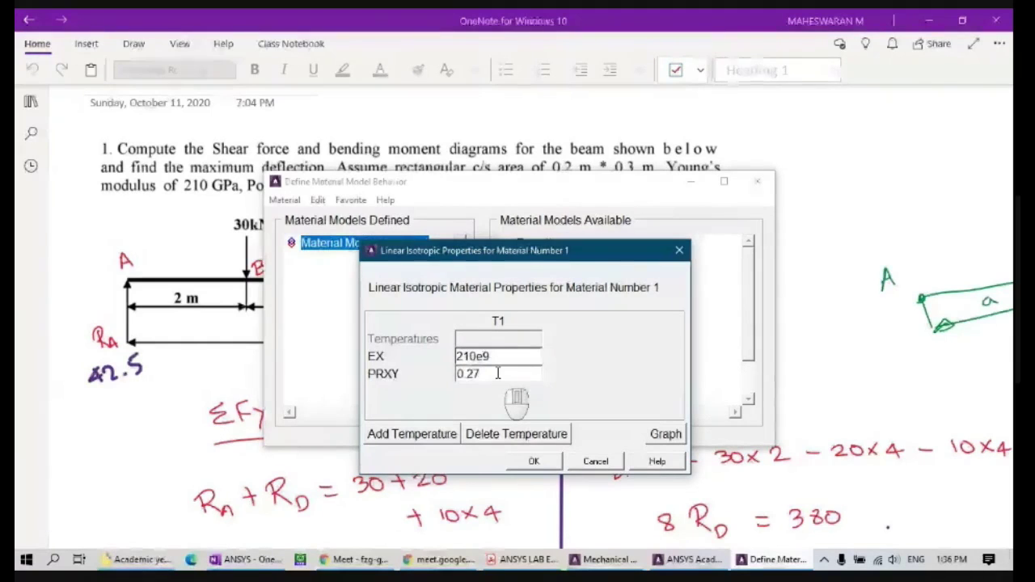
{"action": "left_click", "coordinate": [534, 462]}
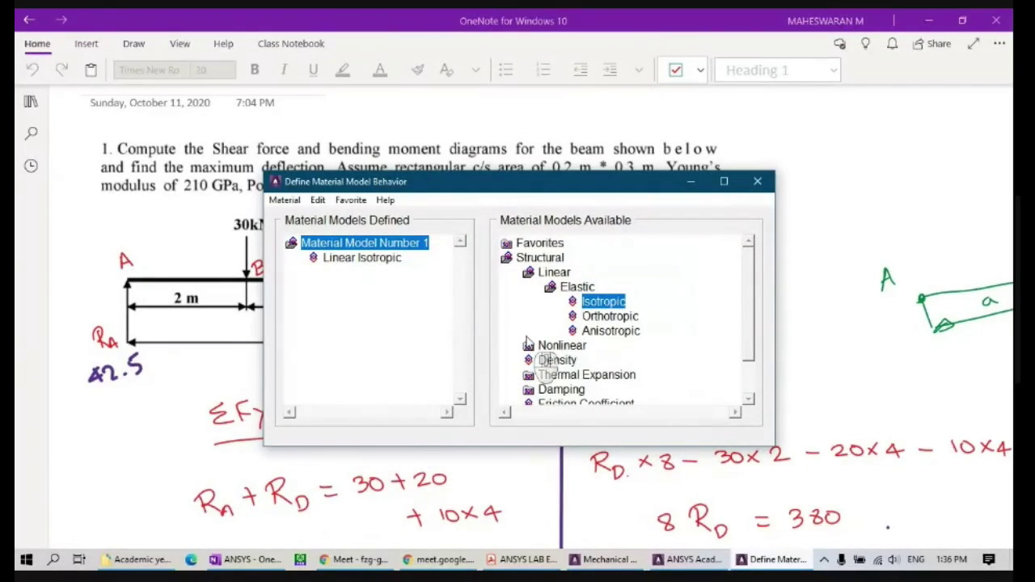
{"action": "left_click", "coordinate": [763, 184]}
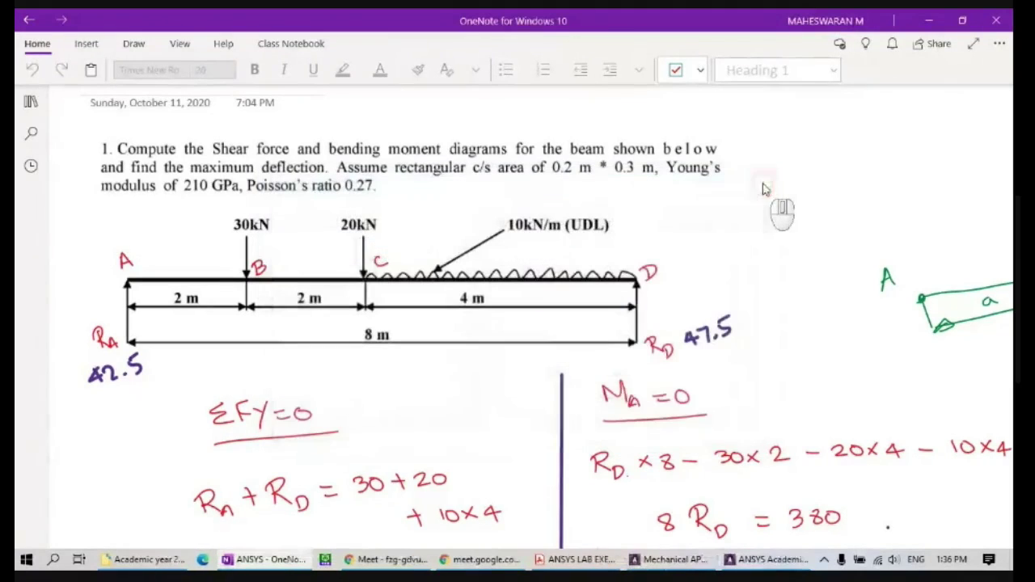
- Switch to OneNote and review the beam problem's hand calculations, shear force and bending moment diagrams, and loading figure
{"action": "left_click", "coordinate": [770, 560]}
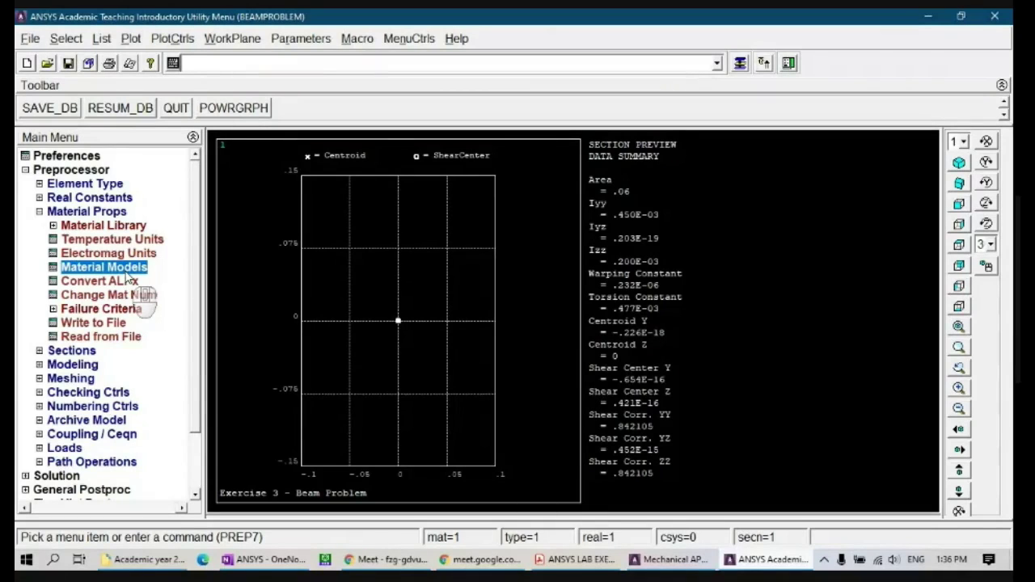
{"action": "left_click", "coordinate": [267, 560]}
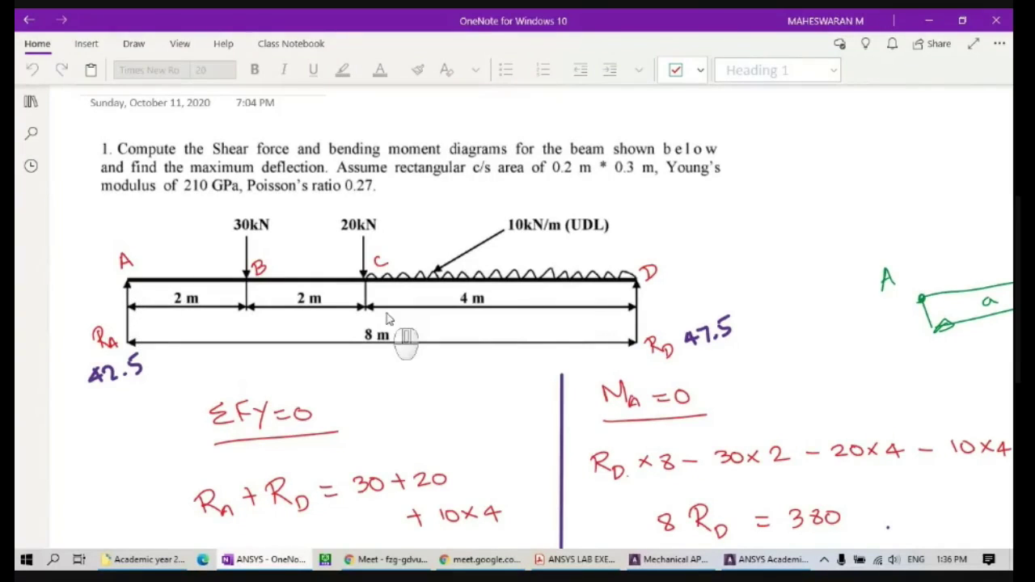
{"action": "scroll", "coordinate": [386, 313], "scroll_direction": "down", "scroll_amount": 15}
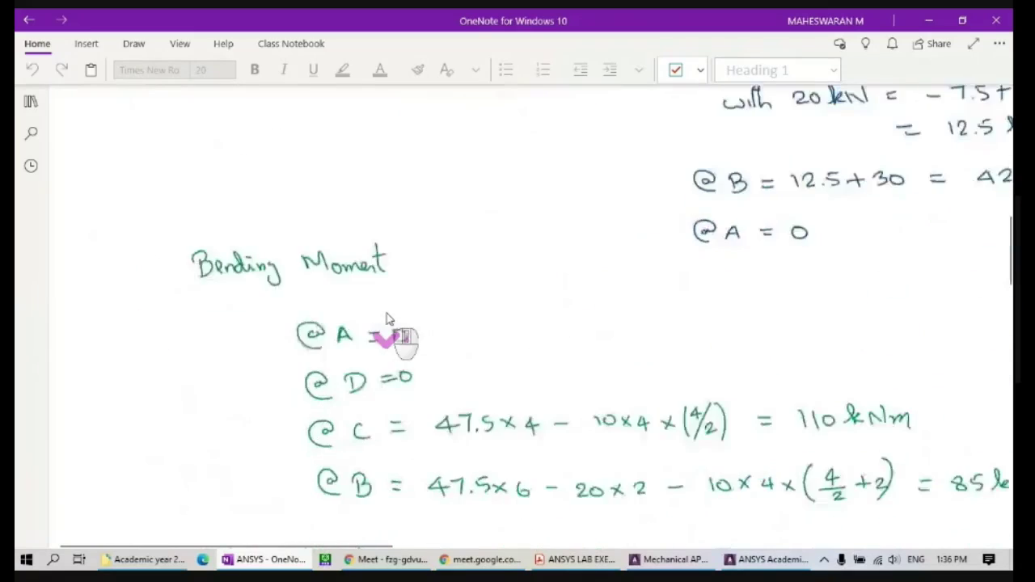
{"action": "scroll", "coordinate": [387, 313], "scroll_direction": "up", "scroll_amount": 4}
{"action": "scroll", "coordinate": [386, 313], "scroll_direction": "down", "scroll_amount": 4}
{"action": "scroll", "coordinate": [387, 315], "scroll_direction": "up", "scroll_amount": 5}
{"action": "scroll", "coordinate": [578, 439], "scroll_direction": "down", "scroll_amount": 4}
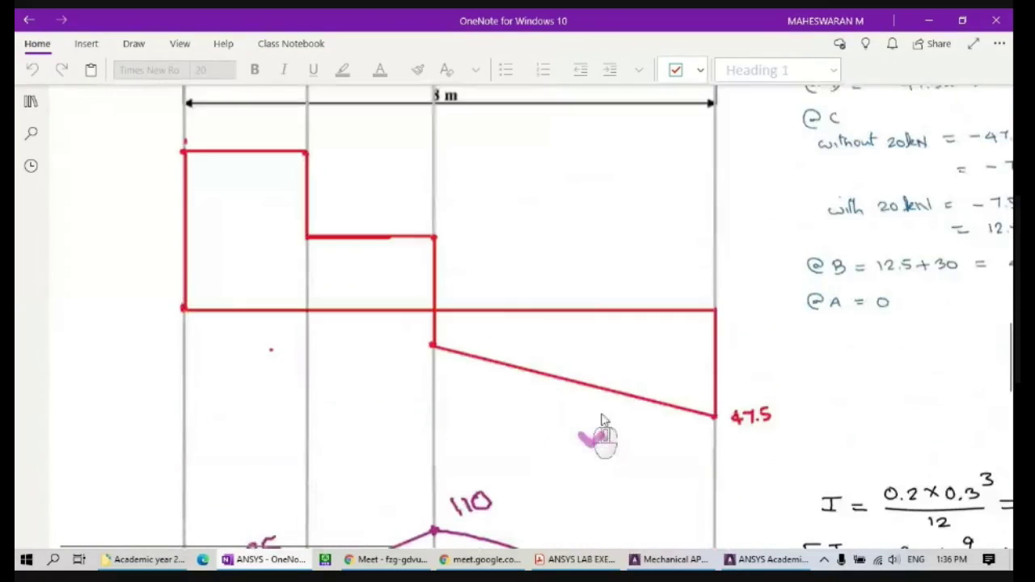
{"action": "scroll", "coordinate": [458, 369], "scroll_direction": "down", "scroll_amount": 4}
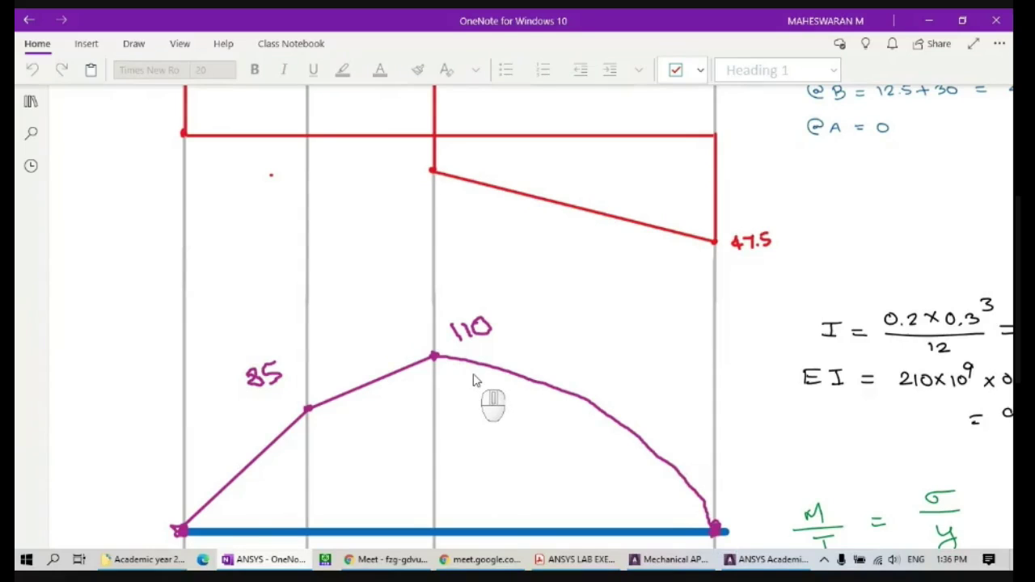
{"action": "scroll", "coordinate": [476, 381], "scroll_direction": "up", "scroll_amount": 15}
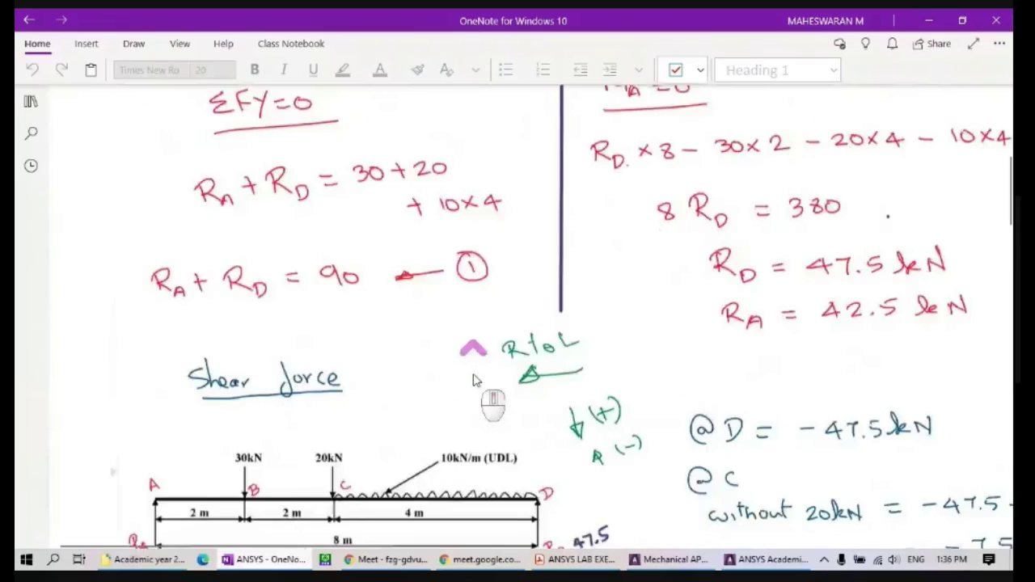
{"action": "scroll", "coordinate": [475, 381], "scroll_direction": "up", "scroll_amount": 5}
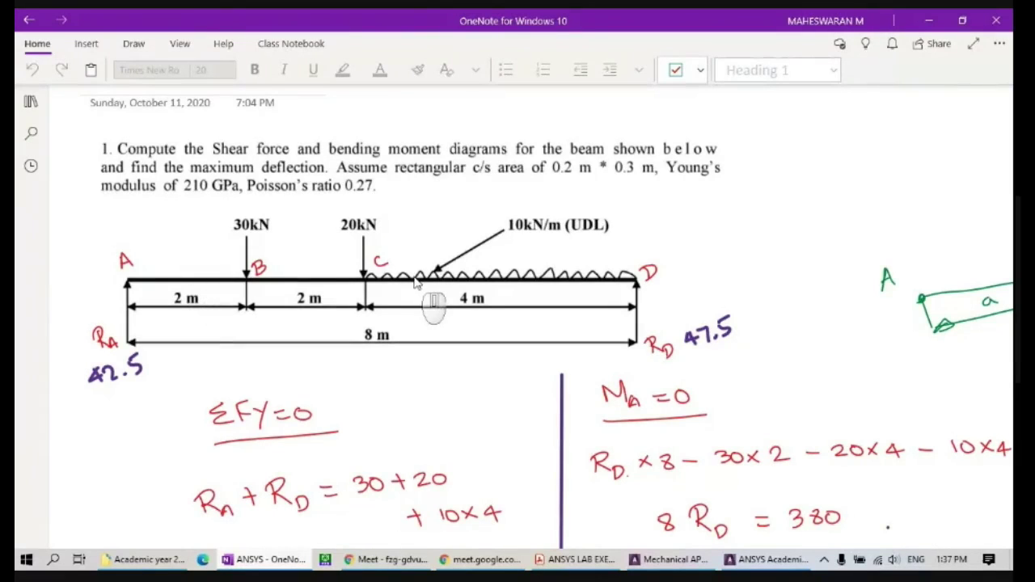
- Switch back to ANSYS and create the first keypoint at the origin of the active coordinate system, leaving number and coordinates blank
{"action": "left_click", "coordinate": [751, 563]}
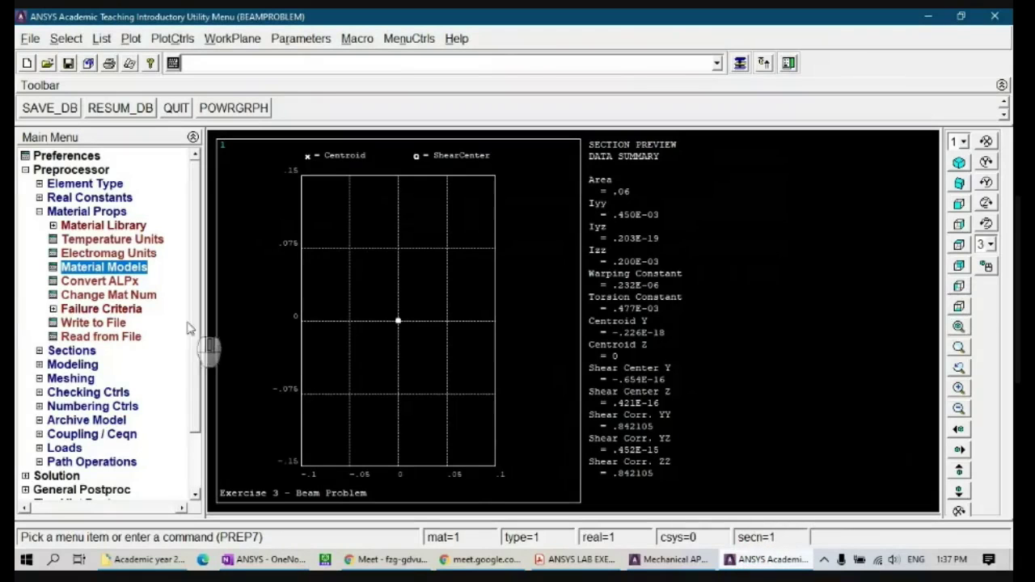
{"action": "left_click", "coordinate": [75, 364]}
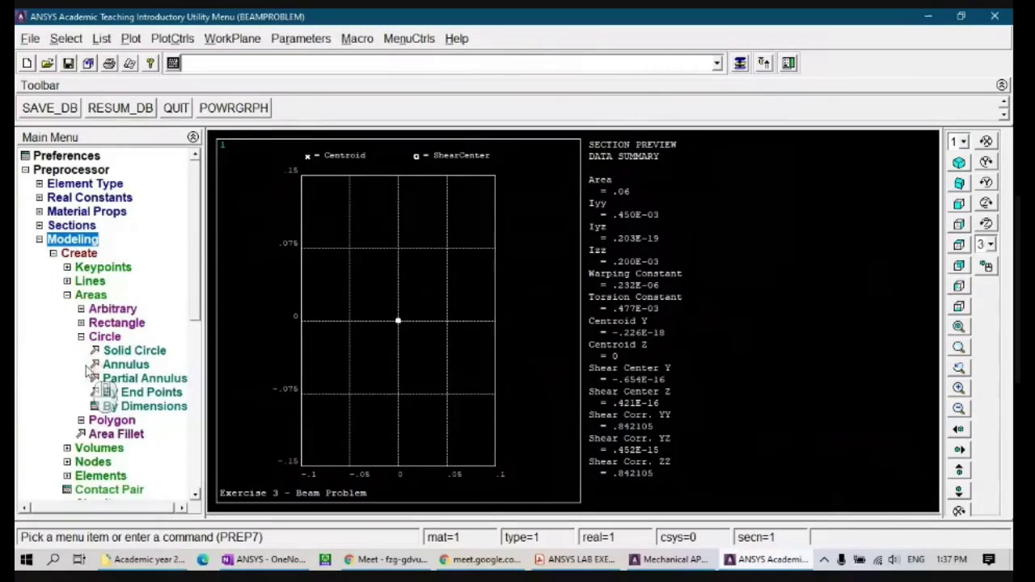
{"action": "left_click", "coordinate": [101, 267]}
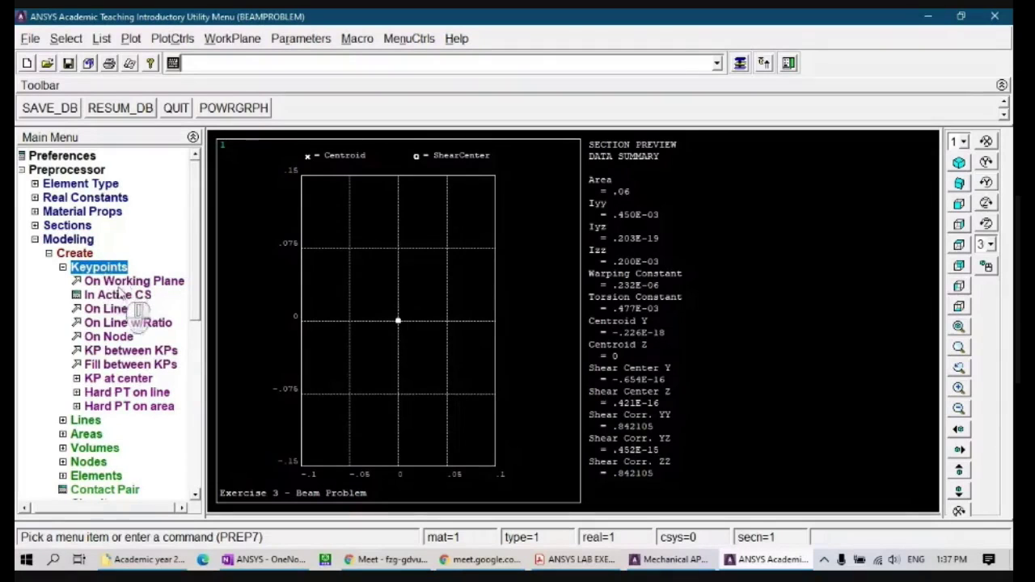
{"action": "left_click", "coordinate": [118, 296]}
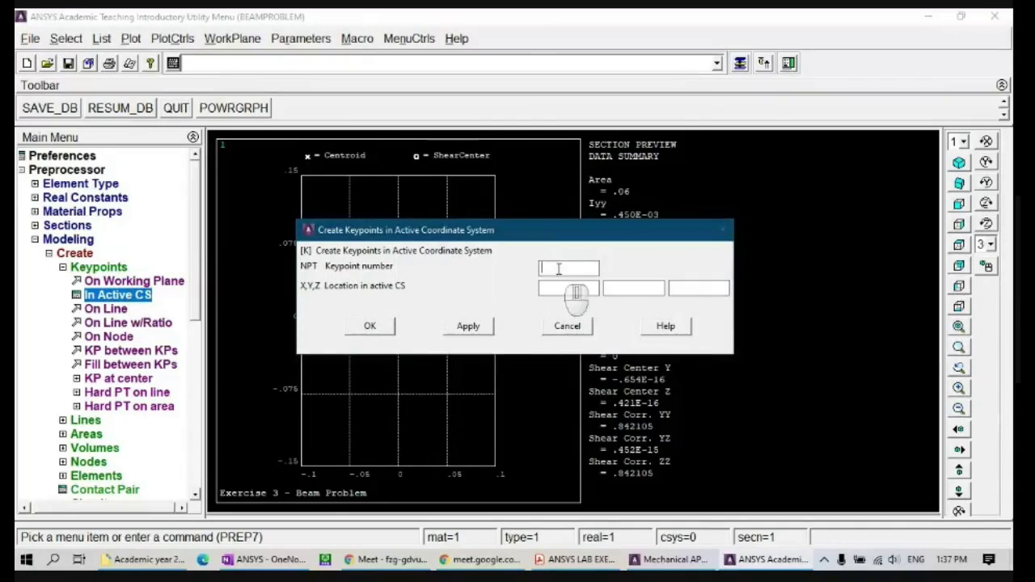
{"action": "left_click", "coordinate": [470, 327]}
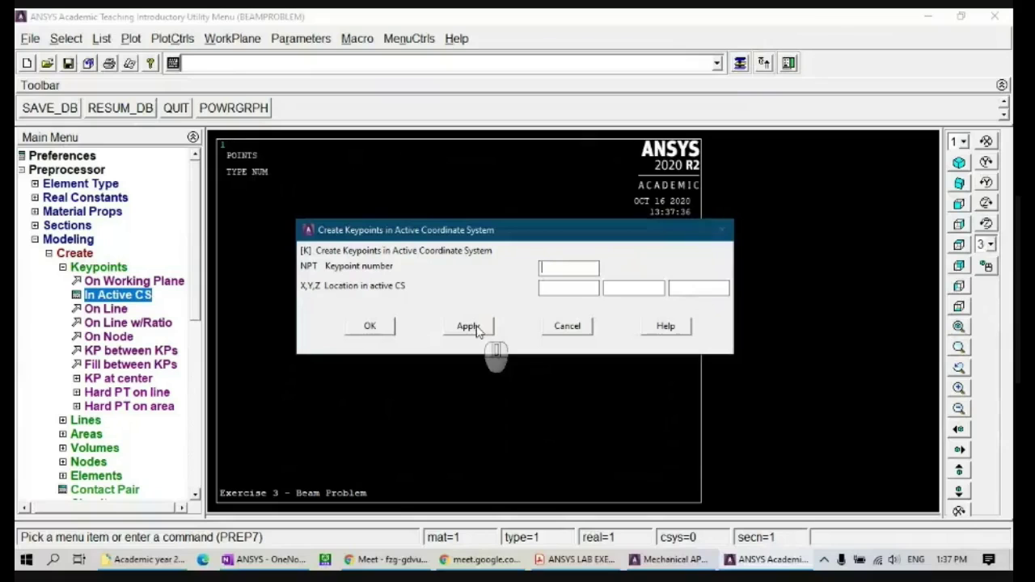
- Check the beam spans in OneNote, return to ANSYS and create a keypoint at X = 2 in the active coordinate system
{"action": "left_click", "coordinate": [267, 559]}
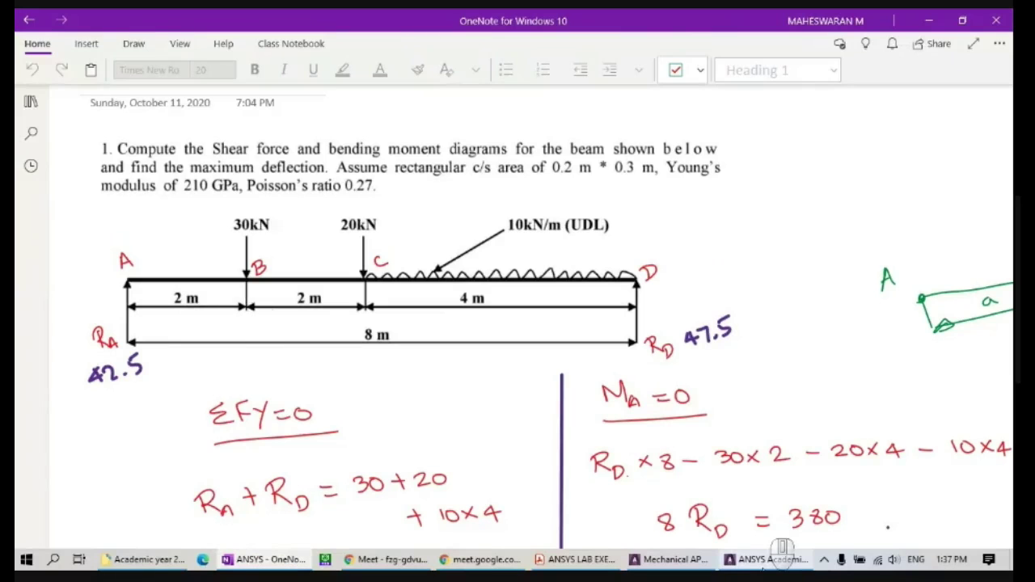
{"action": "left_click", "coordinate": [782, 553]}
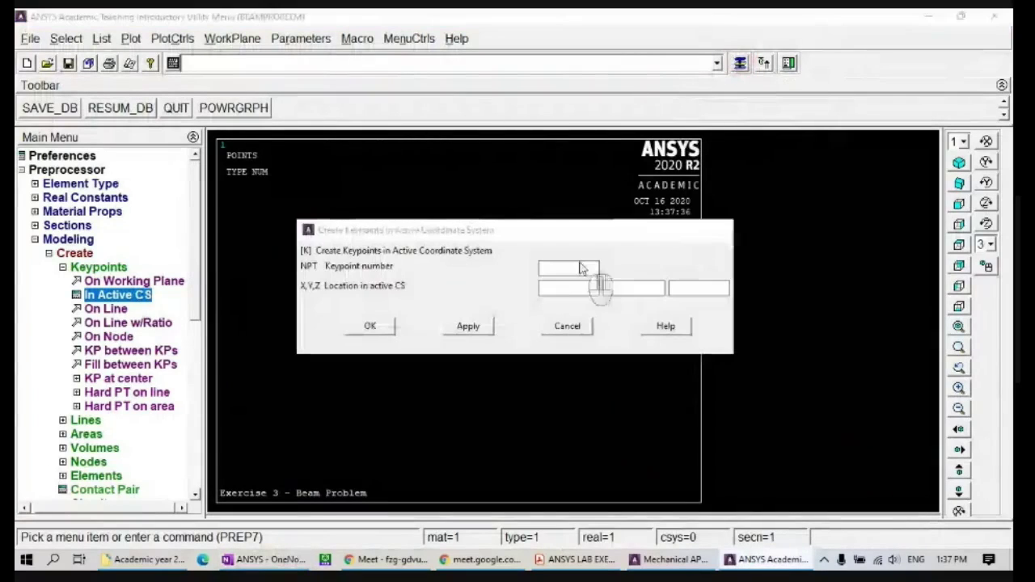
{"action": "left_click", "coordinate": [570, 292]}
{"action": "type", "text": "2"}
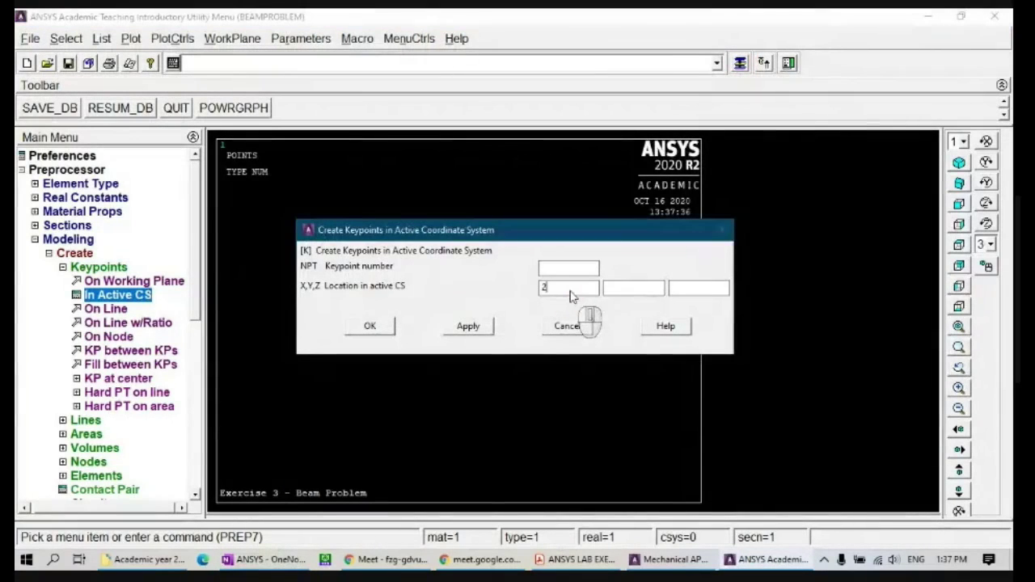
{"action": "left_click", "coordinate": [486, 326]}
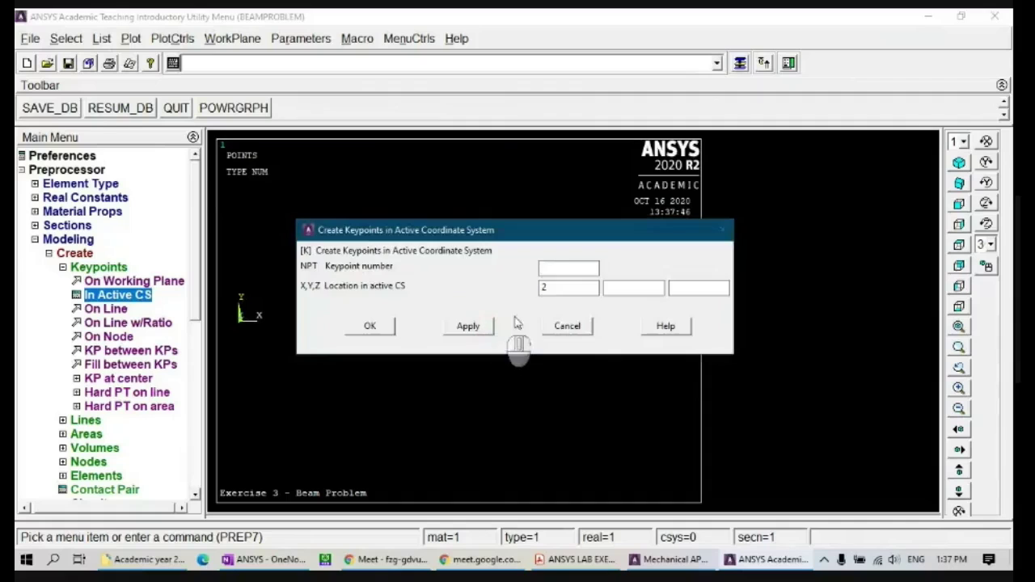
- Create another keypoint at X = 4 in the active coordinate system
{"action": "double_click", "coordinate": [537, 289]}
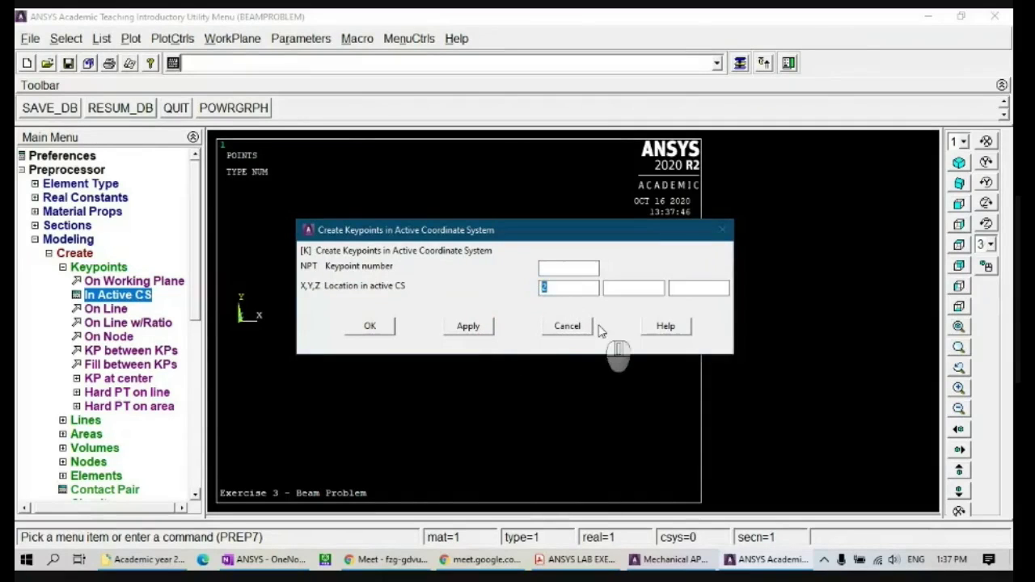
{"action": "type", "text": "4"}
{"action": "left_click", "coordinate": [485, 330]}
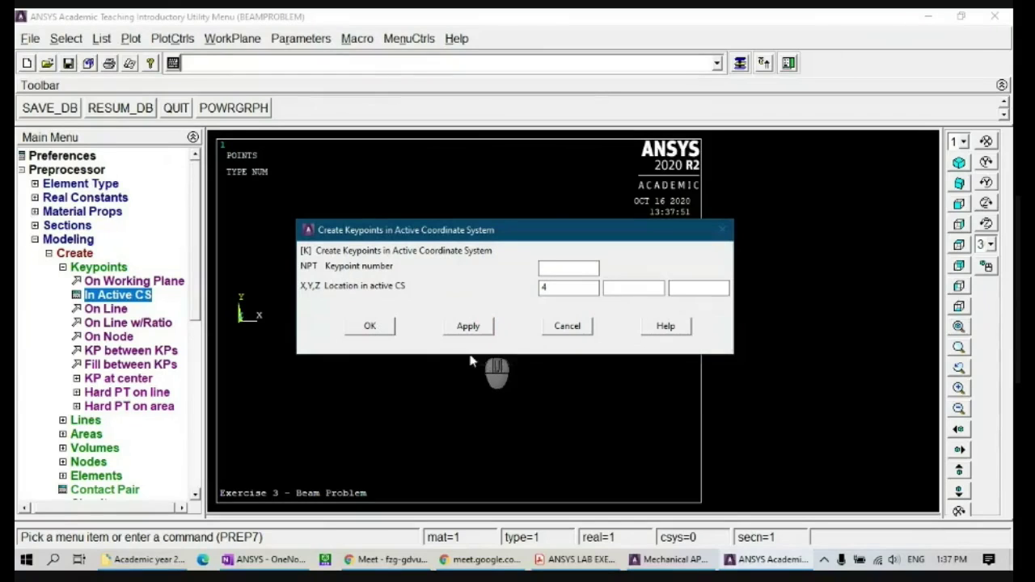
- Check the beam's total length in OneNote, return to ANSYS and create the end keypoint at X = 8 in the active coordinate system
{"action": "left_click", "coordinate": [267, 559]}
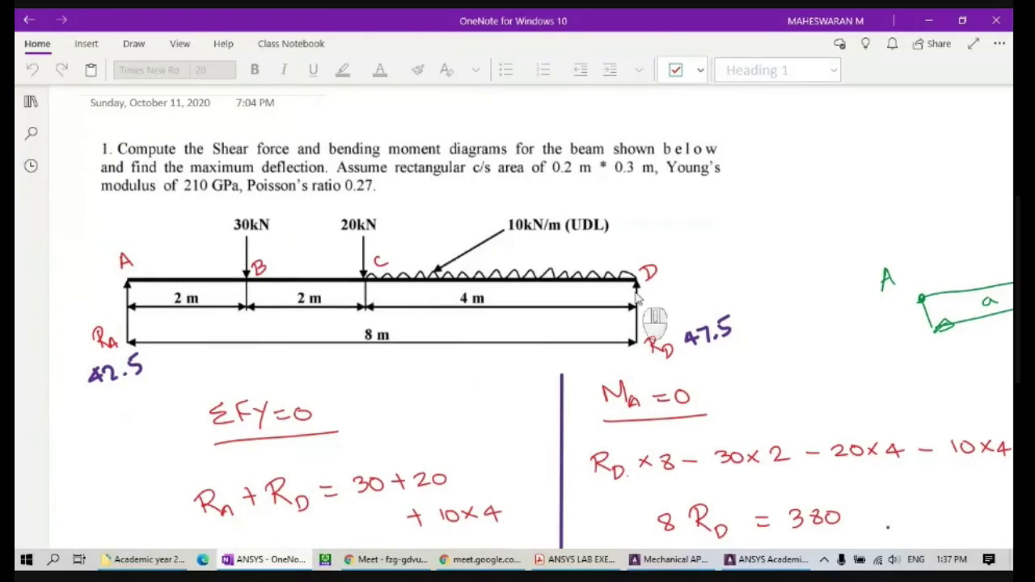
{"action": "left_click", "coordinate": [772, 559]}
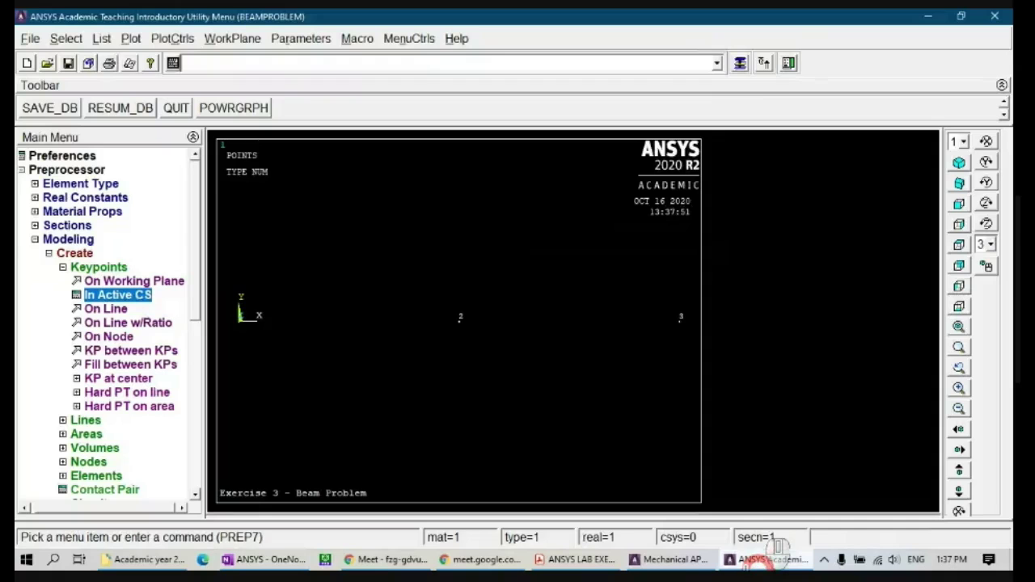
{"action": "left_click_drag", "start_coordinate": [552, 289], "coordinate": [532, 289]}
{"action": "key", "text": "BackSpace"}
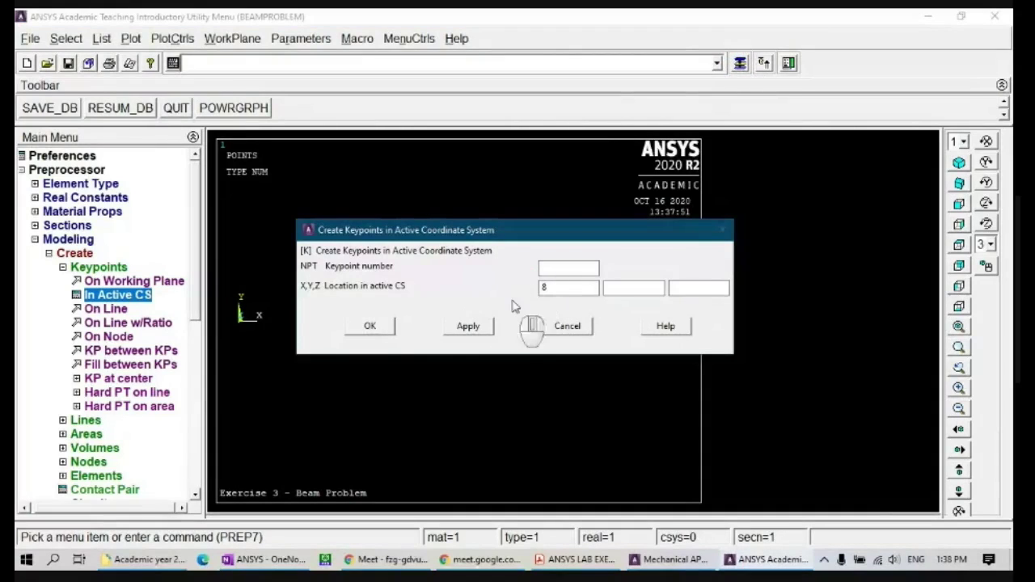
{"action": "type", "text": "8"}
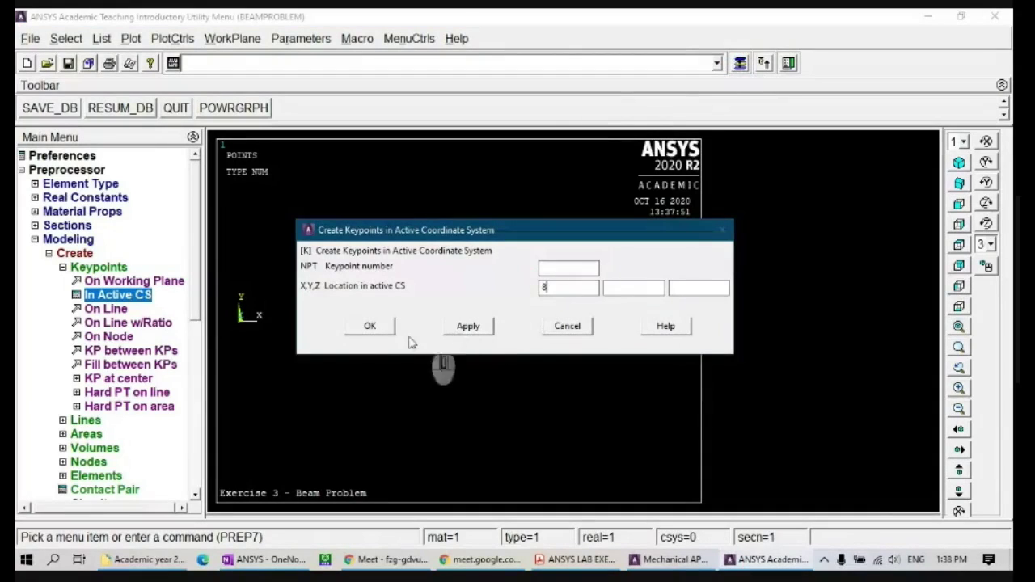
{"action": "left_click", "coordinate": [358, 330]}
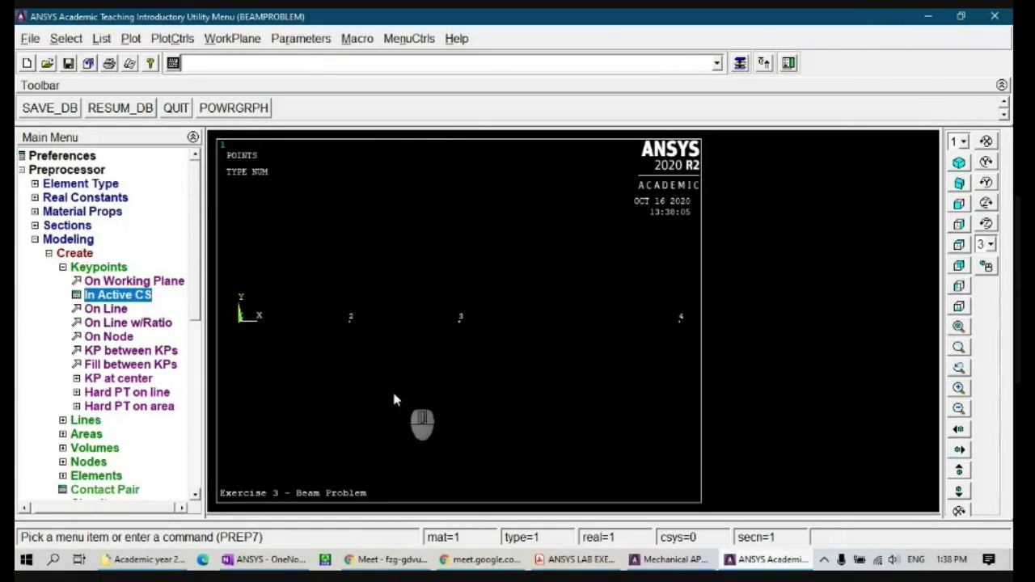
- Create three straight lines joining keypoints 1 to 2, 2 to 3 and 3 to 4 along the beam
{"action": "left_click", "coordinate": [86, 421]}
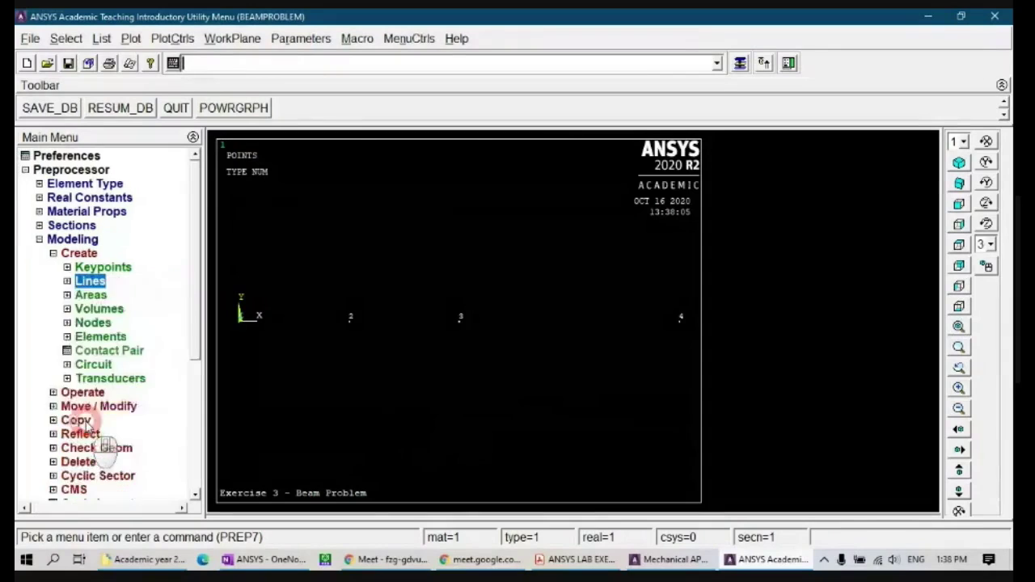
{"action": "left_click", "coordinate": [104, 296]}
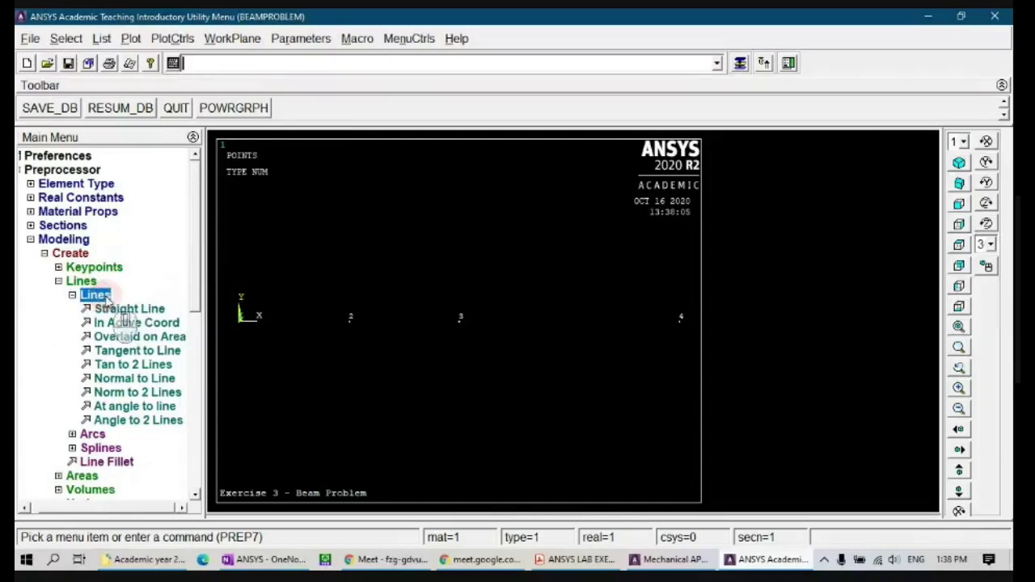
{"action": "left_click", "coordinate": [128, 309]}
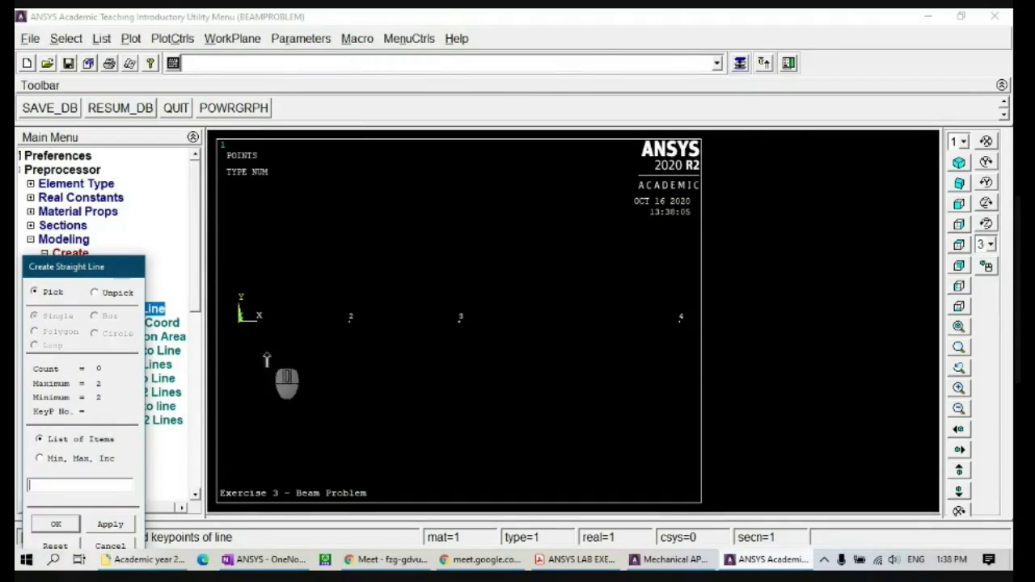
{"action": "left_click", "coordinate": [241, 326]}
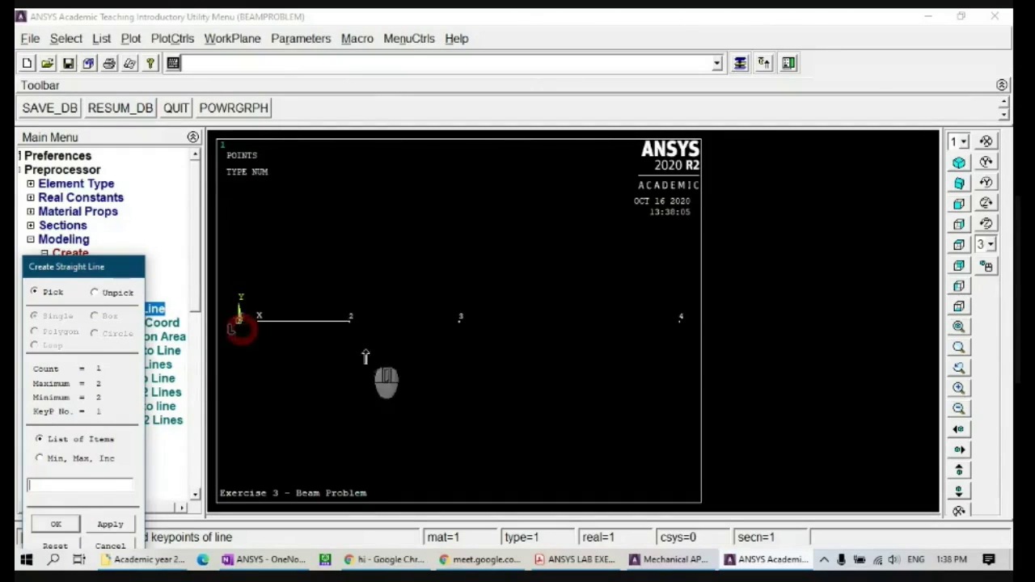
{"action": "left_click", "coordinate": [356, 327]}
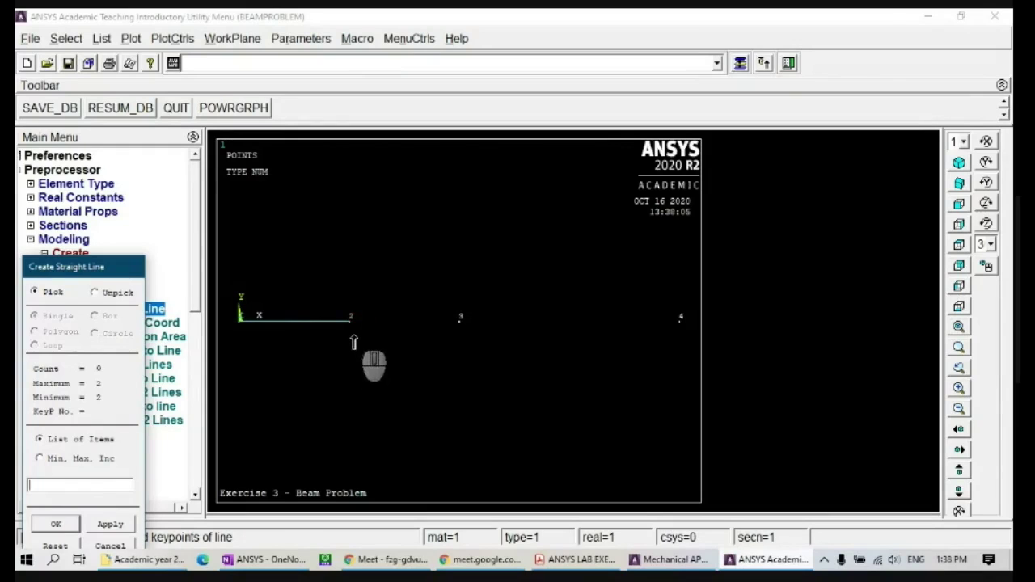
{"action": "left_click", "coordinate": [354, 330]}
{"action": "left_click", "coordinate": [460, 331]}
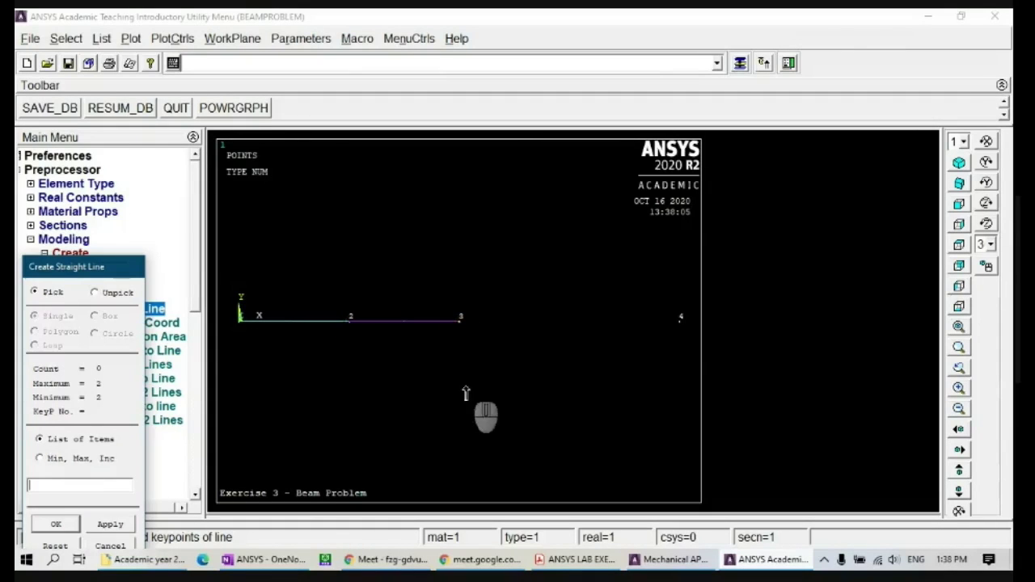
{"action": "left_click", "coordinate": [461, 325]}
{"action": "left_click", "coordinate": [681, 328]}
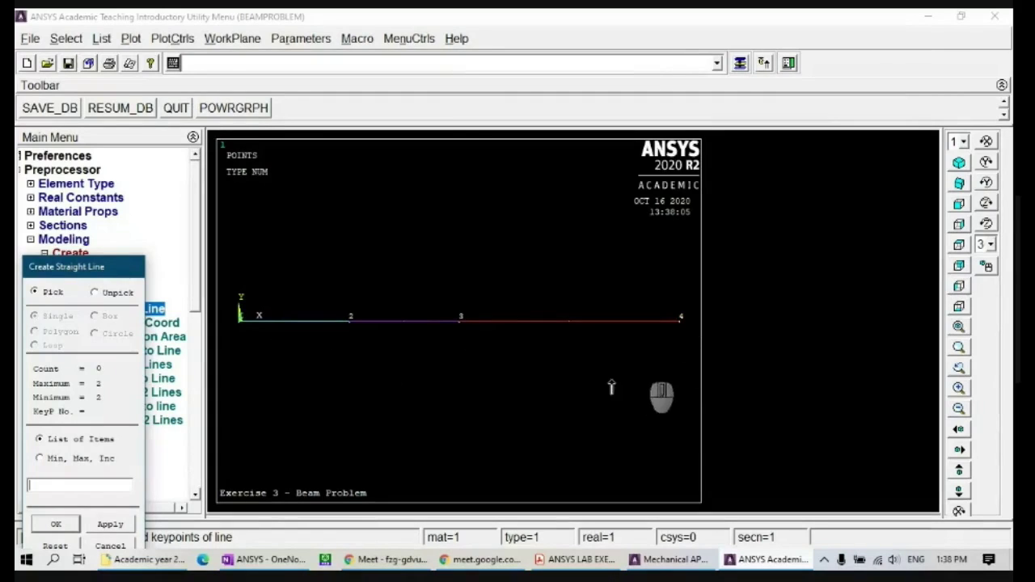
{"action": "left_click", "coordinate": [63, 525]}
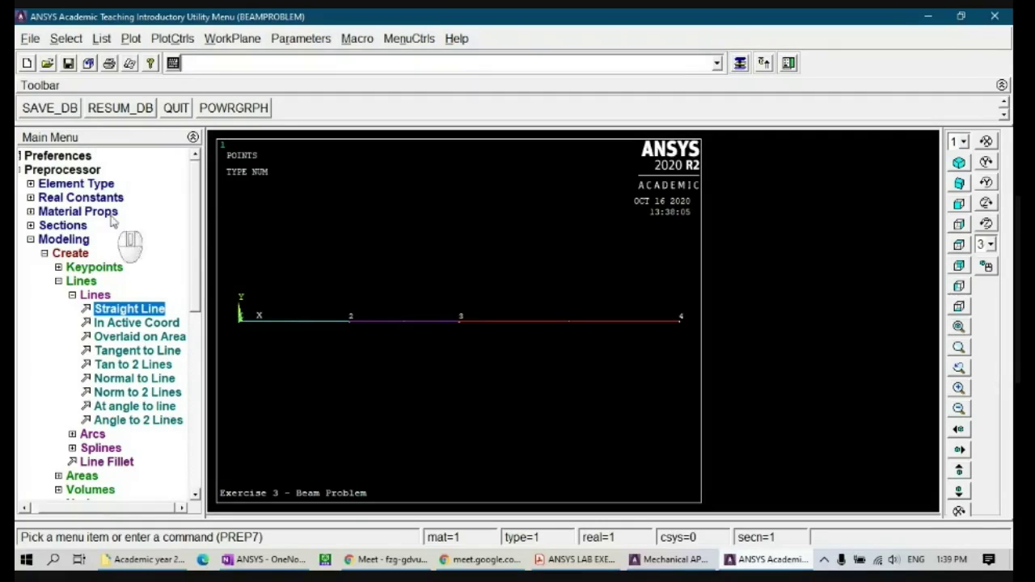
- Save the model database and check the save record in the Mechanical APDL output window
{"action": "left_click", "coordinate": [58, 111]}
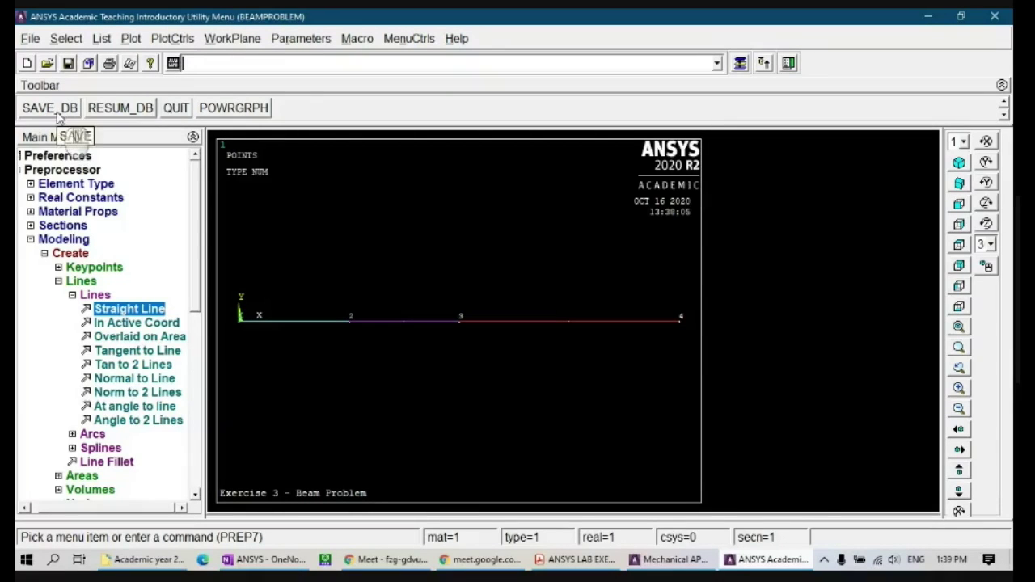
{"action": "left_click", "coordinate": [58, 113]}
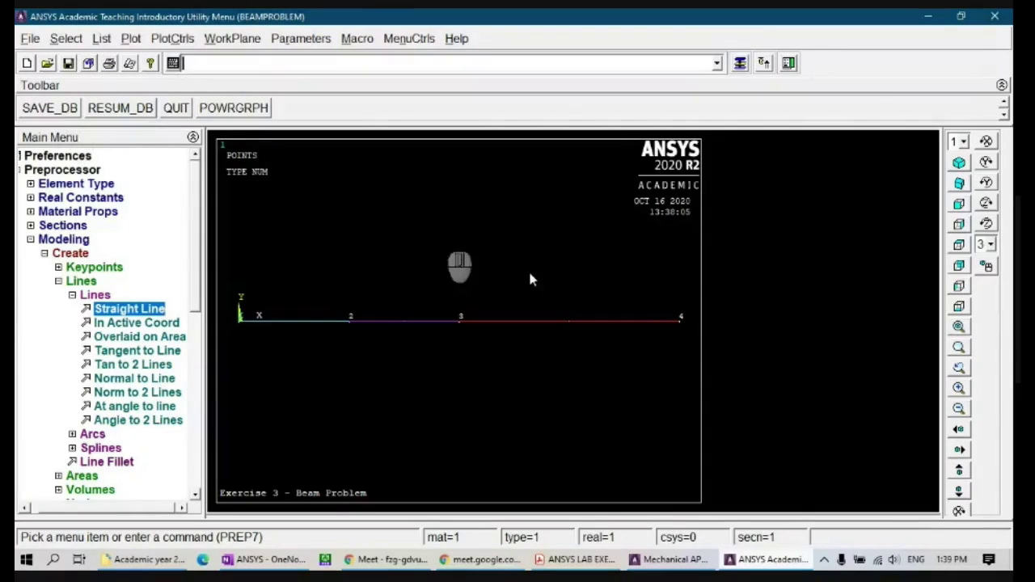
{"action": "left_click", "coordinate": [687, 560]}
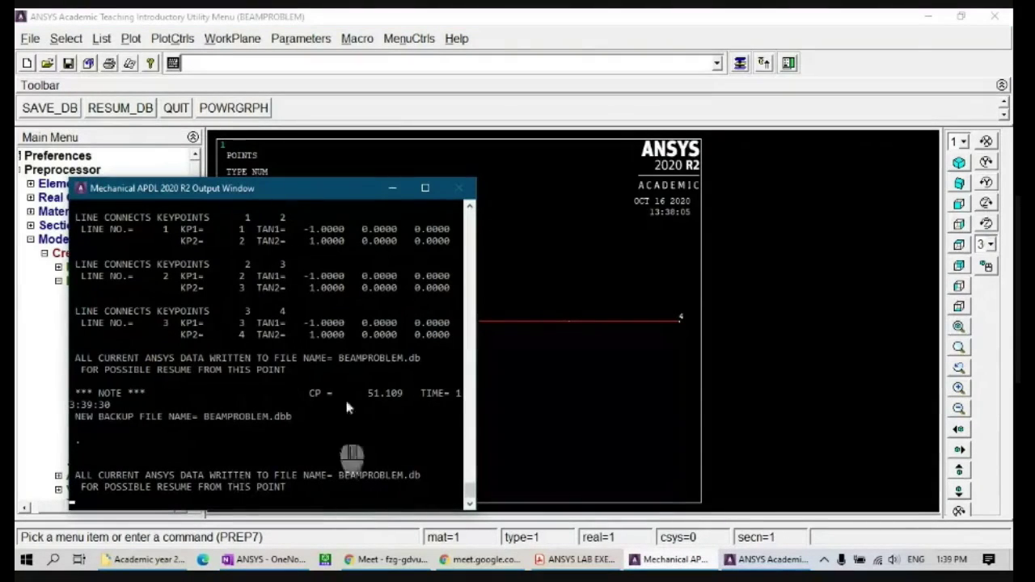
{"action": "left_click", "coordinate": [393, 188]}
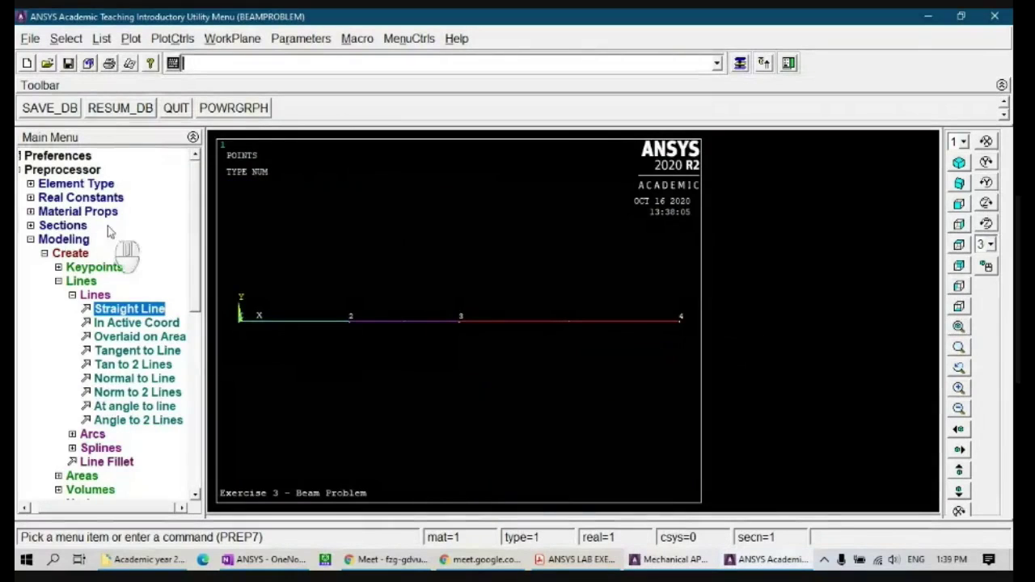
- Switch to OneNote and sketch the rectangular cross-section in two orientations, labelled 0.2 wide by 0.3 high and 0.3 wide by 0.2 high
{"action": "left_click", "coordinate": [33, 238]}
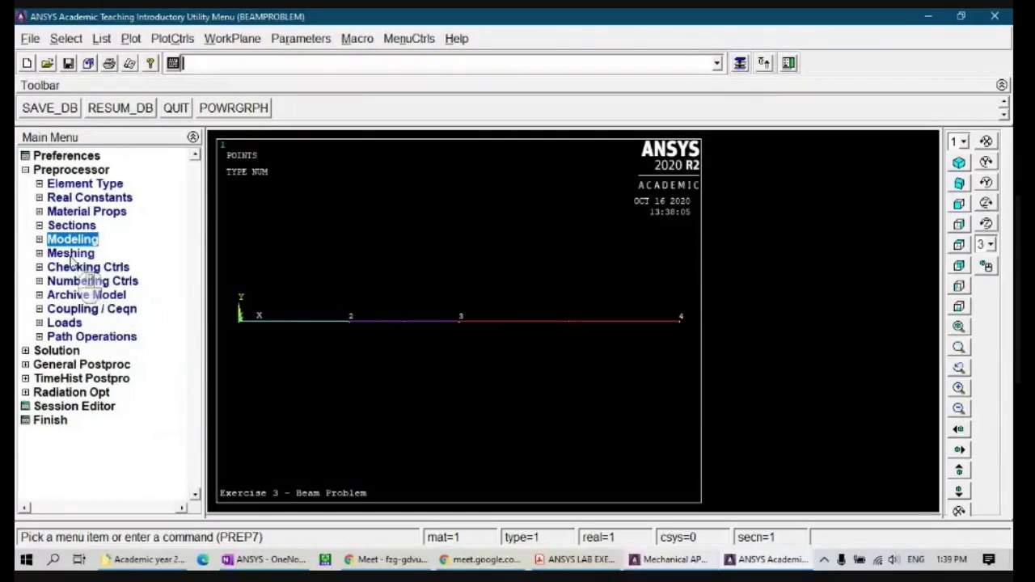
{"action": "left_click", "coordinate": [70, 253]}
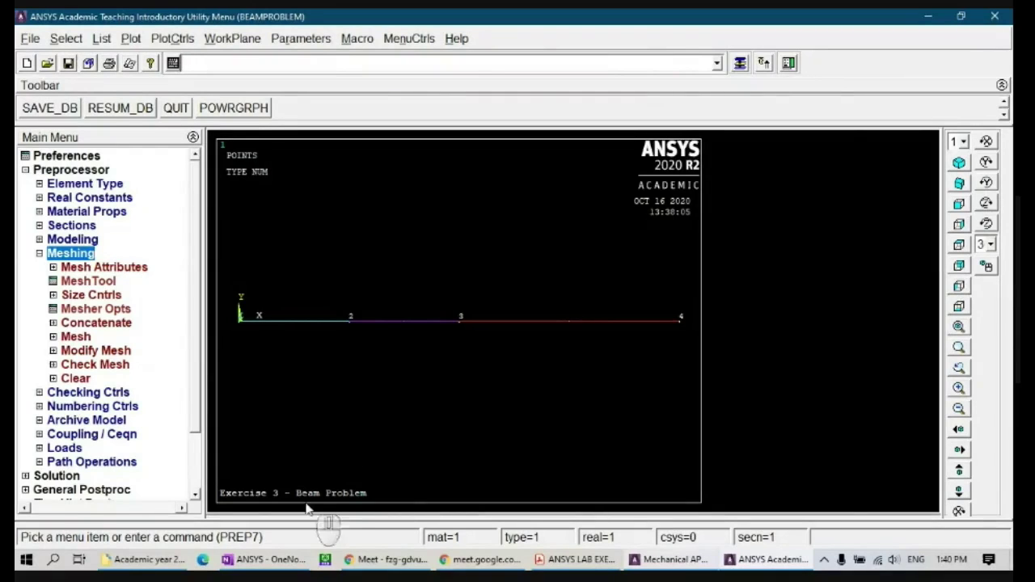
{"action": "left_click", "coordinate": [283, 560]}
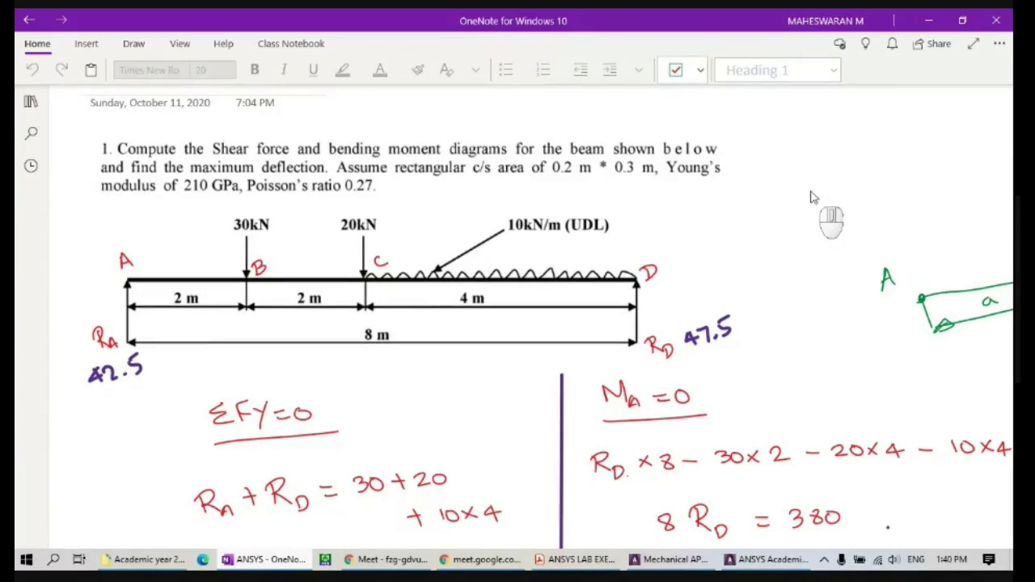
{"action": "mouse_move", "coordinate": [809, 194]}
{"action": "left_mouse_down"}
{"action": "mouse_move", "coordinate": [849, 192]}
{"action": "mouse_move", "coordinate": [851, 211]}
{"action": "mouse_move", "coordinate": [817, 212]}
{"action": "mouse_move", "coordinate": [820, 203]}
{"action": "left_mouse_up"}
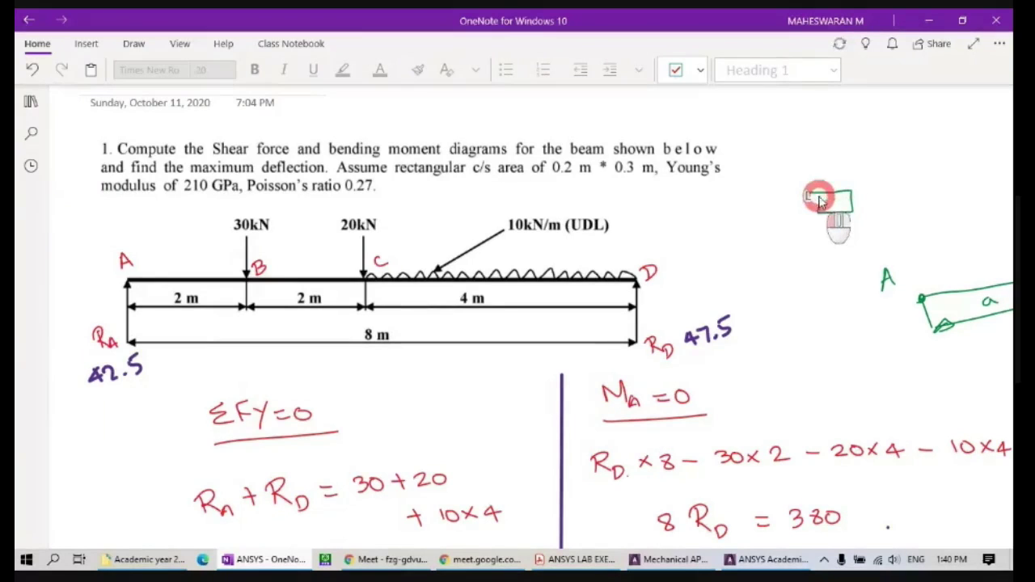
{"action": "mouse_move", "coordinate": [916, 134]}
{"action": "left_mouse_down"}
{"action": "mouse_move", "coordinate": [918, 190]}
{"action": "mouse_move", "coordinate": [939, 132]}
{"action": "mouse_move", "coordinate": [947, 180]}
{"action": "mouse_move", "coordinate": [917, 190]}
{"action": "mouse_move", "coordinate": [952, 209]}
{"action": "left_mouse_up"}
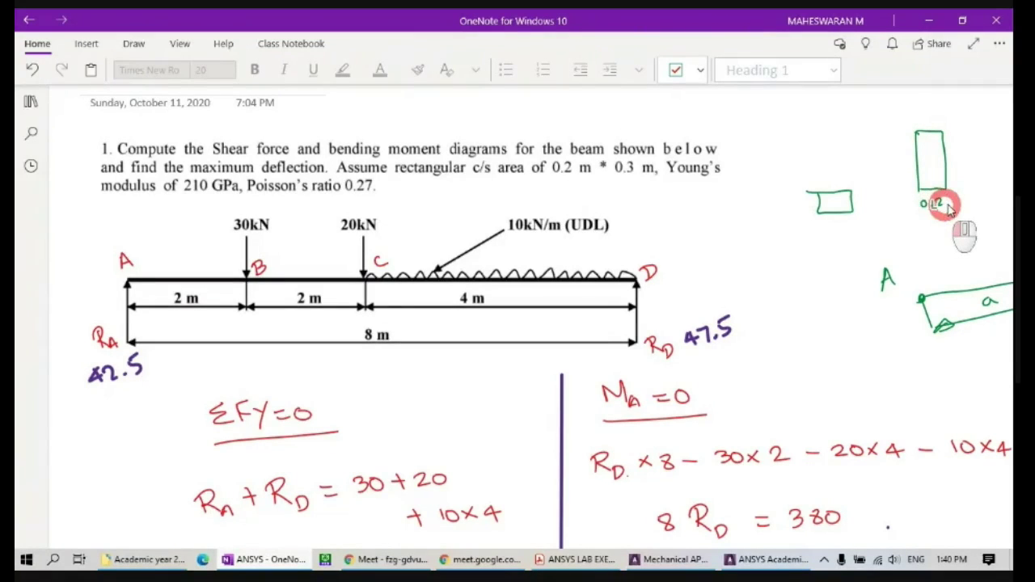
{"action": "left_click_drag", "start_coordinate": [953, 154], "coordinate": [971, 158]}
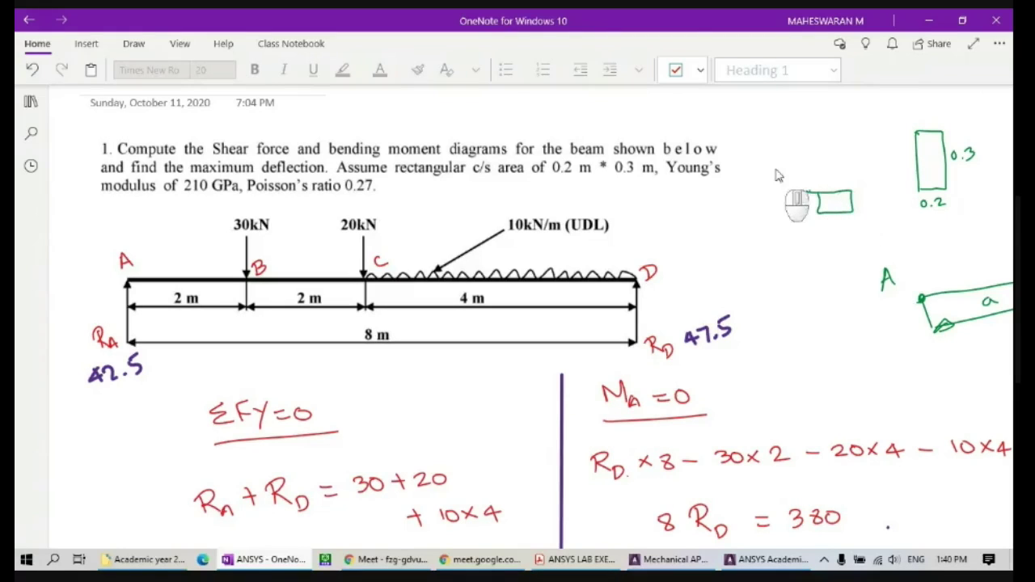
{"action": "left_click", "coordinate": [863, 207]}
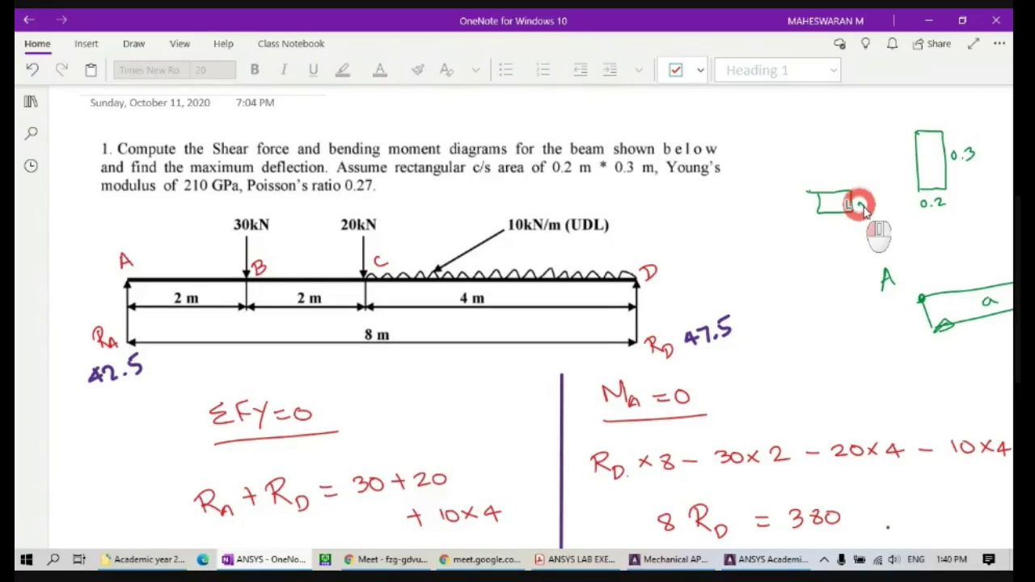
{"action": "mouse_move", "coordinate": [862, 207]}
{"action": "left_mouse_down"}
{"action": "mouse_move", "coordinate": [874, 204]}
{"action": "mouse_move", "coordinate": [830, 224]}
{"action": "left_mouse_up"}
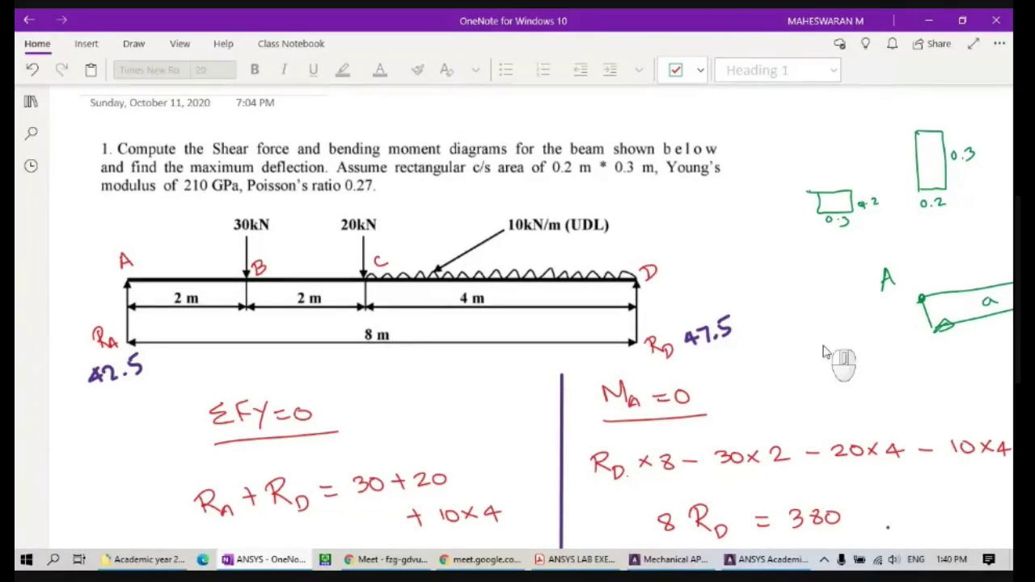
- Switch back to ANSYS and use the MeshTool to assign 20 element divisions to the line between keypoints 1 and 2
{"action": "left_click", "coordinate": [775, 559]}
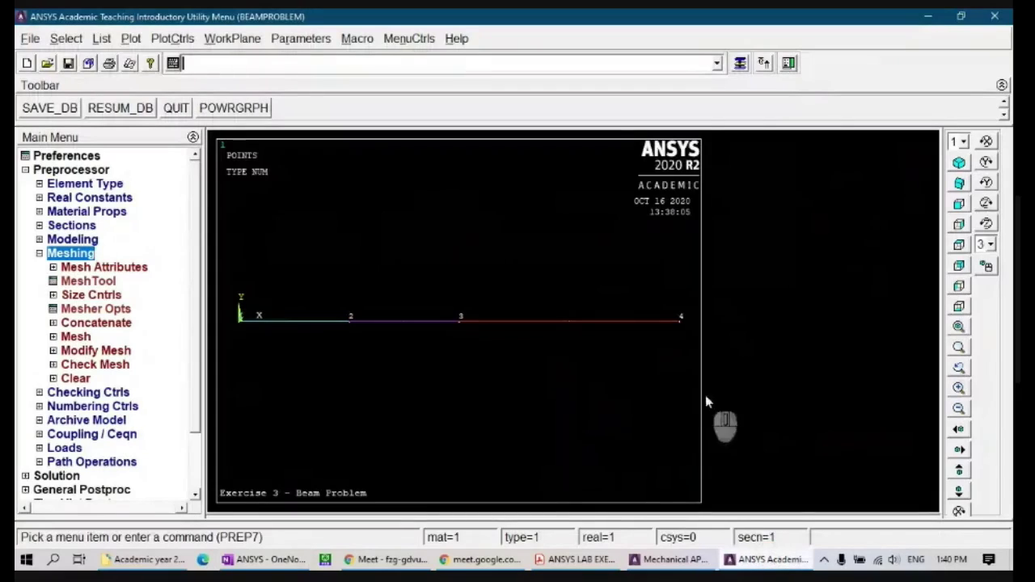
{"action": "left_click", "coordinate": [105, 281]}
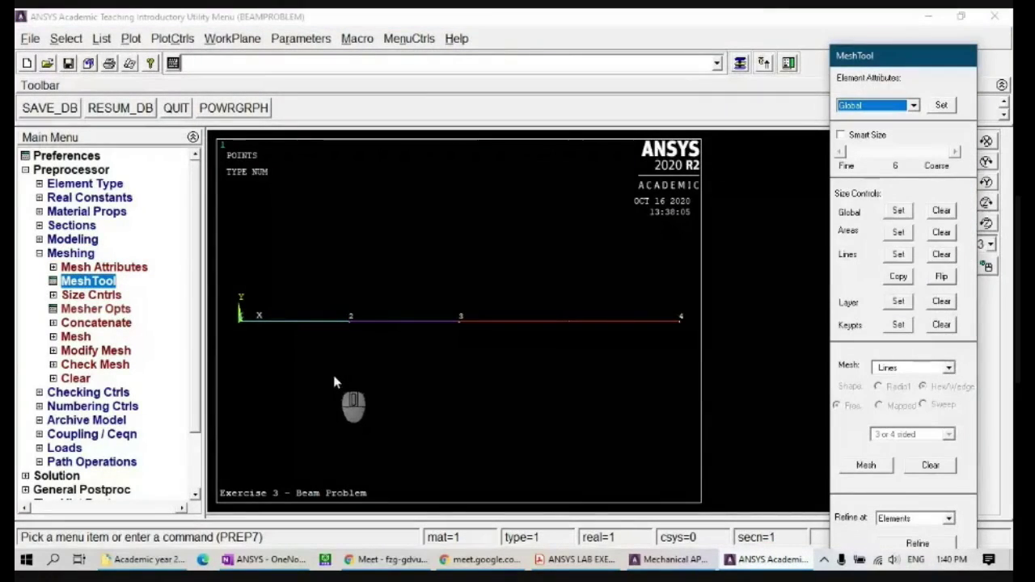
{"action": "left_click", "coordinate": [899, 255]}
{"action": "left_click", "coordinate": [318, 325]}
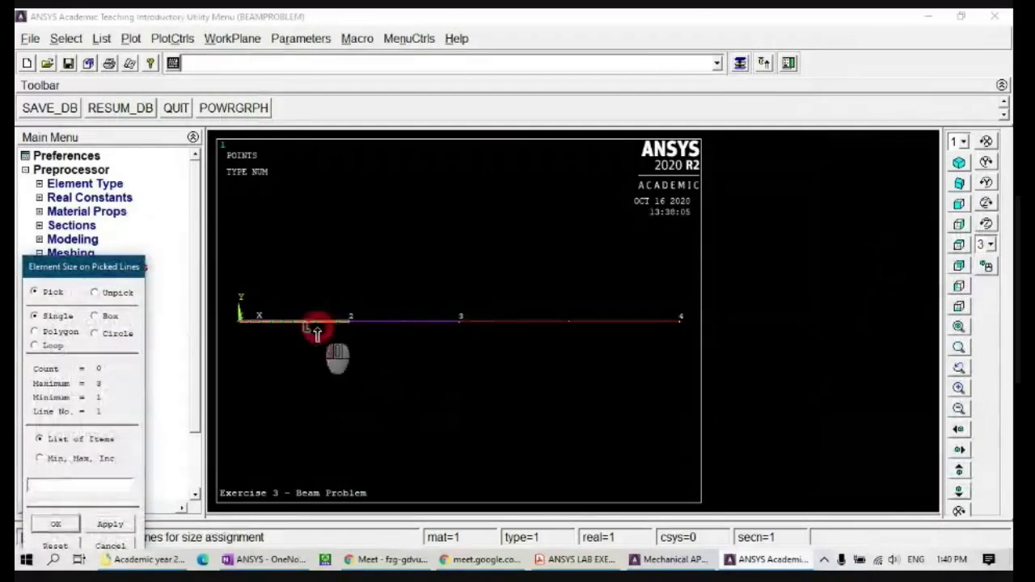
{"action": "left_click", "coordinate": [74, 524]}
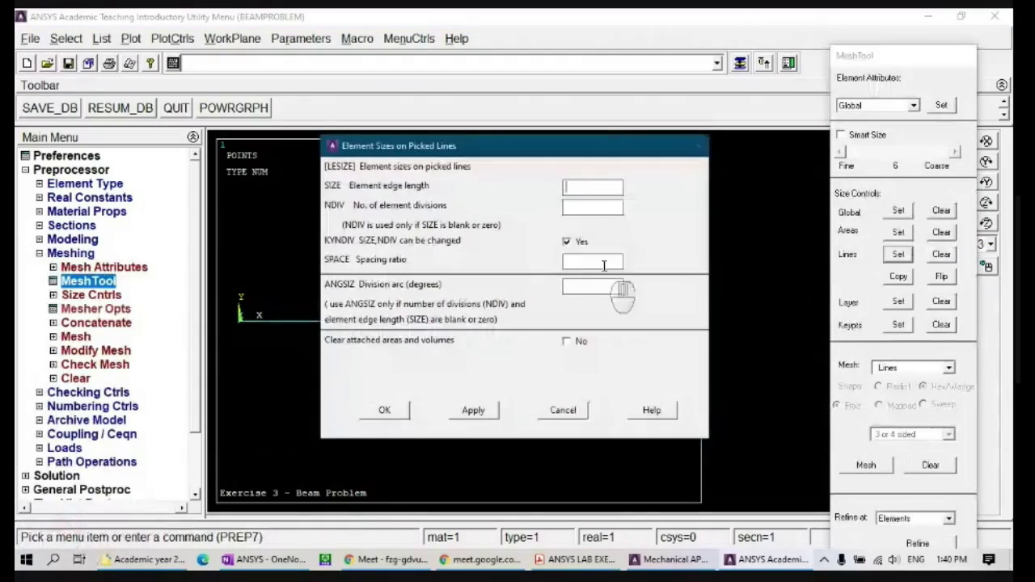
{"action": "left_click", "coordinate": [582, 208]}
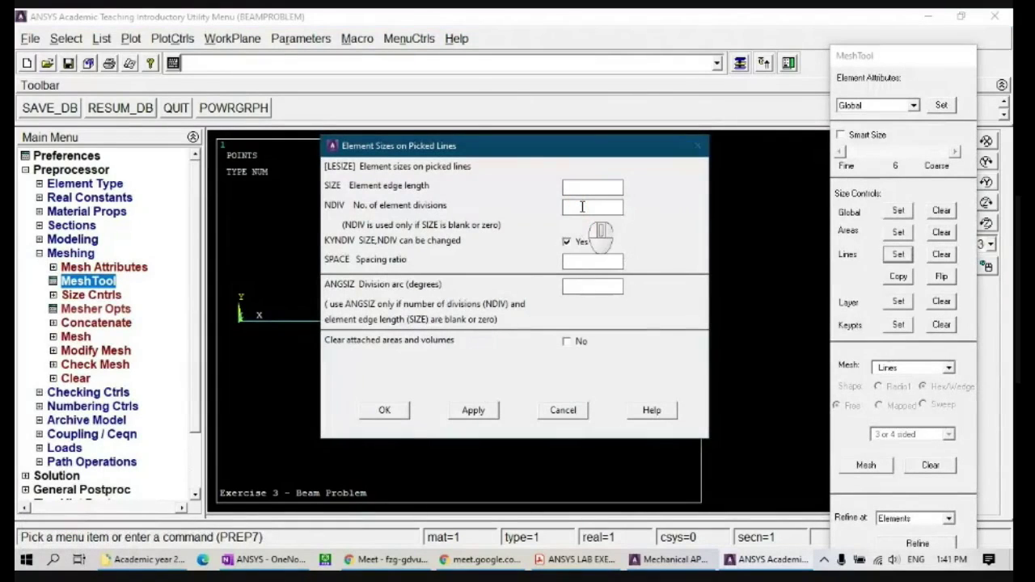
{"action": "type", "text": "20"}
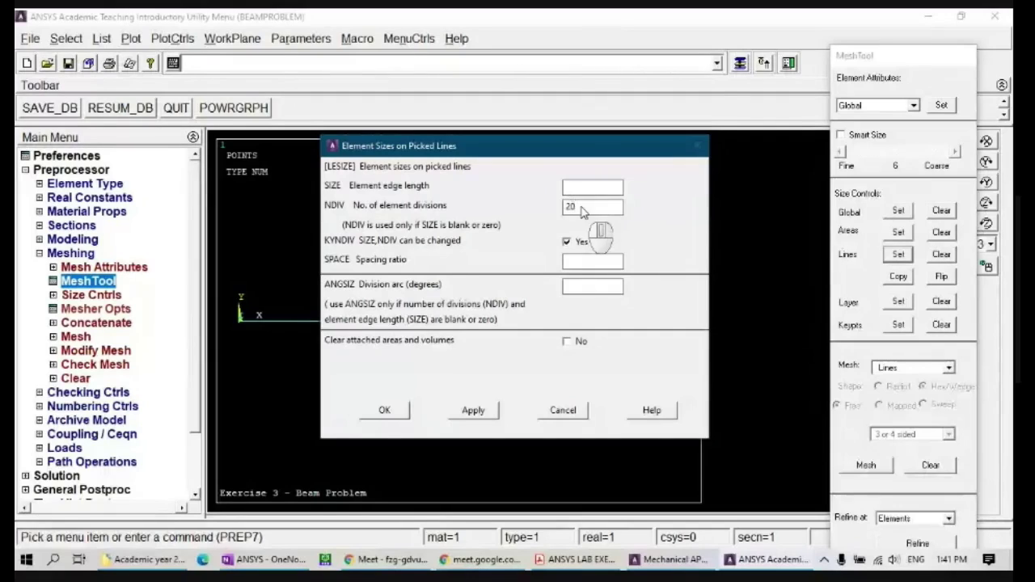
{"action": "left_click", "coordinate": [393, 410]}
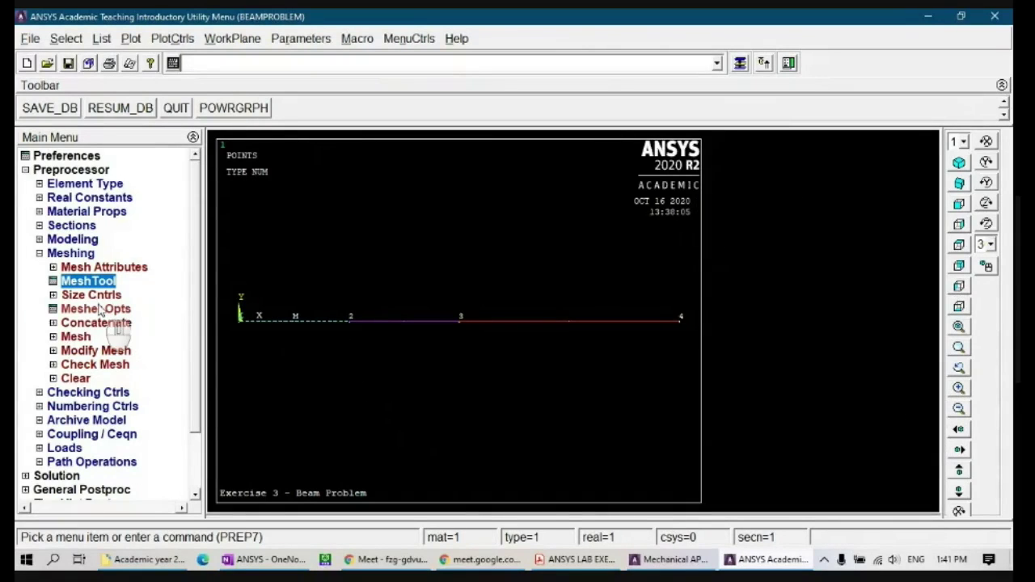
- Mesh the line between keypoints 1 and 2 using the MeshTool
{"action": "left_click", "coordinate": [89, 283]}
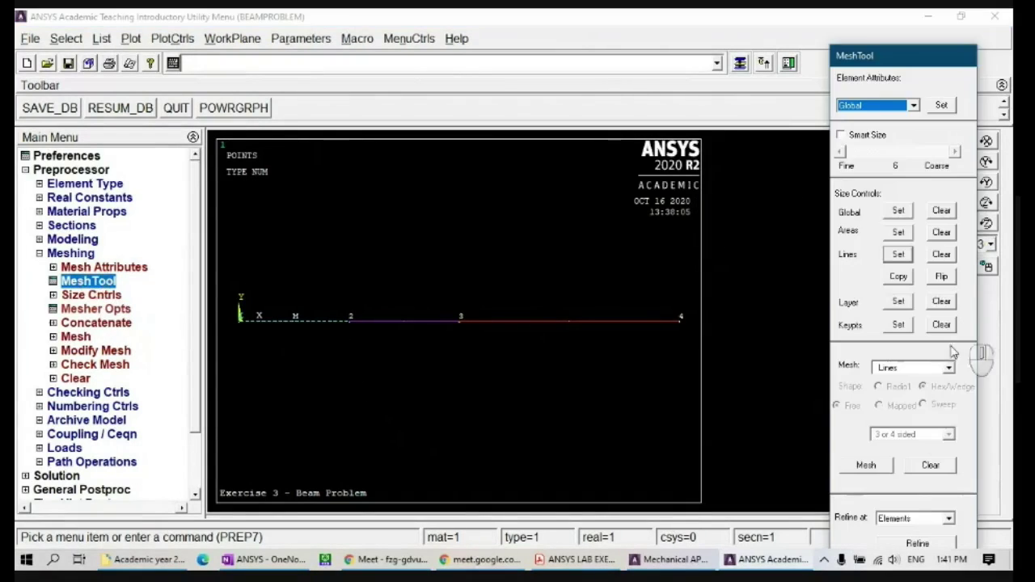
{"action": "left_click", "coordinate": [870, 467]}
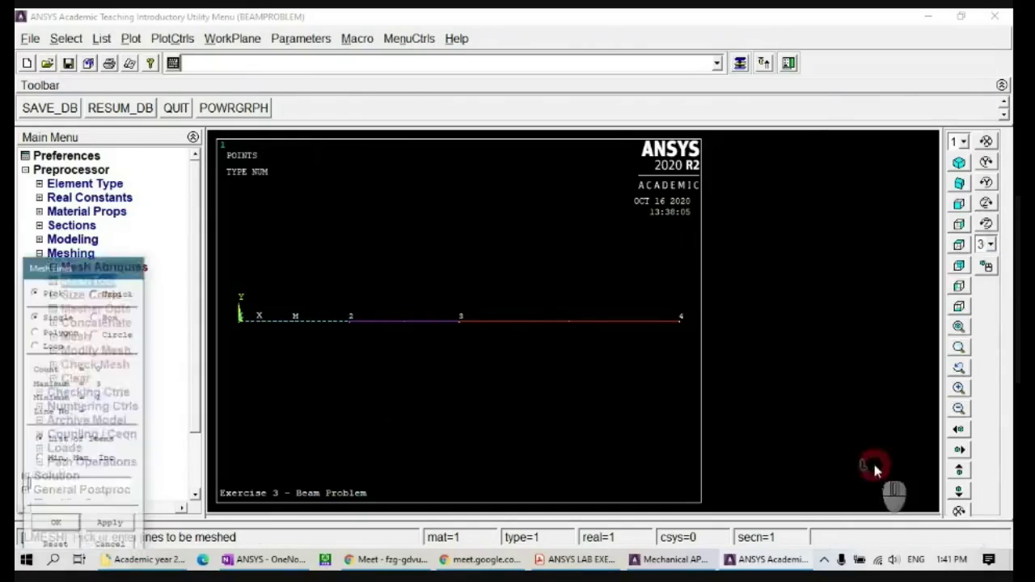
{"action": "left_click", "coordinate": [298, 330]}
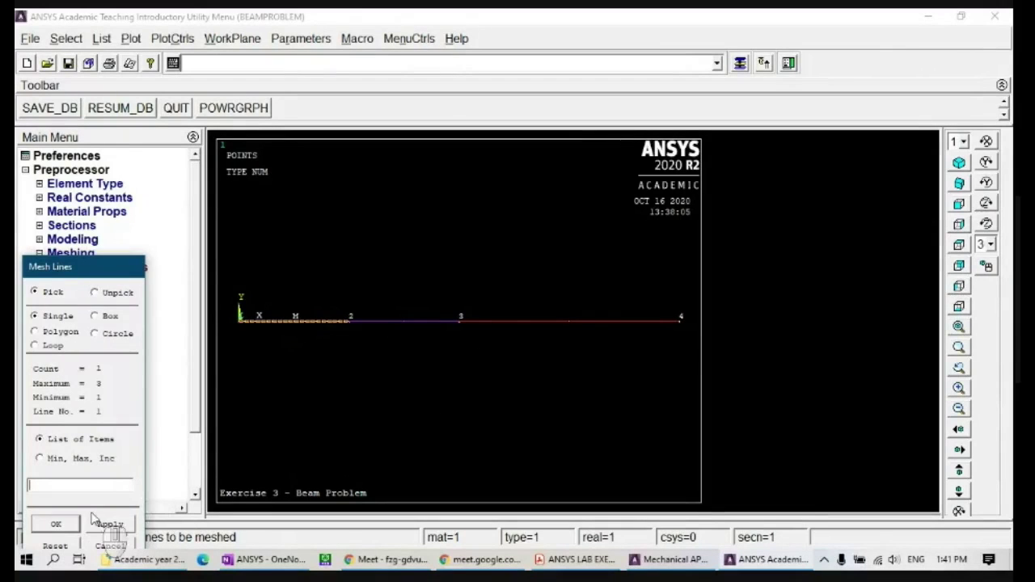
{"action": "left_click", "coordinate": [58, 524]}
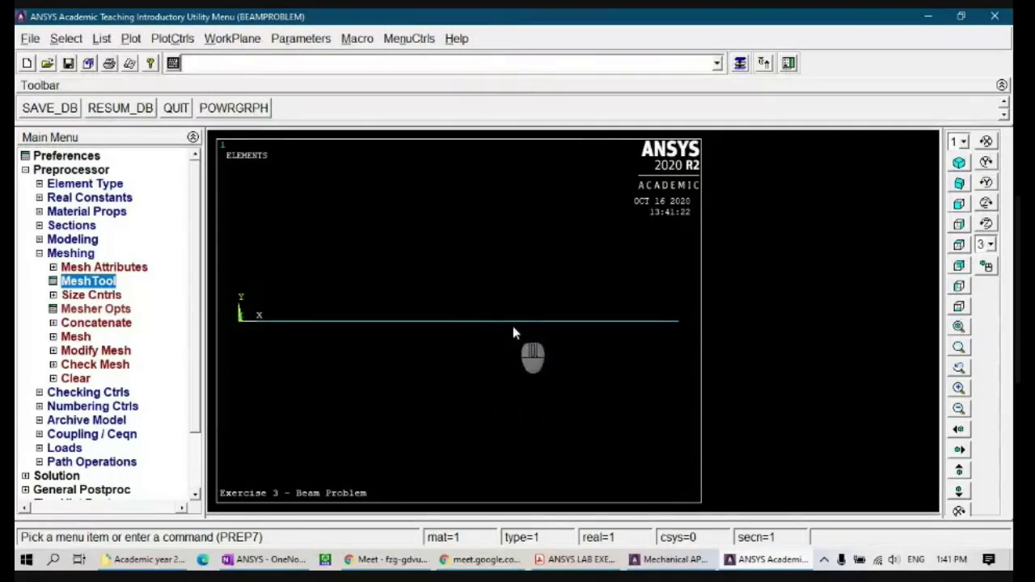
- Turn on the display of element shapes based on real constant descriptions in the Size and Shape plot settings
{"action": "left_click", "coordinate": [173, 38]}
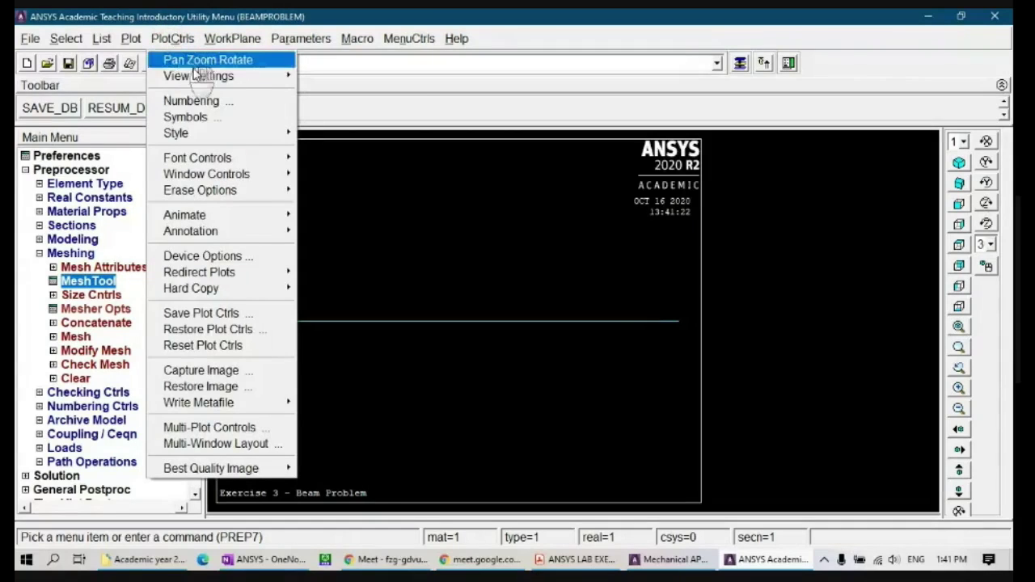
{"action": "mouse_move", "coordinate": [229, 137]}
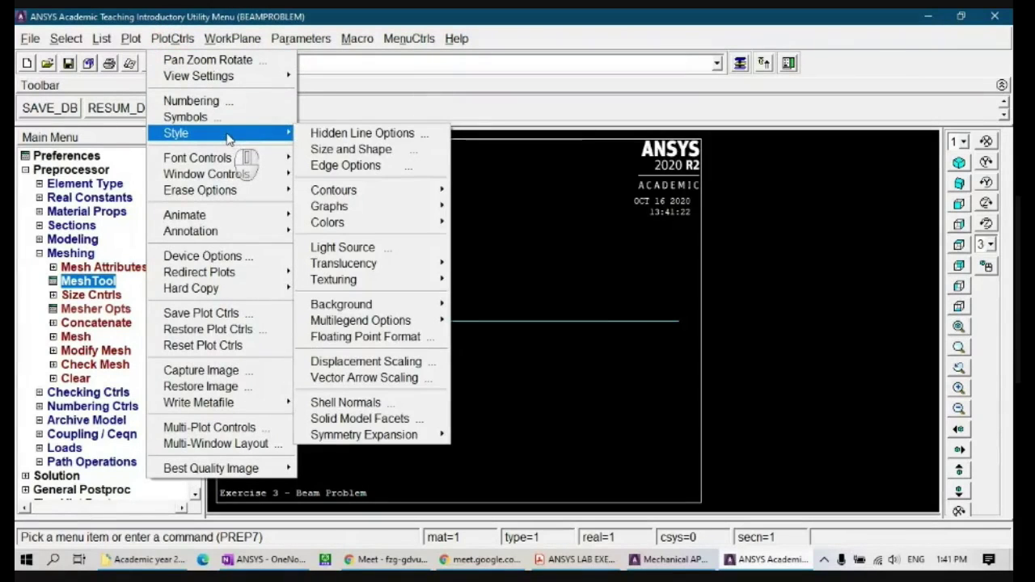
{"action": "left_click", "coordinate": [373, 150]}
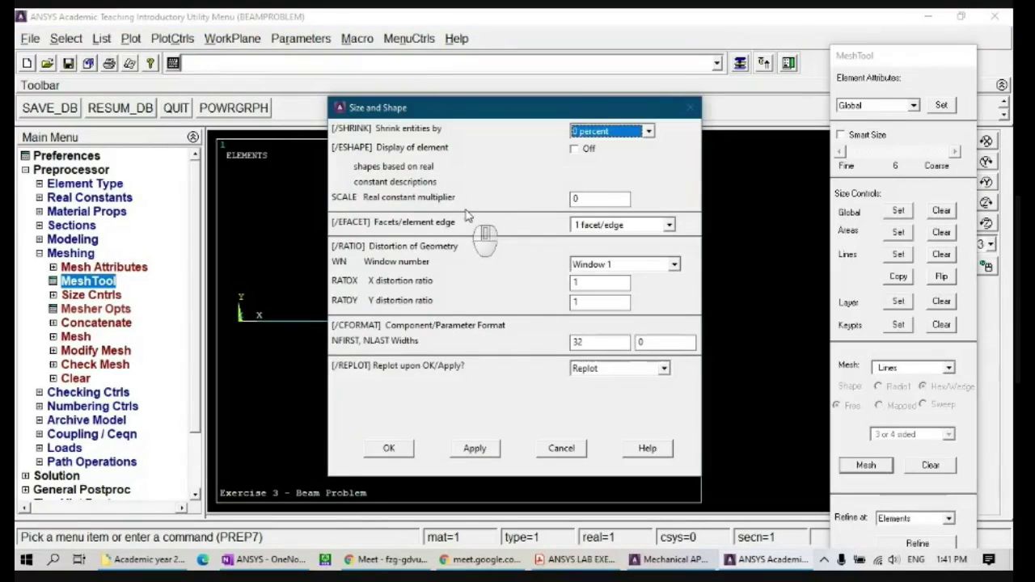
{"action": "left_click", "coordinate": [575, 151]}
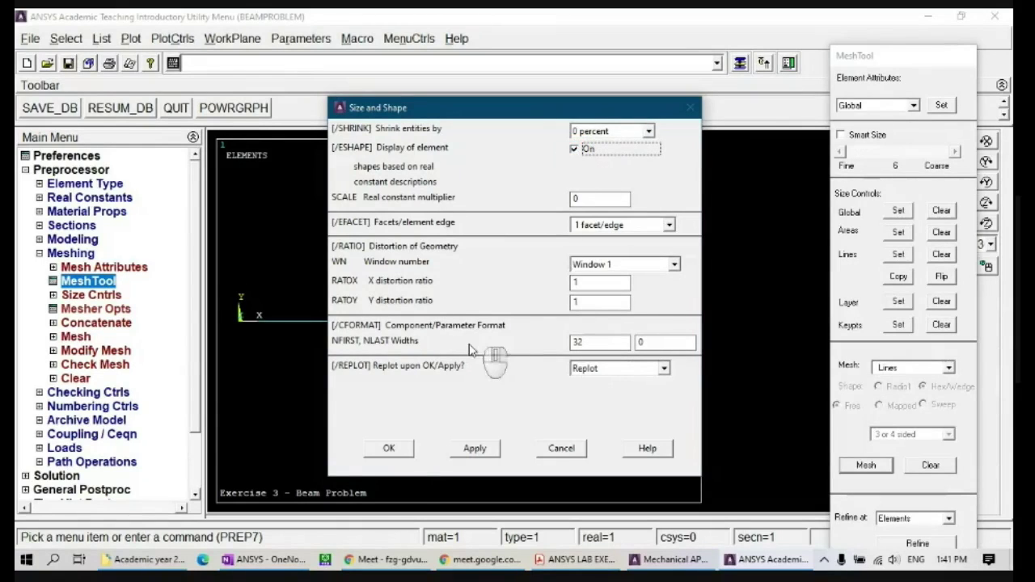
{"action": "left_click", "coordinate": [392, 448]}
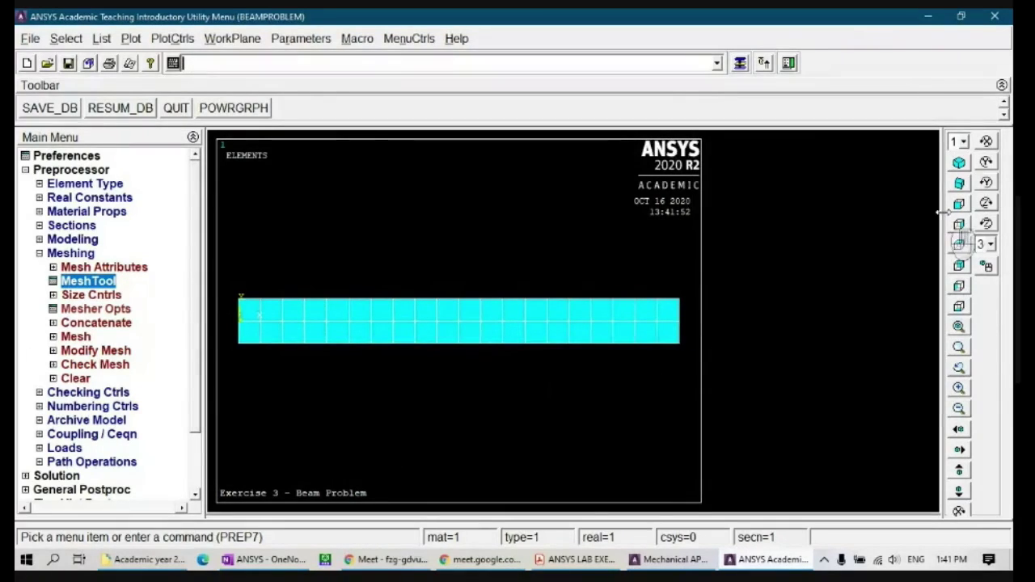
- Inspect the orientation of the meshed beam's cross-section in isometric, front and freely rotated views, ending in the front view
{"action": "left_click", "coordinate": [960, 164]}
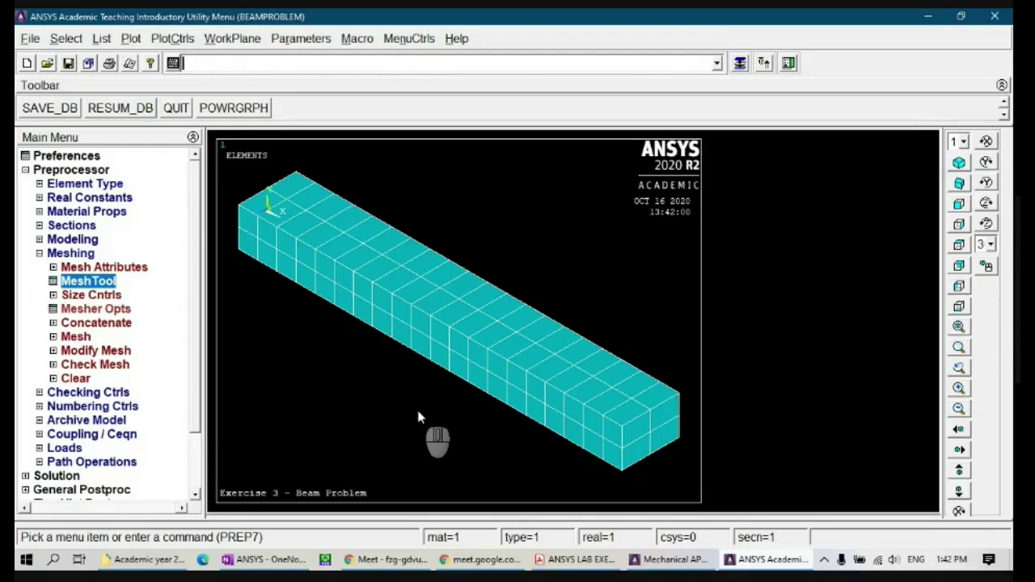
{"action": "left_click", "coordinate": [960, 205]}
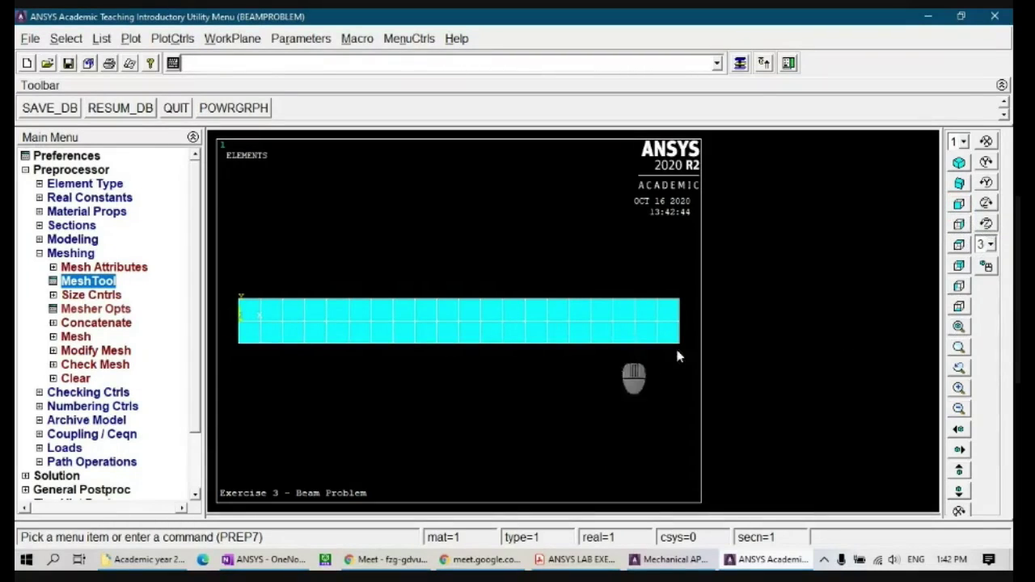
{"action": "left_click", "coordinate": [986, 267]}
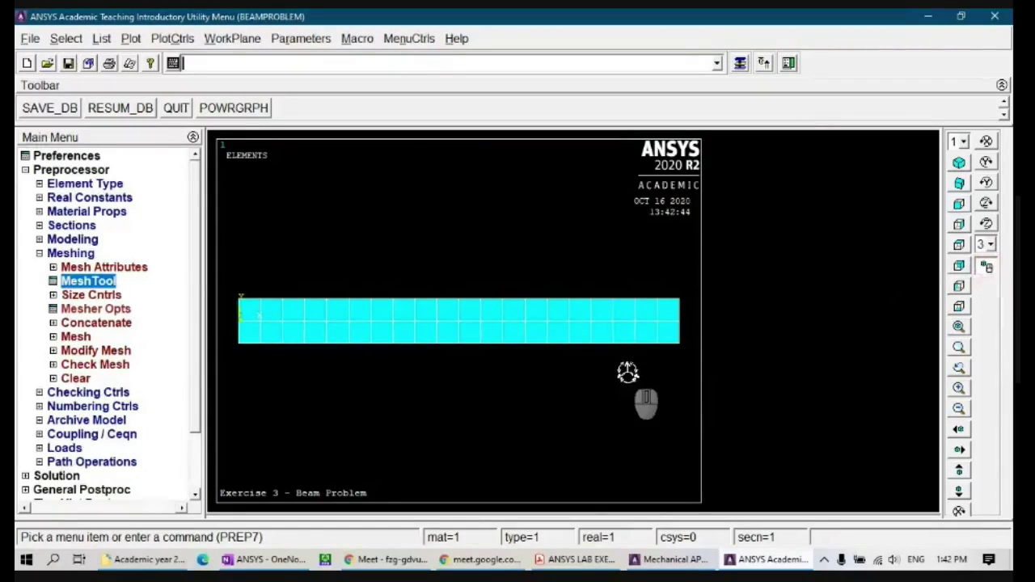
{"action": "left_click_drag", "start_coordinate": [662, 349], "coordinate": [608, 370]}
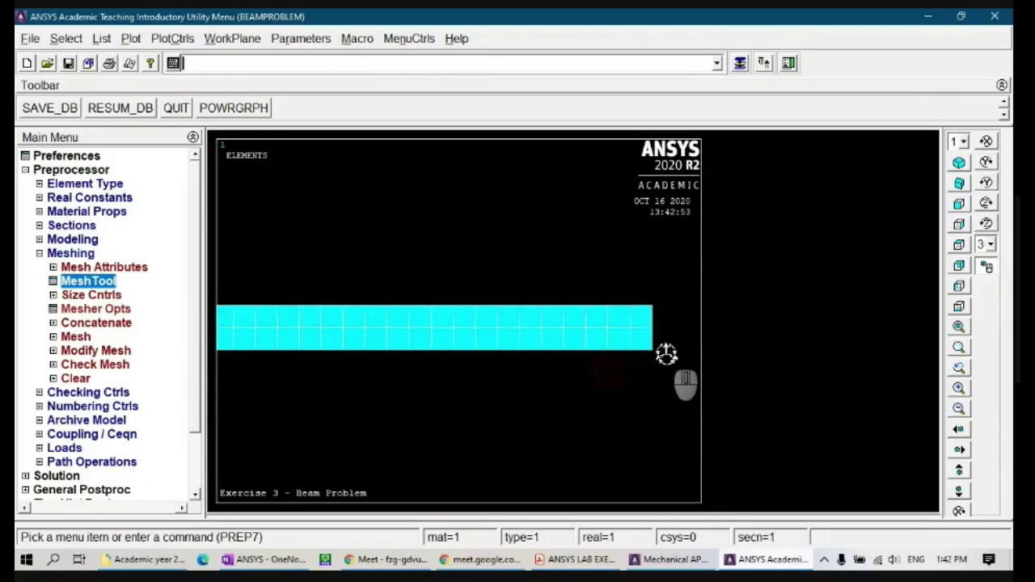
{"action": "right_click_drag", "start_coordinate": [664, 354], "coordinate": [610, 418]}
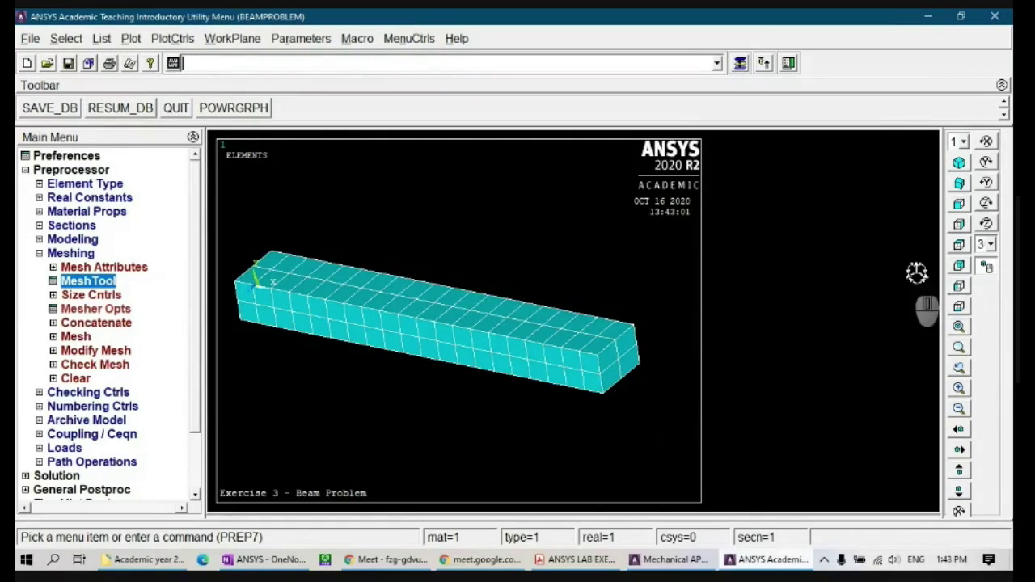
{"action": "left_click", "coordinate": [959, 204]}
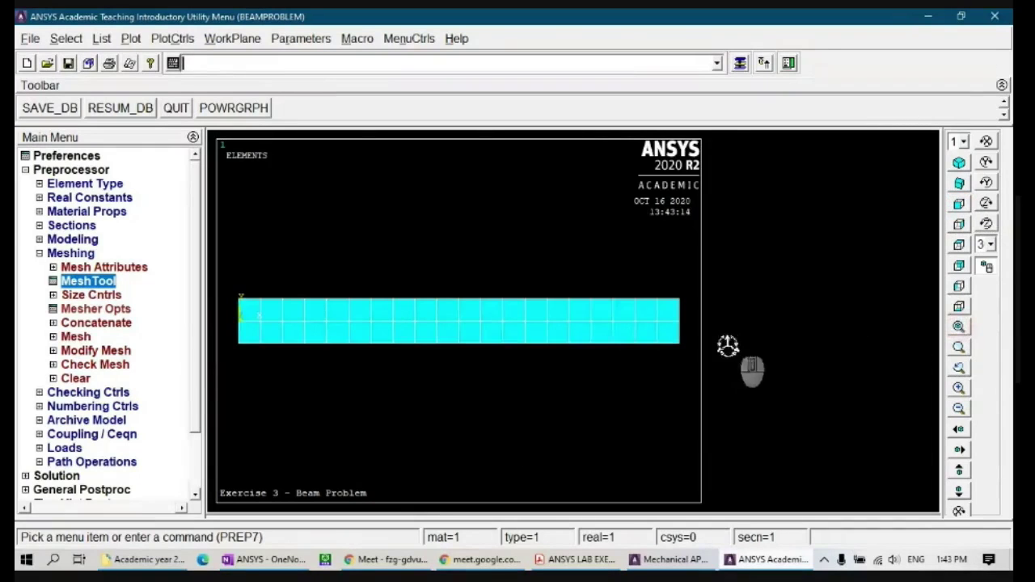
- Clear the mesh from the line between keypoints 1 and 2 and plot the lines
{"action": "left_click", "coordinate": [75, 337]}
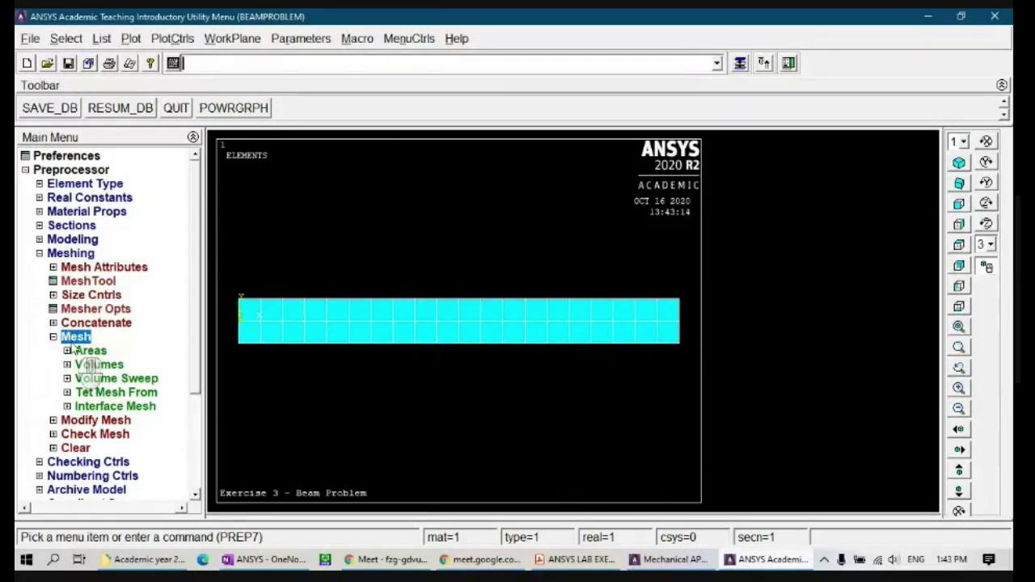
{"action": "left_click", "coordinate": [75, 254]}
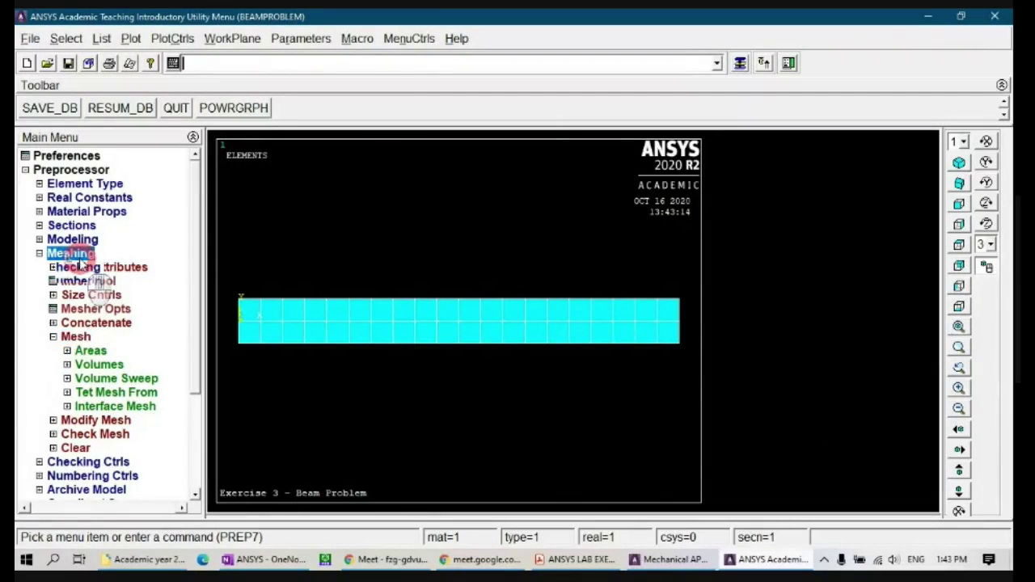
{"action": "left_click", "coordinate": [74, 337]}
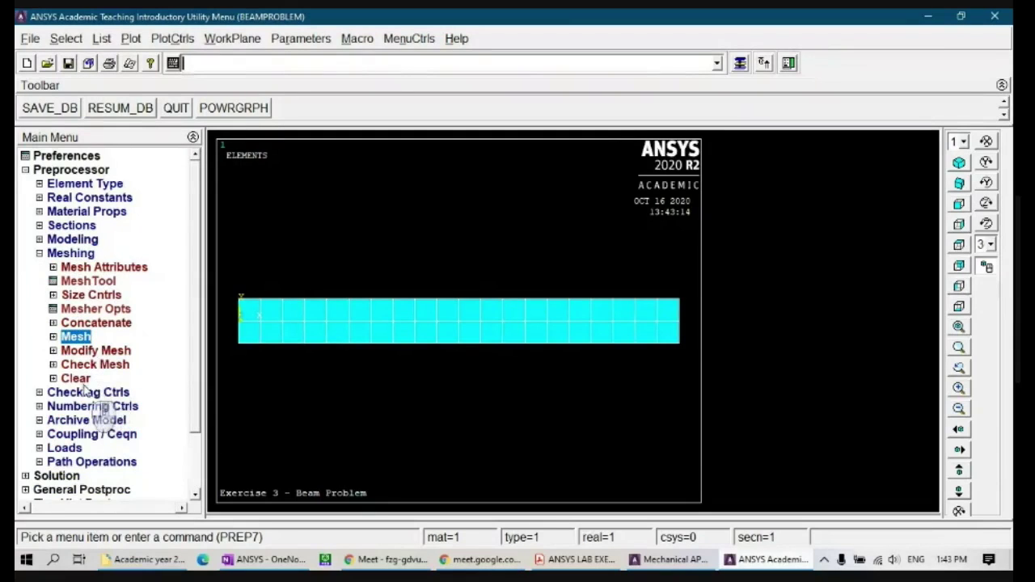
{"action": "left_click", "coordinate": [75, 379]}
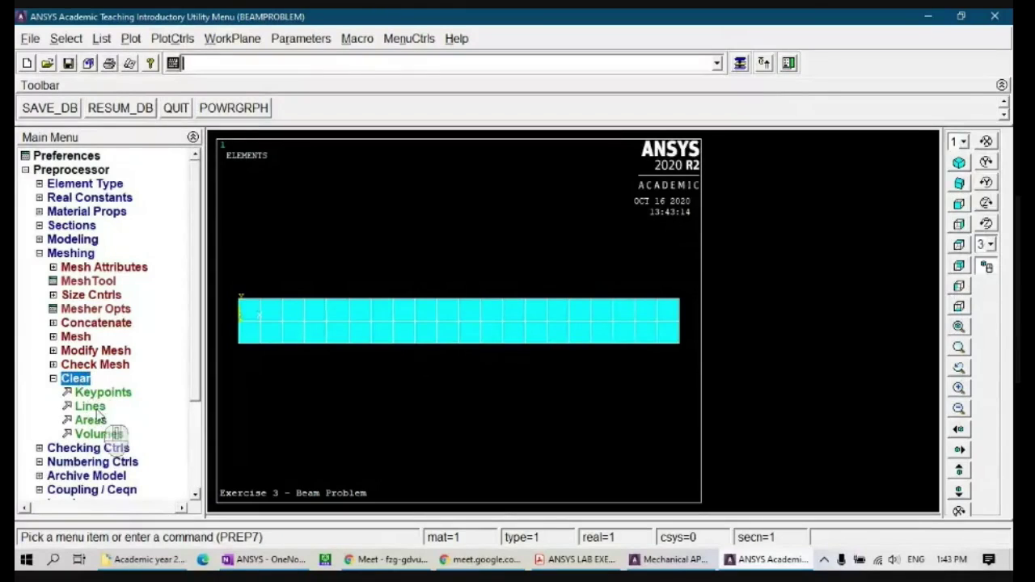
{"action": "left_click", "coordinate": [91, 407]}
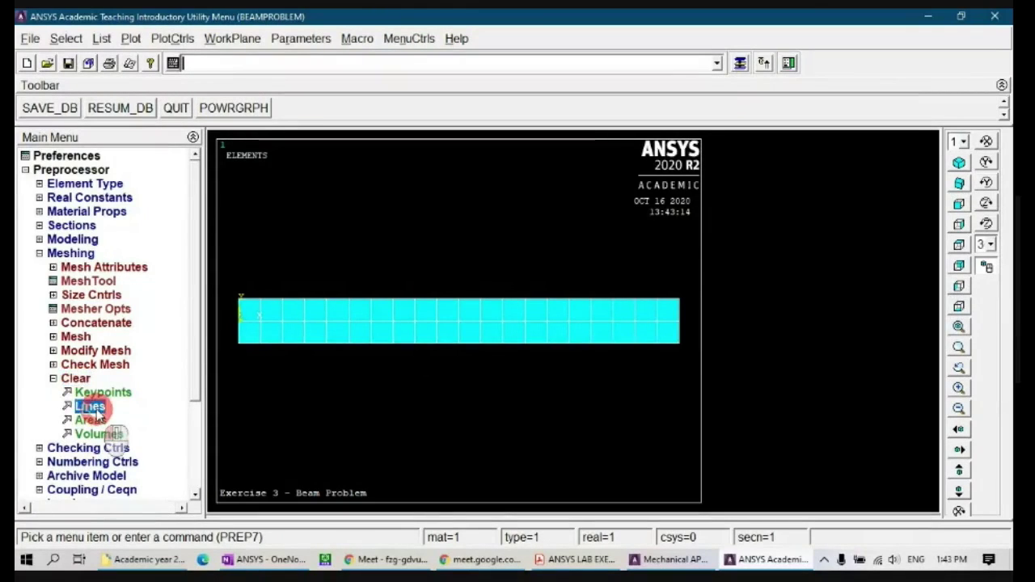
{"action": "left_click", "coordinate": [371, 322]}
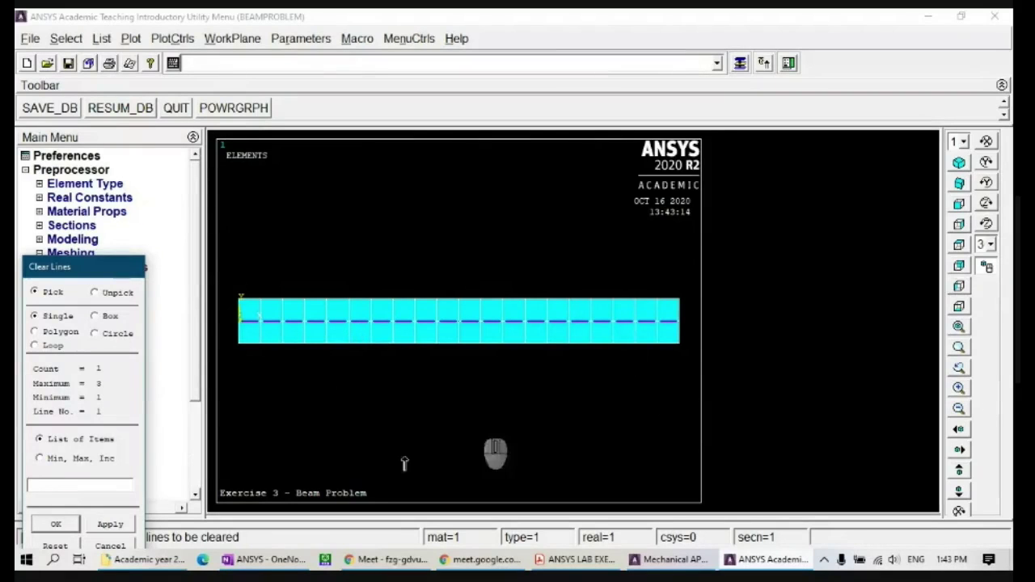
{"action": "left_click", "coordinate": [56, 524]}
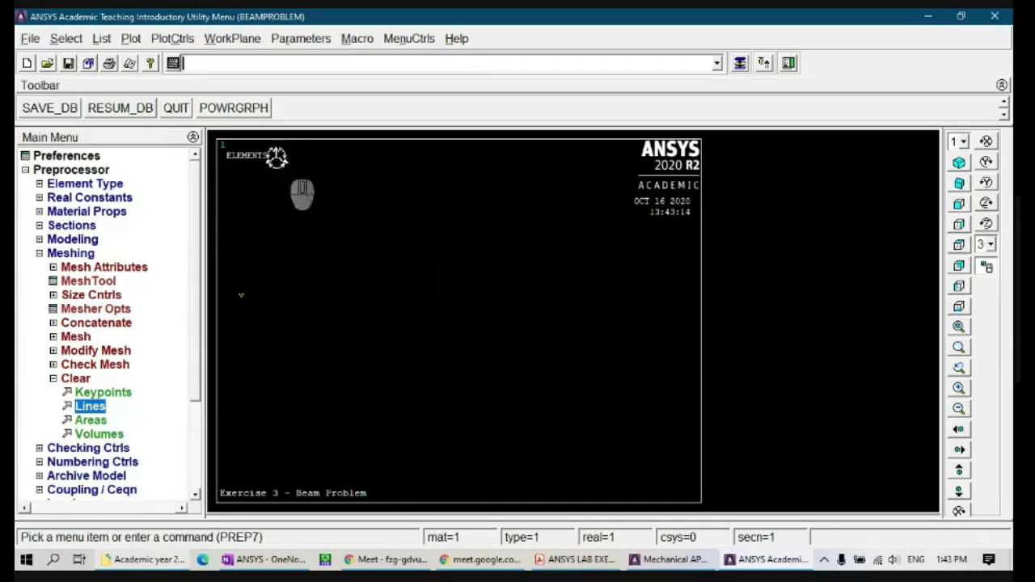
{"action": "left_click", "coordinate": [133, 38]}
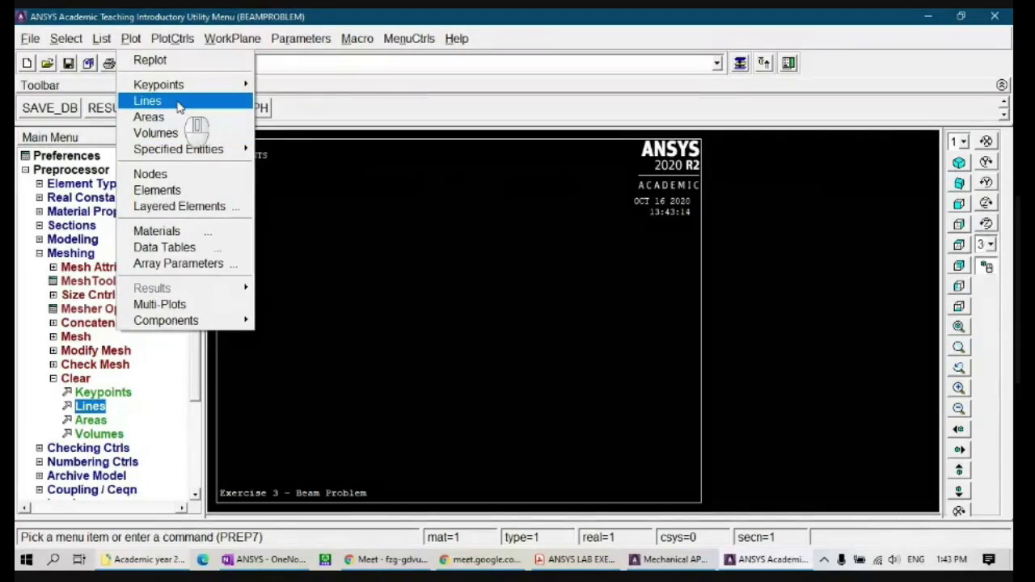
{"action": "left_click", "coordinate": [148, 100]}
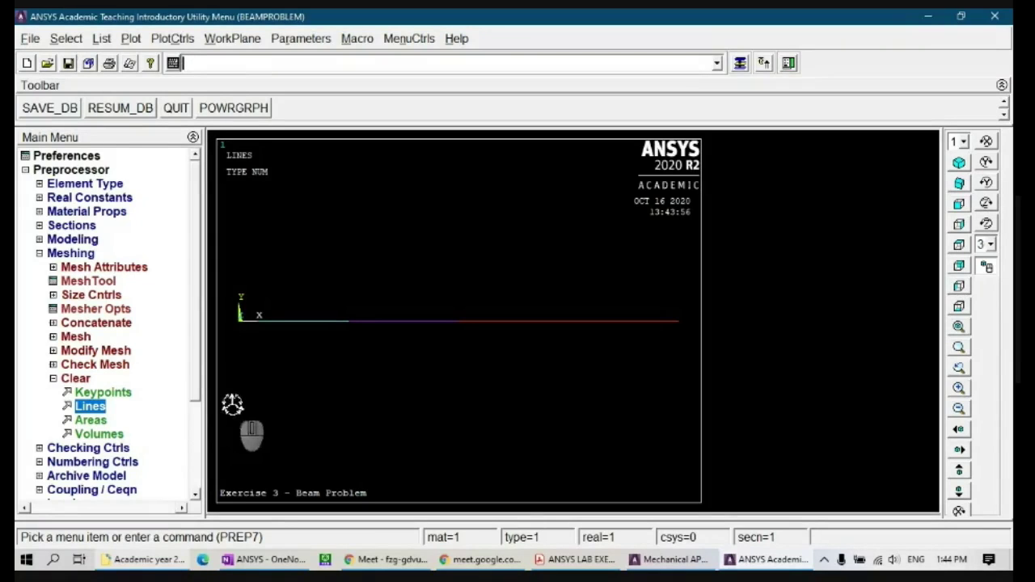
- Create a keypoint at X 0, Y 0.5 in the active coordinate system and leave dynamic model mode
{"action": "left_click", "coordinate": [72, 239]}
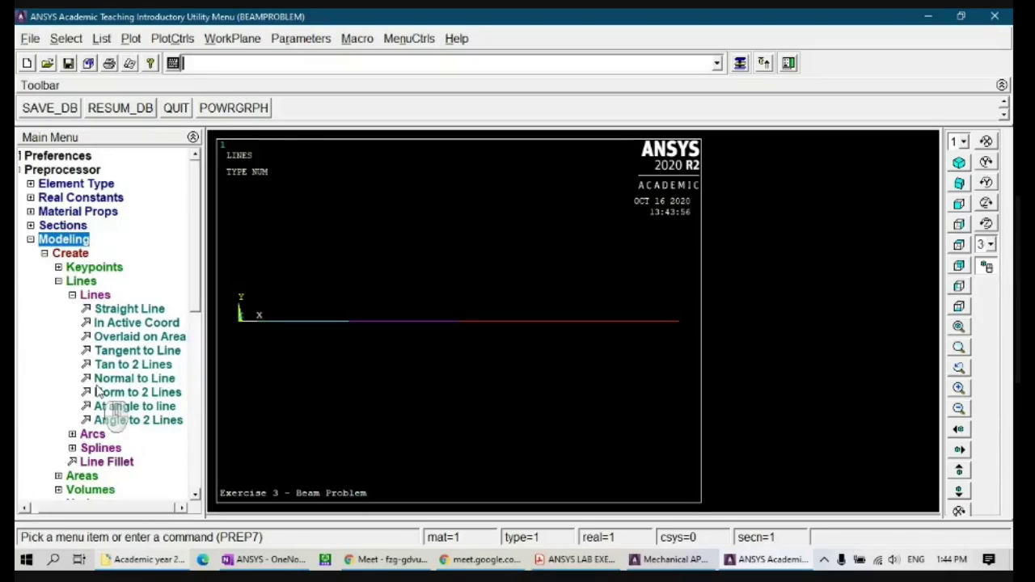
{"action": "left_click", "coordinate": [87, 267]}
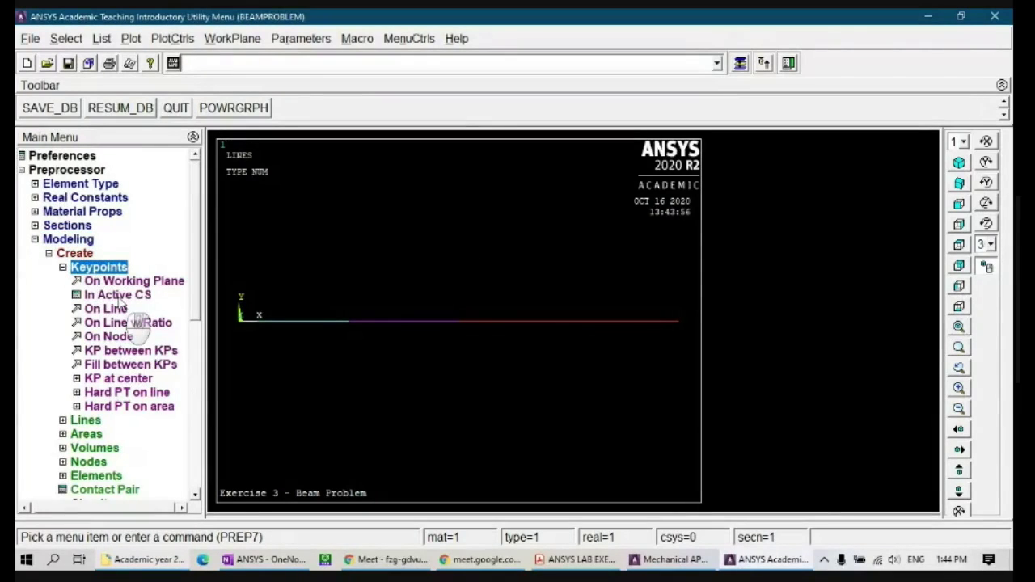
{"action": "left_click", "coordinate": [118, 296]}
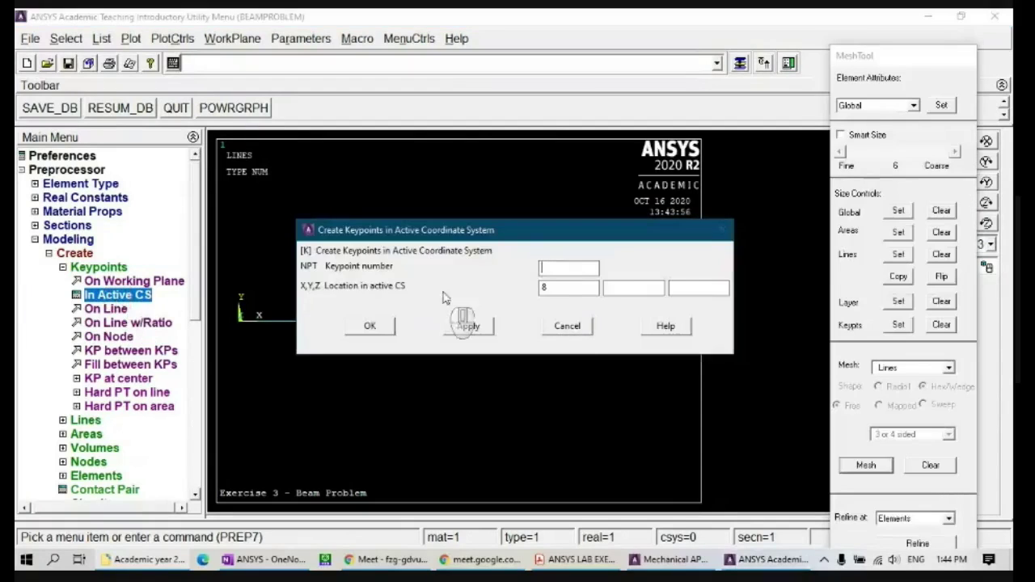
{"action": "left_click_drag", "start_coordinate": [566, 290], "coordinate": [503, 288]}
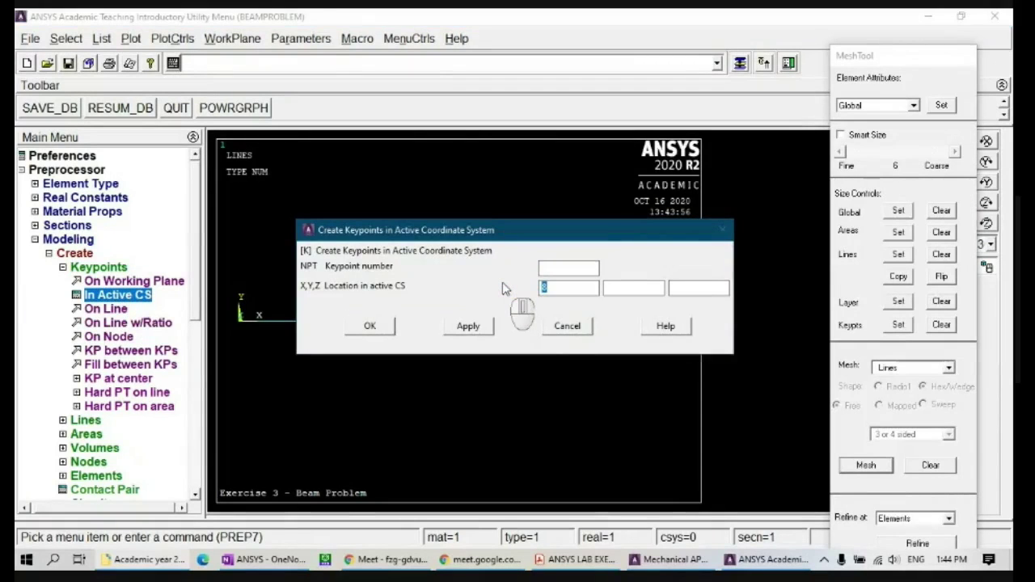
{"action": "left_click_drag", "start_coordinate": [563, 234], "coordinate": [565, 324]}
{"action": "left_click", "coordinate": [626, 374]}
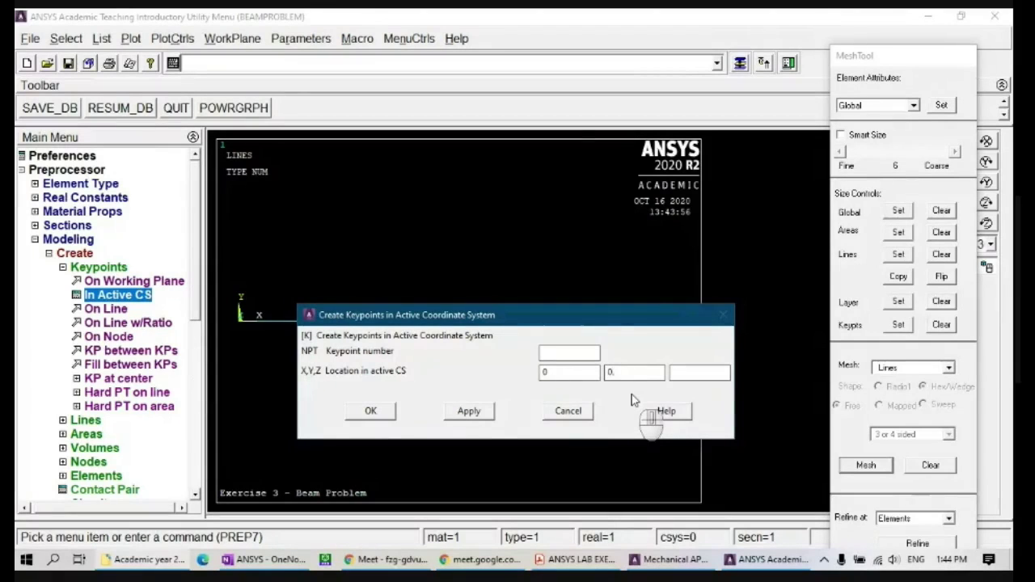
{"action": "left_click_drag", "start_coordinate": [559, 314], "coordinate": [558, 273]}
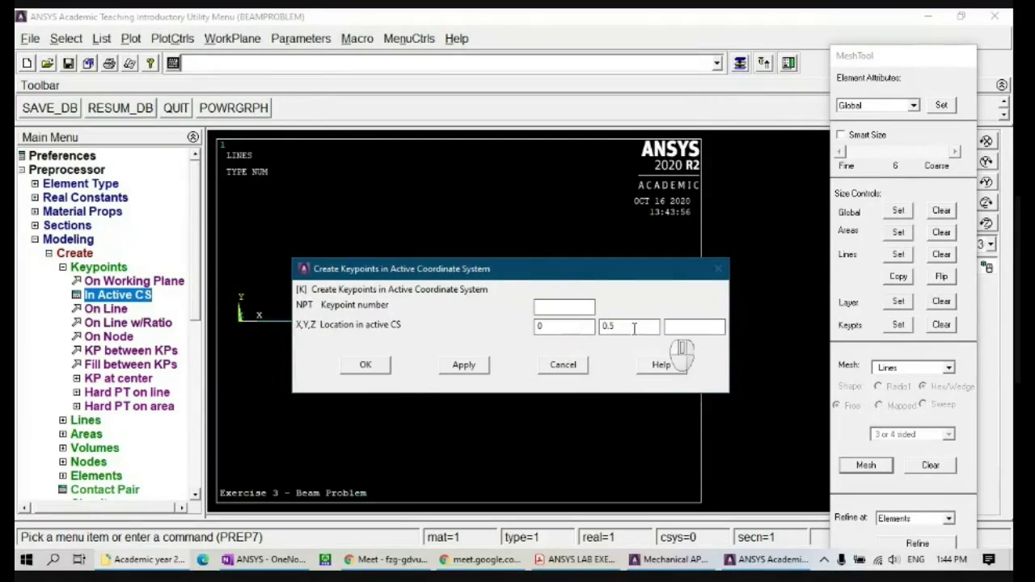
{"action": "left_click", "coordinate": [366, 364]}
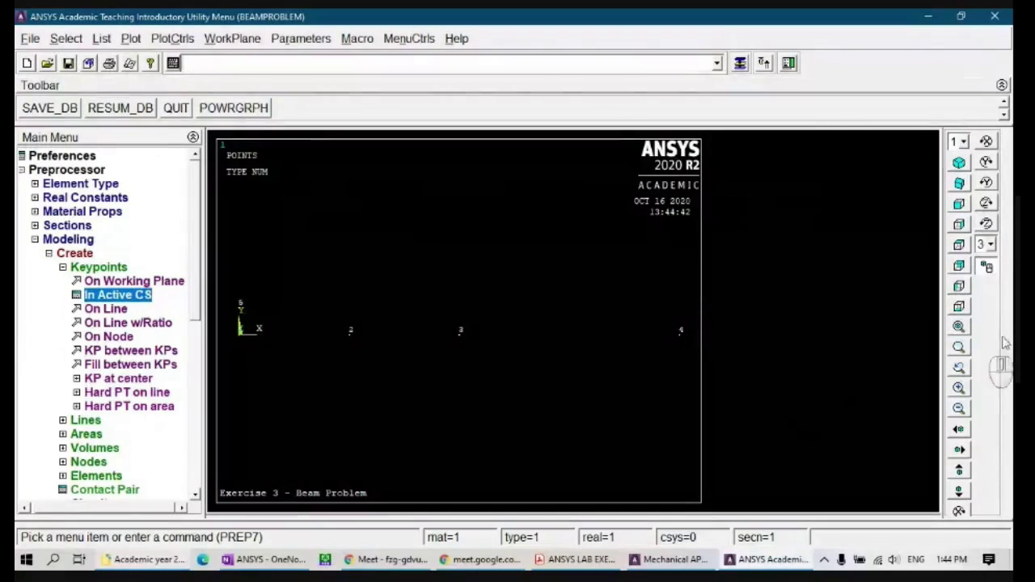
{"action": "left_click", "coordinate": [989, 265]}
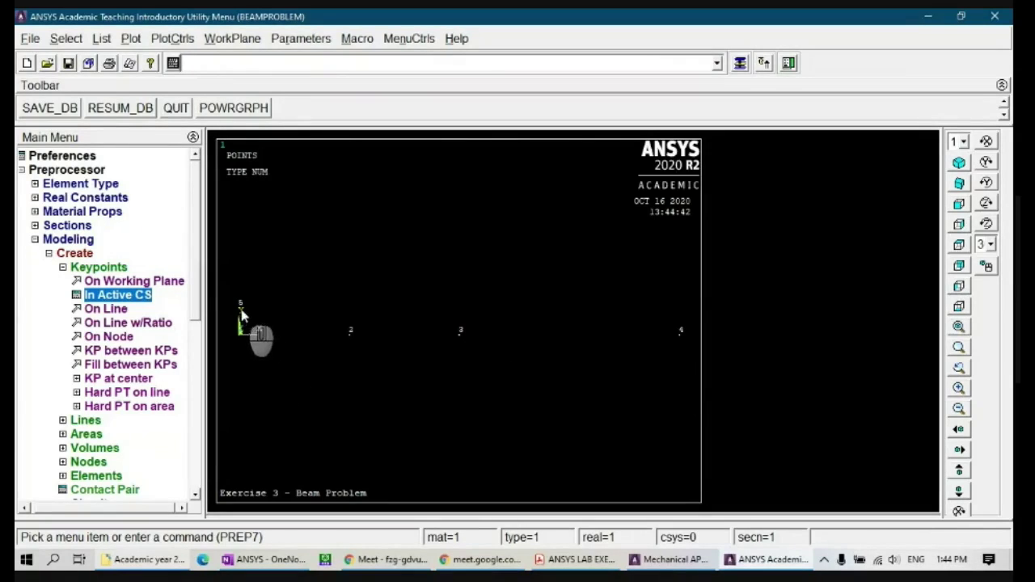
- Display the beam's lines in place of the keypoints in preparation for meshing
{"action": "left_click", "coordinate": [77, 254]}
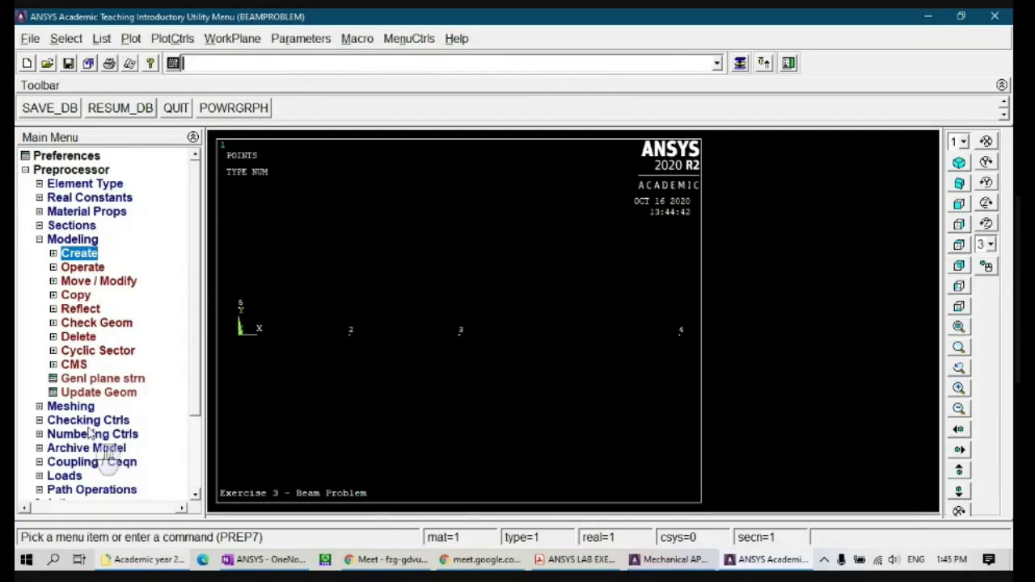
{"action": "left_click", "coordinate": [71, 406]}
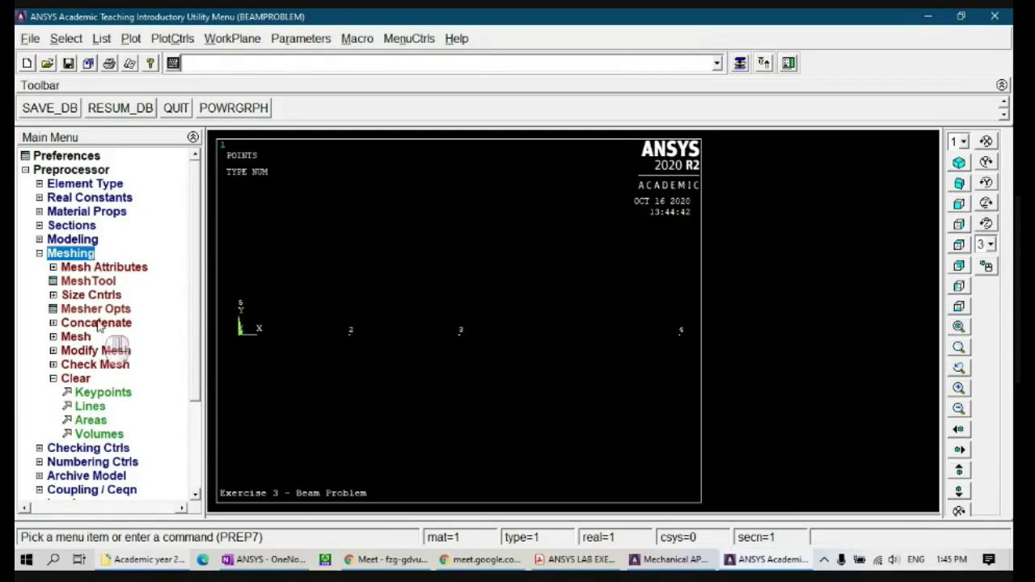
{"action": "left_click", "coordinate": [90, 281]}
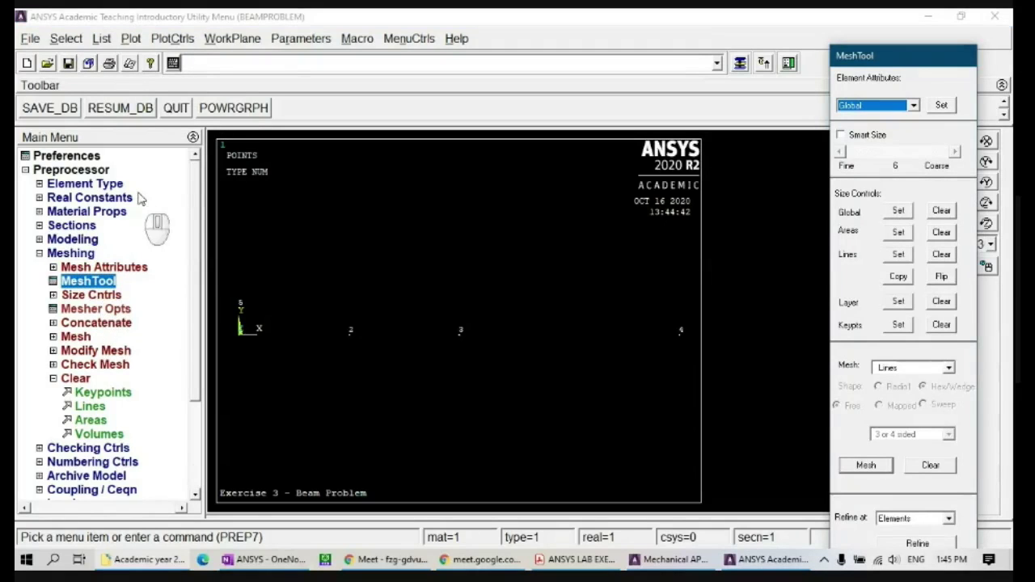
{"action": "left_click", "coordinate": [129, 40]}
{"action": "left_click", "coordinate": [130, 40]}
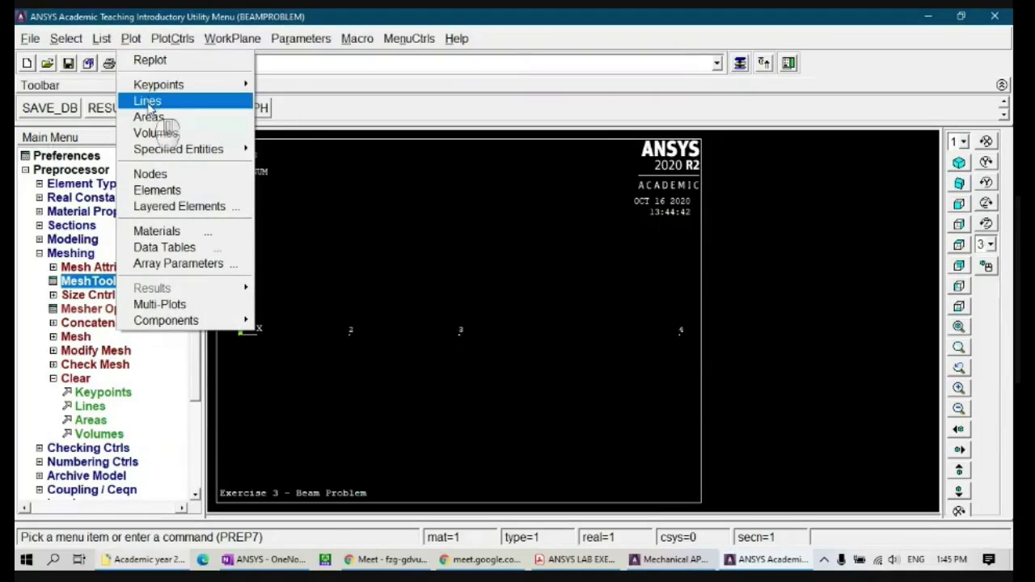
{"action": "left_click", "coordinate": [147, 102]}
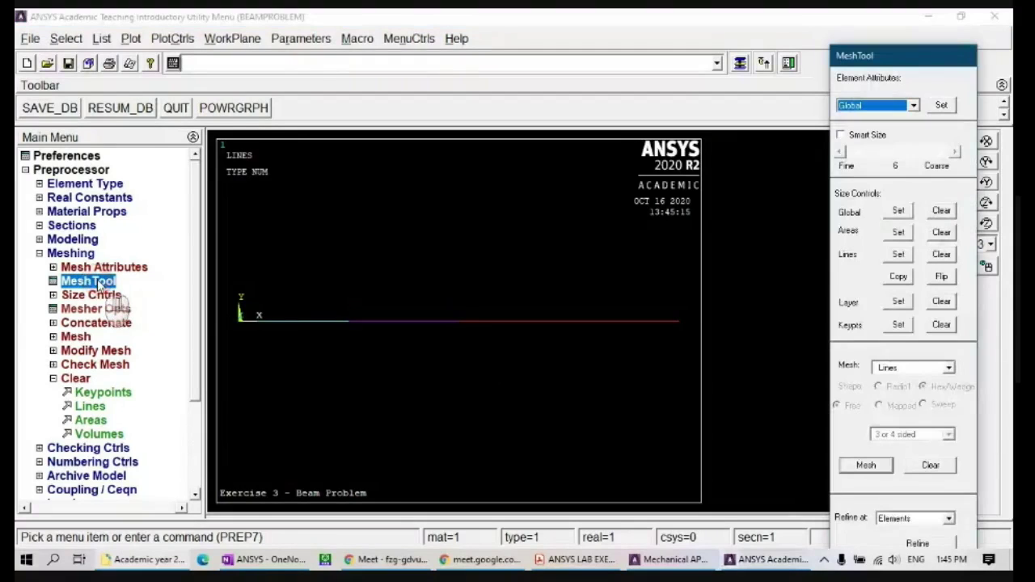
- Assign 20 element divisions to the line between keypoints 1 and 2
{"action": "left_click", "coordinate": [903, 260]}
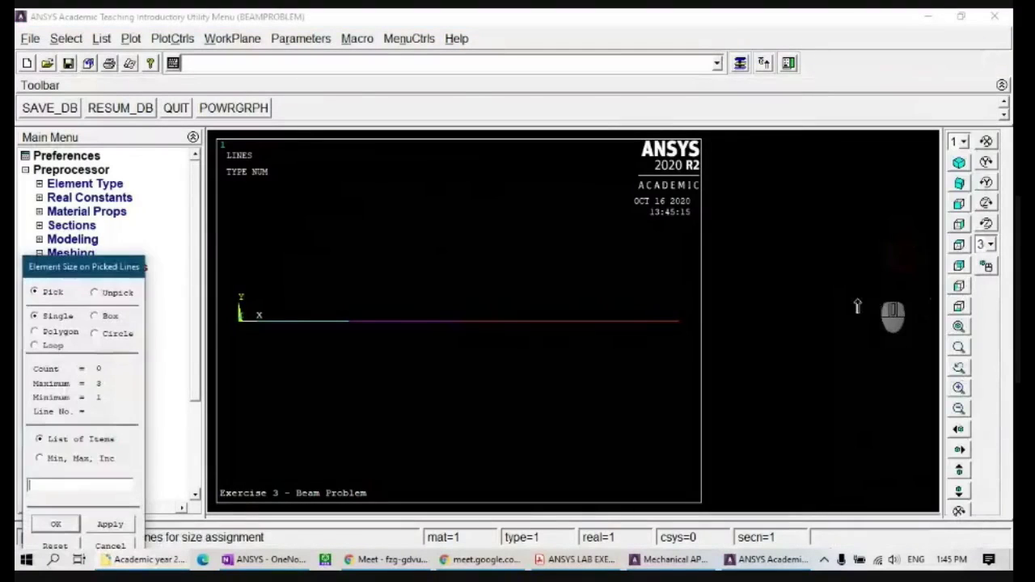
{"action": "left_click", "coordinate": [327, 330]}
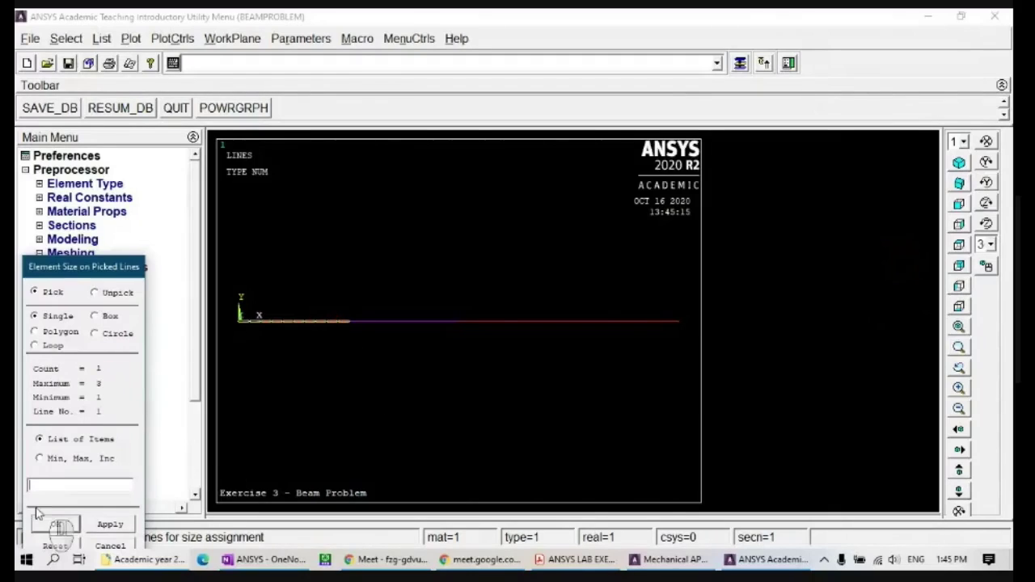
{"action": "left_click", "coordinate": [55, 524]}
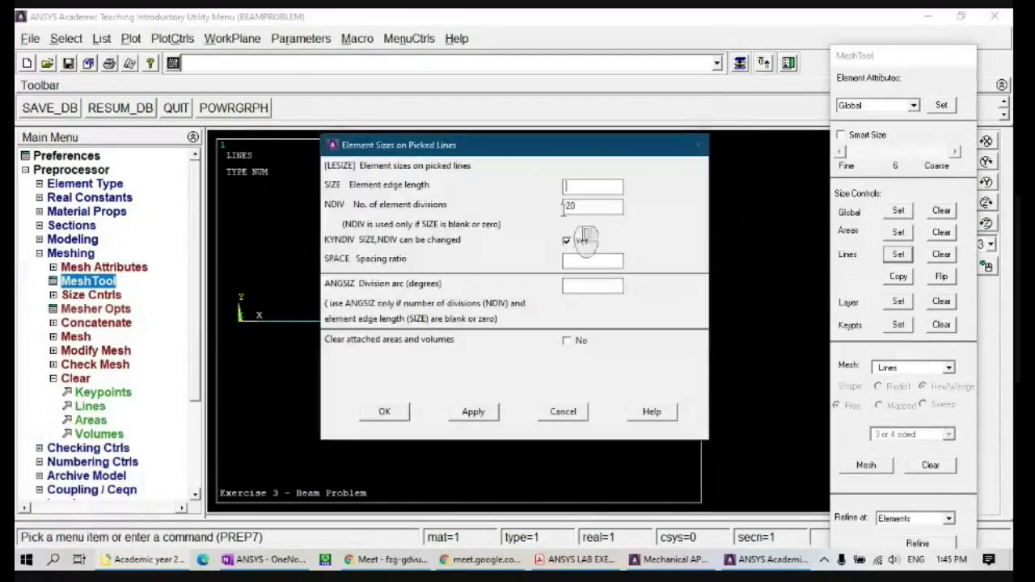
{"action": "left_click", "coordinate": [384, 413]}
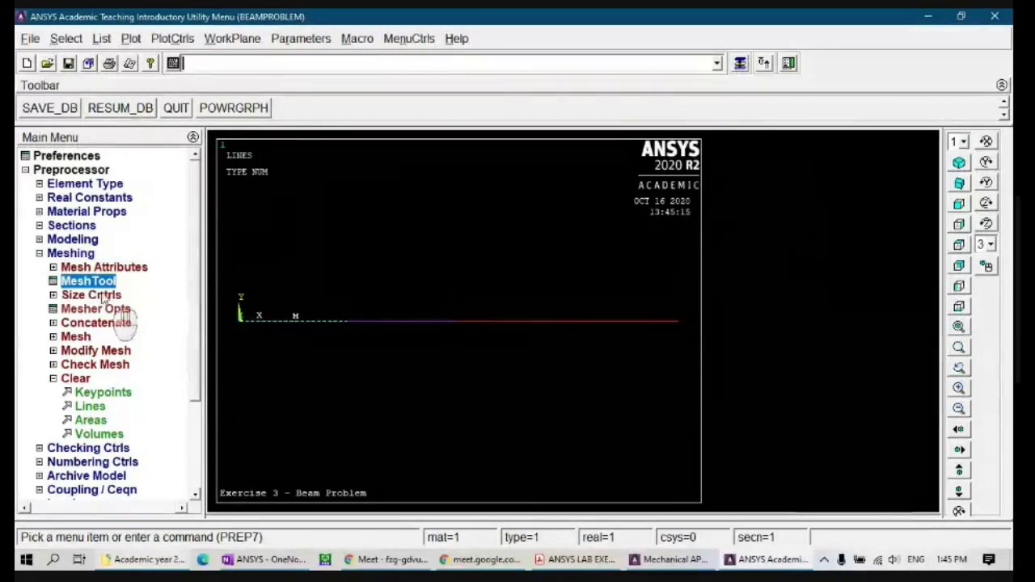
- Assign 20 element divisions to the line between keypoints 2 and 3
{"action": "left_click", "coordinate": [89, 281]}
{"action": "left_click", "coordinate": [896, 255]}
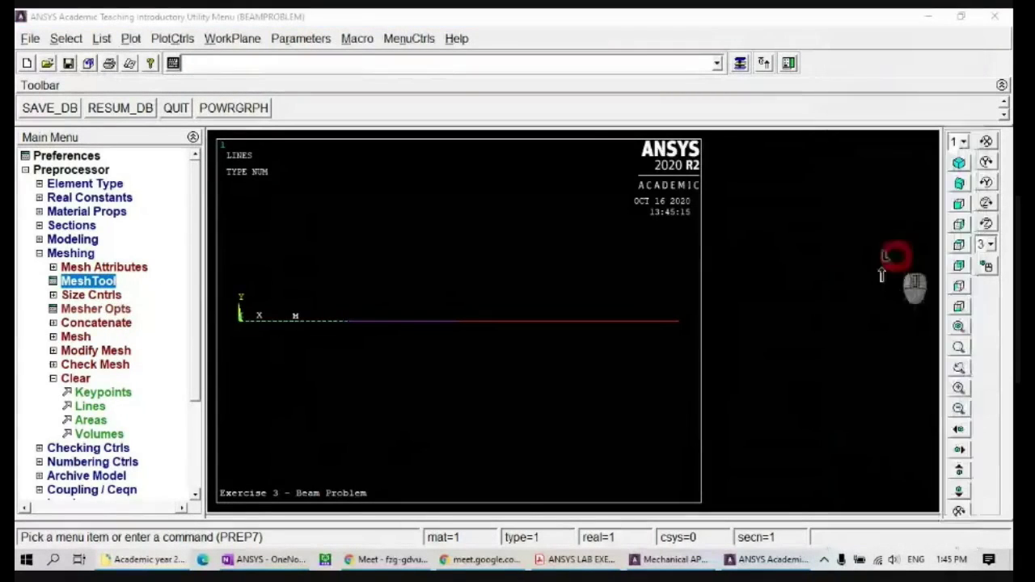
{"action": "left_click", "coordinate": [430, 321]}
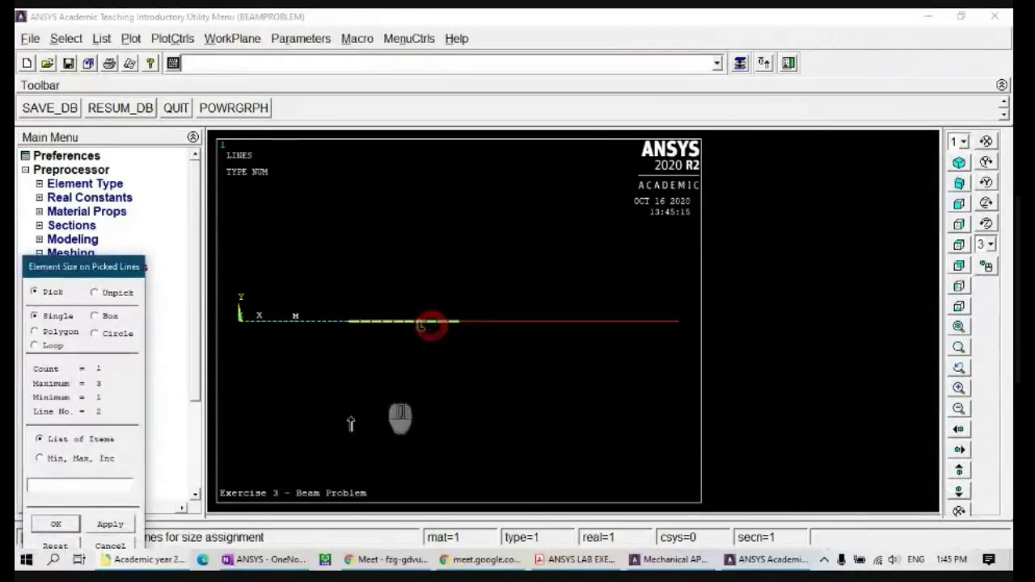
{"action": "left_click", "coordinate": [71, 527]}
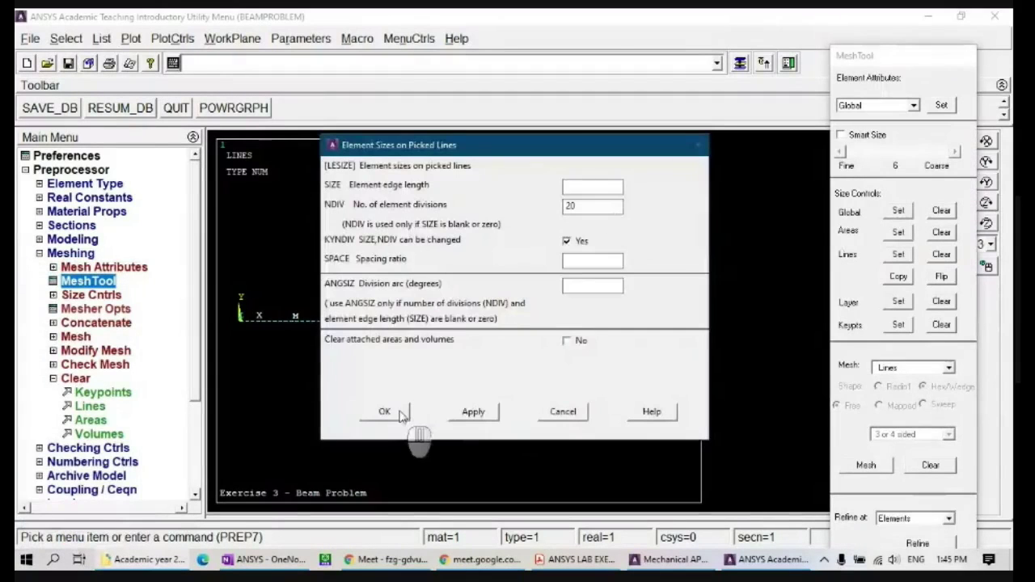
{"action": "left_click", "coordinate": [385, 412]}
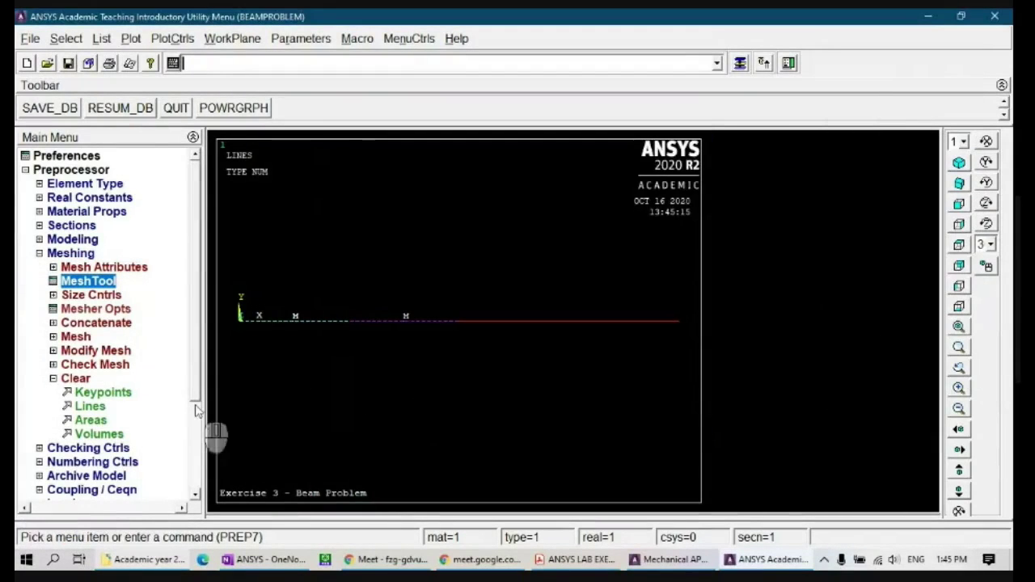
- Set the element divisions on the line between keypoints 3 and 4 so its elements match the other lines' element length
{"action": "left_click", "coordinate": [93, 283]}
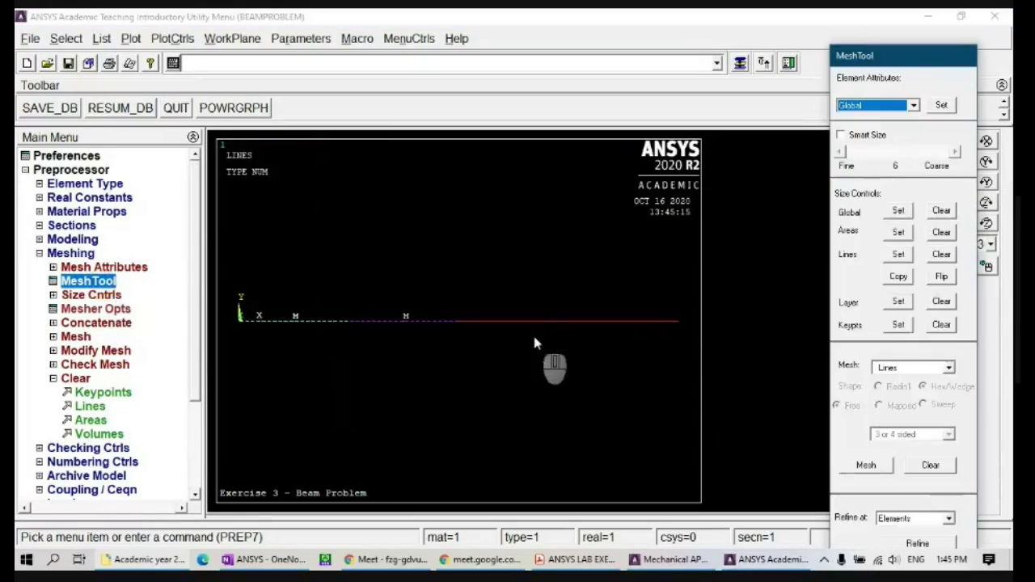
{"action": "left_click", "coordinate": [899, 254]}
{"action": "left_click", "coordinate": [608, 321]}
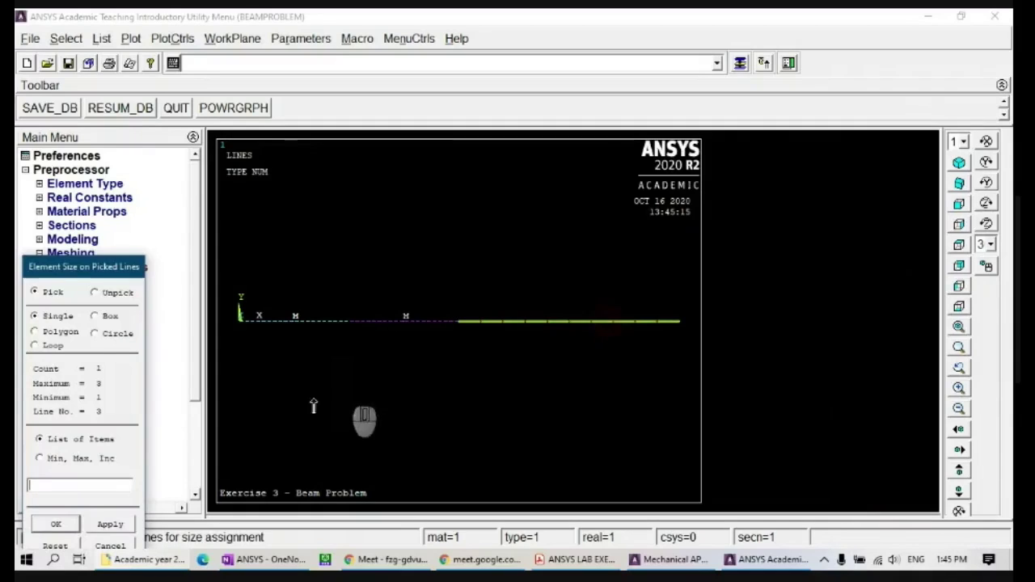
{"action": "left_click", "coordinate": [56, 524]}
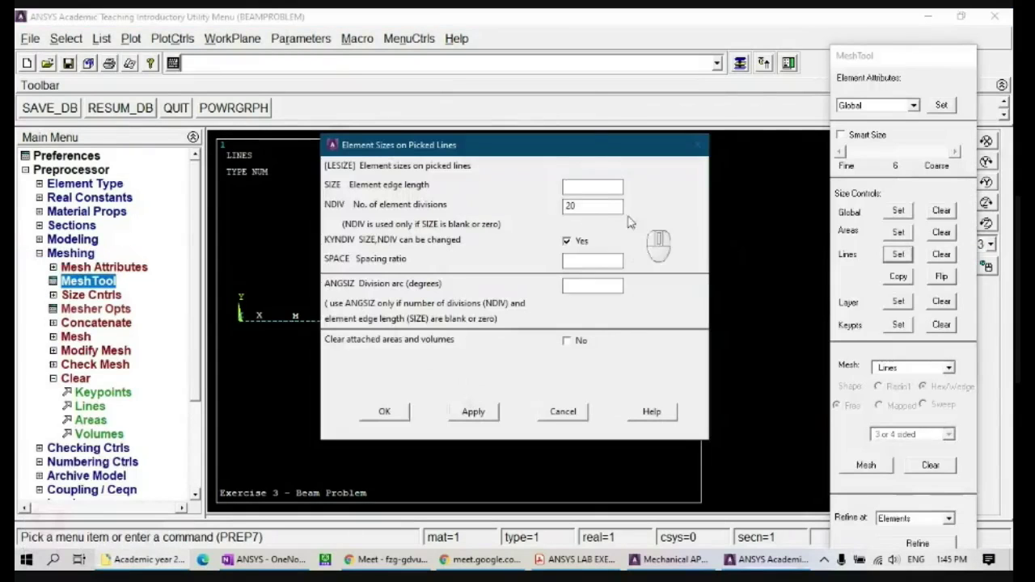
{"action": "left_click_drag", "start_coordinate": [596, 204], "coordinate": [549, 215]}
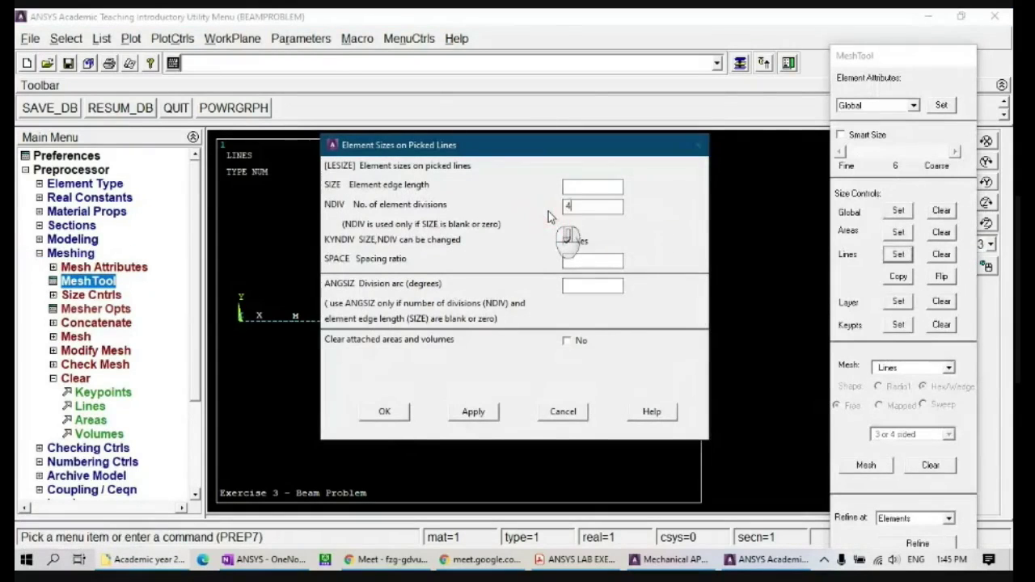
{"action": "left_click", "coordinate": [384, 411]}
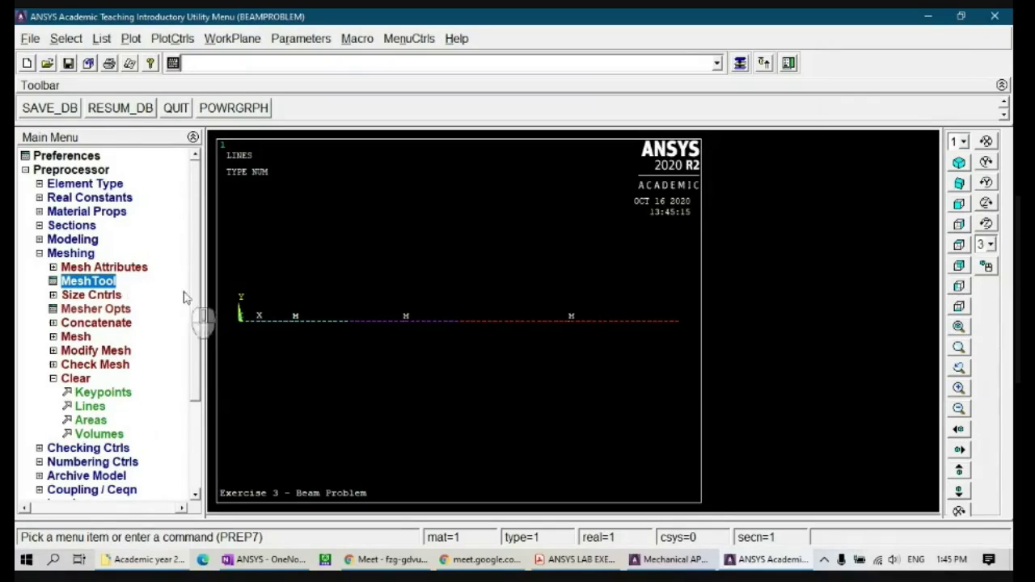
- Assign material 1, BEAM188 and the RECTANGL section to all lines, with keypoint 5 as the orientation keypoint
{"action": "left_click", "coordinate": [139, 270]}
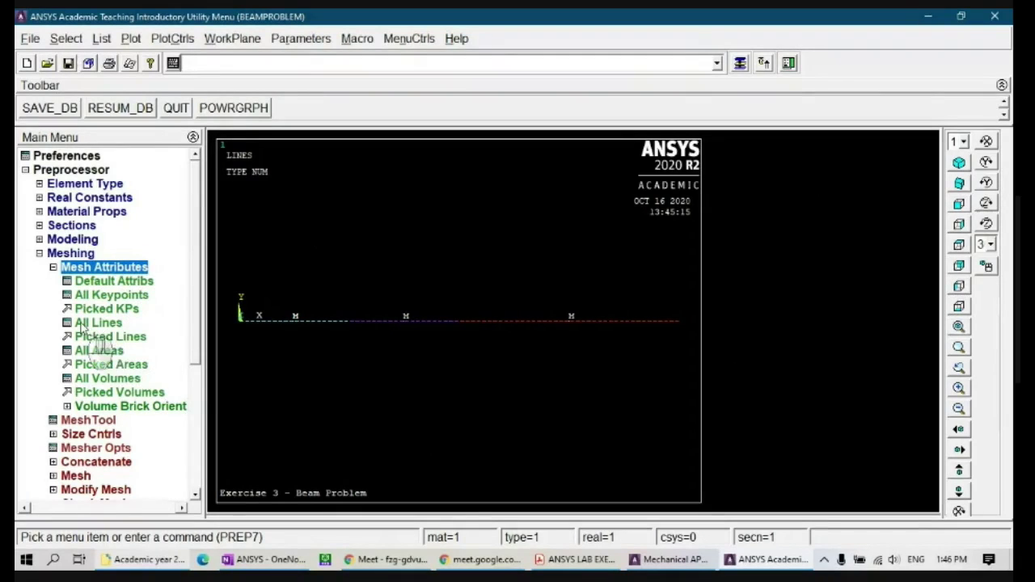
{"action": "left_click", "coordinate": [108, 325]}
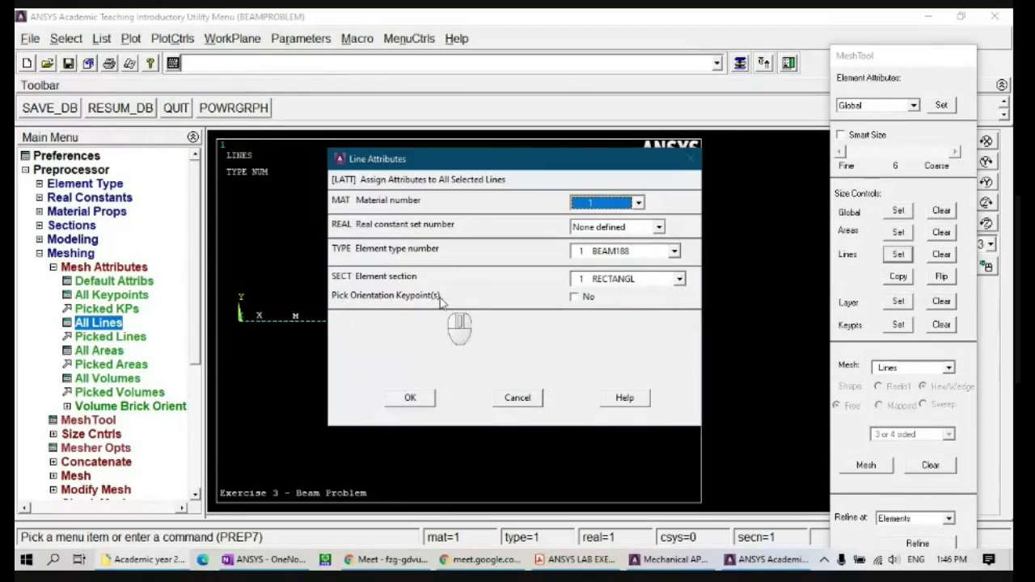
{"action": "left_click", "coordinate": [576, 301]}
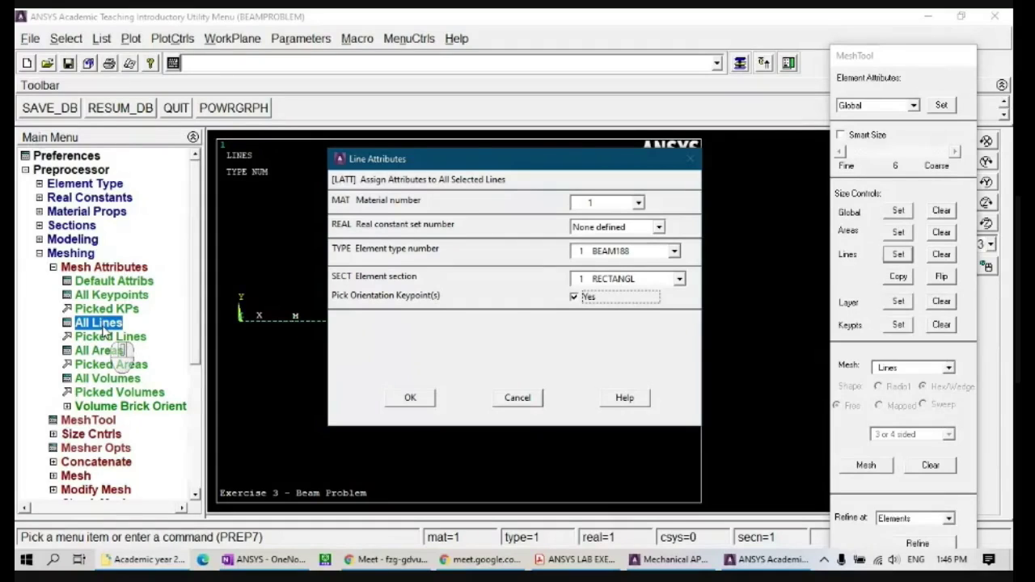
{"action": "left_click", "coordinate": [574, 300]}
{"action": "left_click", "coordinate": [566, 298]}
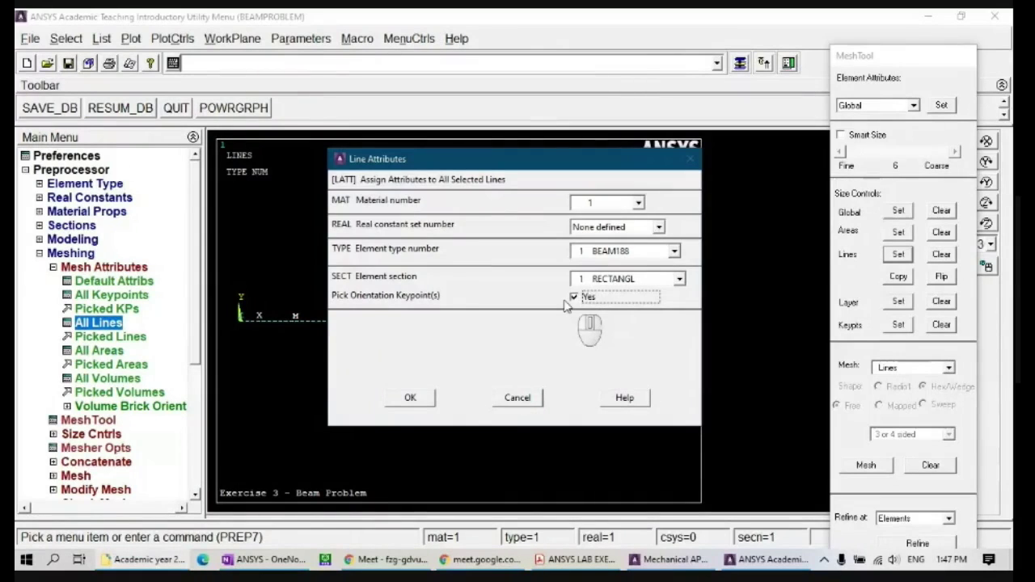
{"action": "left_click", "coordinate": [410, 397]}
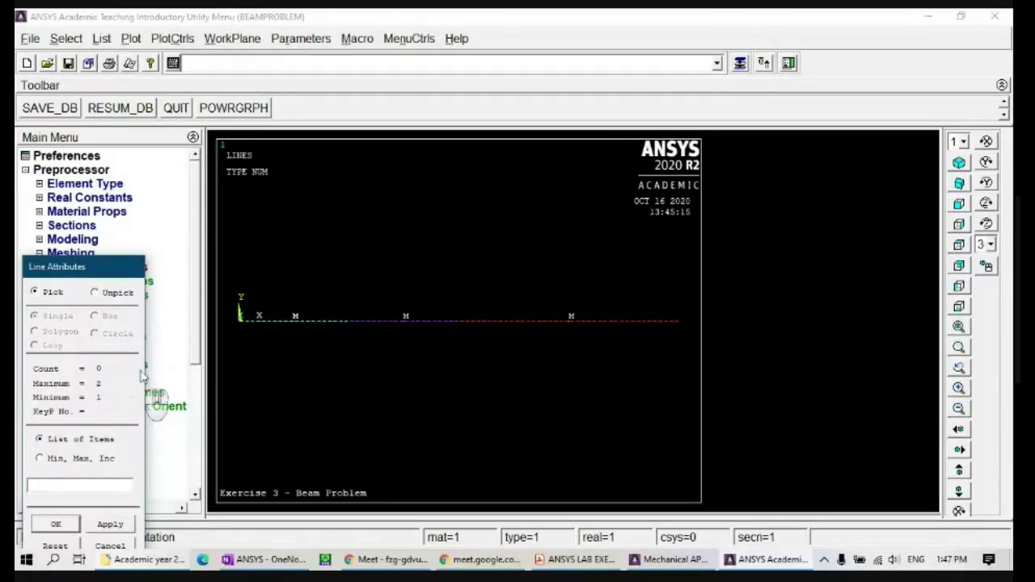
{"action": "left_click", "coordinate": [240, 283]}
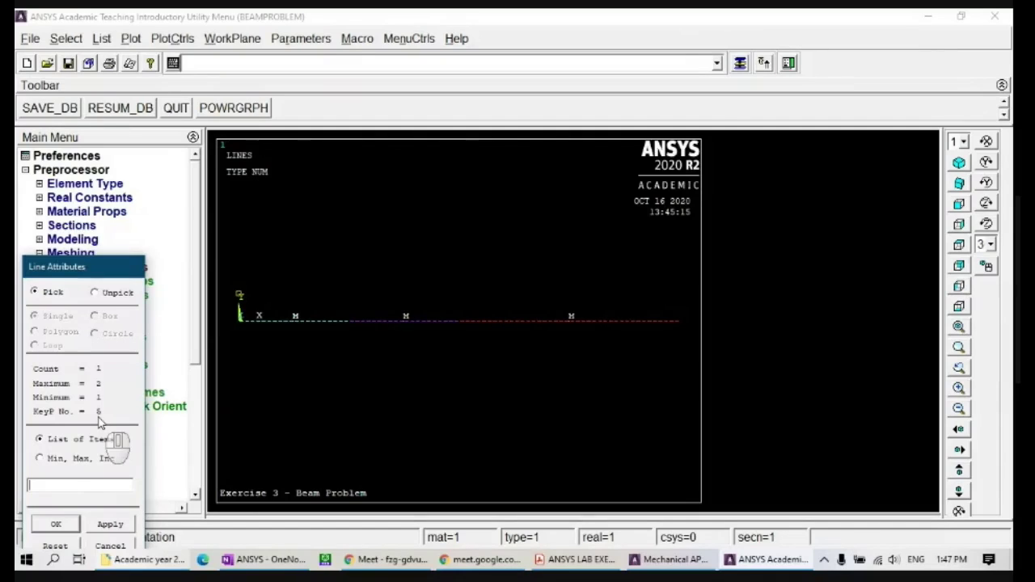
{"action": "left_click", "coordinate": [56, 525]}
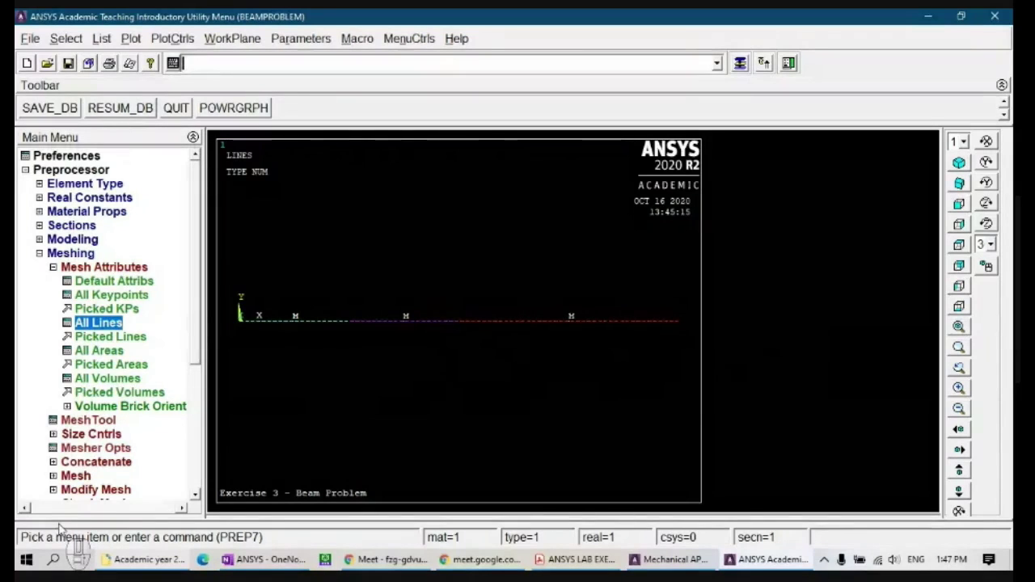
- Mesh all three lines of the beam with the MeshTool
{"action": "left_click", "coordinate": [91, 420]}
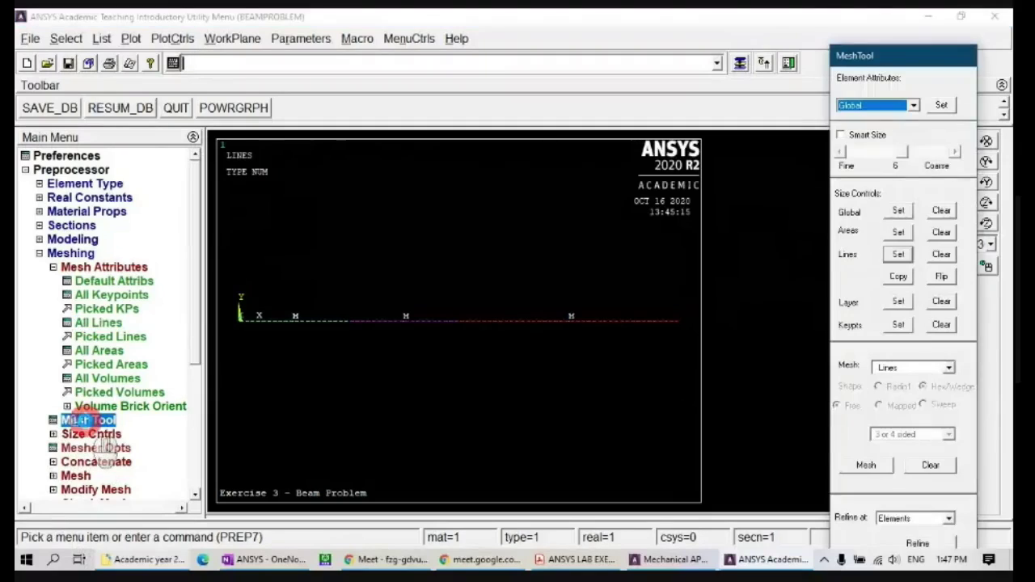
{"action": "left_click", "coordinate": [865, 466]}
{"action": "left_click_drag", "start_coordinate": [108, 268], "coordinate": [212, 112]}
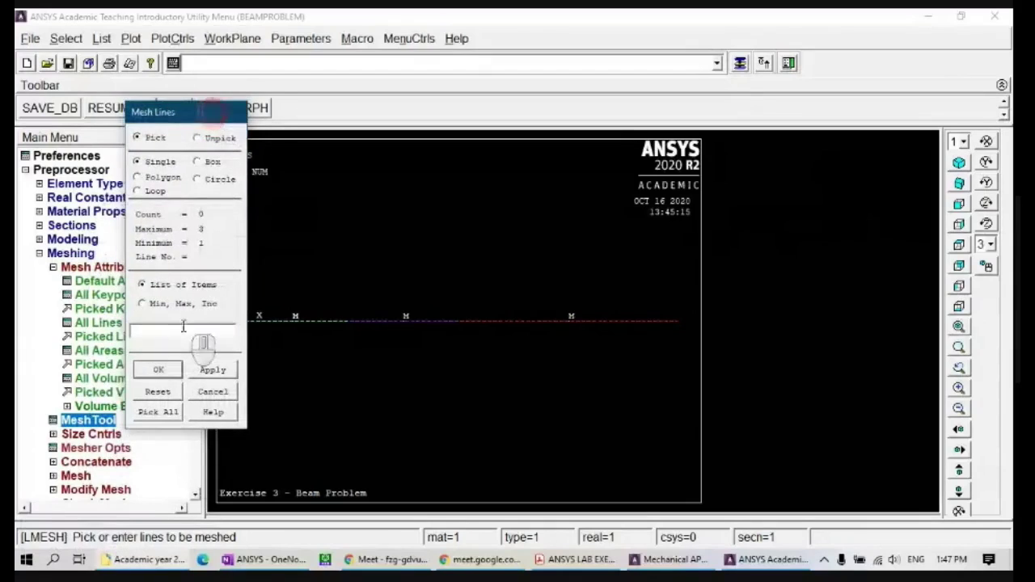
{"action": "left_click", "coordinate": [157, 412]}
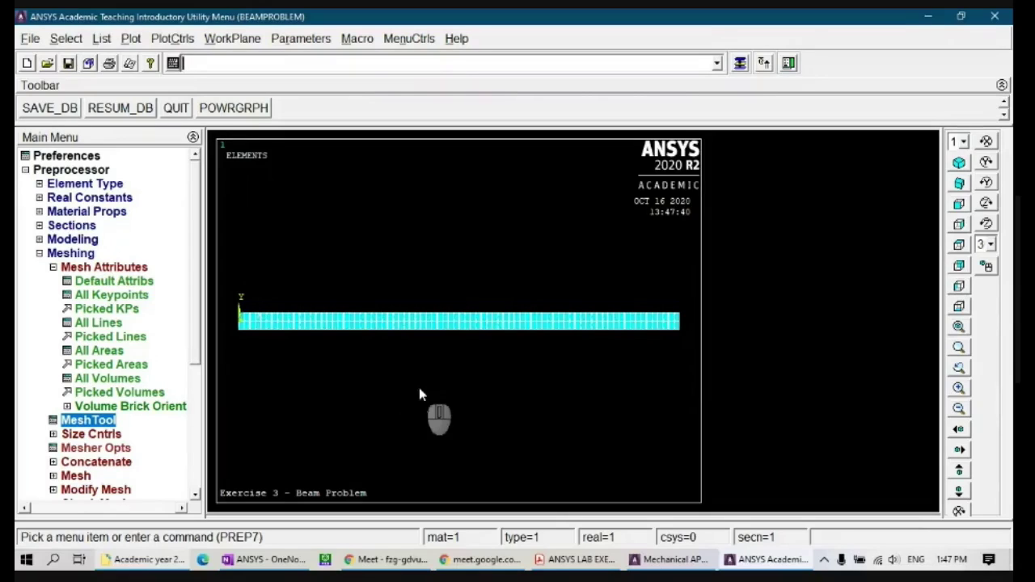
- Inspect the meshed beam's cross-section orientation in a freely rotated view, ending in the front view fitted to the window
{"action": "left_click", "coordinate": [988, 267]}
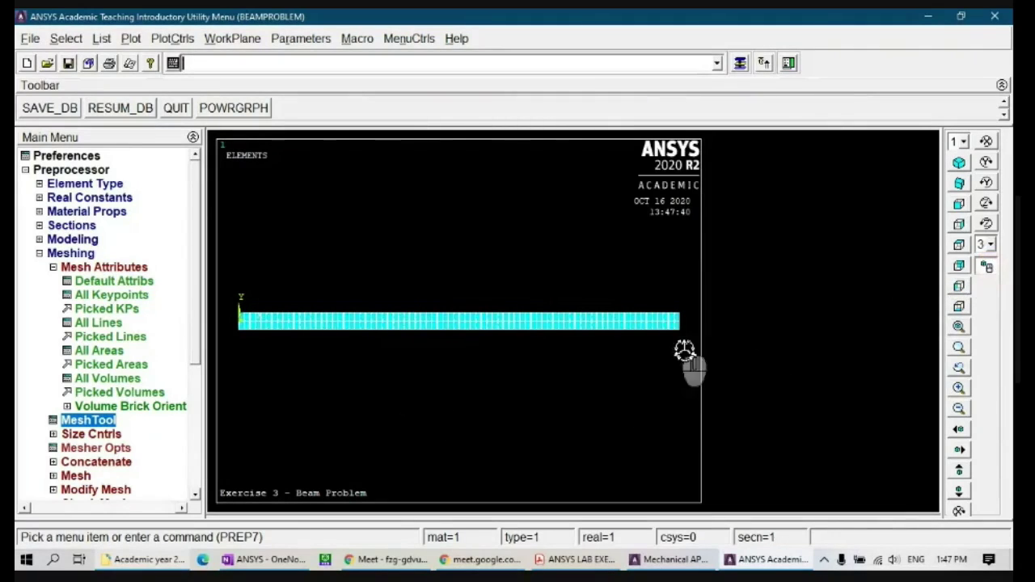
{"action": "mouse_move", "coordinate": [684, 350]}
{"action": "right_mouse_down"}
{"action": "mouse_move", "coordinate": [585, 351]}
{"action": "mouse_move", "coordinate": [518, 380]}
{"action": "right_mouse_up"}
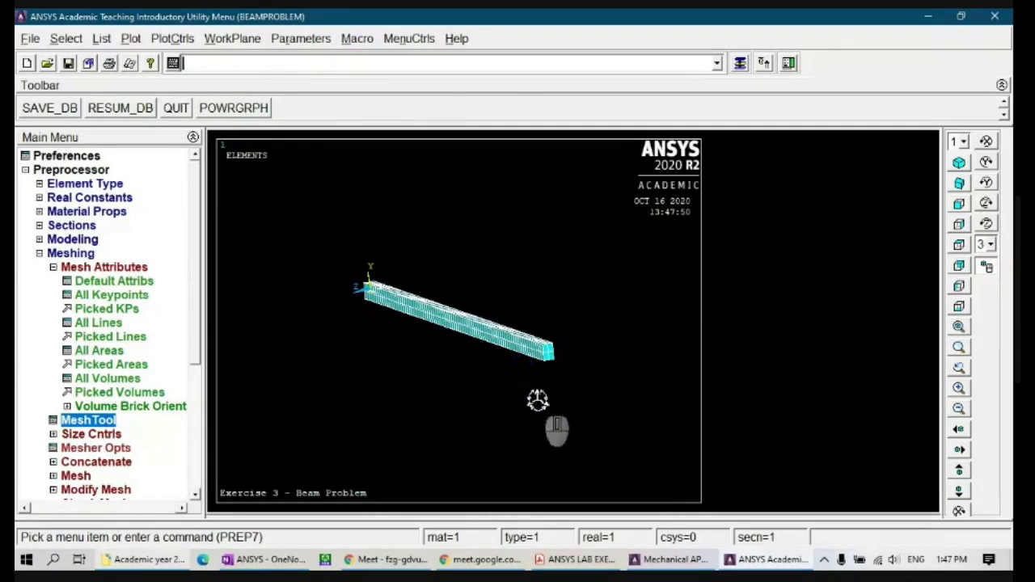
{"action": "scroll", "coordinate": [538, 401], "scroll_direction": "up", "scroll_amount": 8}
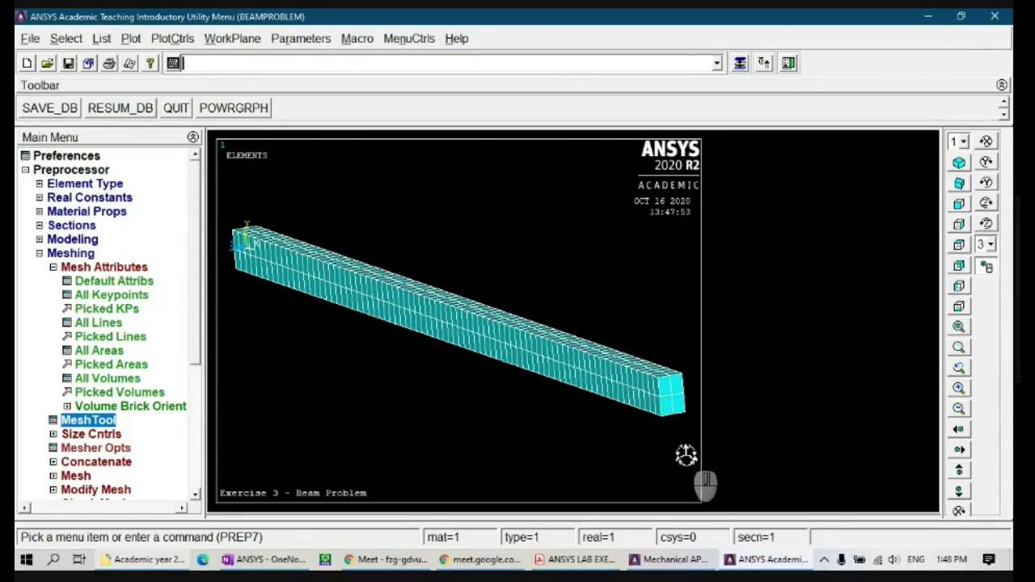
{"action": "left_click", "coordinate": [959, 204]}
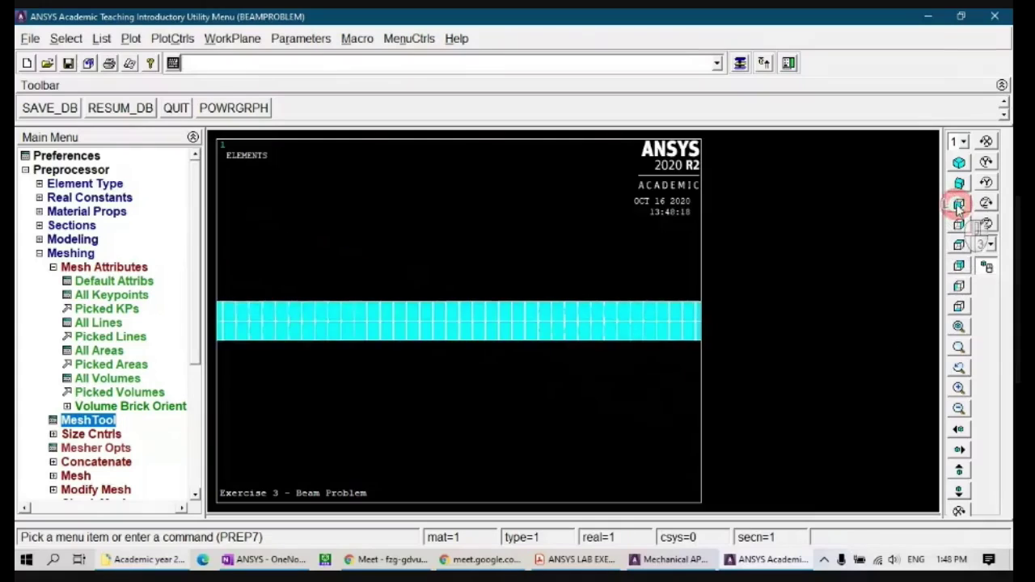
{"action": "left_click", "coordinate": [959, 327]}
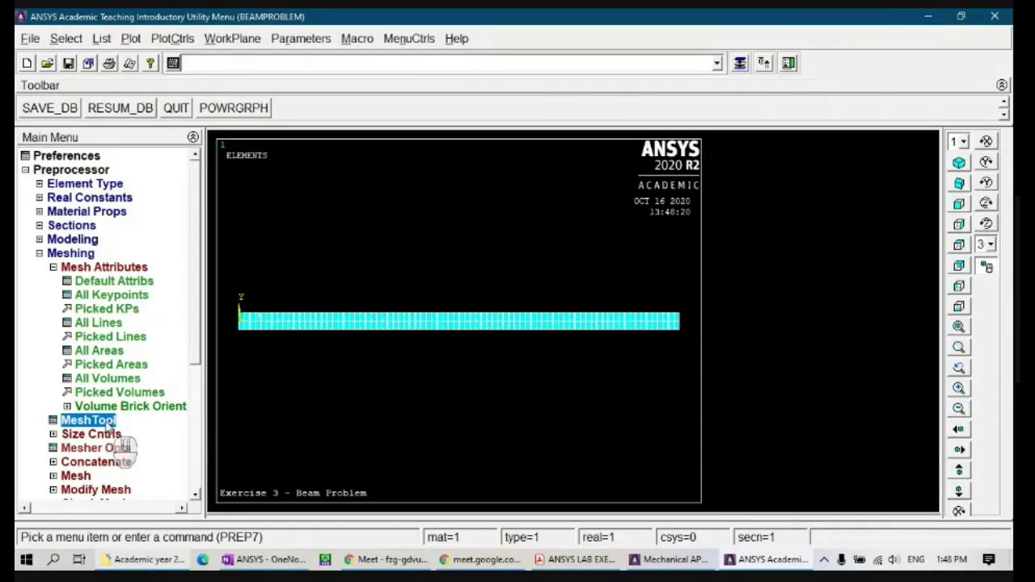
{"action": "double_click", "coordinate": [89, 421]}
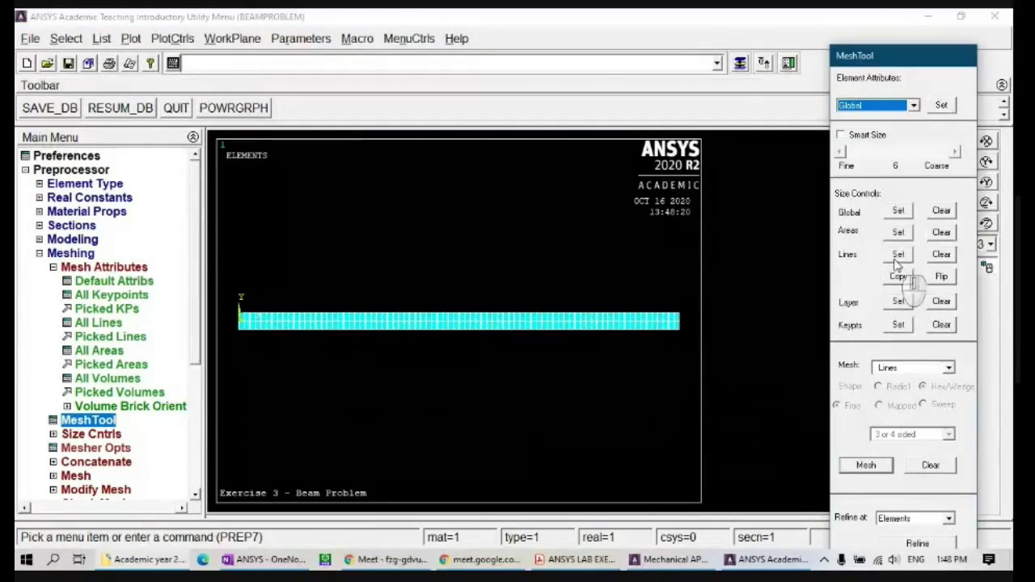
{"action": "left_click", "coordinate": [897, 256]}
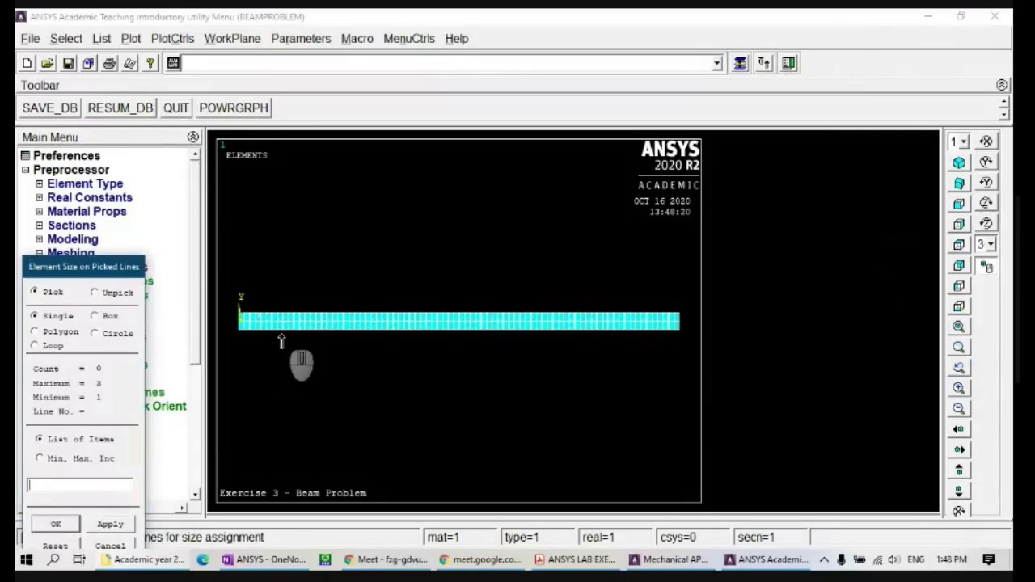
{"action": "left_click", "coordinate": [282, 337]}
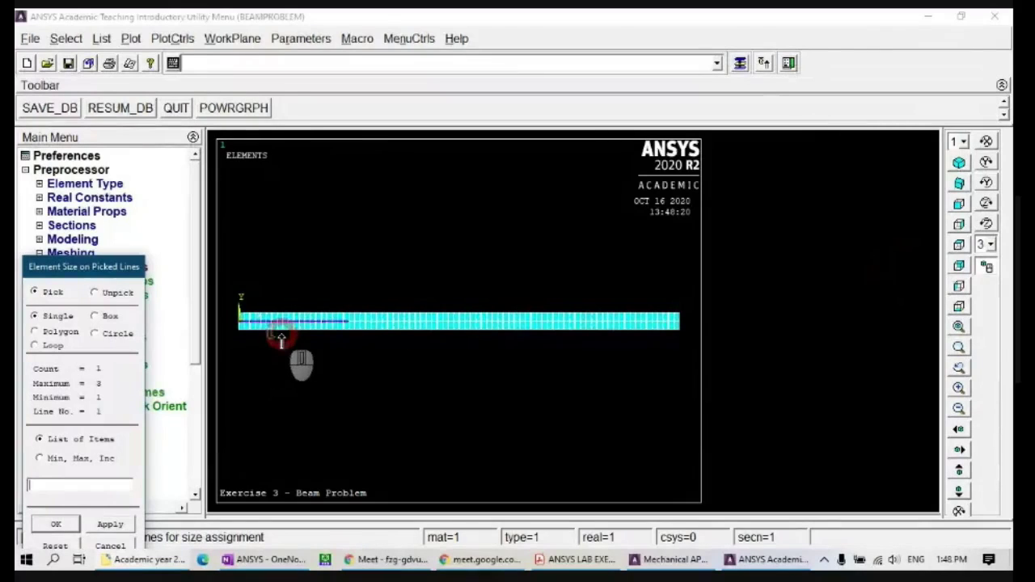
{"action": "left_click", "coordinate": [51, 524]}
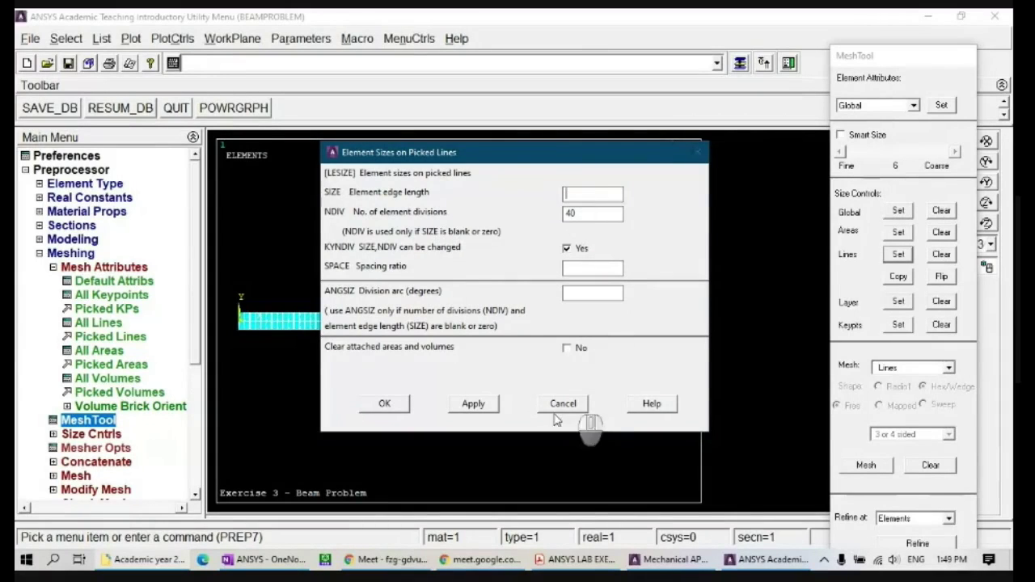
{"action": "double_click", "coordinate": [570, 214]}
{"action": "type", "text": "40"}
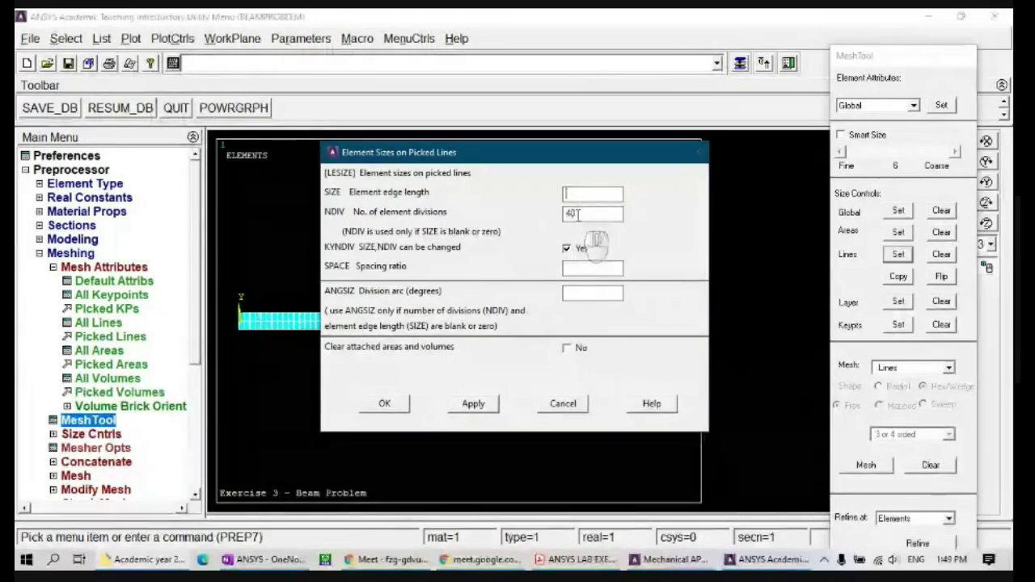
{"action": "left_click", "coordinate": [564, 403]}
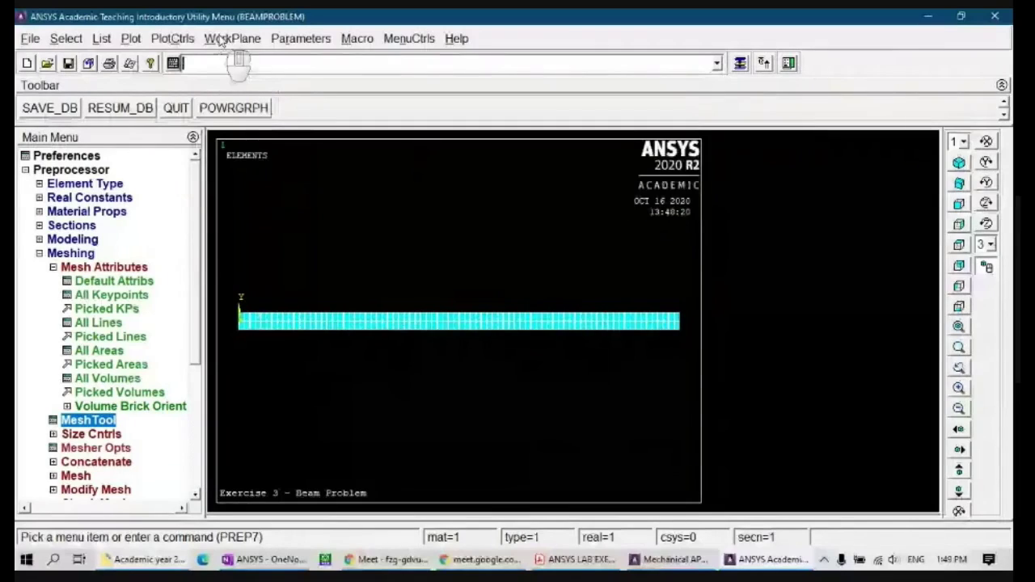
- Turn off the display of element shapes based on real constants, and save the database
{"action": "left_click", "coordinate": [172, 38]}
{"action": "mouse_move", "coordinate": [220, 132]}
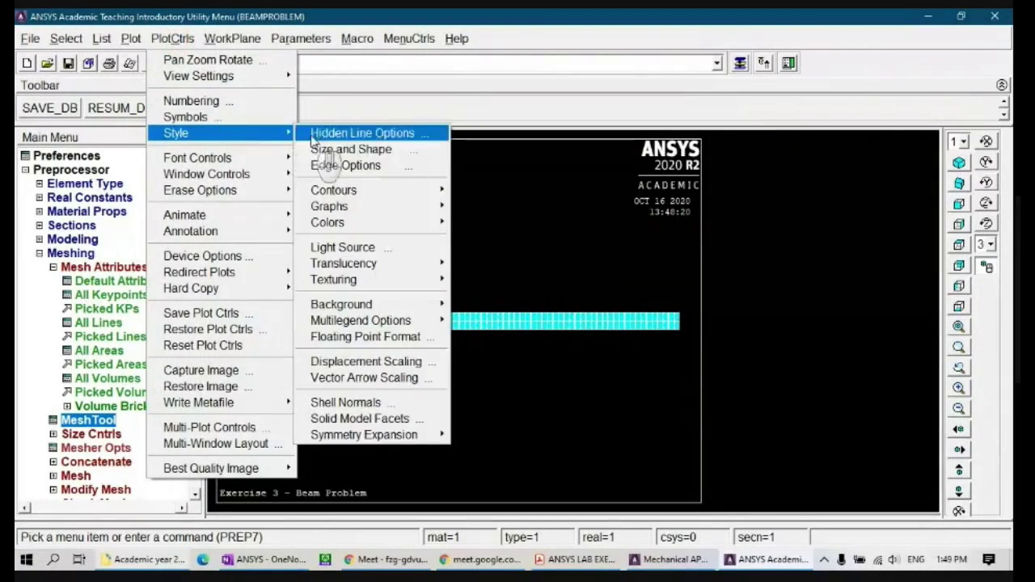
{"action": "left_click", "coordinate": [332, 150]}
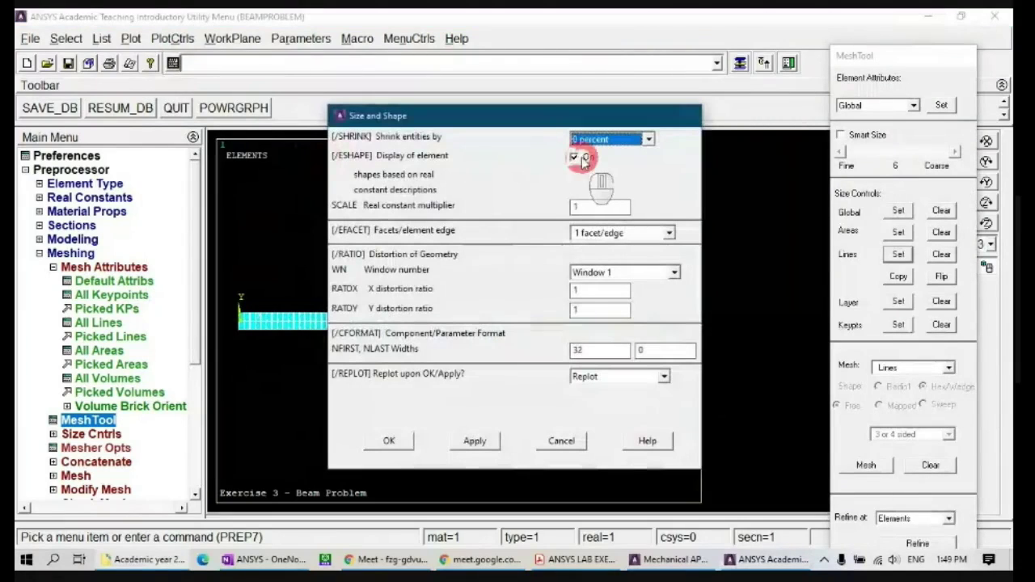
{"action": "left_click", "coordinate": [575, 157]}
{"action": "left_click", "coordinate": [389, 440]}
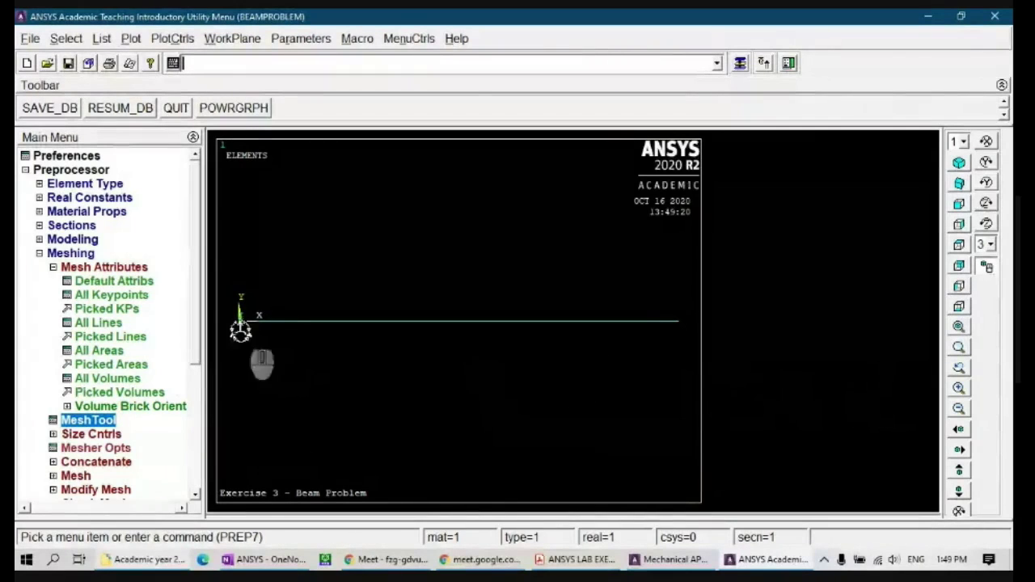
{"action": "left_click", "coordinate": [70, 253]}
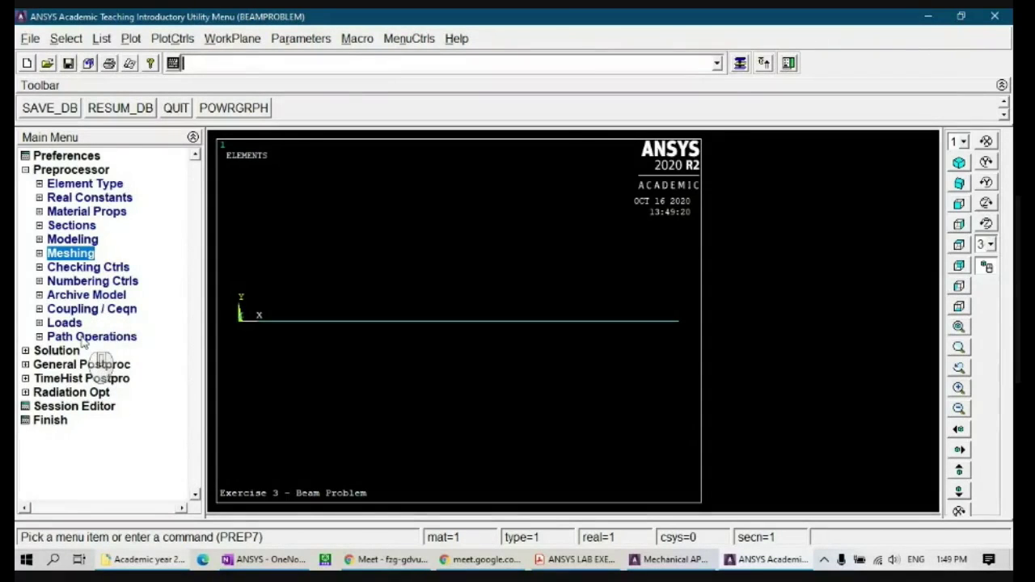
{"action": "left_click", "coordinate": [59, 110]}
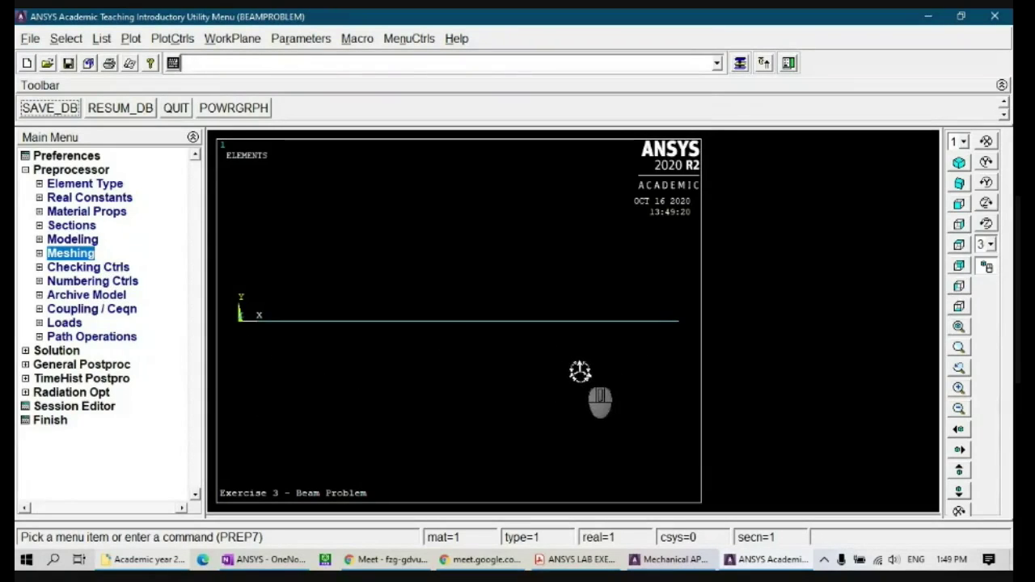
- Constrain UX, UY, UZ and ROTX on keypoints 1 and 4 at the two ends of the beam
{"action": "left_click", "coordinate": [60, 350]}
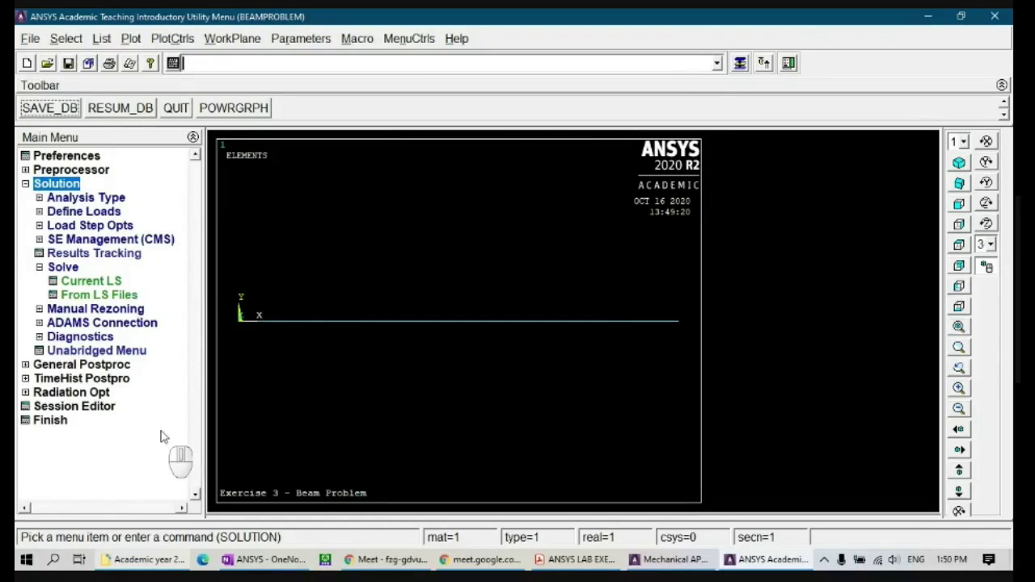
{"action": "left_click", "coordinate": [97, 212]}
{"action": "left_click", "coordinate": [78, 239]}
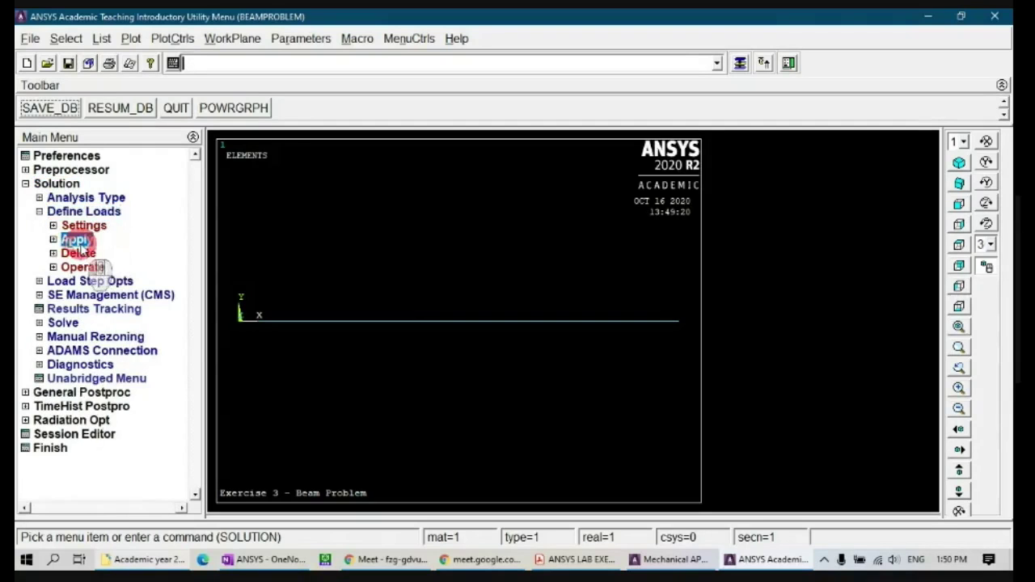
{"action": "left_click", "coordinate": [101, 267]}
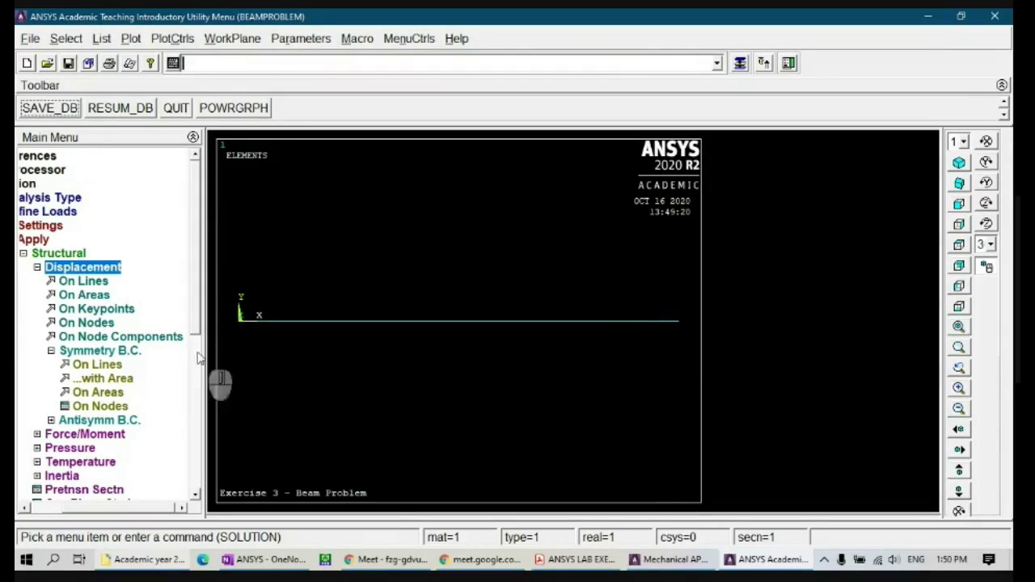
{"action": "left_click", "coordinate": [121, 311]}
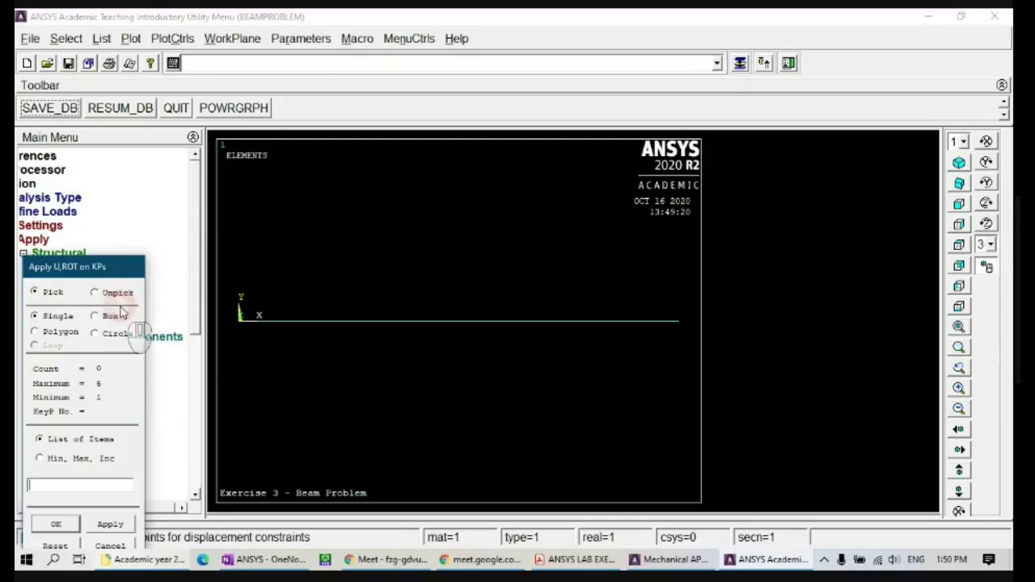
{"action": "left_click", "coordinate": [236, 327]}
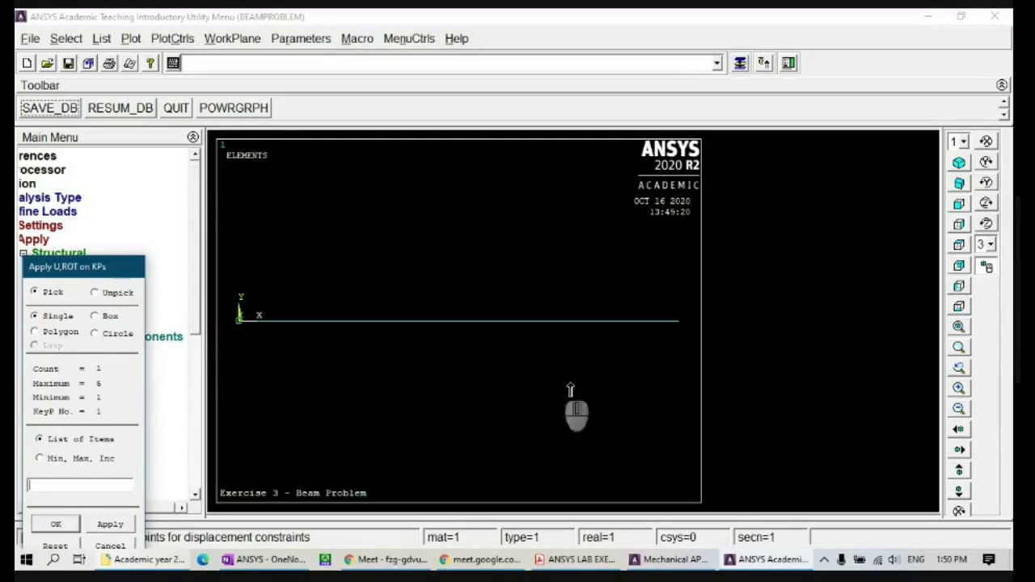
{"action": "left_click", "coordinate": [676, 328]}
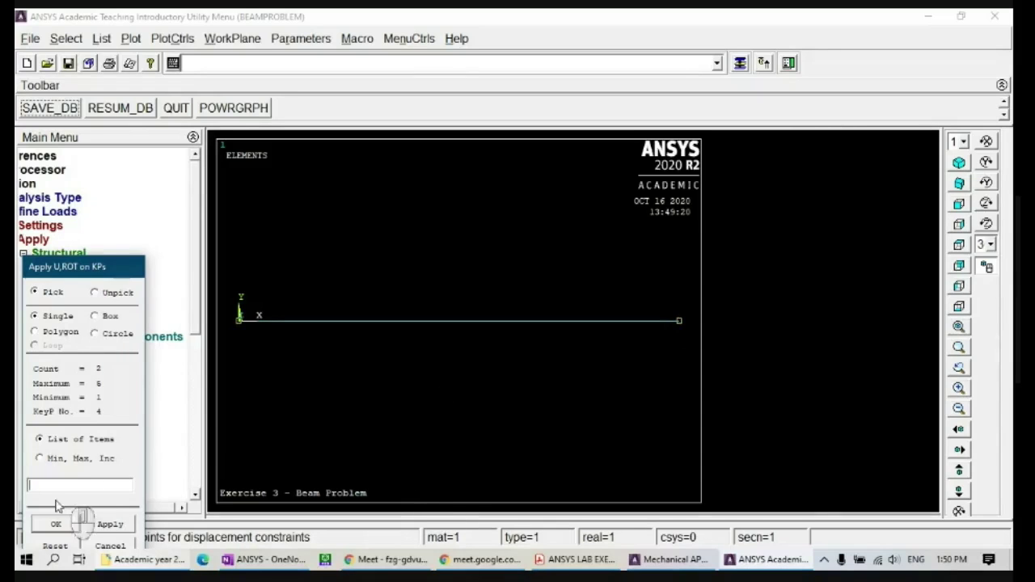
{"action": "left_click", "coordinate": [54, 525]}
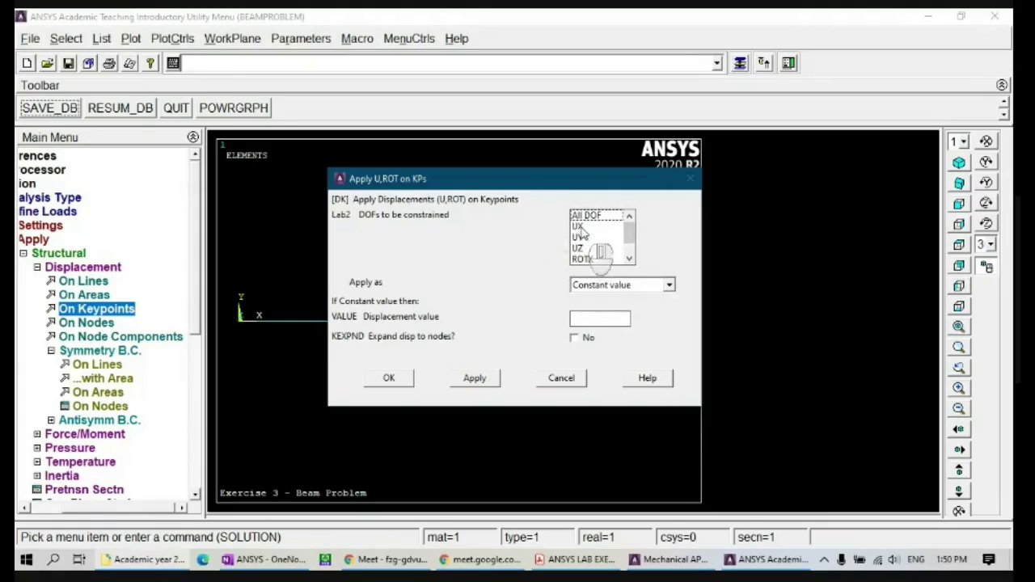
{"action": "left_click", "coordinate": [578, 227]}
{"action": "left_click", "coordinate": [585, 238]}
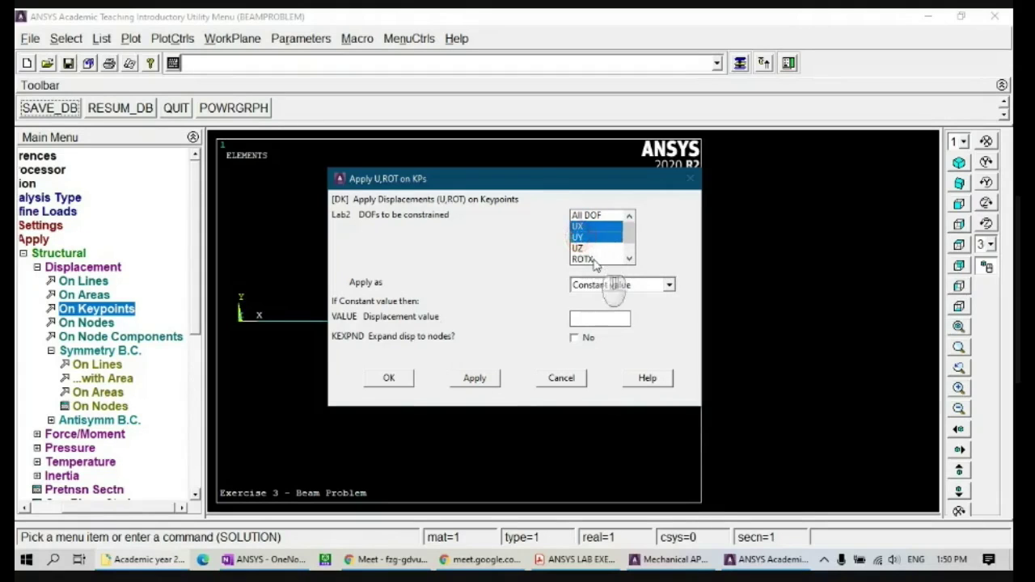
{"action": "left_click", "coordinate": [579, 249]}
{"action": "left_click", "coordinate": [582, 259]}
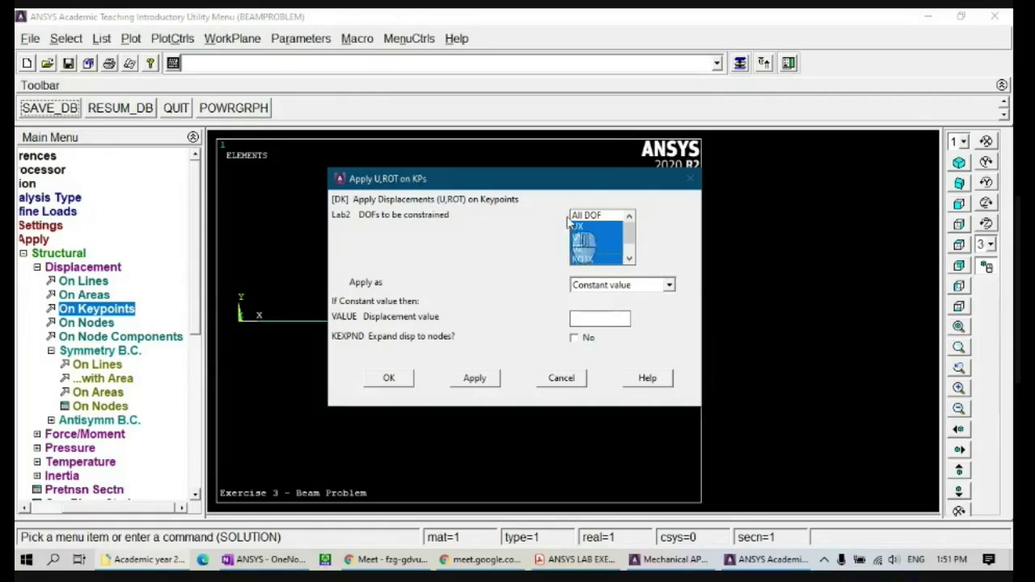
{"action": "left_click", "coordinate": [629, 259]}
{"action": "left_click", "coordinate": [630, 259]}
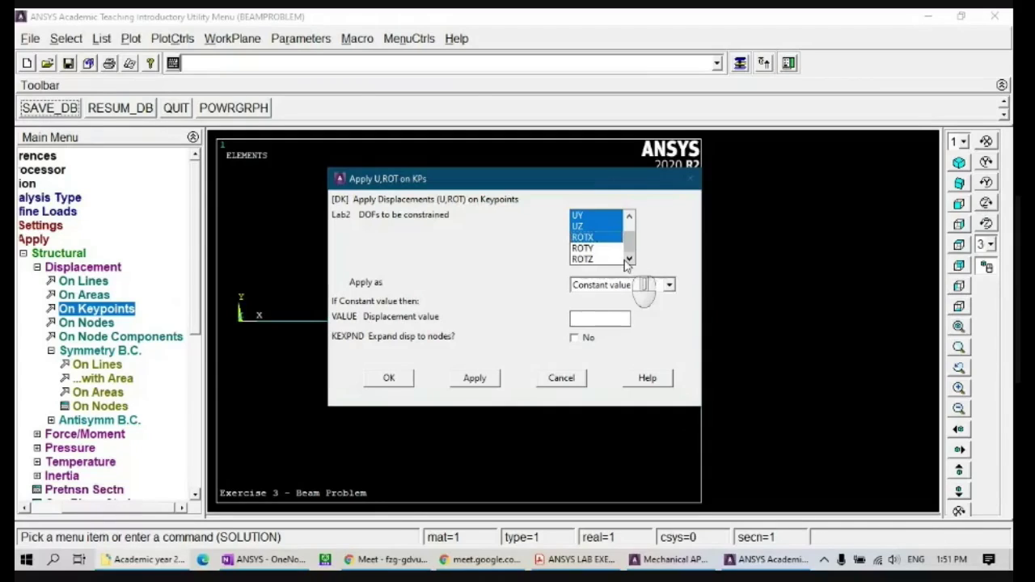
{"action": "left_click", "coordinate": [583, 249]}
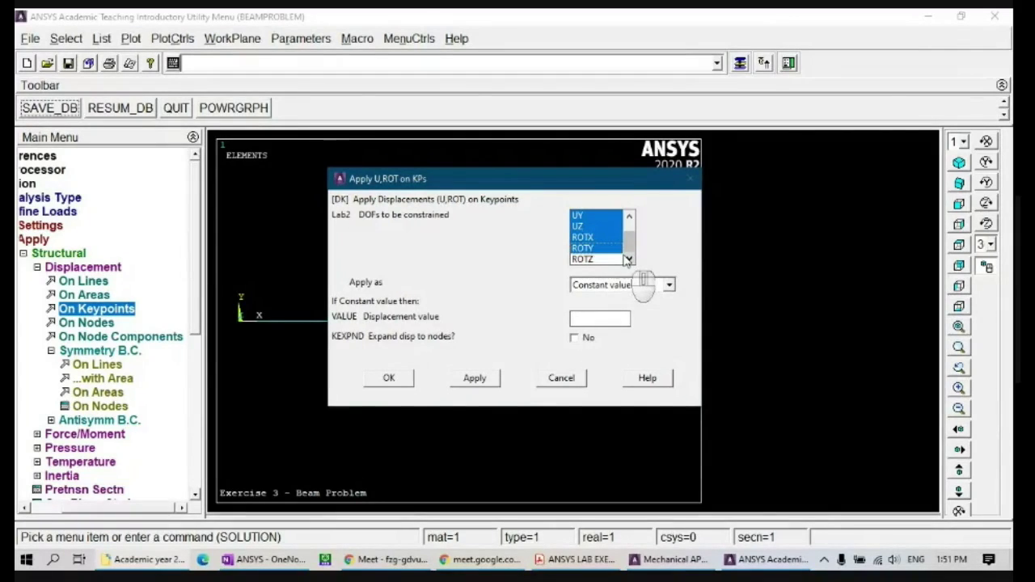
{"action": "left_click", "coordinate": [608, 250]}
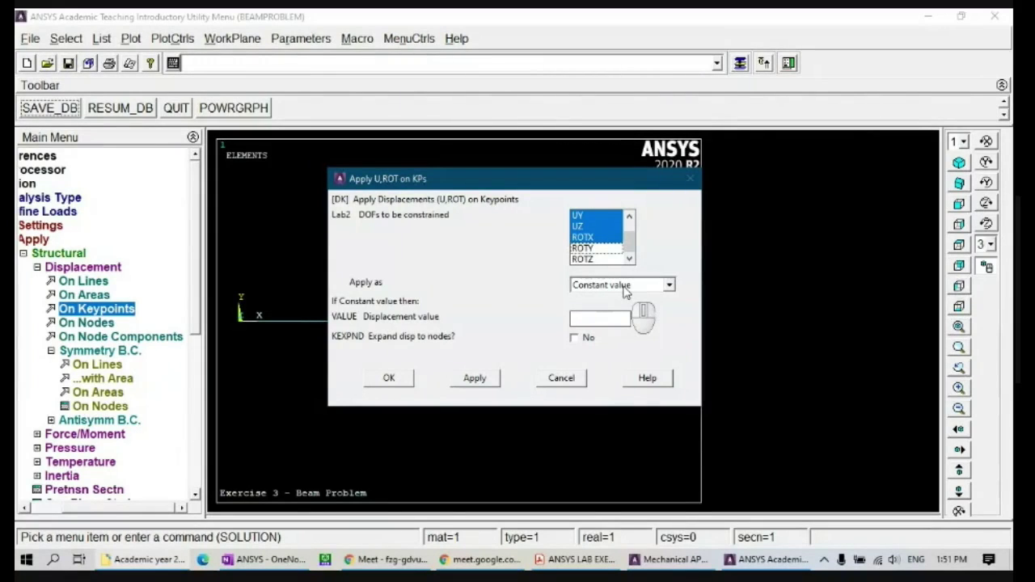
{"action": "scroll", "coordinate": [607, 234], "scroll_direction": "up", "scroll_amount": 2}
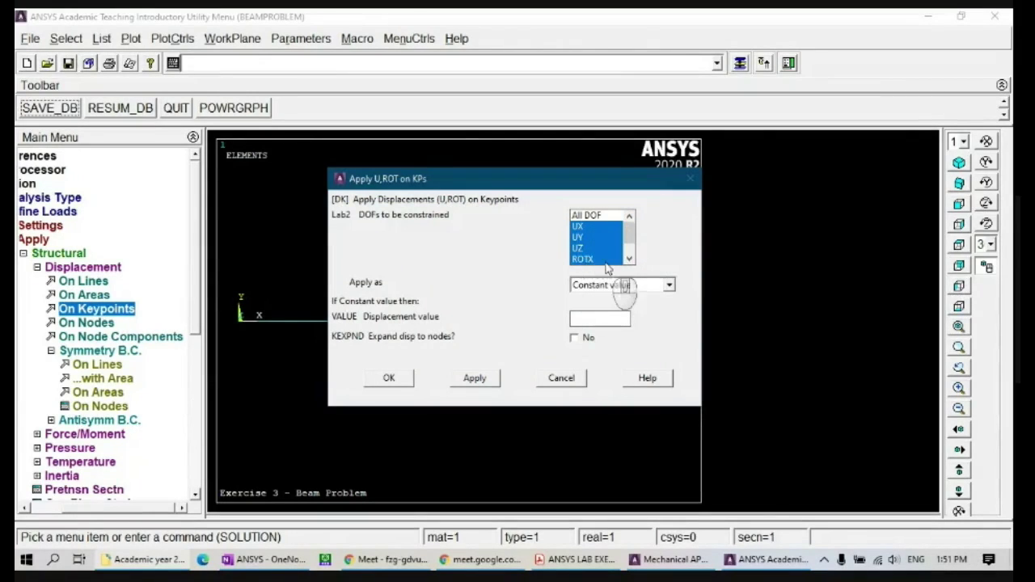
{"action": "left_click", "coordinate": [395, 379]}
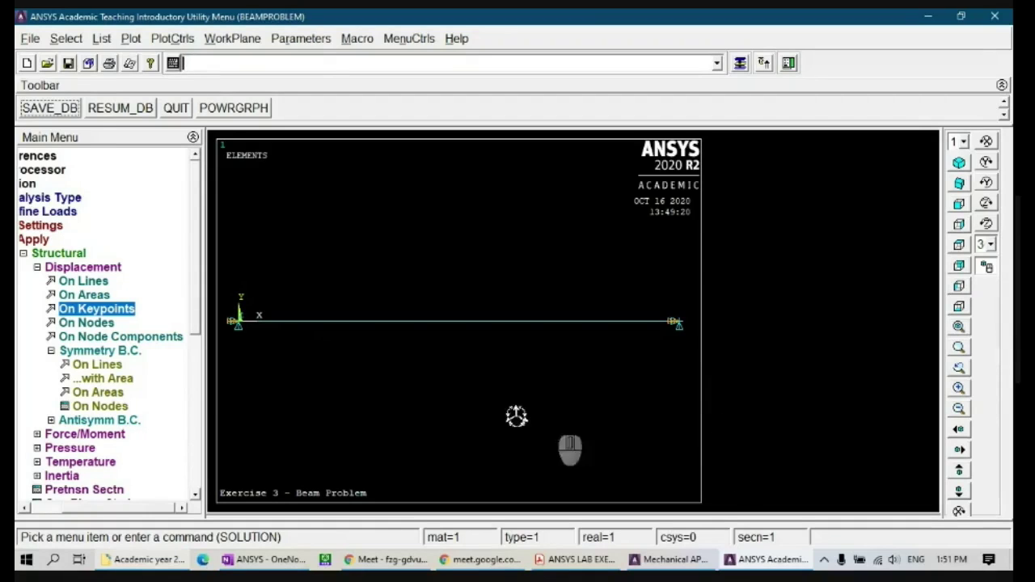
- Apply a constant FY force of -30e3 on keypoint 2, following the load diagram in the OneNote exercise
{"action": "left_click", "coordinate": [87, 434]}
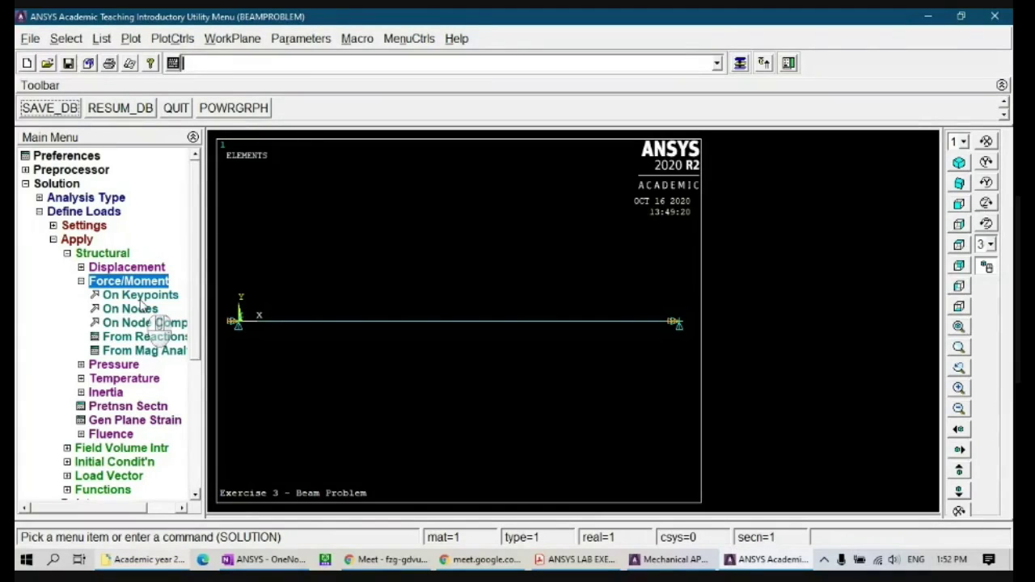
{"action": "left_click", "coordinate": [139, 296]}
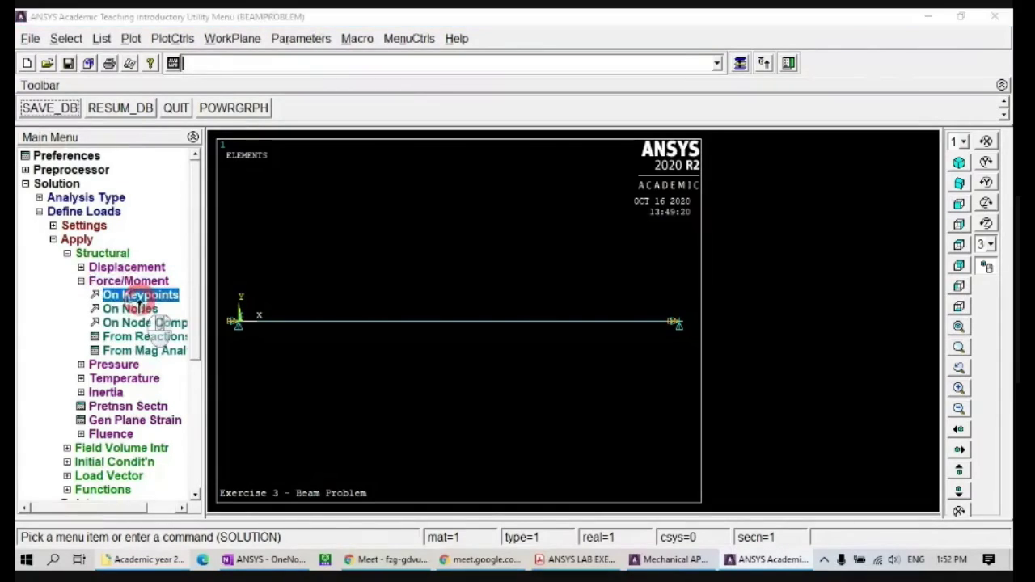
{"action": "left_click", "coordinate": [356, 325]}
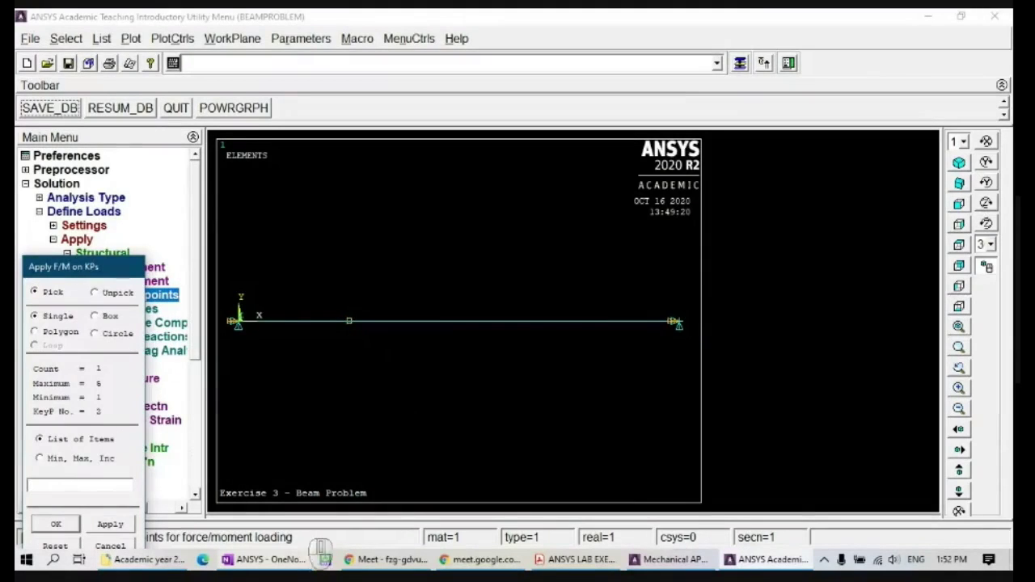
{"action": "left_click", "coordinate": [273, 559]}
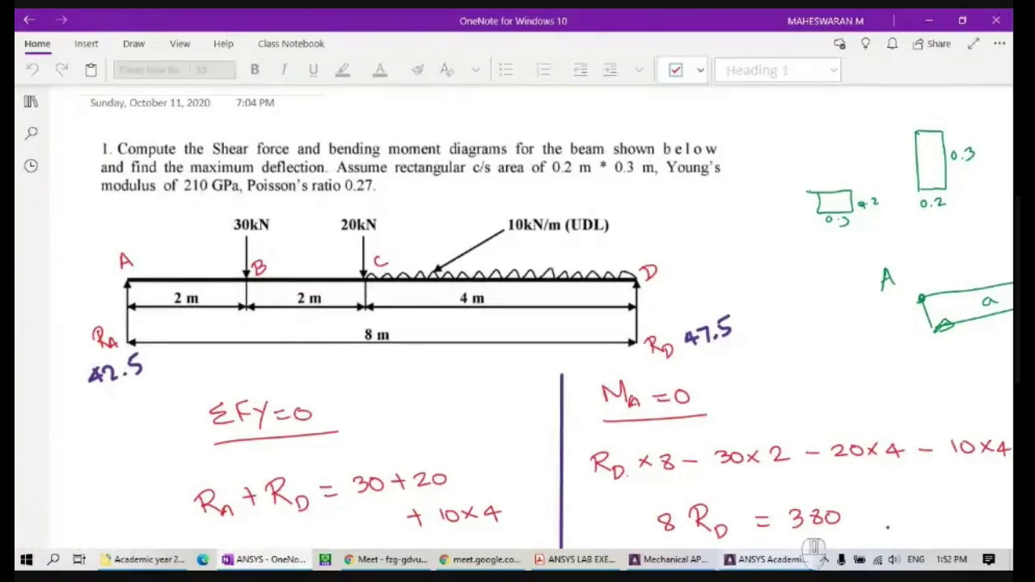
{"action": "left_click", "coordinate": [768, 559]}
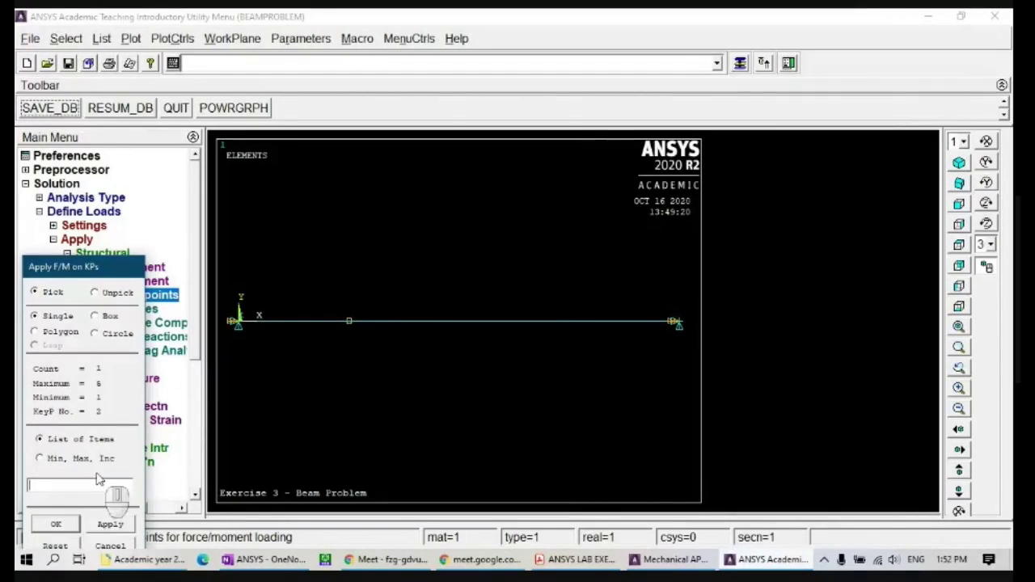
{"action": "left_click", "coordinate": [59, 524]}
{"action": "left_click", "coordinate": [618, 254]}
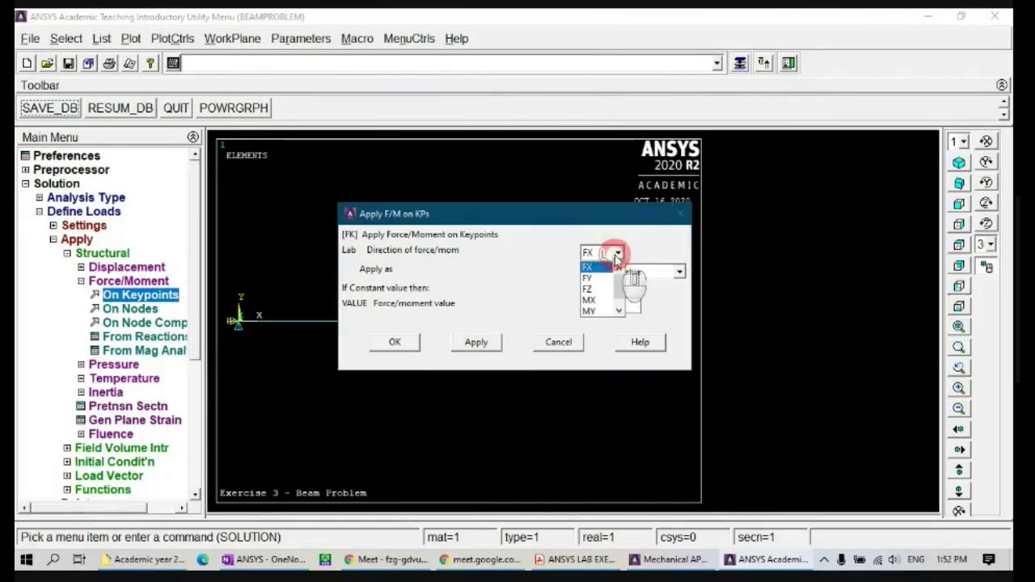
{"action": "left_click", "coordinate": [594, 274]}
{"action": "left_click", "coordinate": [600, 307]}
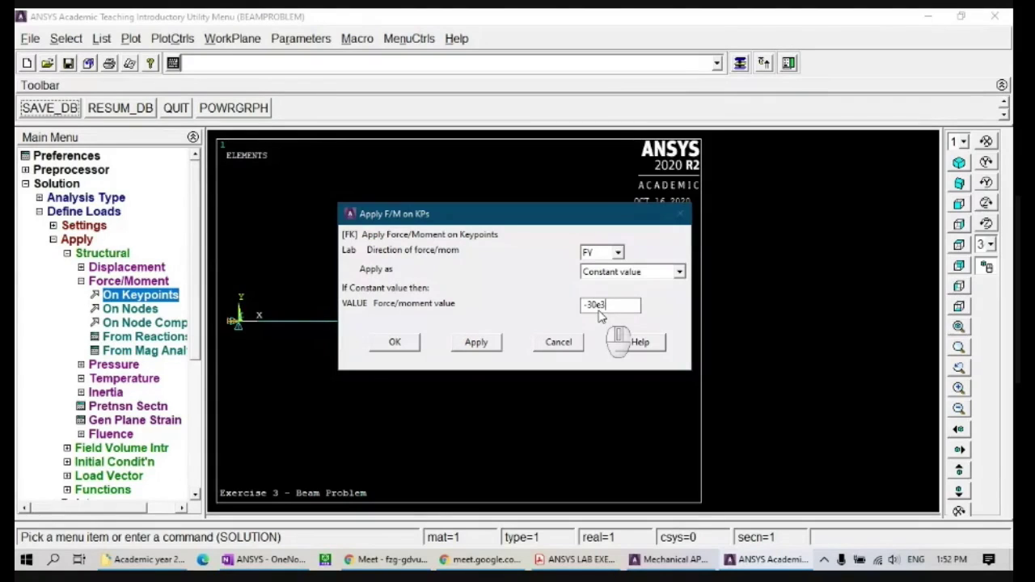
{"action": "left_click", "coordinate": [407, 344]}
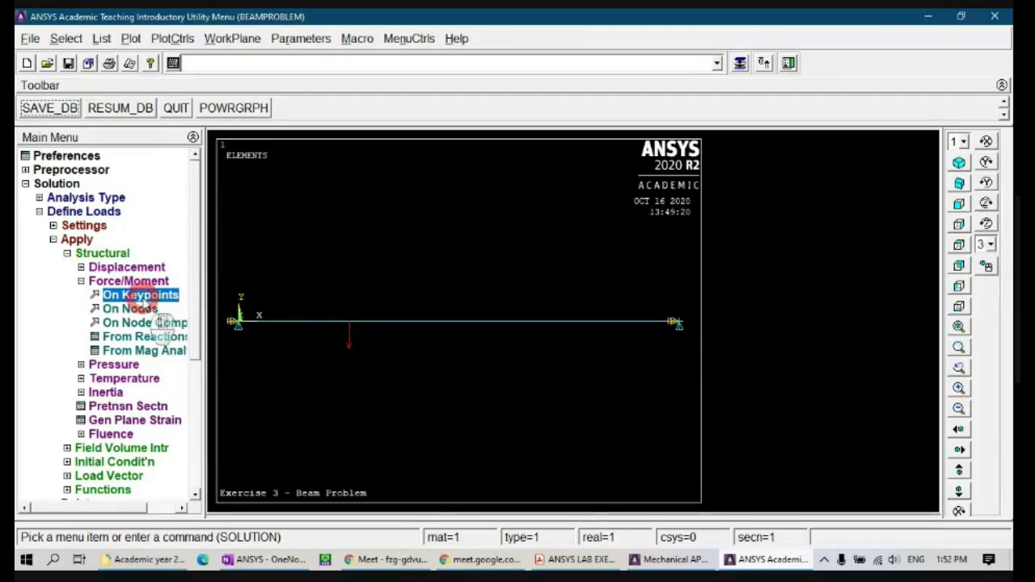
- Apply a constant FY force of -20000 on keypoint 3 at the middle of the beam
{"action": "left_click", "coordinate": [134, 296]}
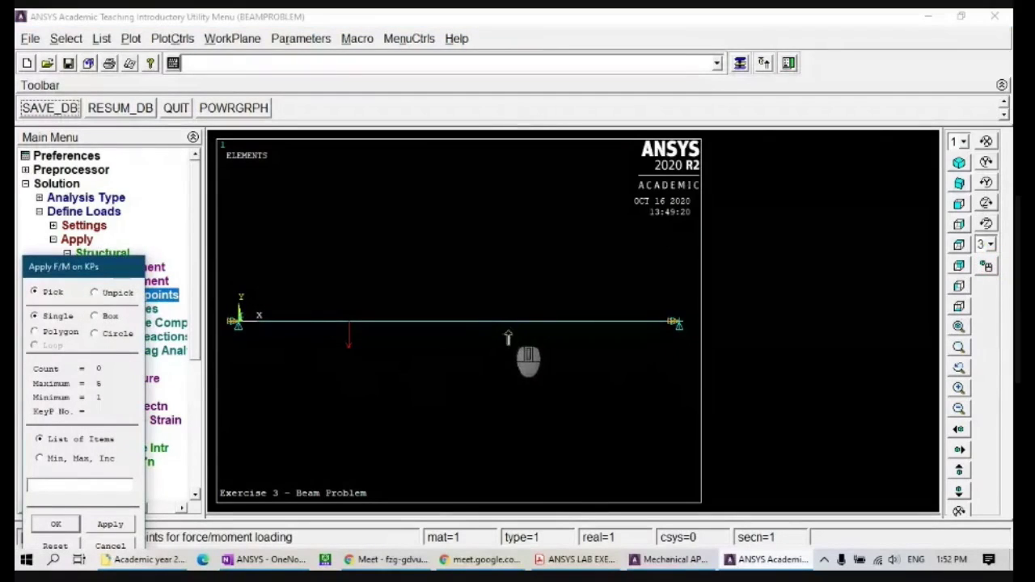
{"action": "left_click", "coordinate": [476, 333]}
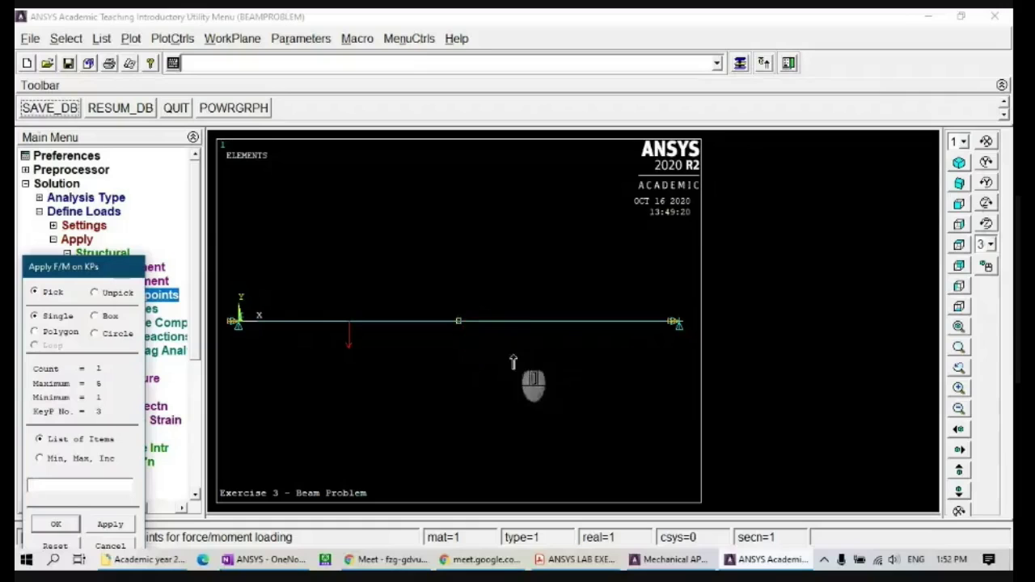
{"action": "left_click", "coordinate": [56, 524]}
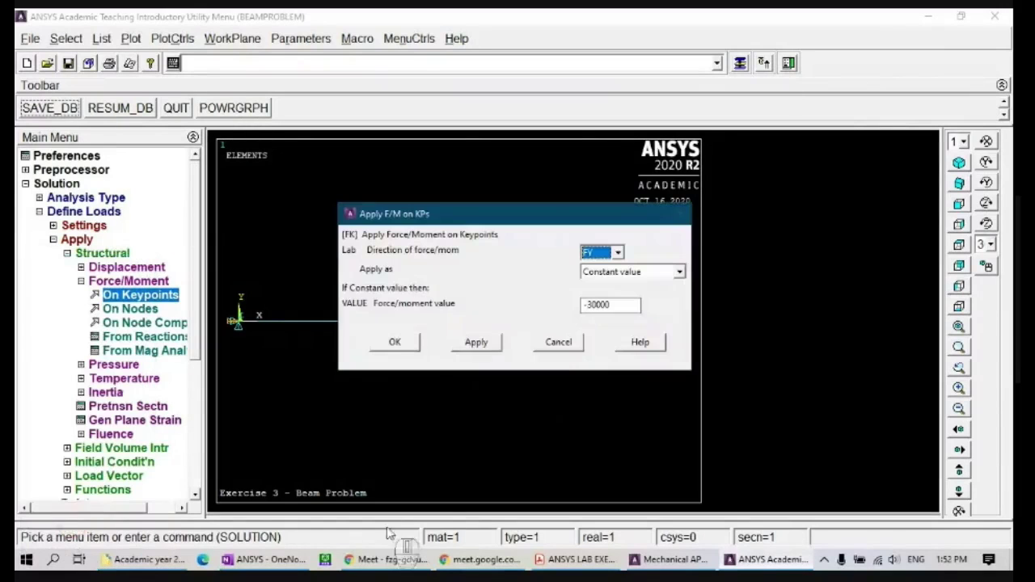
{"action": "left_click", "coordinate": [590, 305]}
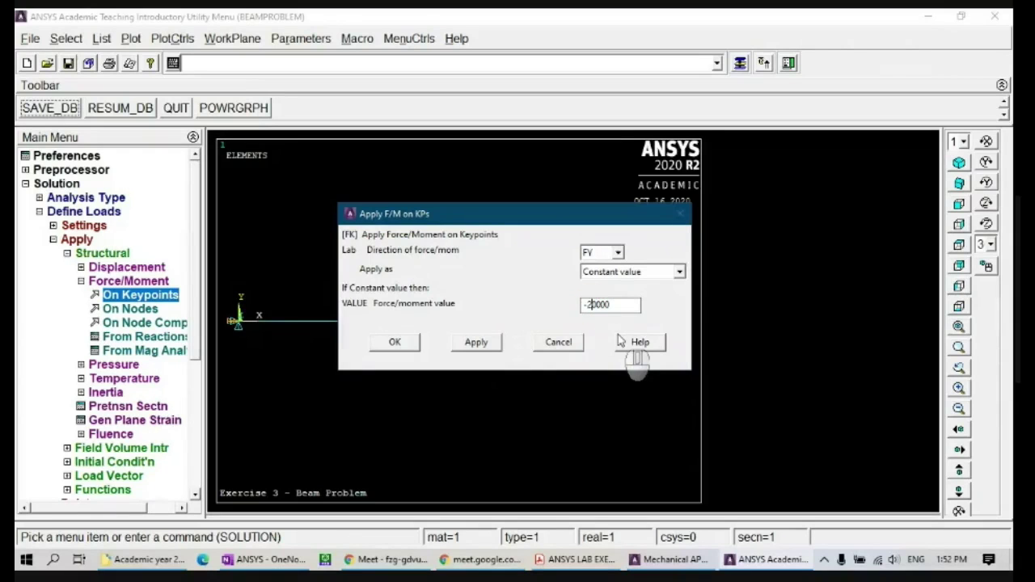
{"action": "left_click", "coordinate": [395, 342]}
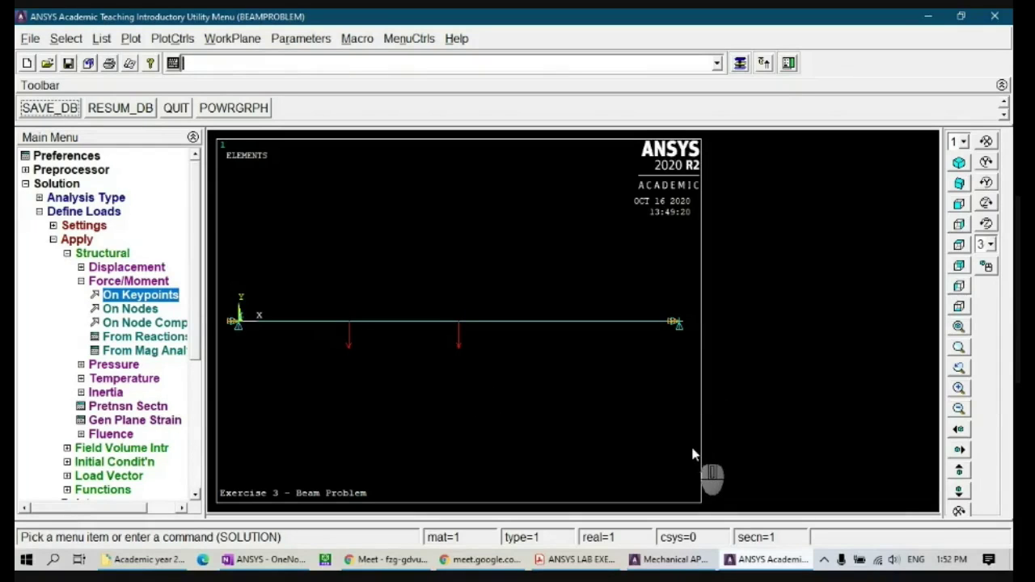
- Check the distributed load in the OneNote exercise diagram, return to ANSYS and save the database
{"action": "left_click", "coordinate": [290, 560]}
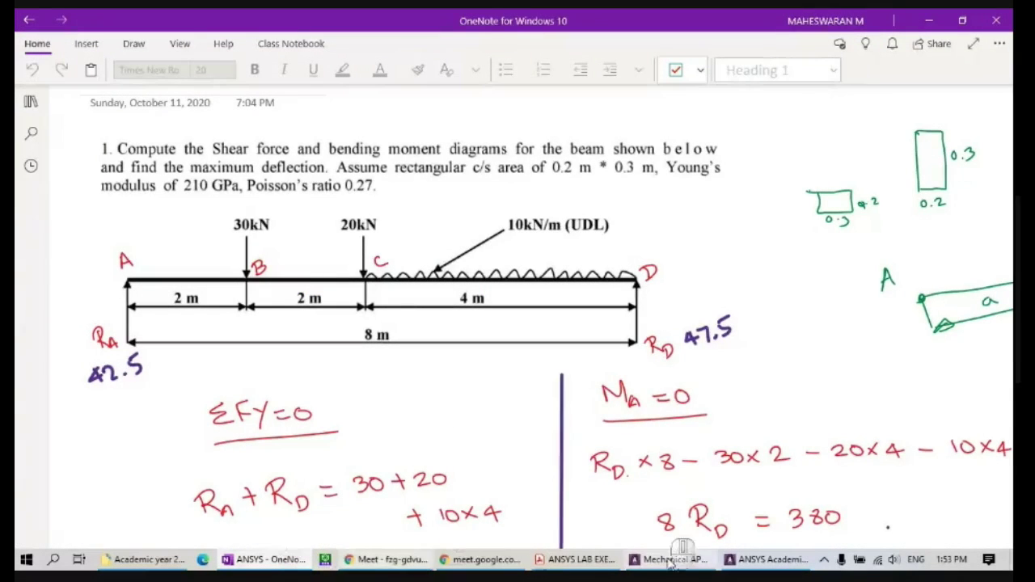
{"action": "left_click", "coordinate": [769, 559]}
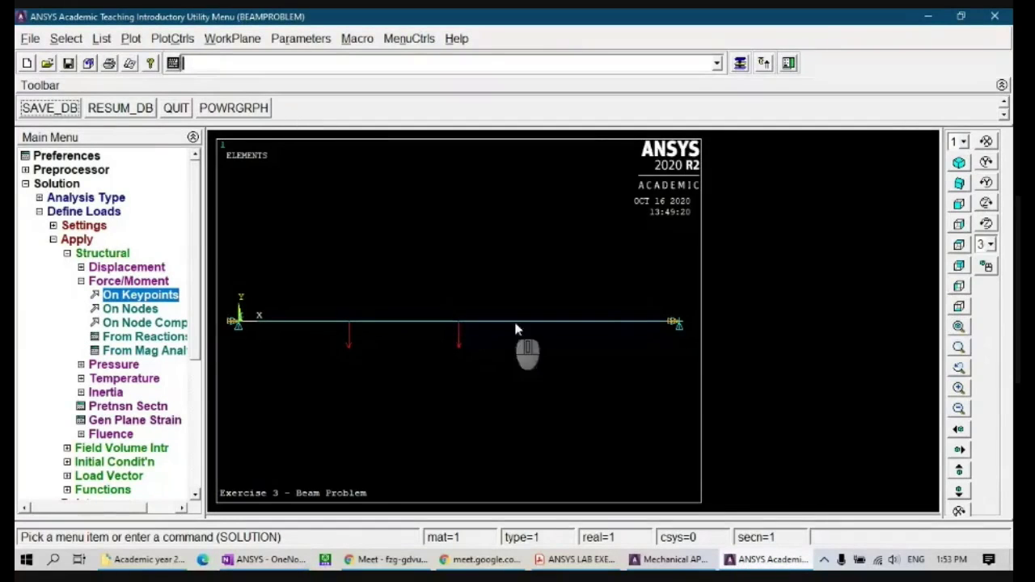
{"action": "left_click", "coordinate": [676, 324]}
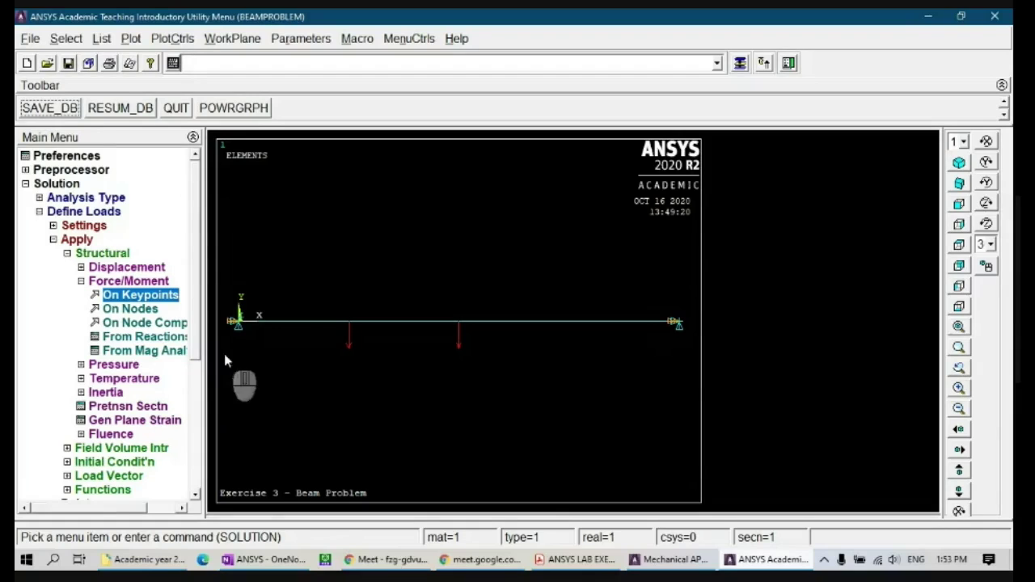
{"action": "left_click", "coordinate": [51, 108]}
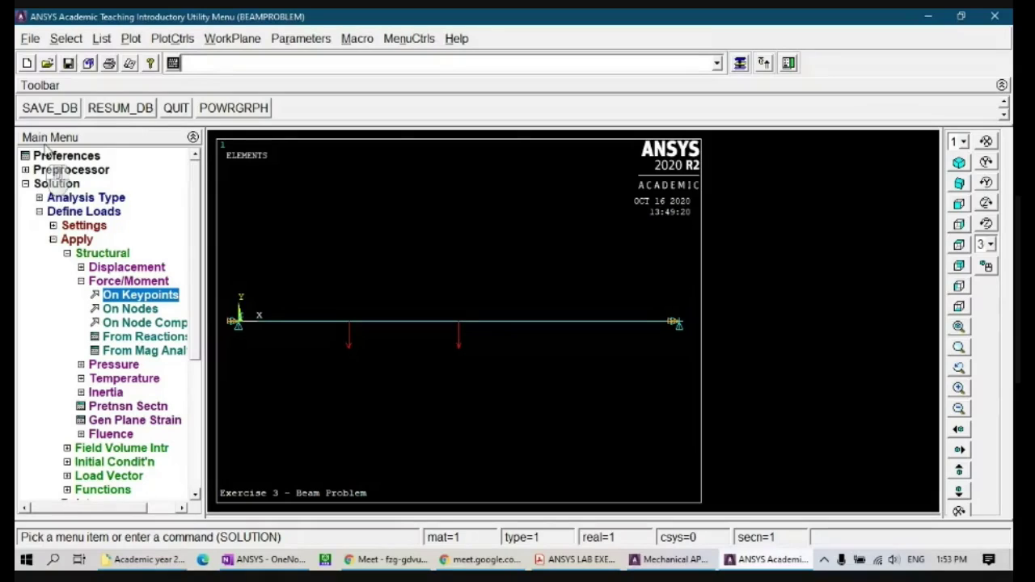
{"action": "left_click", "coordinate": [50, 107]}
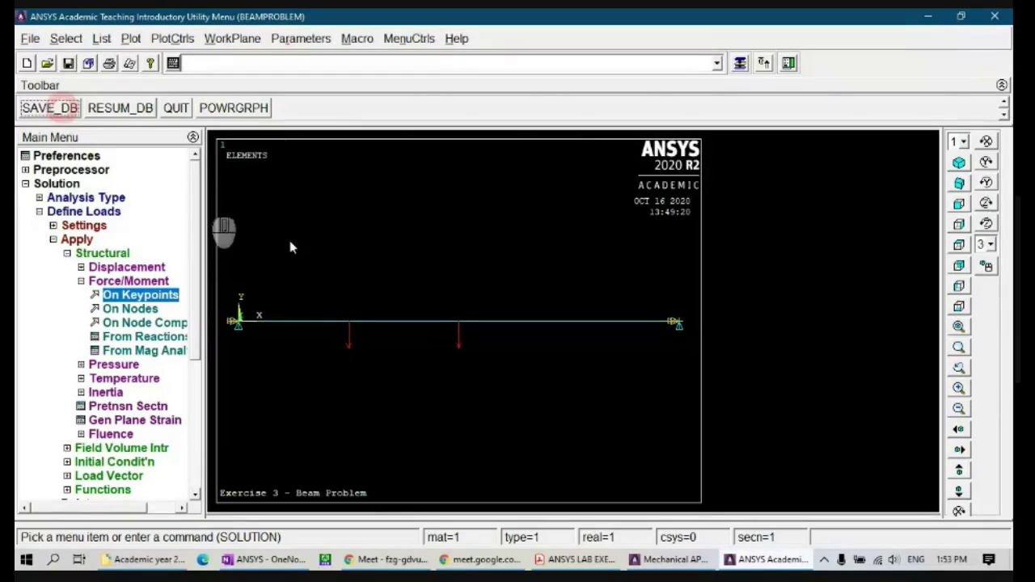
- Start a pressure load on beams and box-select the elements from keypoint 3 to the right end of the beam
{"action": "left_click", "coordinate": [122, 365]}
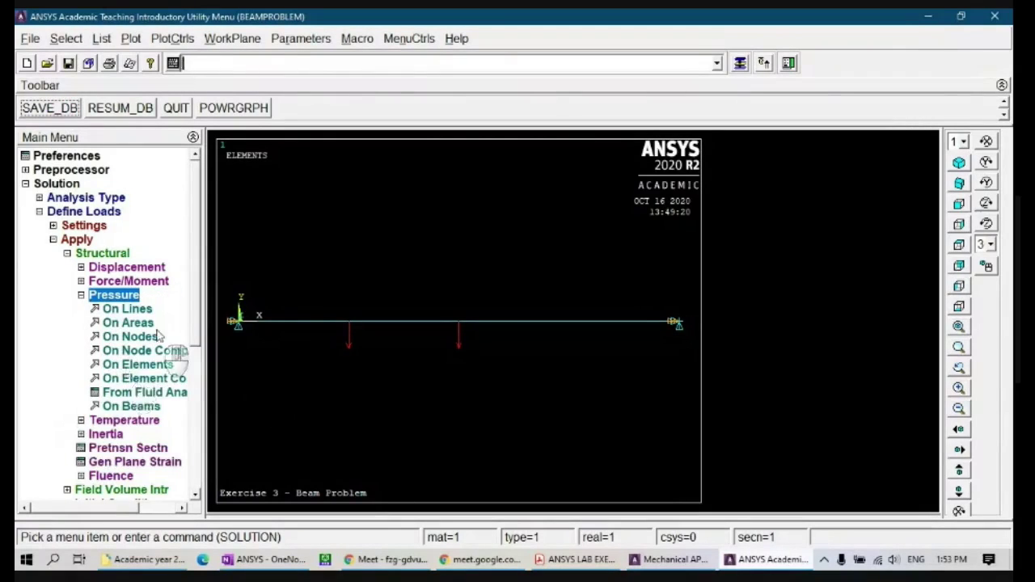
{"action": "left_click", "coordinate": [132, 407]}
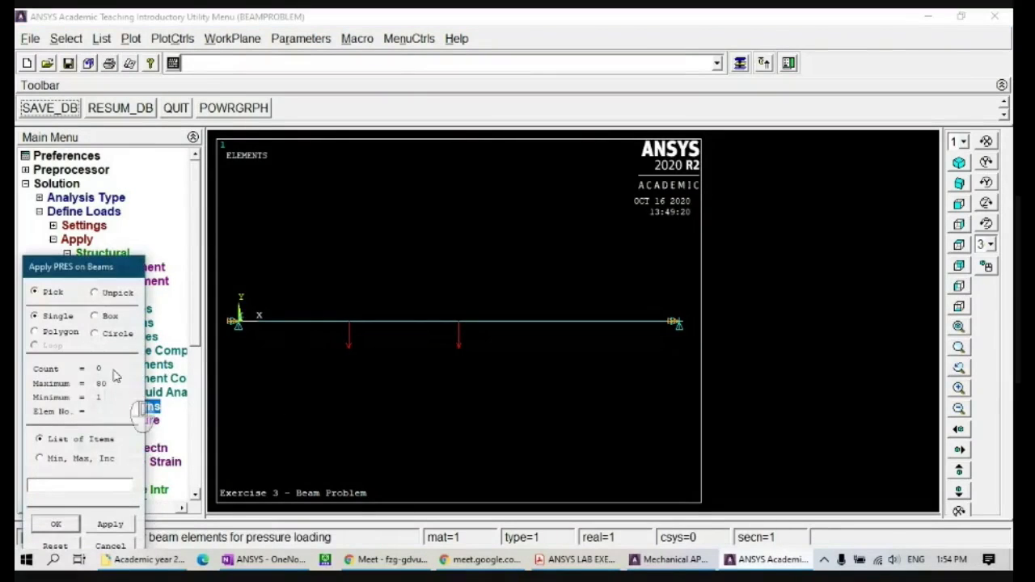
{"action": "left_click_drag", "start_coordinate": [108, 275], "coordinate": [164, 133]}
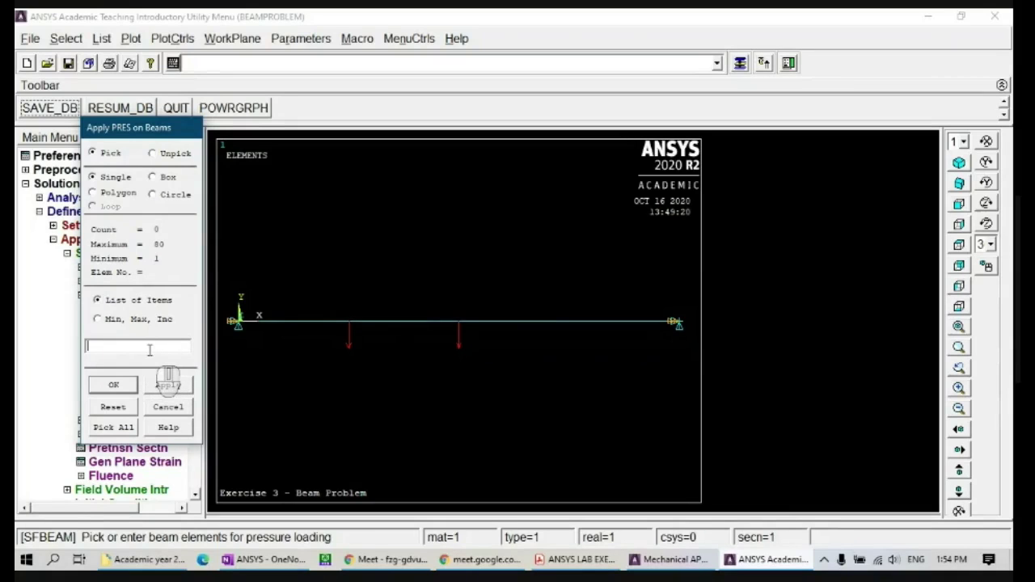
{"action": "left_click", "coordinate": [153, 177]}
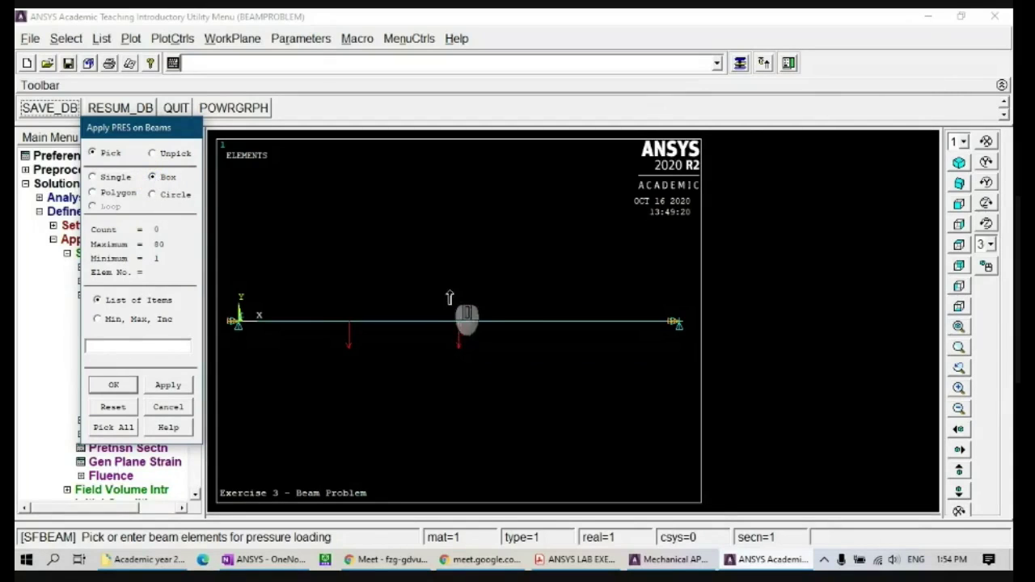
{"action": "left_click_drag", "start_coordinate": [451, 291], "coordinate": [692, 350]}
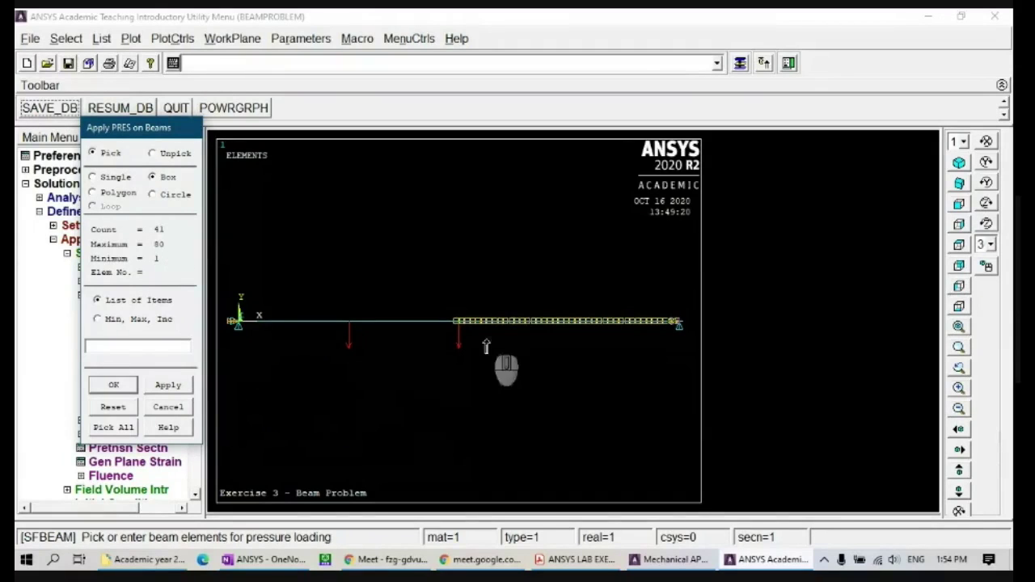
{"action": "left_click", "coordinate": [469, 372]}
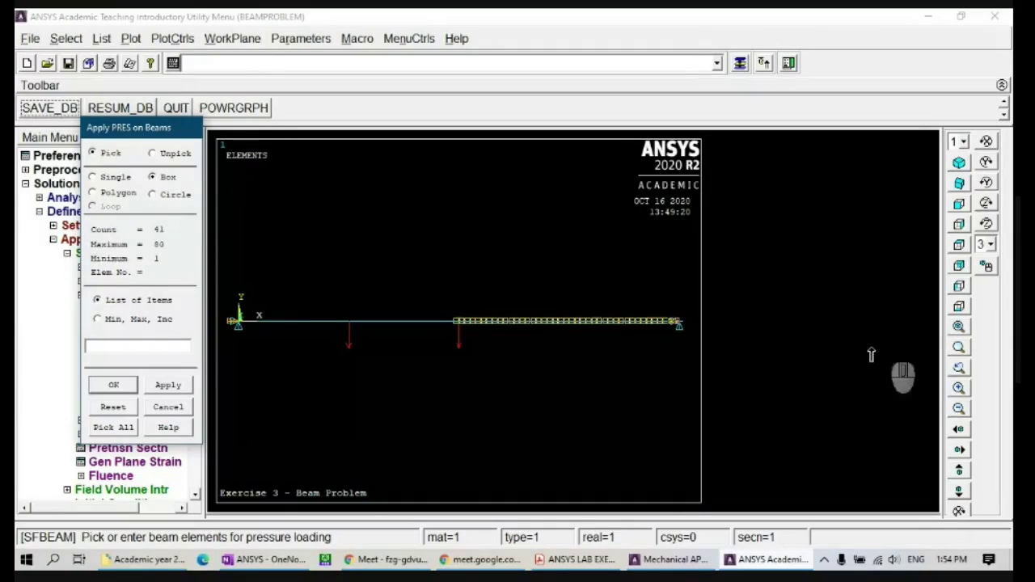
- Unpick the extra element just left of keypoint 3 and accept the remaining elements for the pressure load
{"action": "left_click", "coordinate": [958, 389]}
{"action": "left_click", "coordinate": [958, 388]}
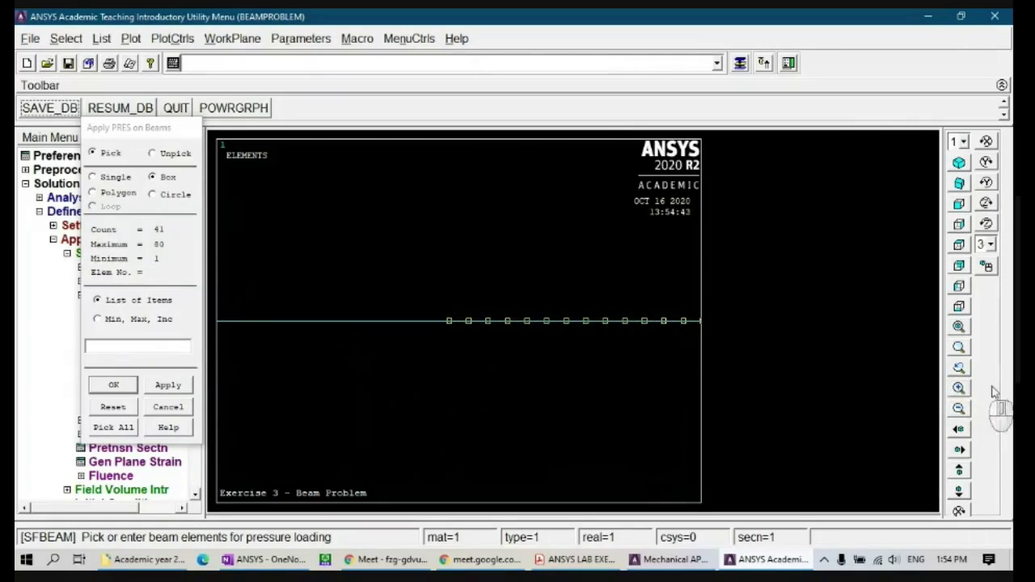
{"action": "left_click", "coordinate": [960, 430]}
{"action": "left_click", "coordinate": [960, 430]}
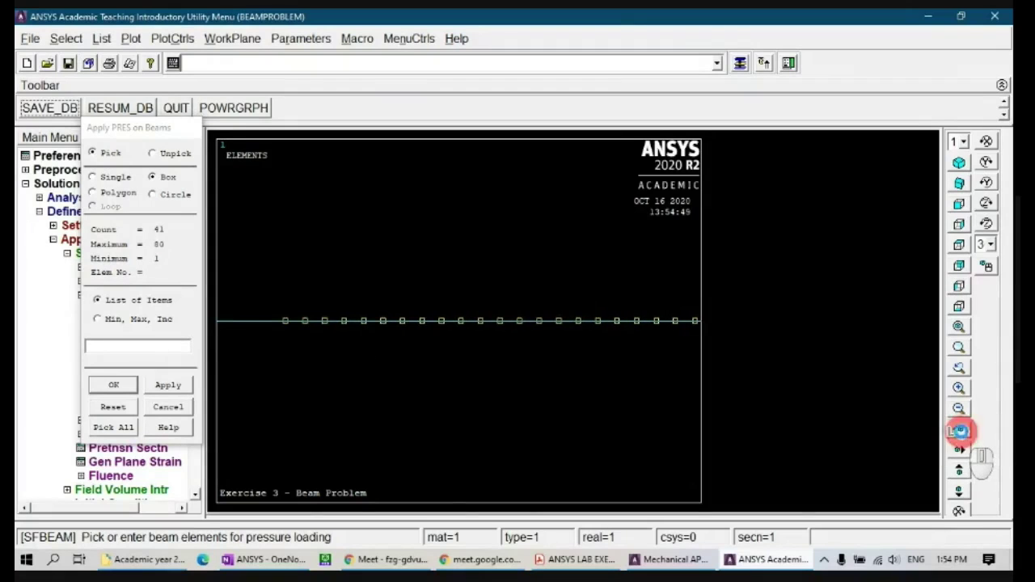
{"action": "left_click", "coordinate": [959, 430]}
{"action": "left_click", "coordinate": [960, 408]}
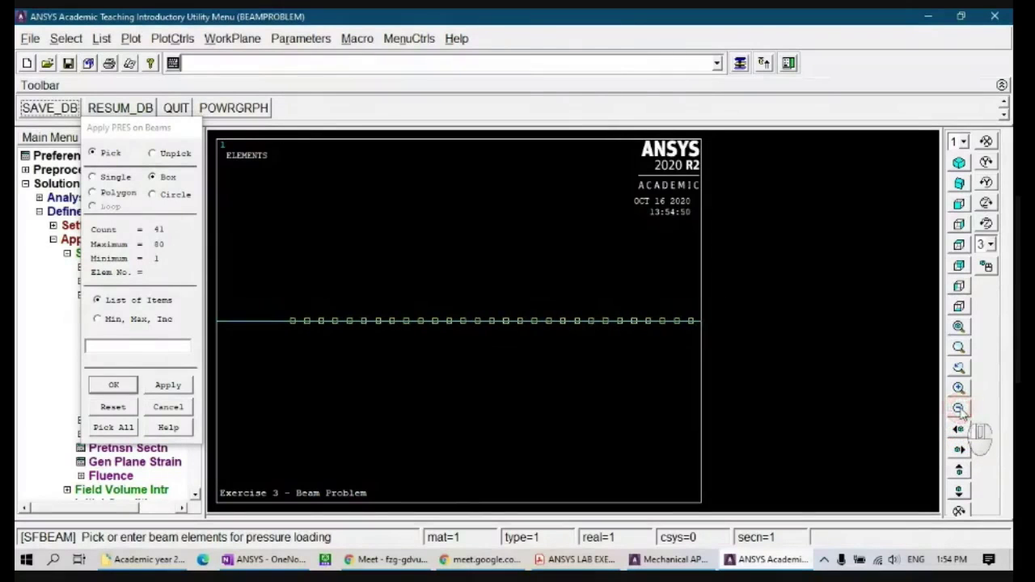
{"action": "left_click", "coordinate": [960, 432]}
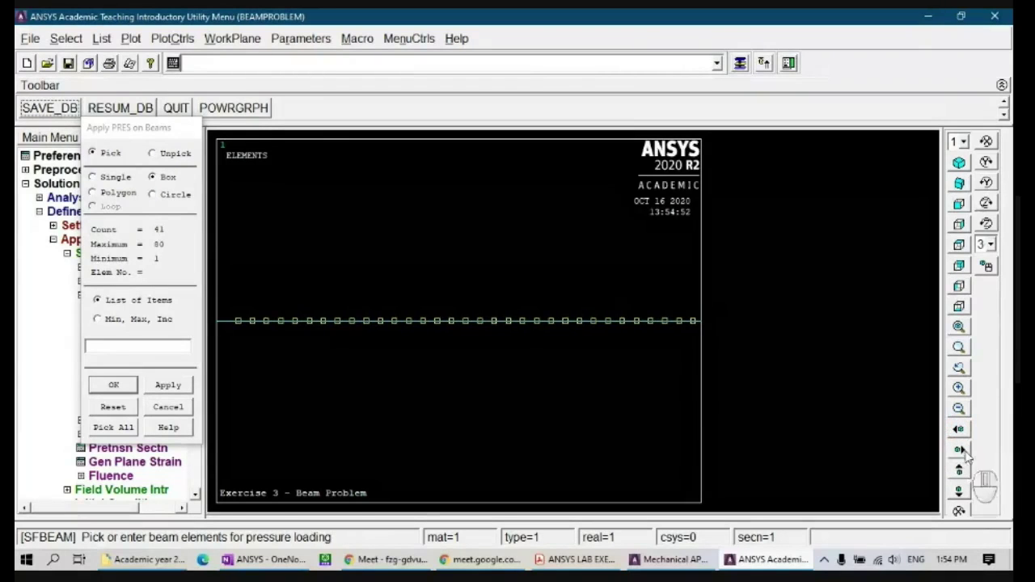
{"action": "left_click", "coordinate": [959, 409]}
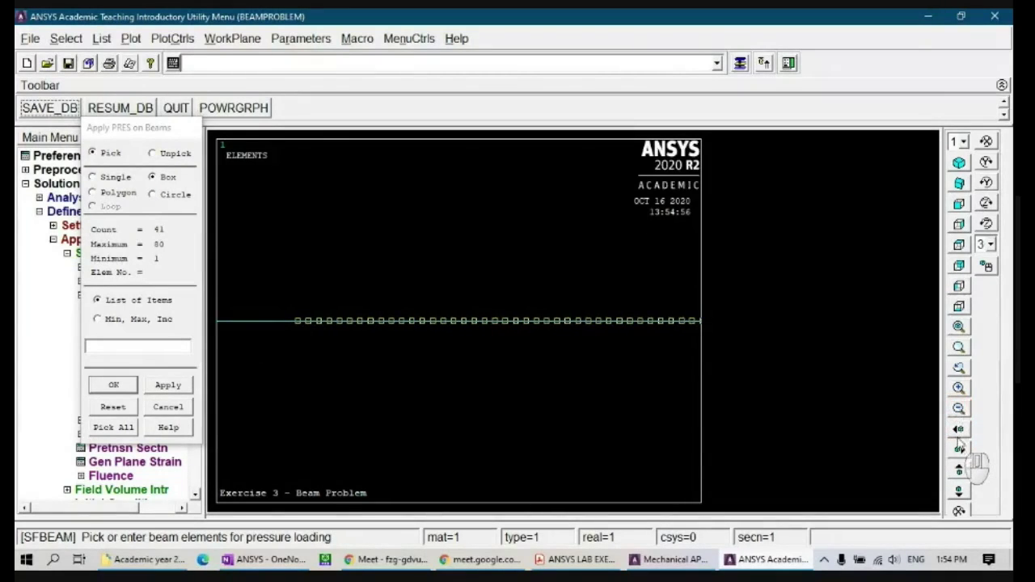
{"action": "left_click", "coordinate": [960, 431]}
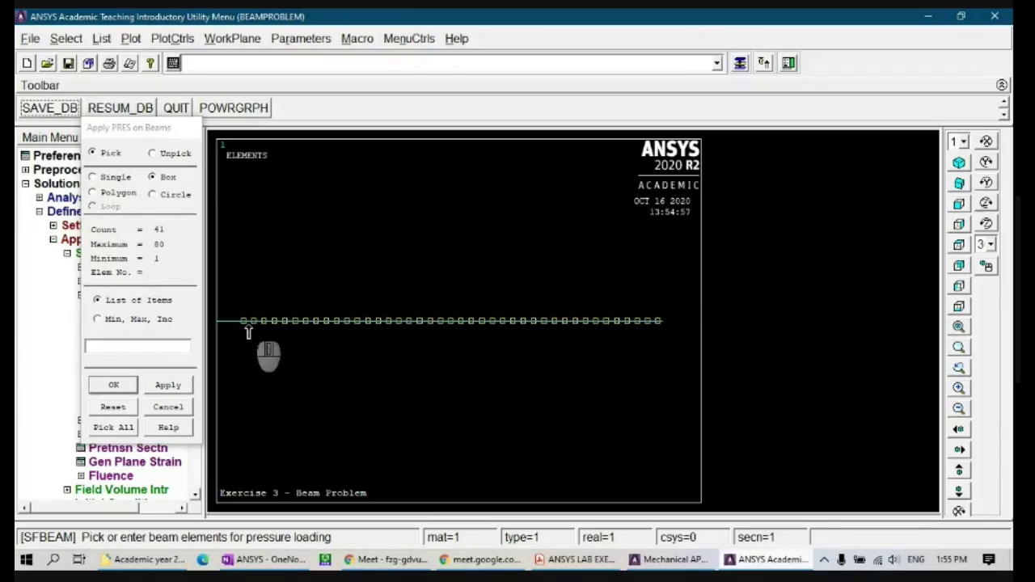
{"action": "left_click", "coordinate": [94, 178]}
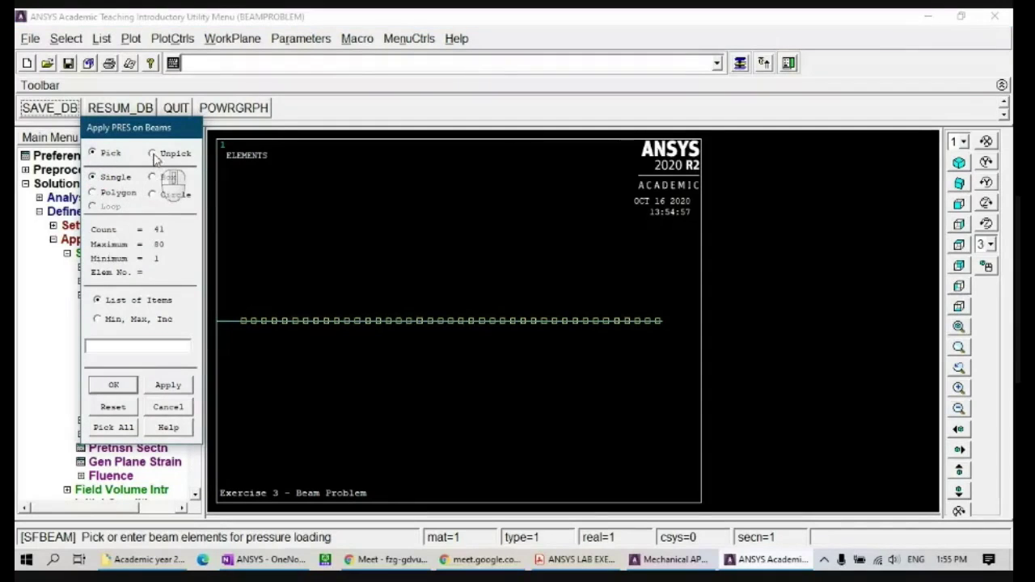
{"action": "left_click", "coordinate": [153, 154]}
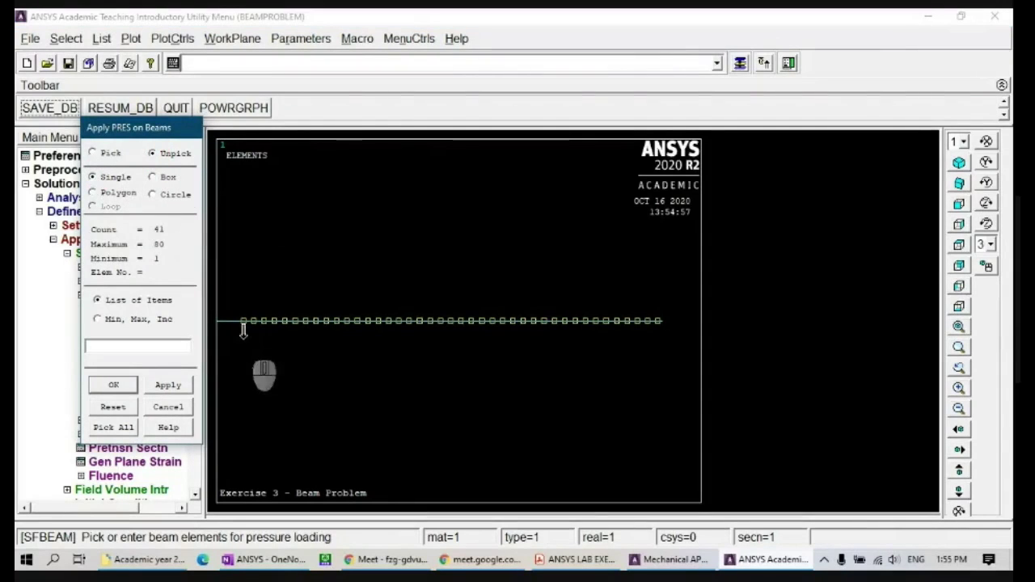
{"action": "left_click", "coordinate": [241, 308]}
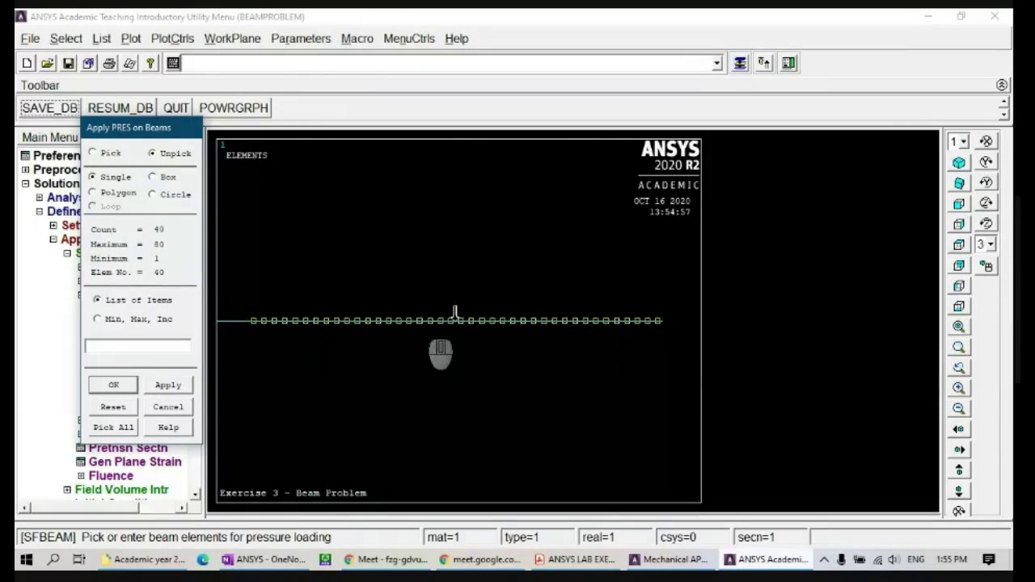
{"action": "left_click", "coordinate": [114, 385]}
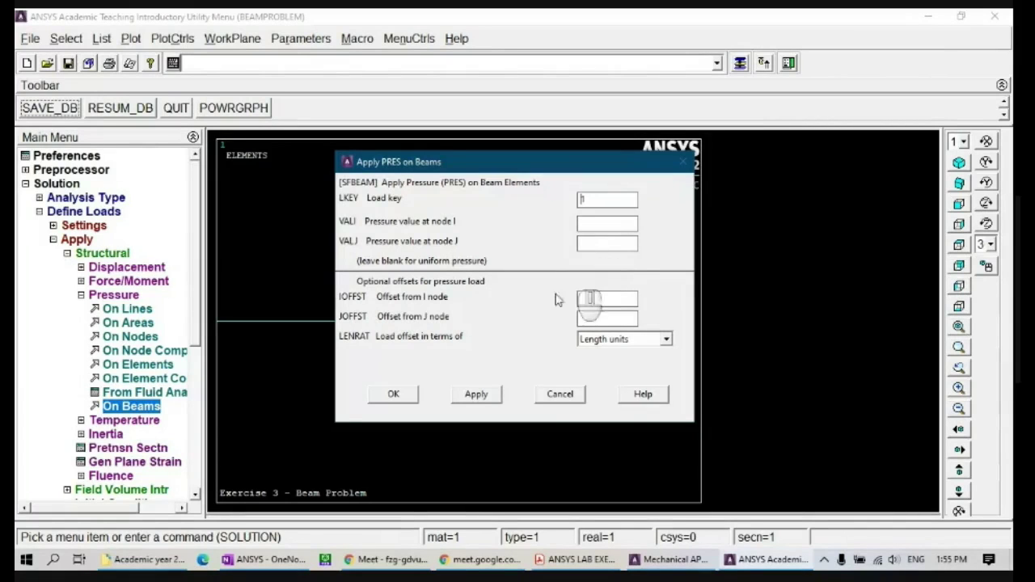
- Check the UDL in the exercise PDF, then apply a uniform pressure of 10e3 with load key 1 to the selected beam elements
{"action": "left_click", "coordinate": [588, 559]}
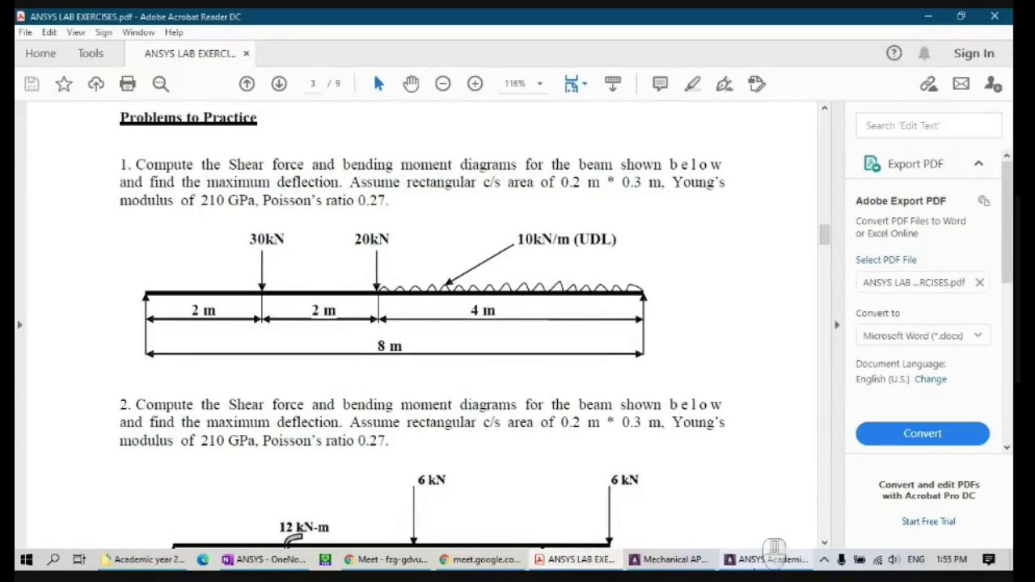
{"action": "left_click", "coordinate": [758, 560]}
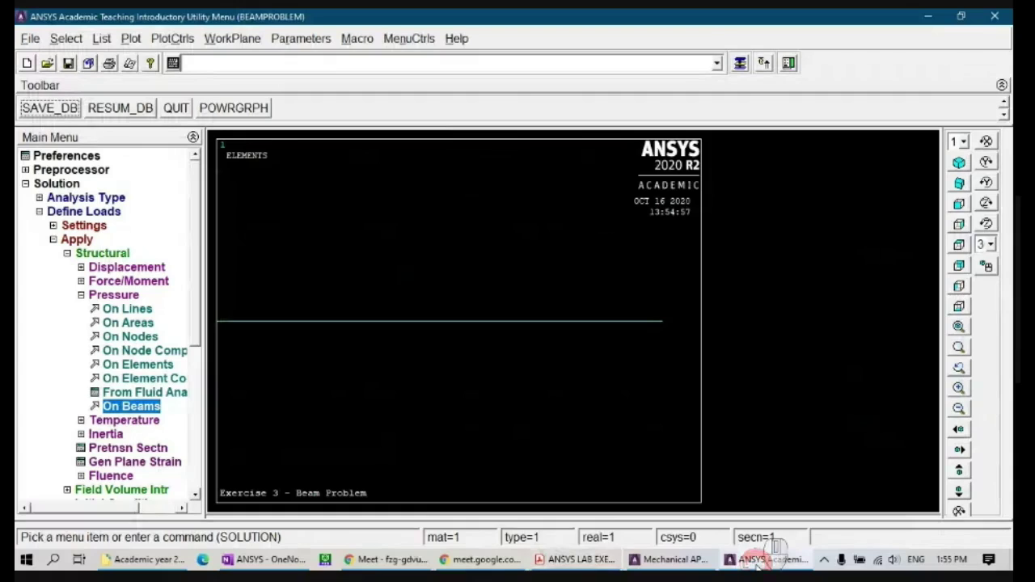
{"action": "left_click", "coordinate": [739, 63]}
{"action": "left_click", "coordinate": [606, 225]}
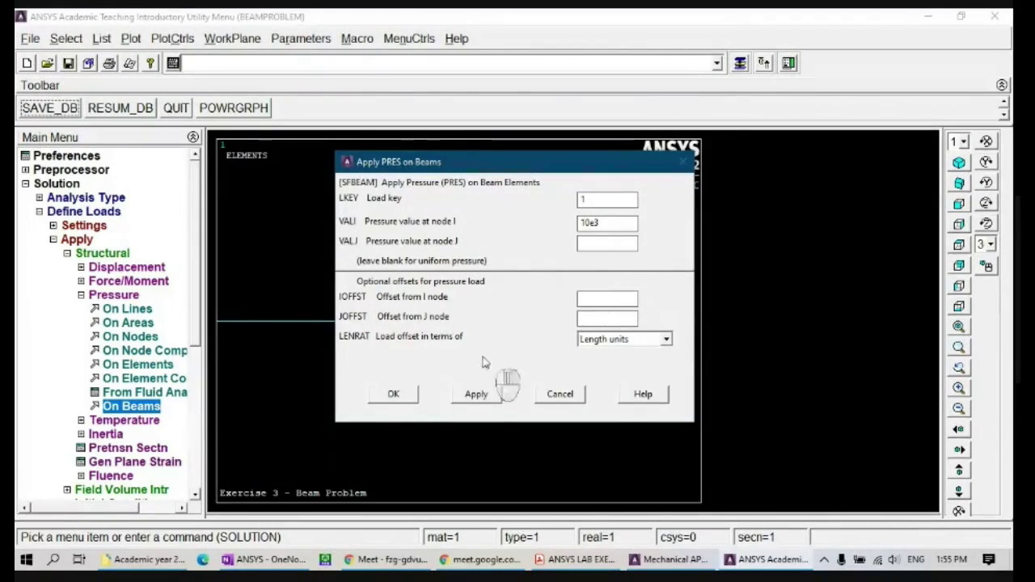
{"action": "left_click", "coordinate": [394, 395]}
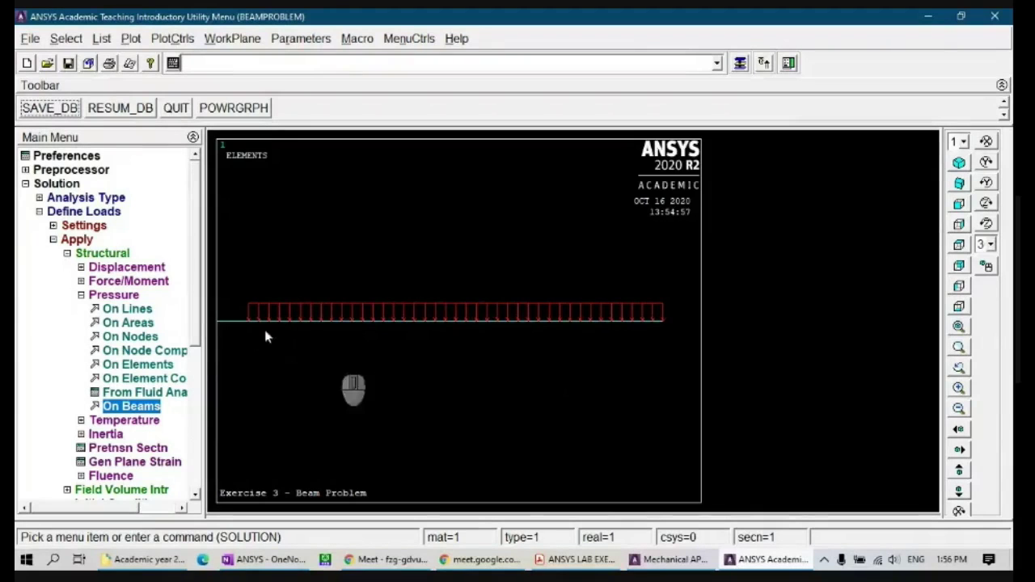
- Examine the extent of the distributed load along the beam, ending with the whole model fitted to the window
{"action": "middle_click", "coordinate": [607, 337]}
{"action": "scroll", "coordinate": [607, 337], "scroll_direction": "down", "scroll_amount": 2}
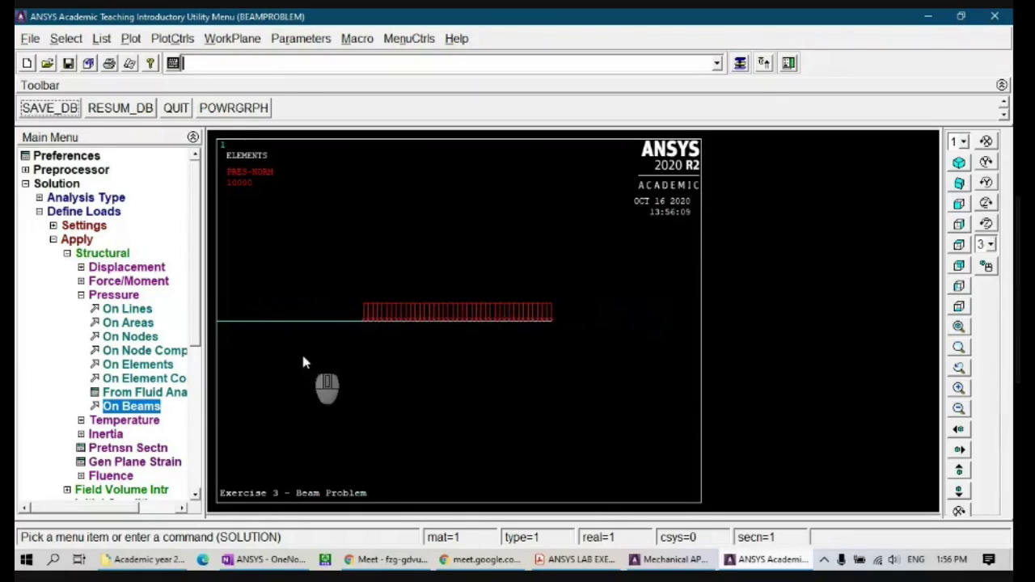
{"action": "scroll", "coordinate": [303, 356], "scroll_direction": "down", "scroll_amount": 5}
{"action": "scroll", "coordinate": [261, 321], "scroll_direction": "up", "scroll_amount": 3}
{"action": "scroll", "coordinate": [262, 322], "scroll_direction": "down", "scroll_amount": 2}
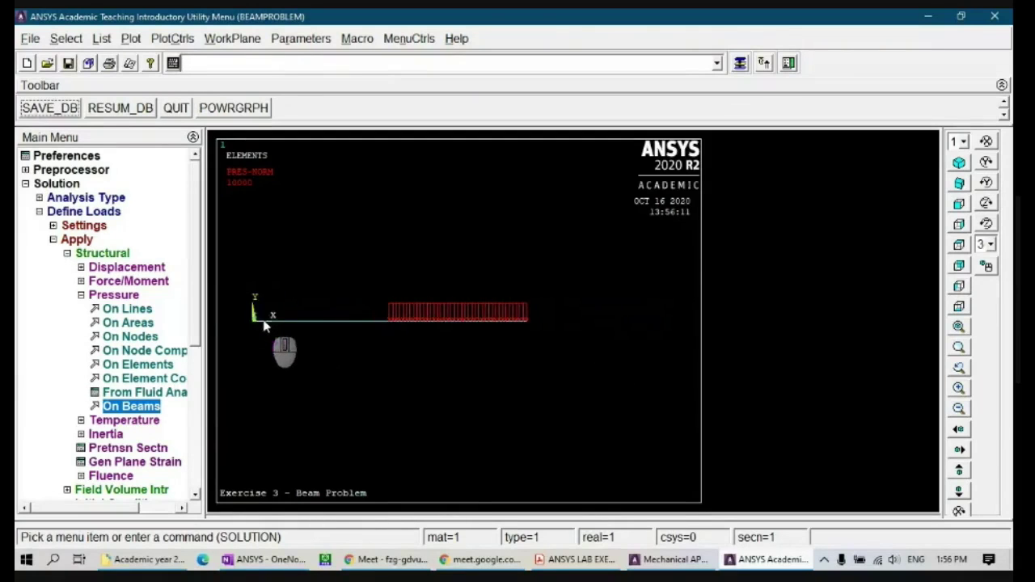
{"action": "scroll", "coordinate": [258, 316], "scroll_direction": "up", "scroll_amount": 1}
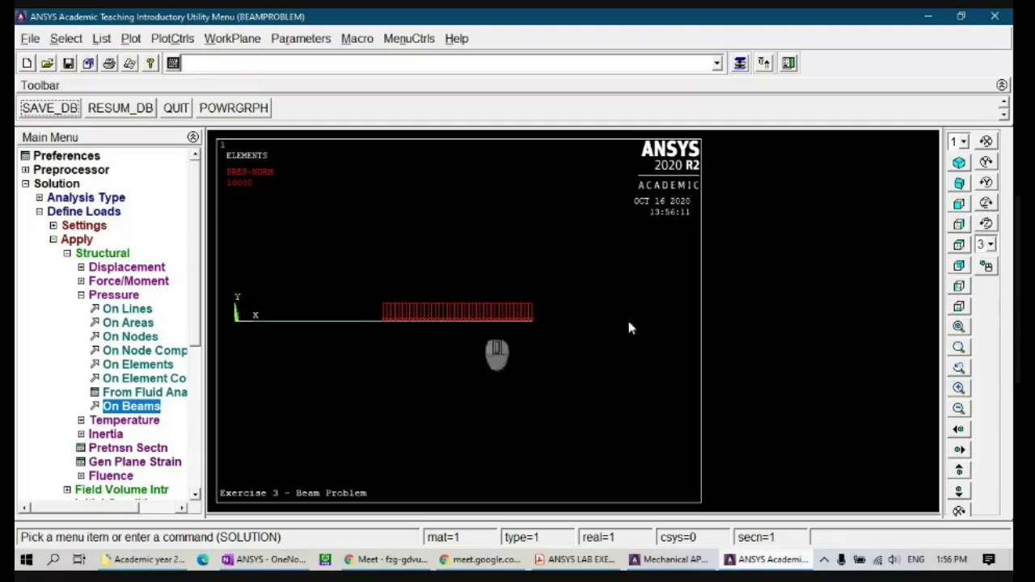
{"action": "left_click", "coordinate": [959, 326]}
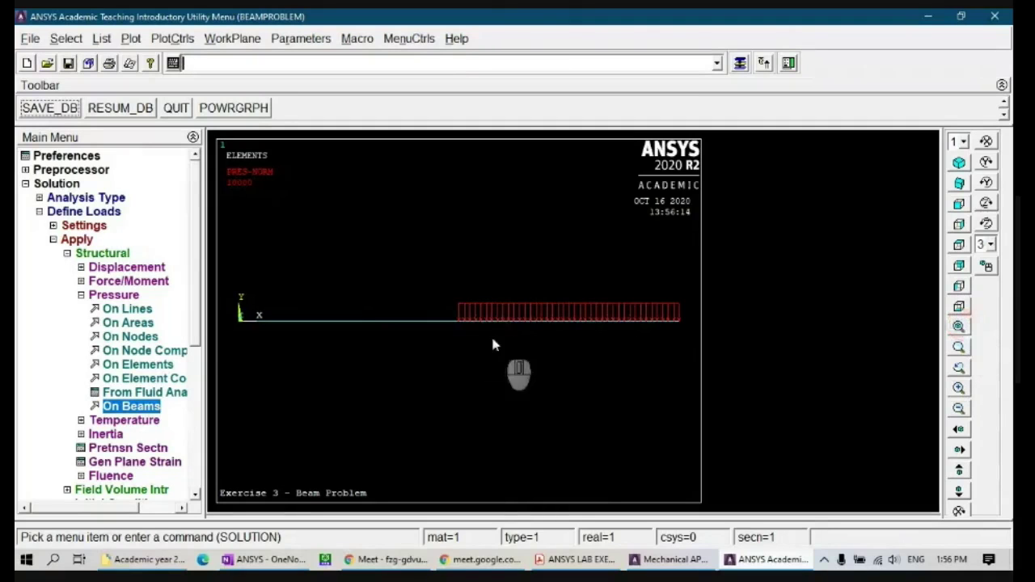
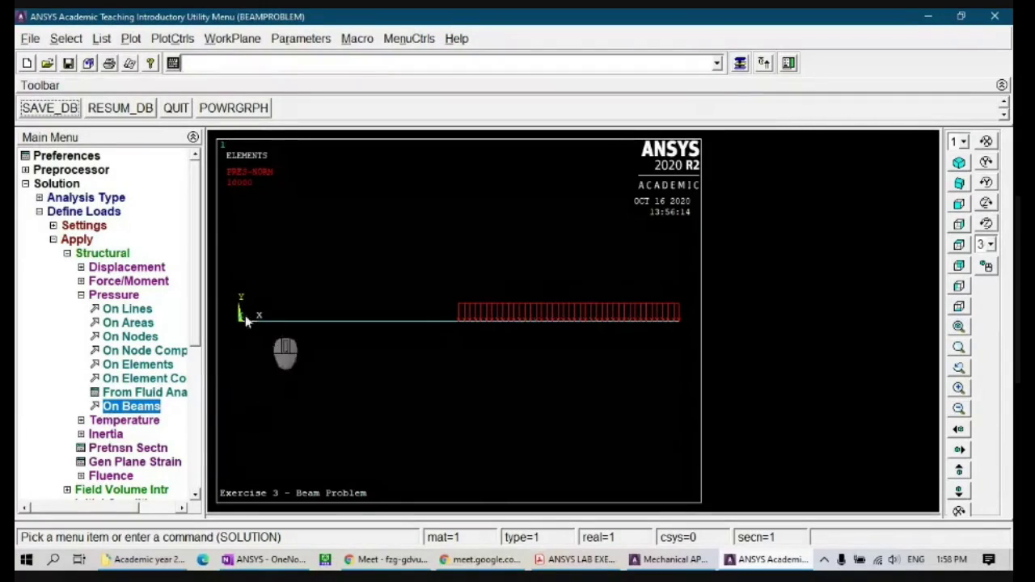
- Start the solution of the current load step
{"action": "left_click", "coordinate": [83, 212]}
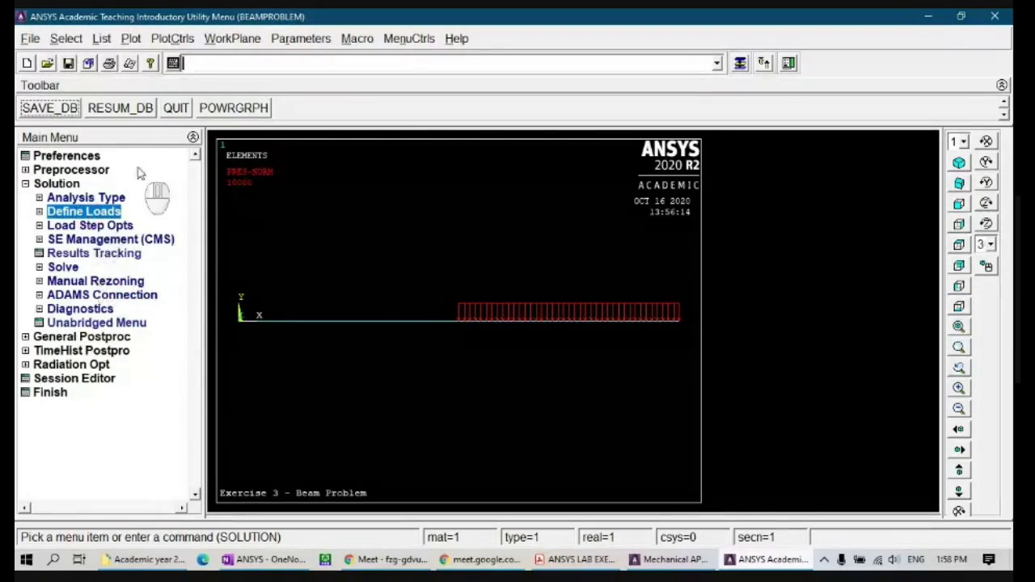
{"action": "left_click", "coordinate": [65, 269]}
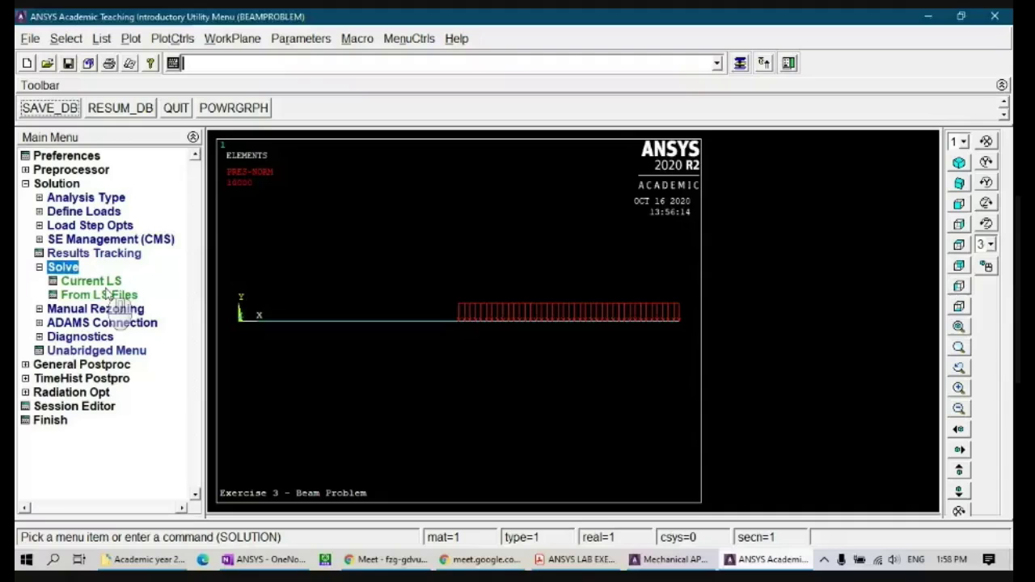
{"action": "left_click", "coordinate": [91, 281]}
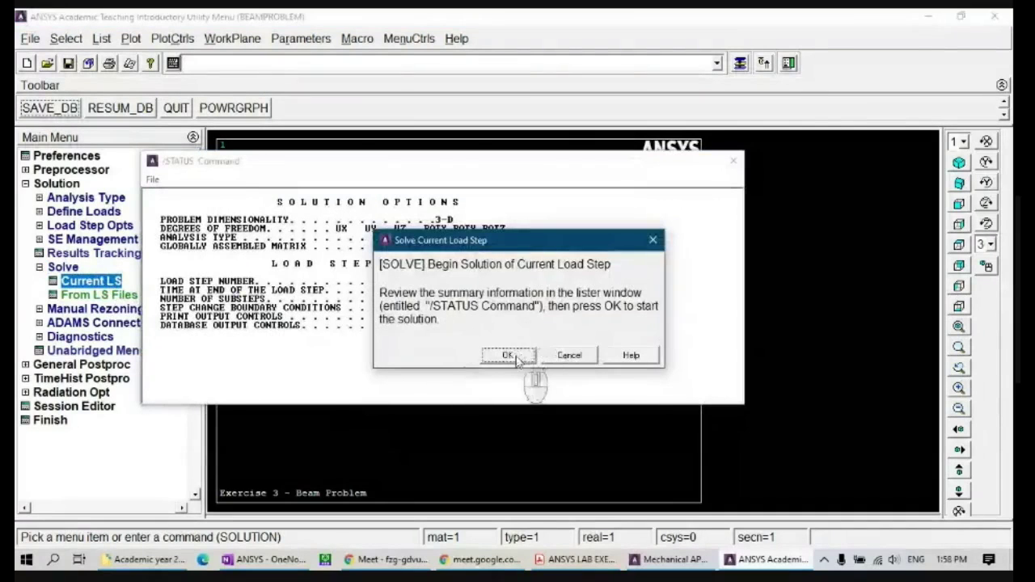
- Run the solution of the current load step and dismiss the completion note and the status listing
{"action": "left_click", "coordinate": [514, 355]}
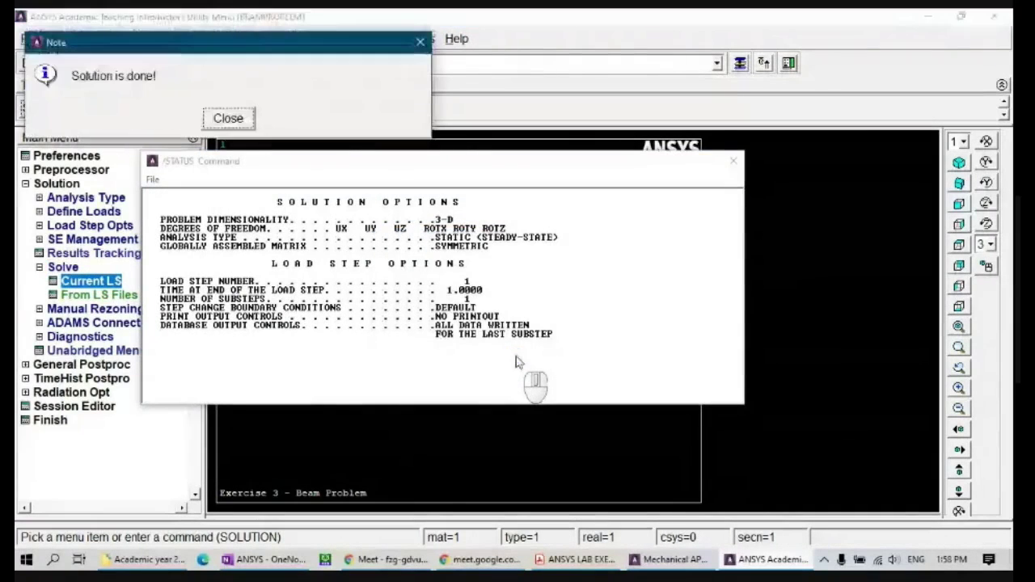
{"action": "left_click", "coordinate": [225, 121]}
{"action": "left_click", "coordinate": [733, 161]}
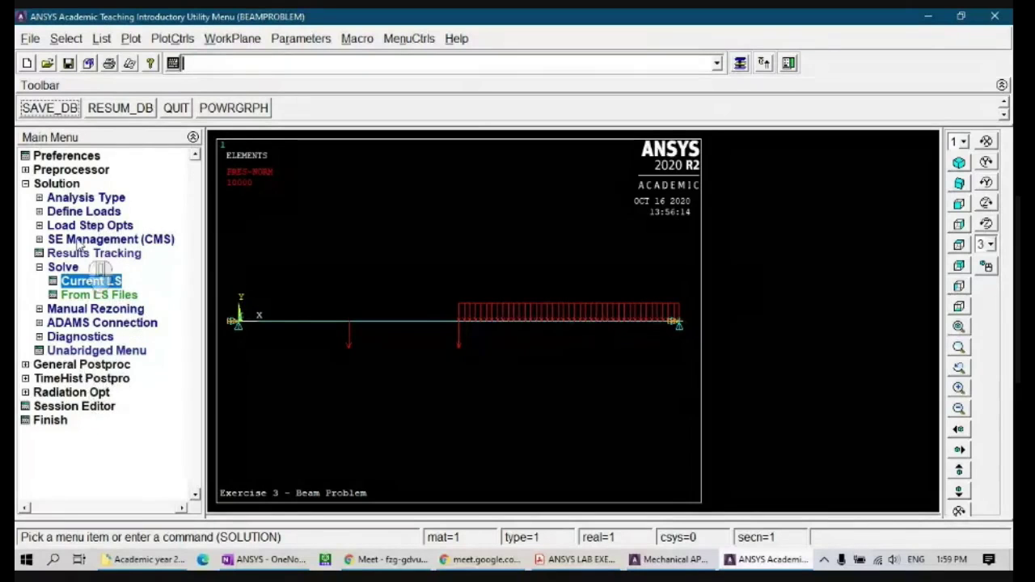
- Plot the nodal contour of the displacement vector sum on the beam's deformed shape with undeformed edge
{"action": "left_click", "coordinate": [82, 365]}
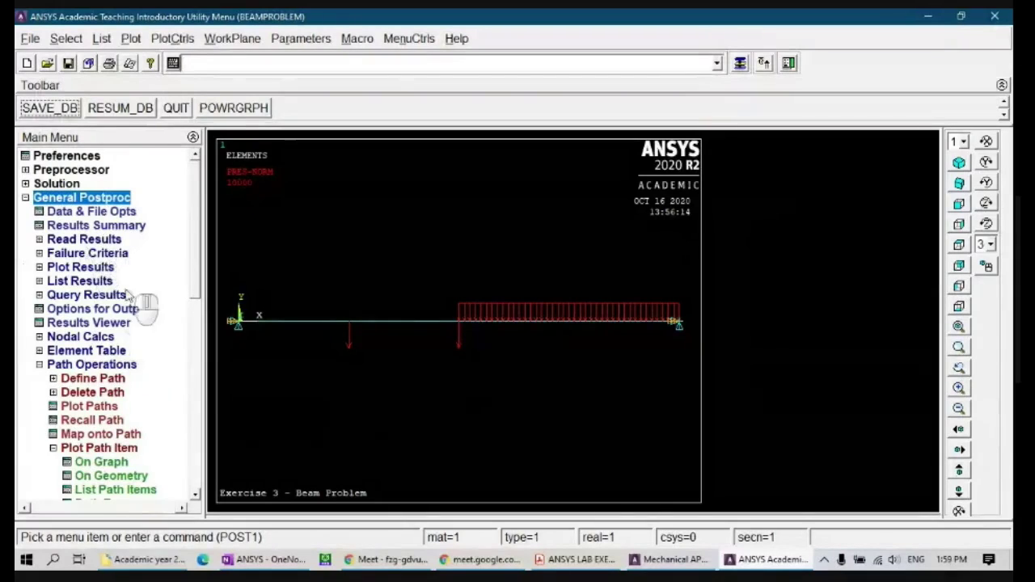
{"action": "left_click", "coordinate": [81, 267]}
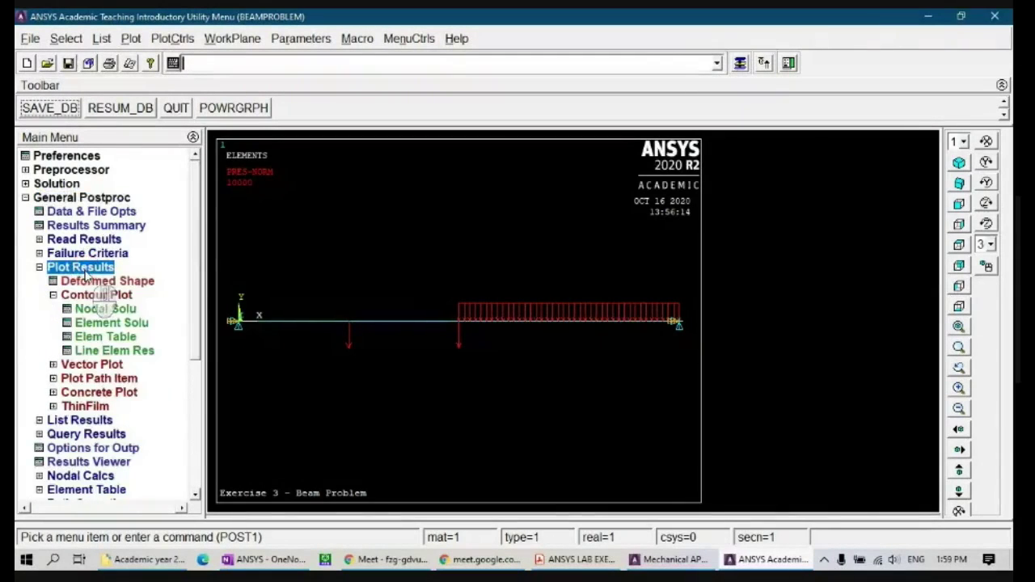
{"action": "left_click", "coordinate": [107, 309]}
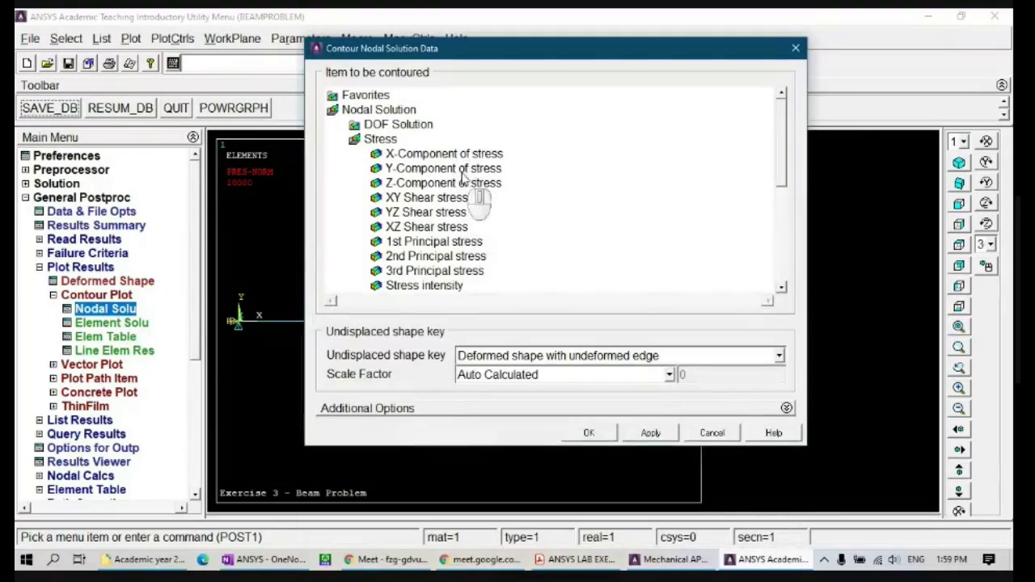
{"action": "left_click", "coordinate": [457, 169]}
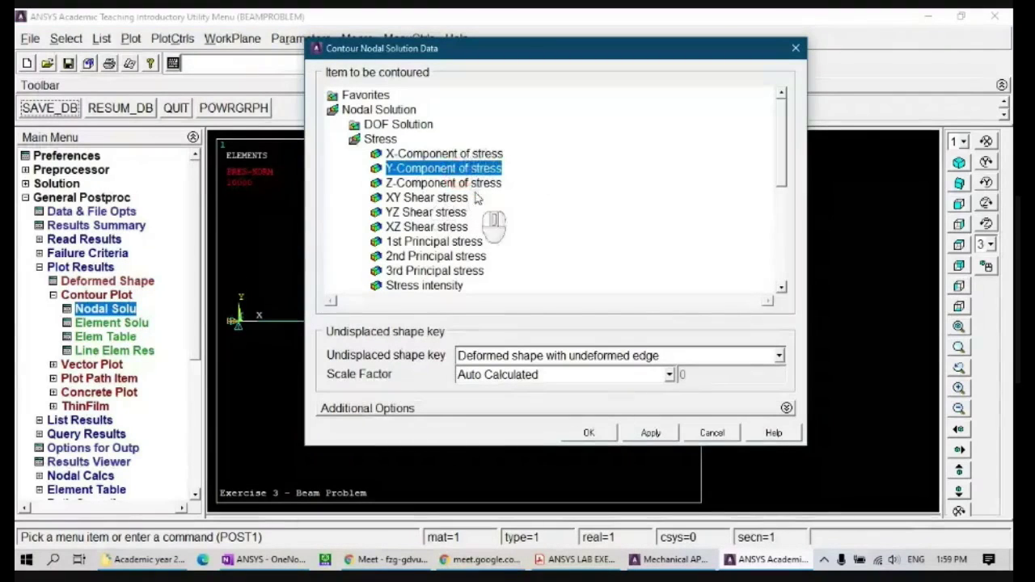
{"action": "left_click", "coordinate": [396, 125]}
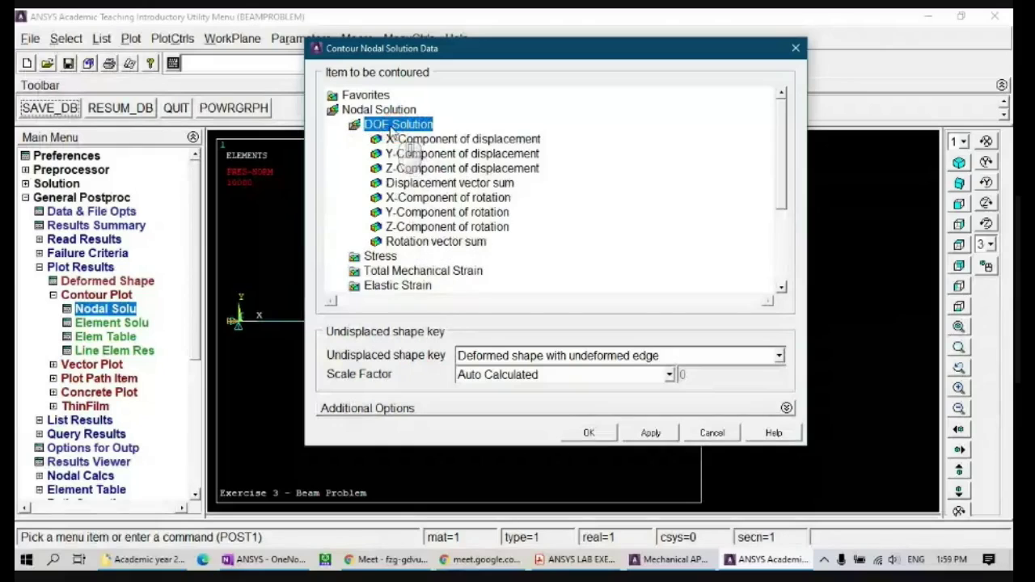
{"action": "left_click", "coordinate": [471, 154]}
{"action": "left_click", "coordinate": [478, 184]}
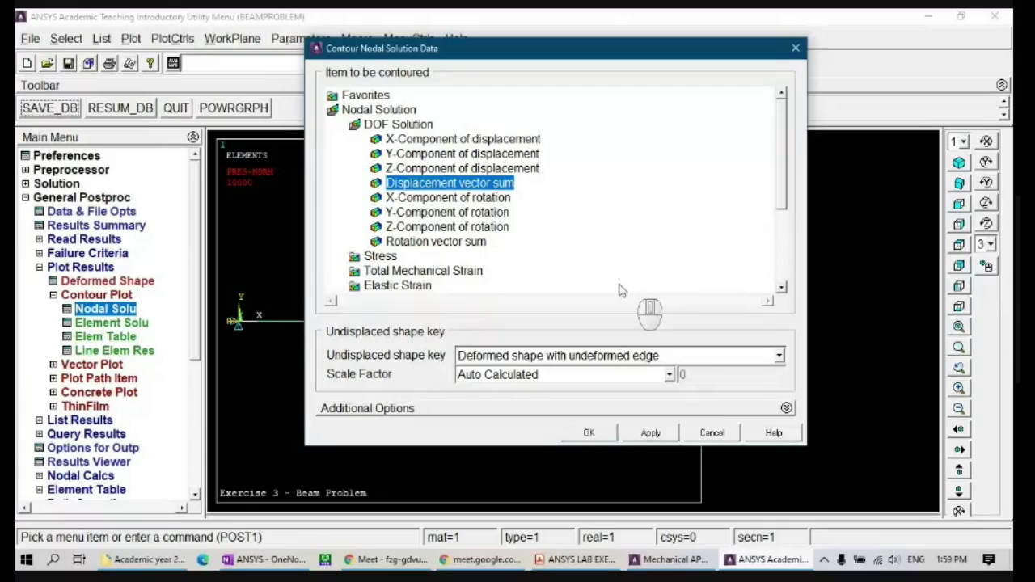
{"action": "left_click", "coordinate": [589, 433]}
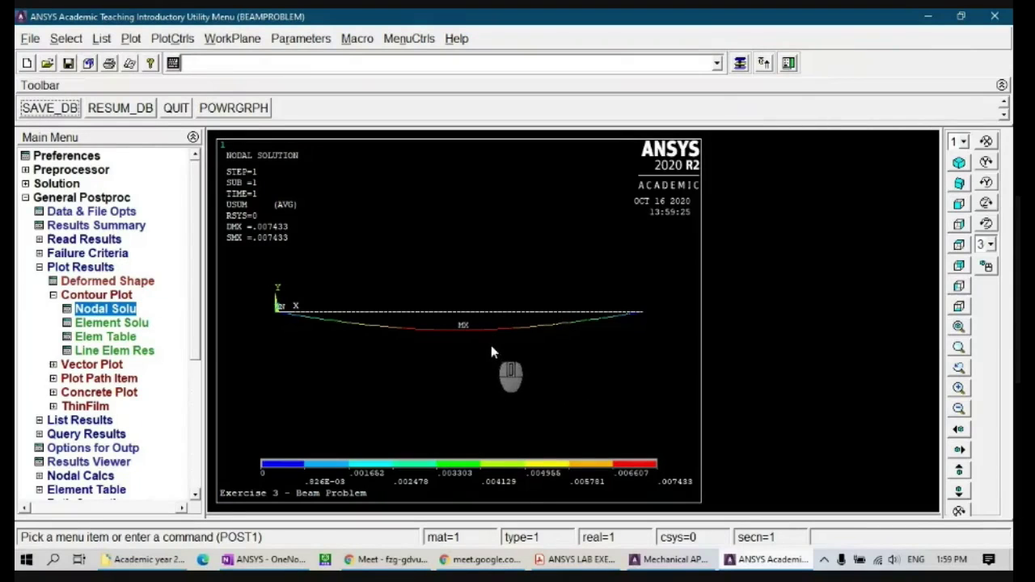
- Try to plot the beam's nodal von Mises stress contour with the deformed shape and undeformed edge
{"action": "left_click", "coordinate": [122, 310]}
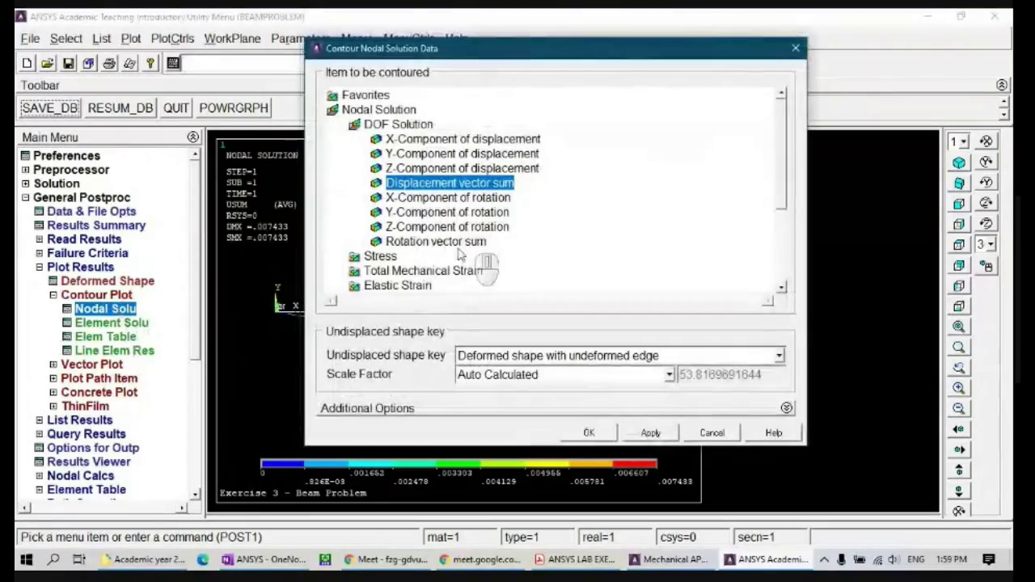
{"action": "left_click", "coordinate": [381, 256]}
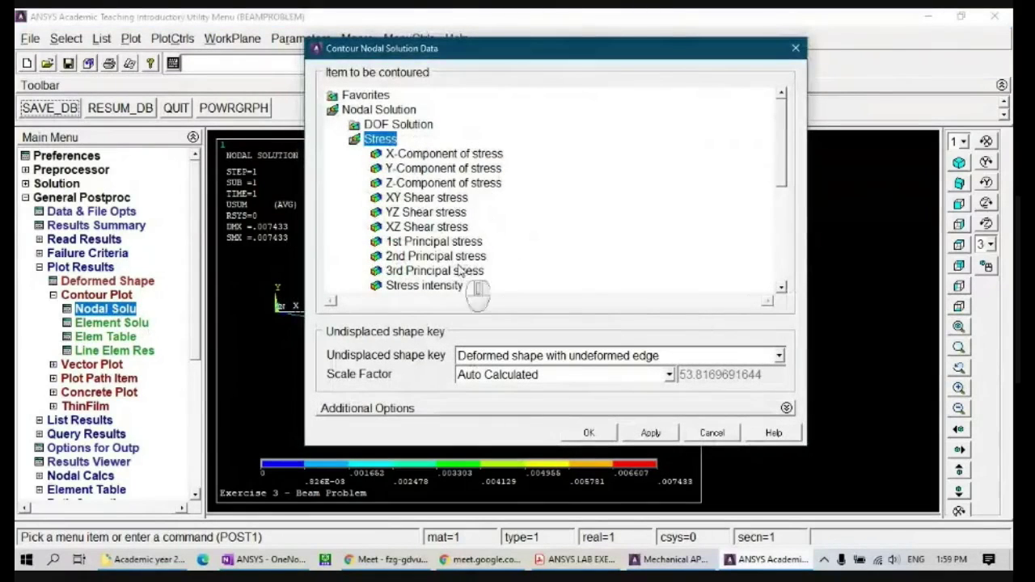
{"action": "left_click_drag", "start_coordinate": [783, 136], "coordinate": [780, 162]}
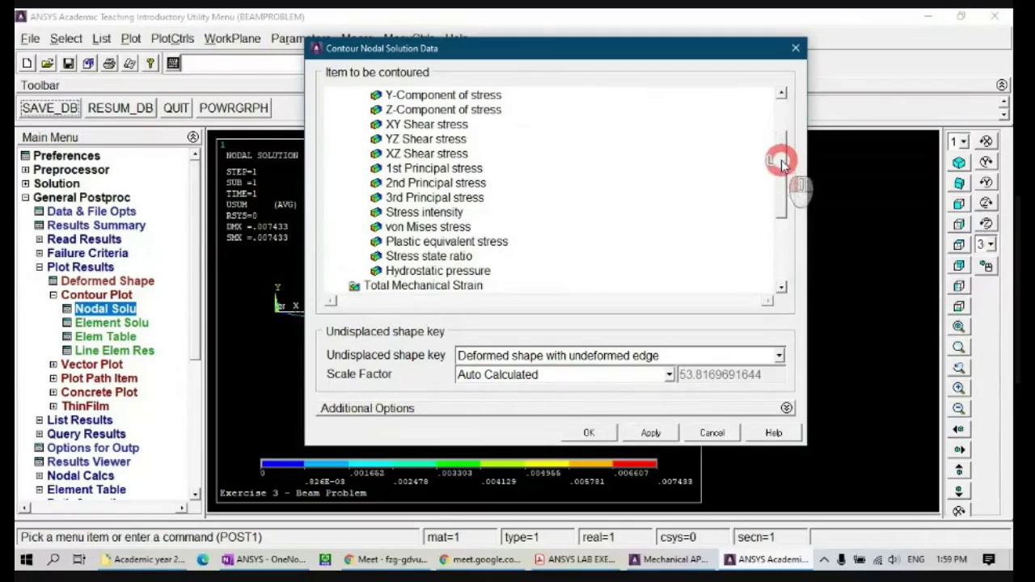
{"action": "left_click", "coordinate": [429, 227]}
{"action": "left_click", "coordinate": [599, 434]}
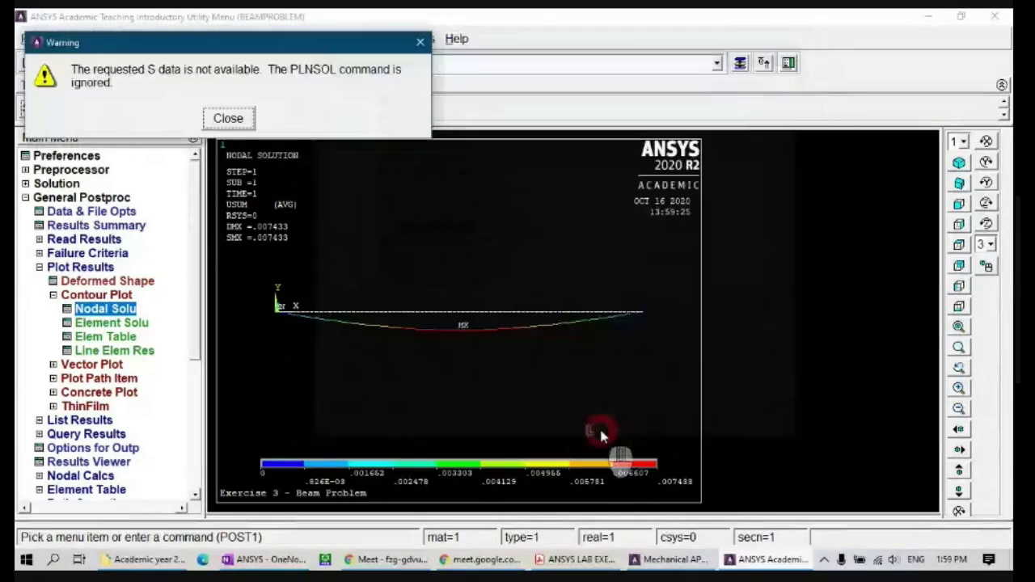
{"action": "left_click", "coordinate": [229, 121]}
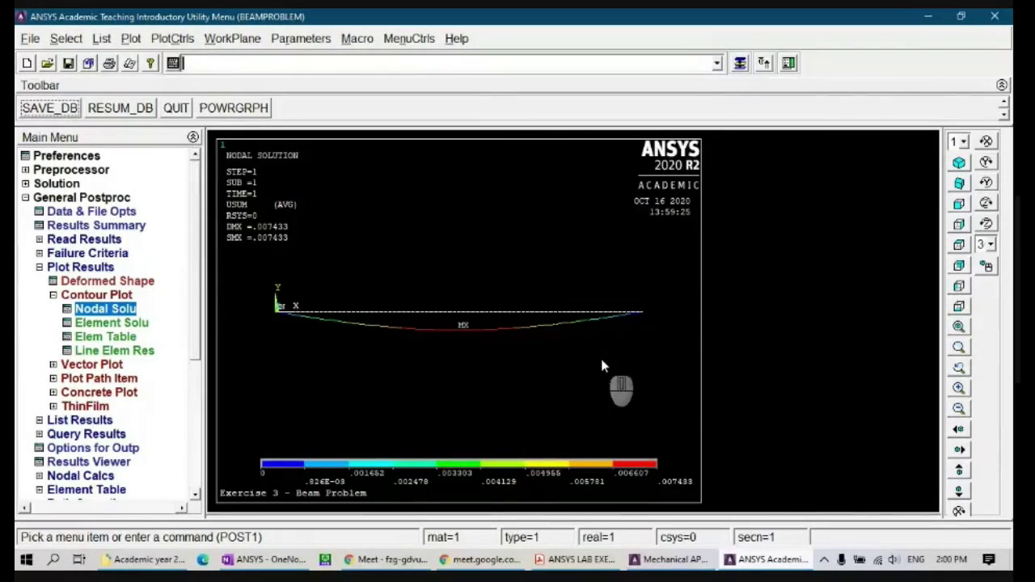
{"action": "left_click", "coordinate": [101, 310]}
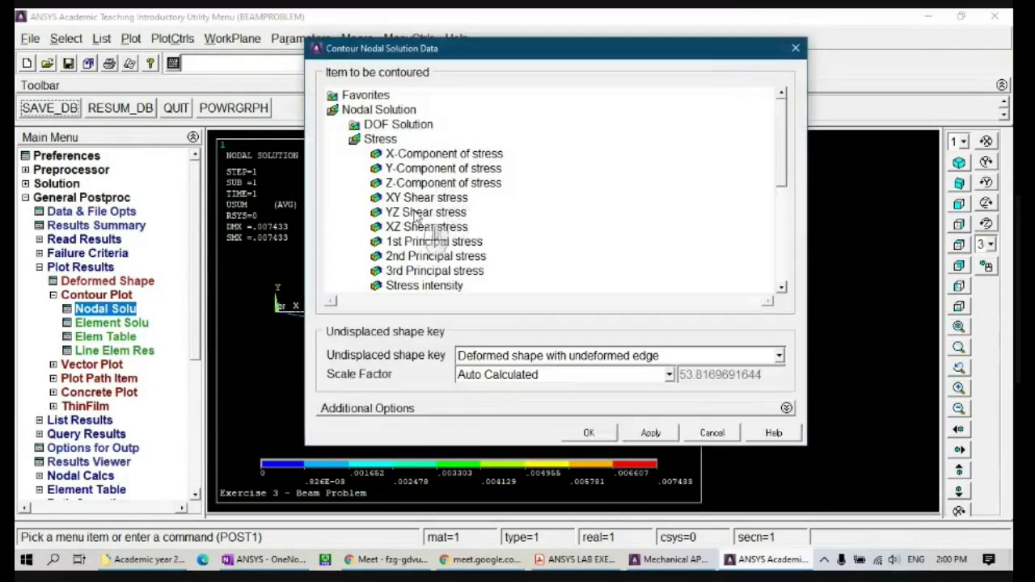
{"action": "left_click", "coordinate": [406, 129]}
{"action": "left_click", "coordinate": [407, 128]}
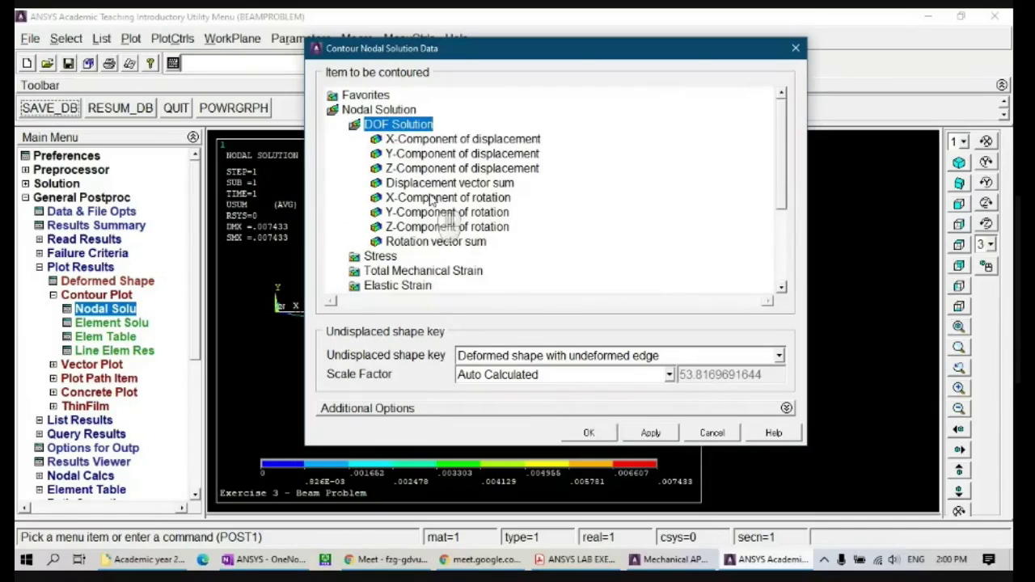
{"action": "left_click", "coordinate": [713, 432]}
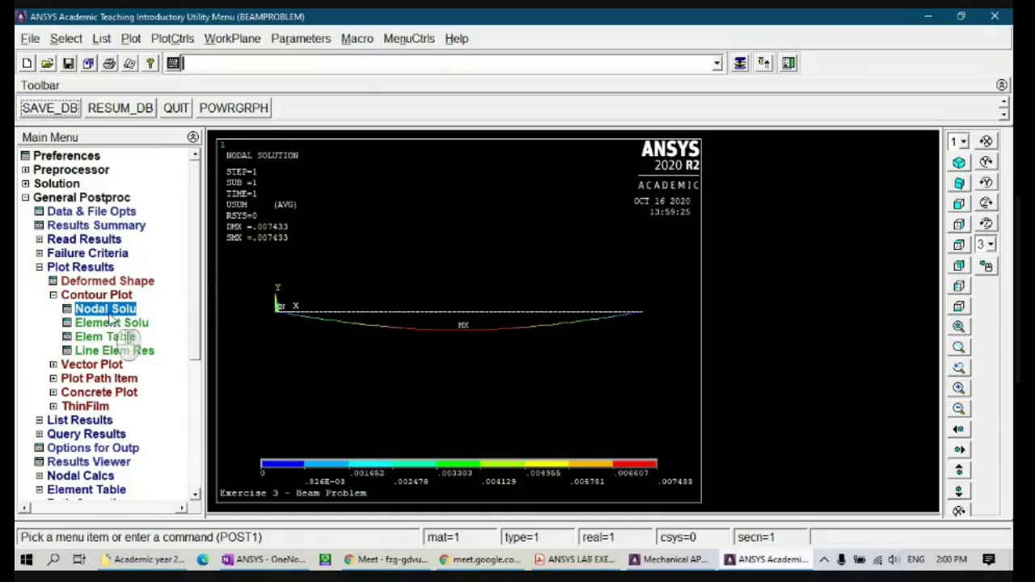
- Read the last set of results into the general postprocessor
{"action": "left_click", "coordinate": [102, 241]}
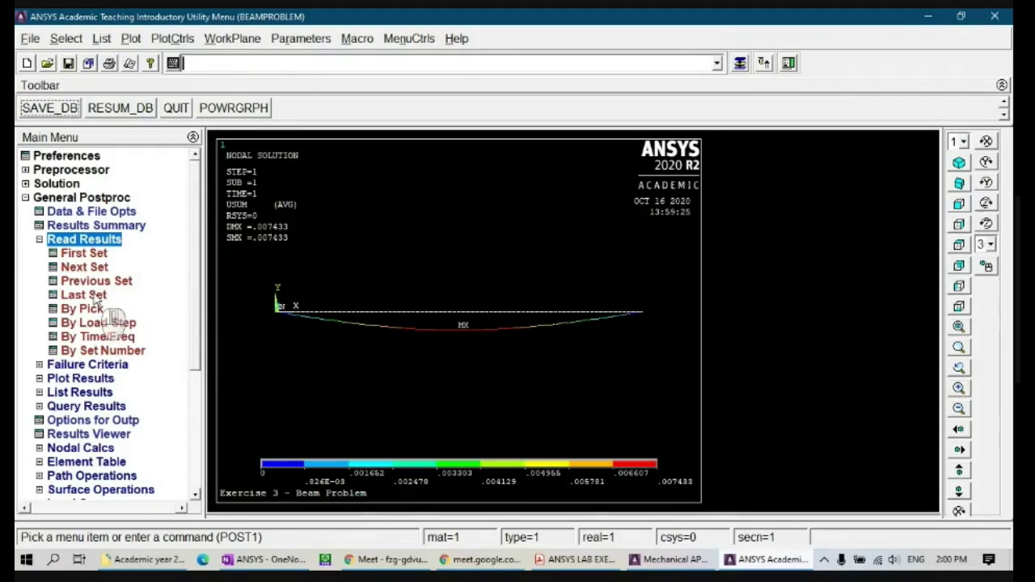
{"action": "left_click", "coordinate": [84, 296]}
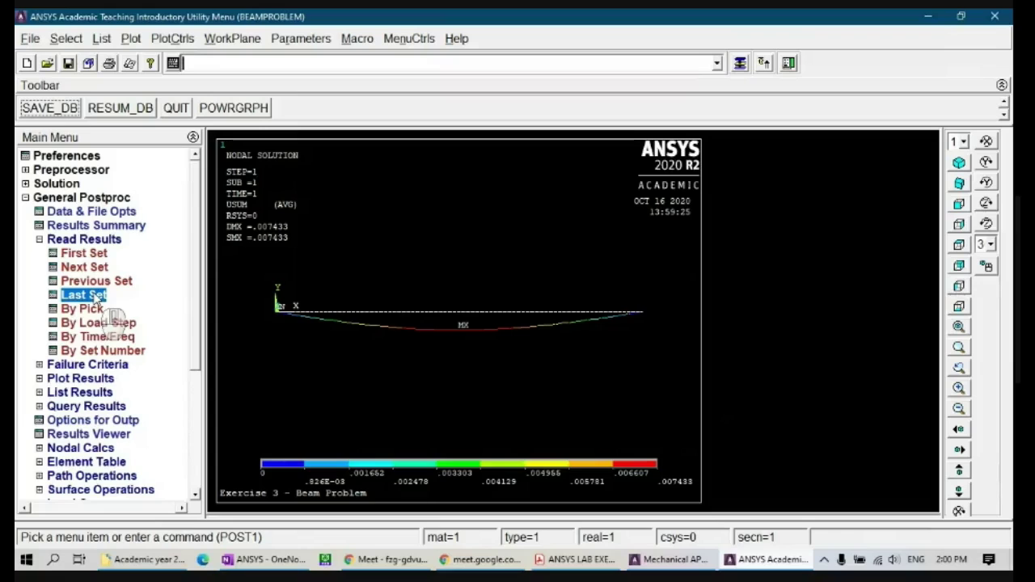
{"action": "left_click", "coordinate": [95, 298]}
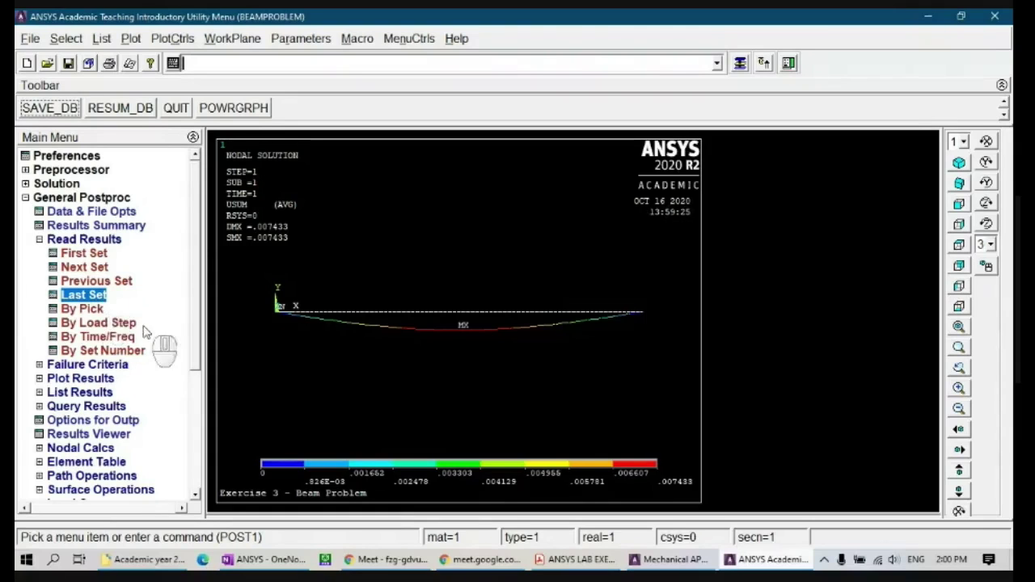
- Plot the von Mises stress nodal solution as a contour on the deformed beam with undeformed edge
{"action": "left_click", "coordinate": [81, 378]}
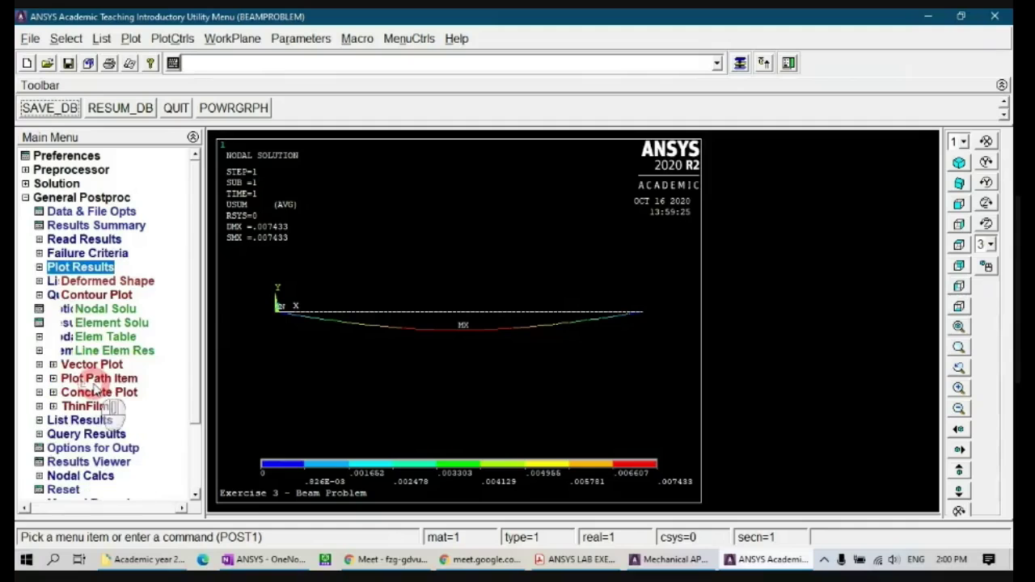
{"action": "left_click", "coordinate": [105, 311]}
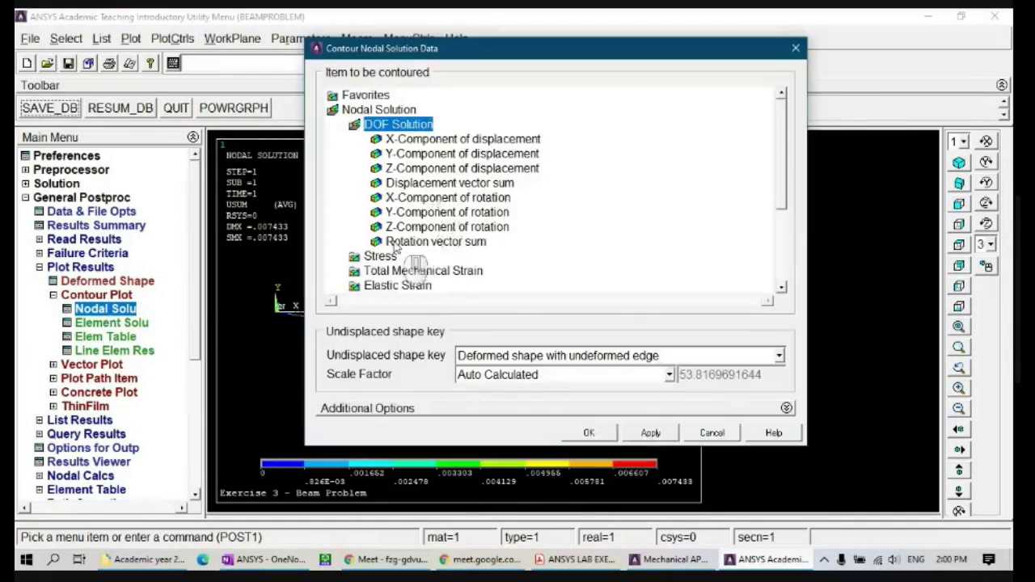
{"action": "left_click", "coordinate": [393, 256]}
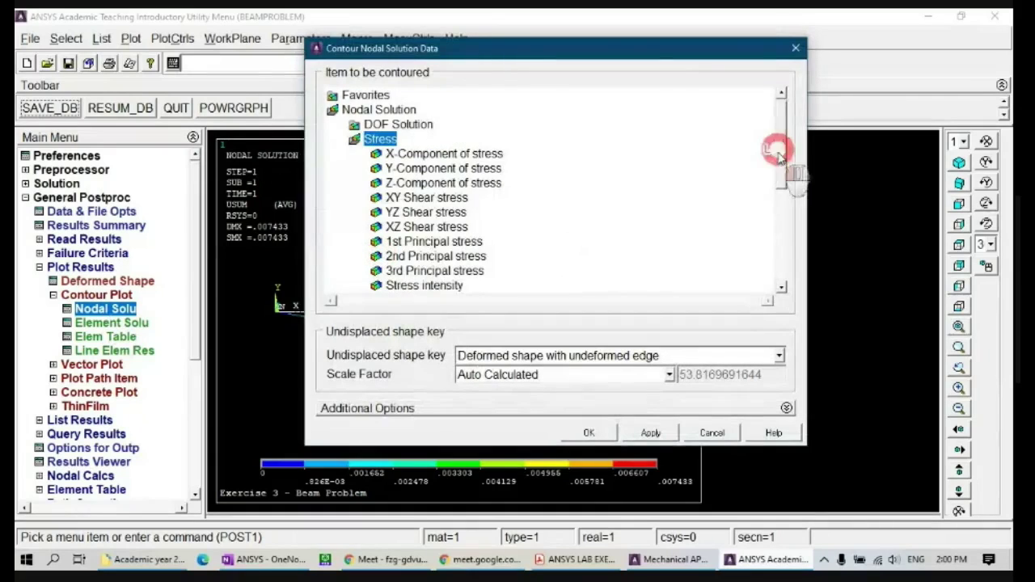
{"action": "left_click_drag", "start_coordinate": [777, 143], "coordinate": [775, 196]}
{"action": "left_click", "coordinate": [453, 198]}
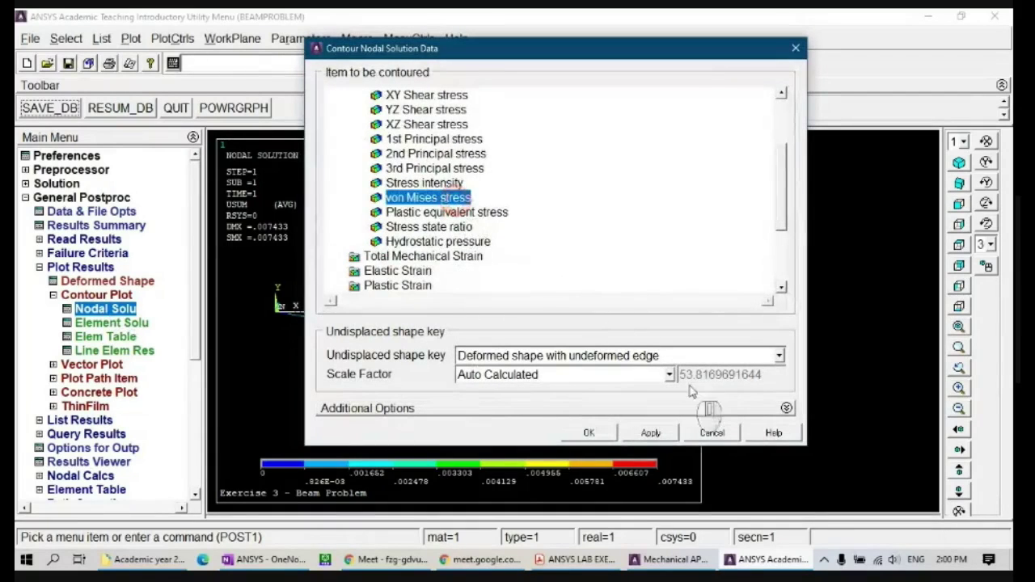
{"action": "left_click", "coordinate": [589, 434]}
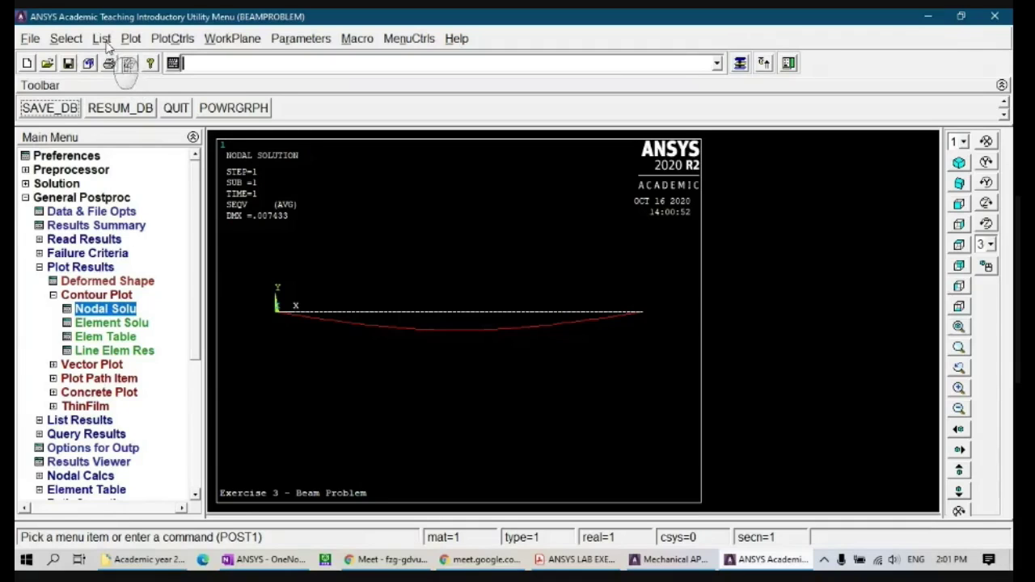
- List the nodal solution for von Mises stress, then dismiss the warning and the listing
{"action": "left_click", "coordinate": [59, 296]}
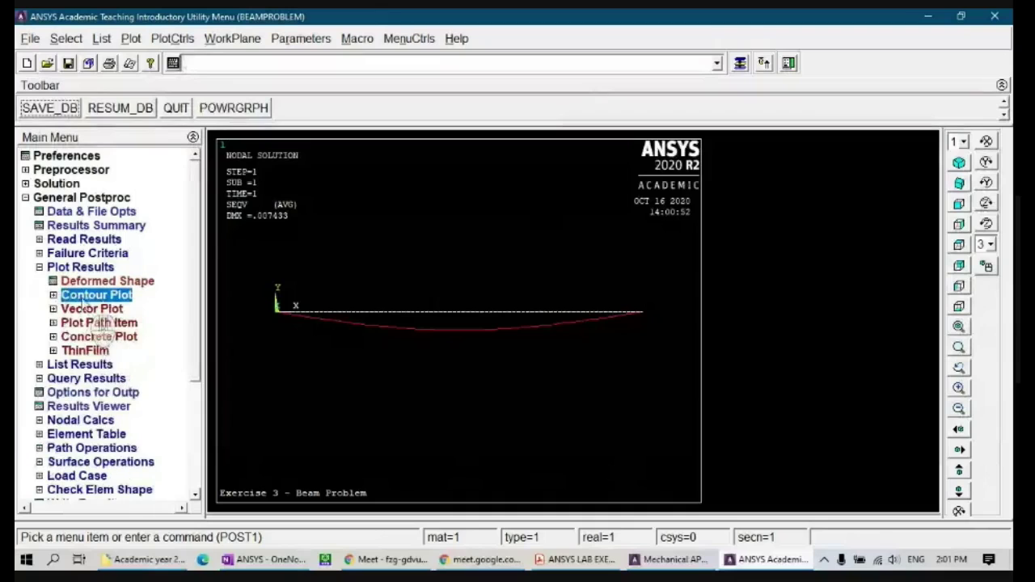
{"action": "left_click", "coordinate": [89, 365]}
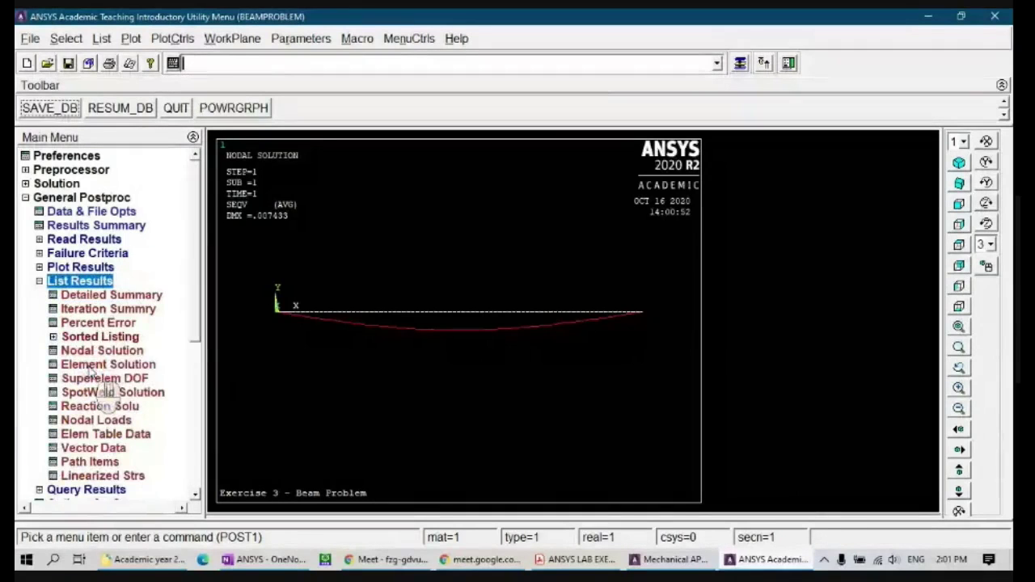
{"action": "left_click", "coordinate": [102, 351]}
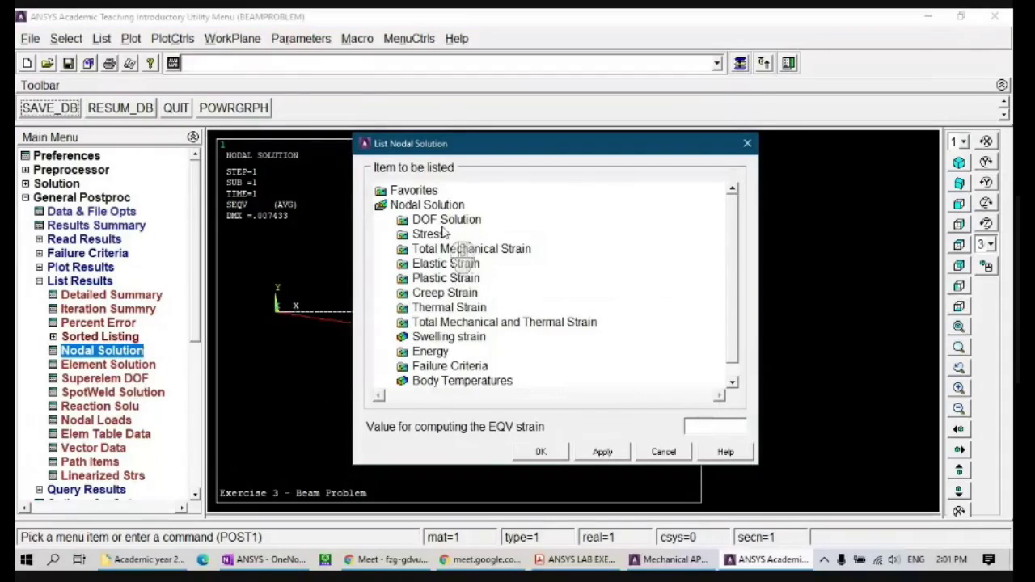
{"action": "left_click", "coordinate": [428, 236]}
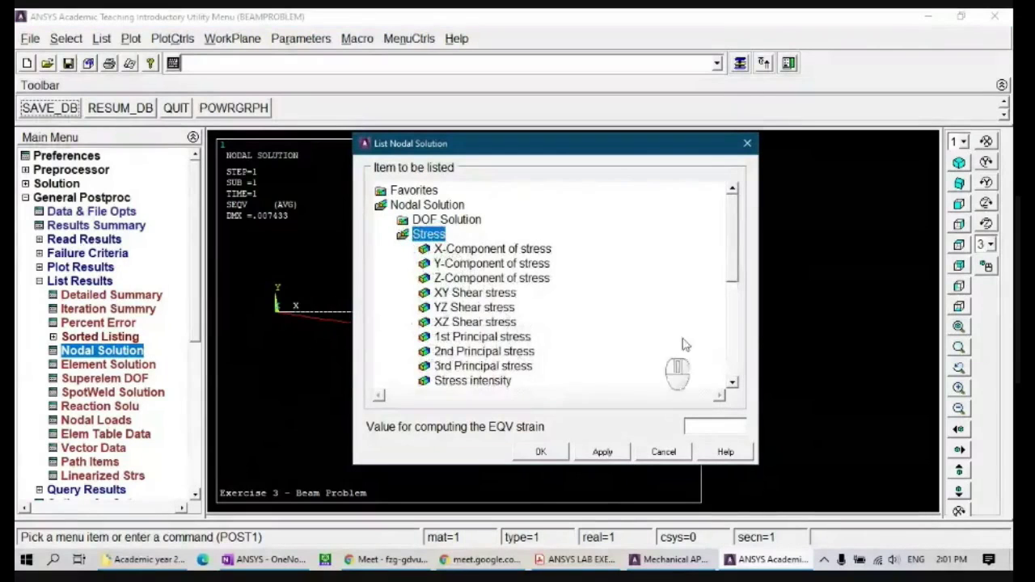
{"action": "left_click", "coordinate": [732, 382]}
{"action": "left_click", "coordinate": [732, 382]}
{"action": "left_click", "coordinate": [732, 381]}
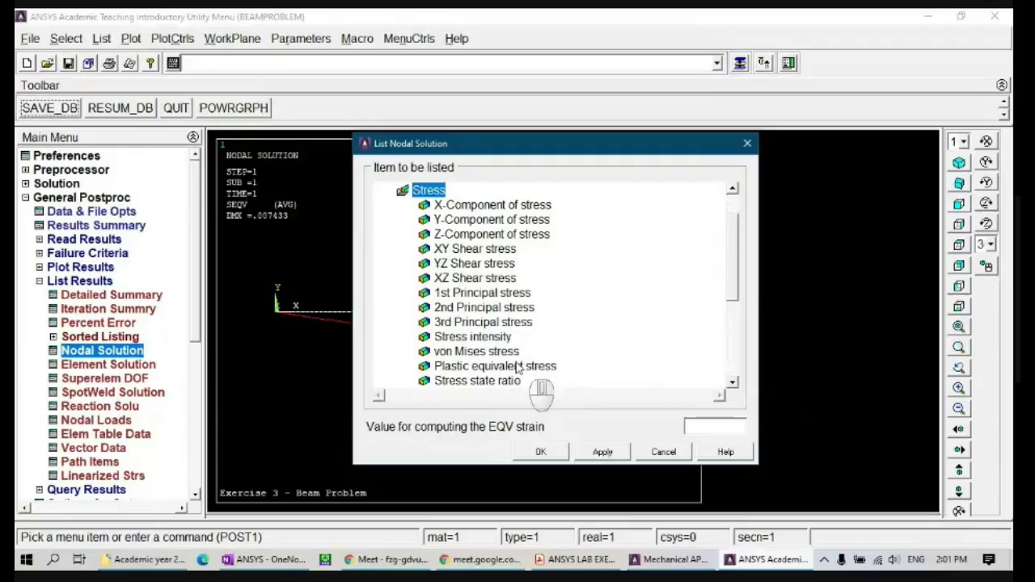
{"action": "left_click", "coordinate": [497, 352]}
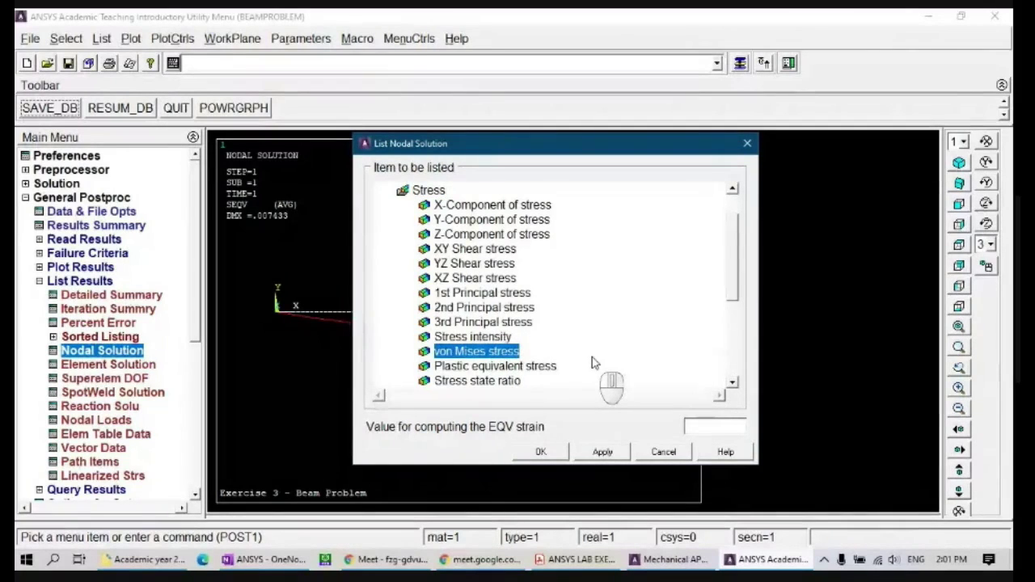
{"action": "left_click", "coordinate": [537, 454]}
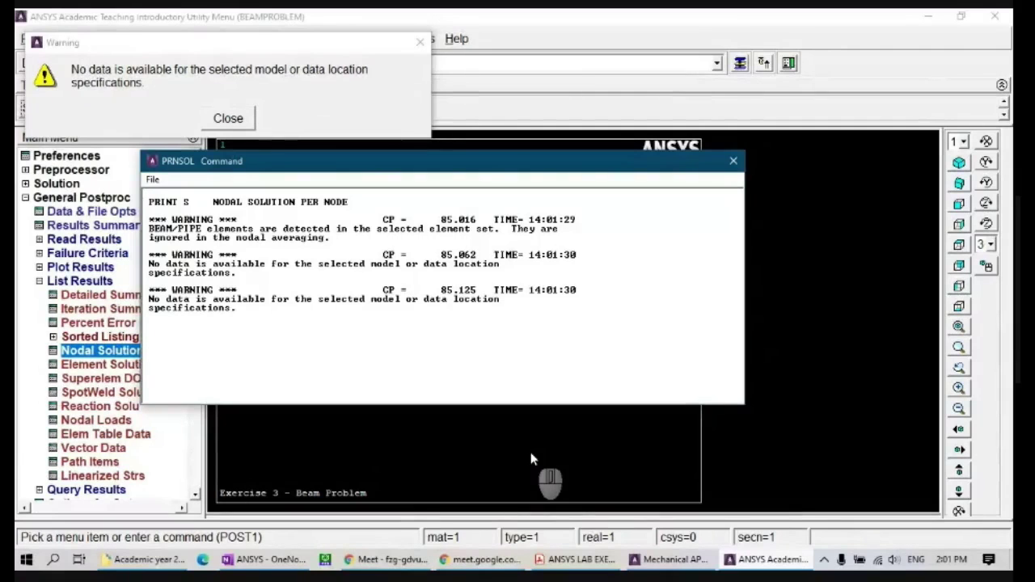
{"action": "left_click", "coordinate": [229, 119]}
{"action": "left_click", "coordinate": [733, 161]}
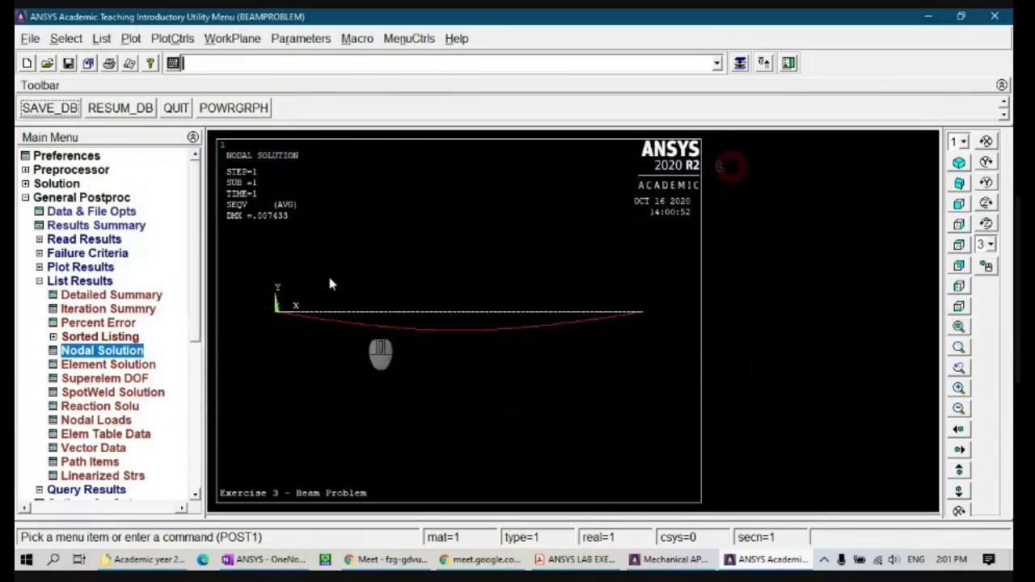
{"action": "left_click", "coordinate": [79, 281]}
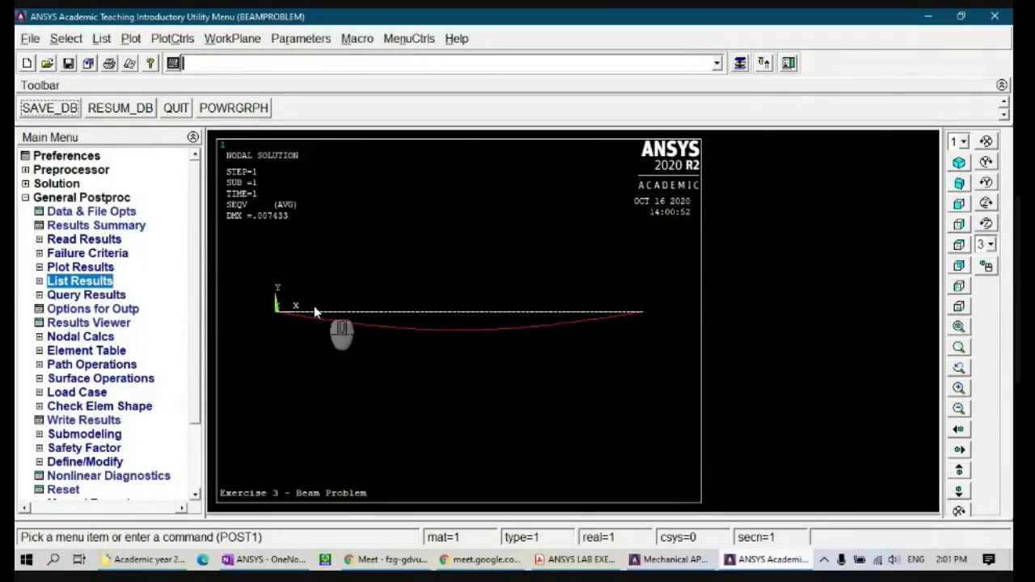
{"action": "left_click", "coordinate": [113, 351]}
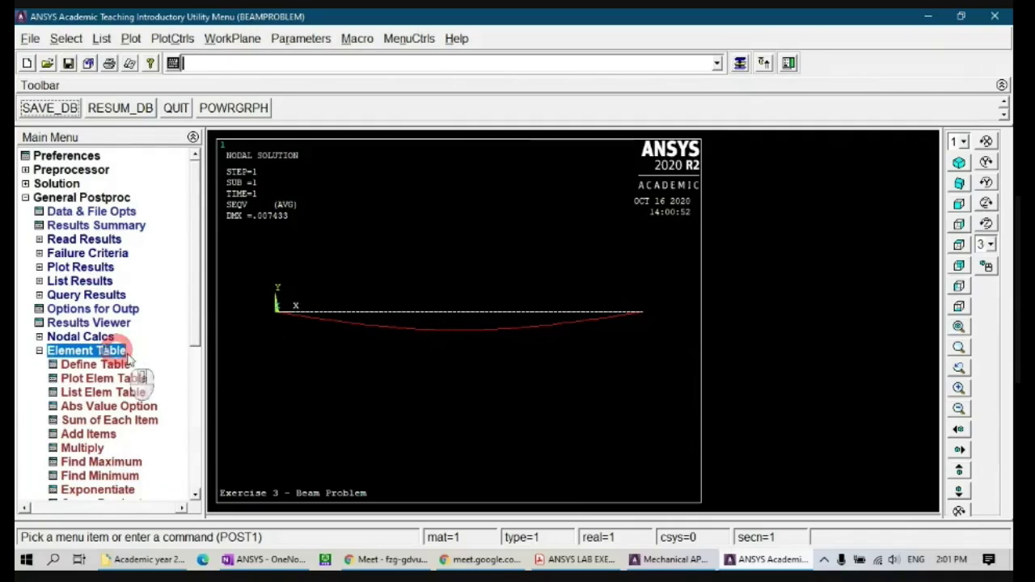
{"action": "left_click", "coordinate": [120, 351]}
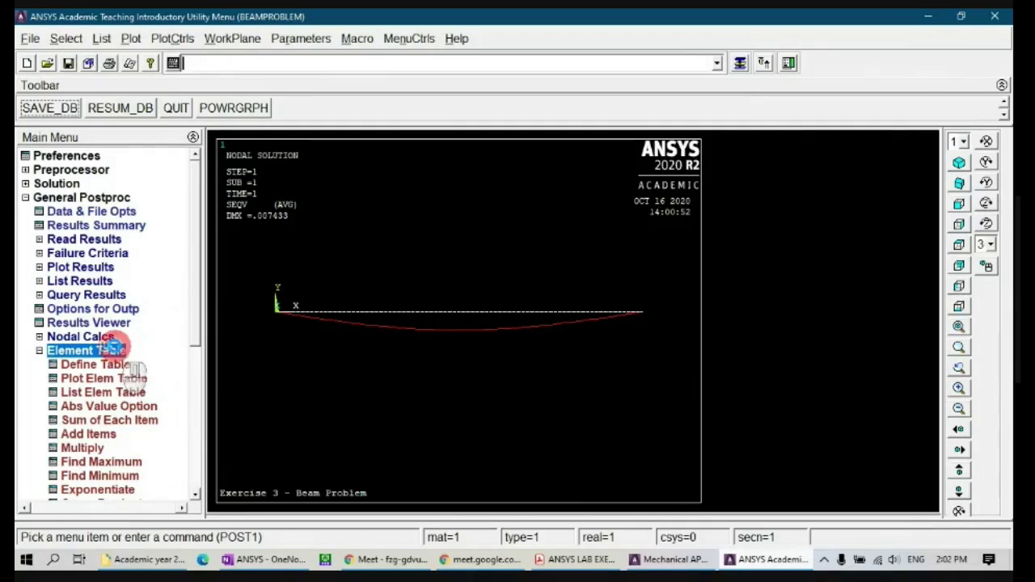
{"action": "left_click", "coordinate": [115, 199]}
{"action": "left_click", "coordinate": [113, 198]}
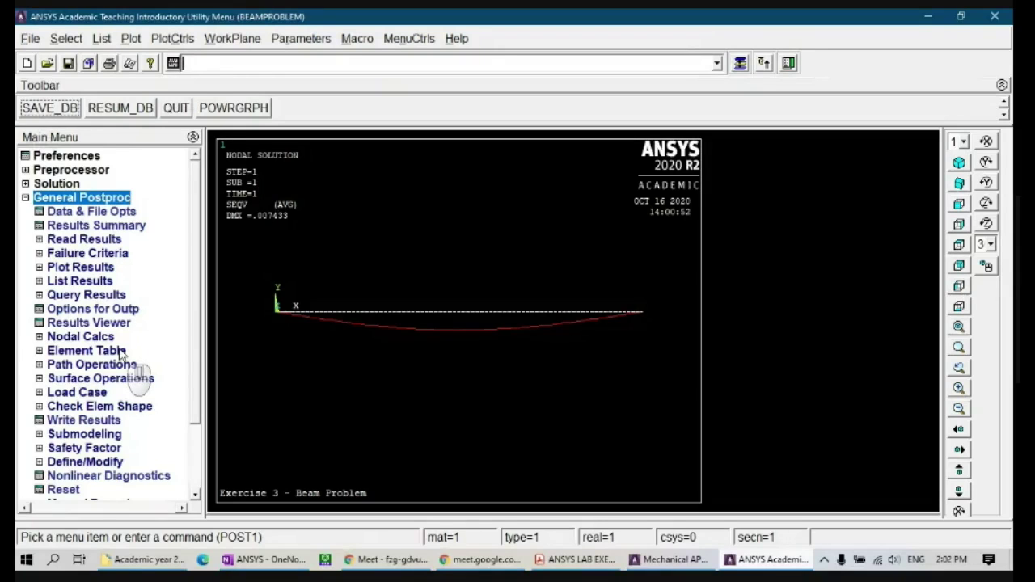
- Switch to the browser and bring up the ANSYS Product Help page for Mechanical APDL, hiding the screen-sharing notice
{"action": "left_click", "coordinate": [457, 38]}
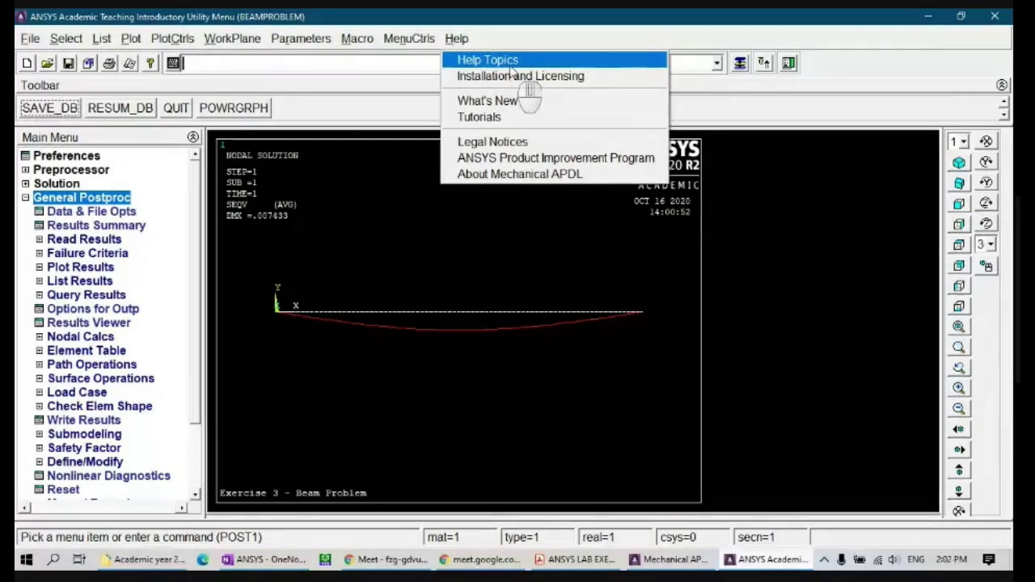
{"action": "left_click", "coordinate": [520, 20]}
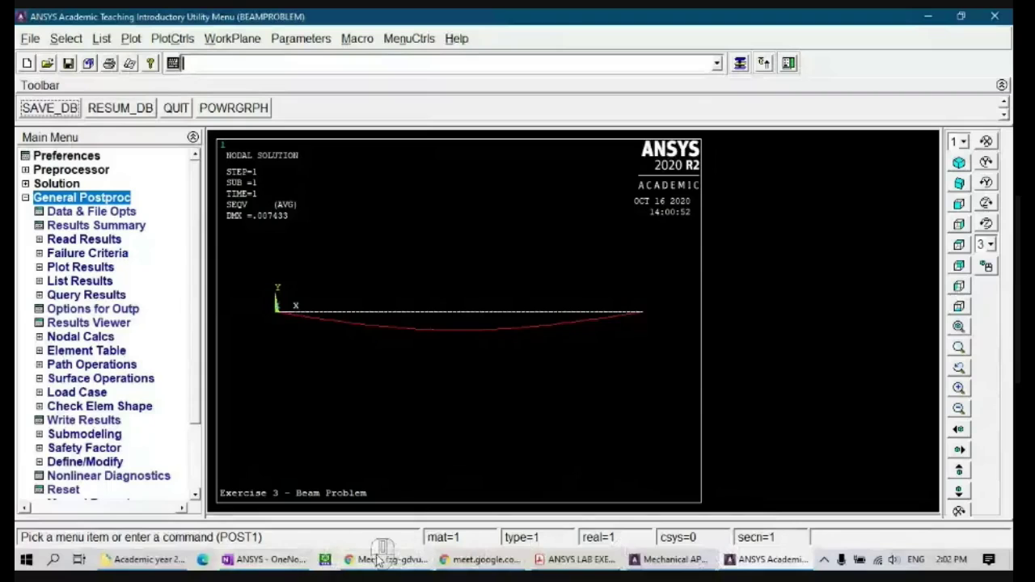
{"action": "left_click", "coordinate": [483, 561]}
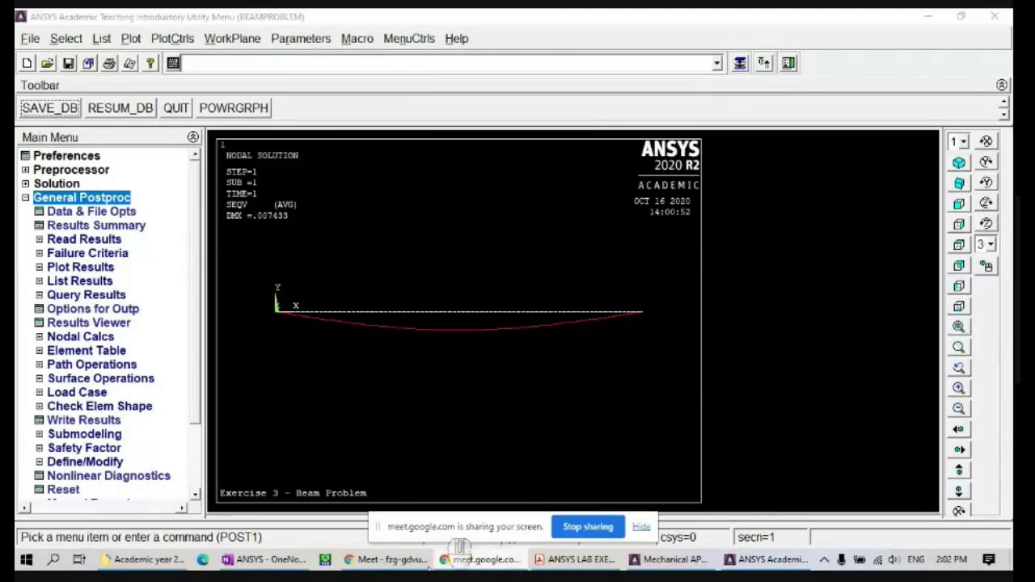
{"action": "left_click", "coordinate": [416, 560]}
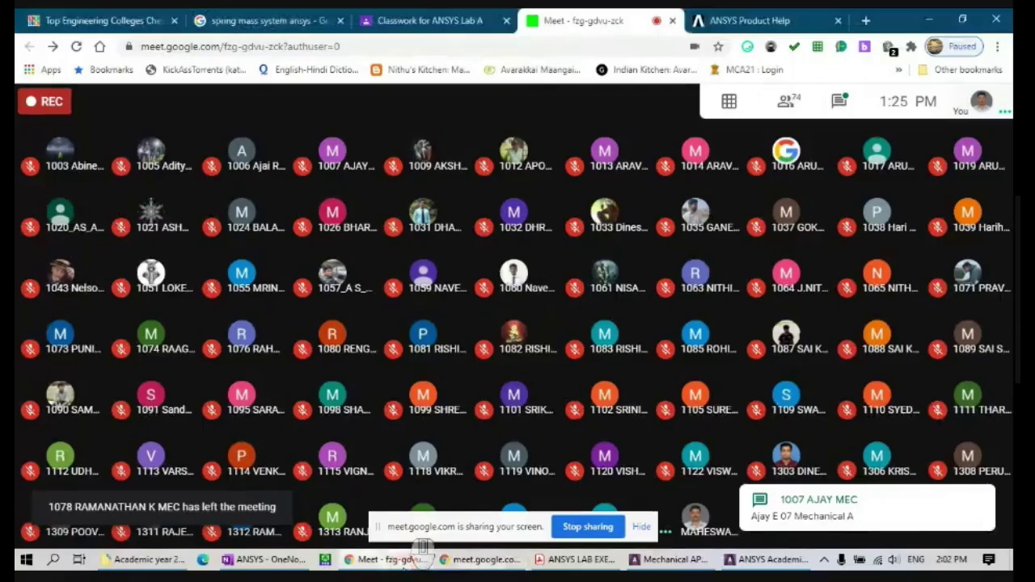
{"action": "left_click", "coordinate": [752, 19]}
{"action": "scroll", "coordinate": [342, 347], "scroll_direction": "up", "scroll_amount": 3}
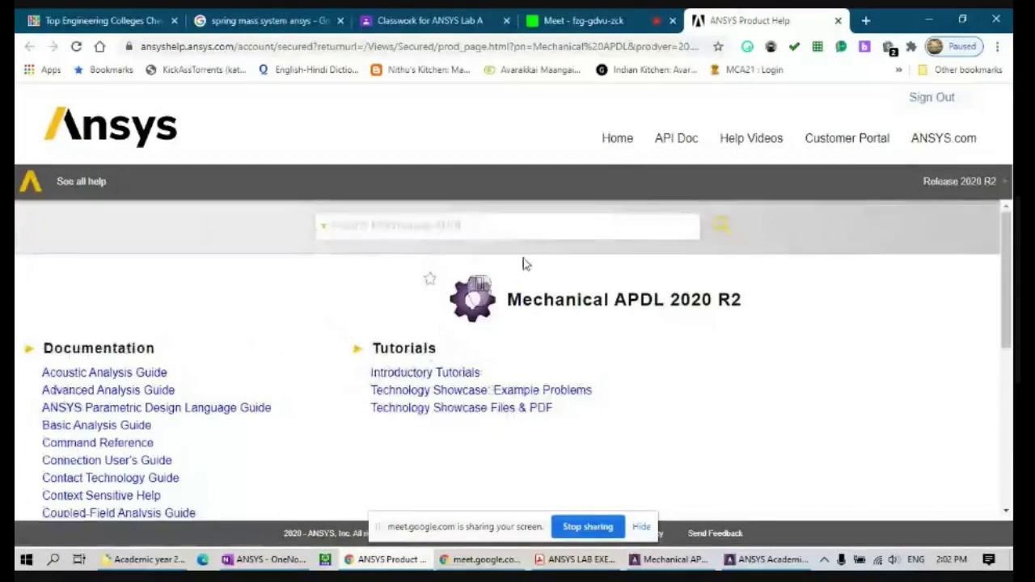
{"action": "left_click", "coordinate": [642, 526]}
- Open the Element Reference from the documentation list and go to its Element Library chapter
{"action": "scroll", "coordinate": [279, 361], "scroll_direction": "down", "scroll_amount": 1}
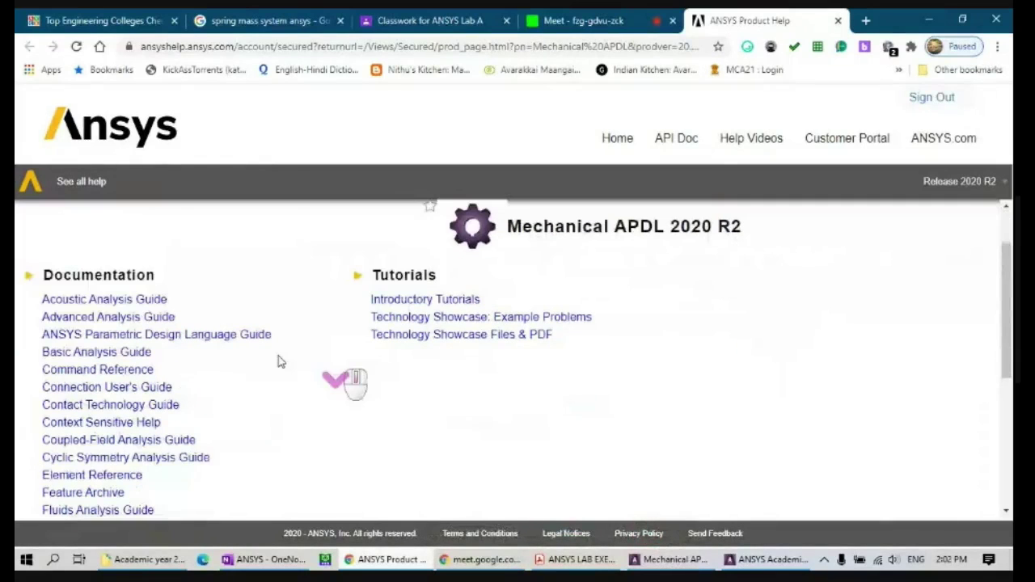
{"action": "scroll", "coordinate": [277, 362], "scroll_direction": "down", "scroll_amount": 2}
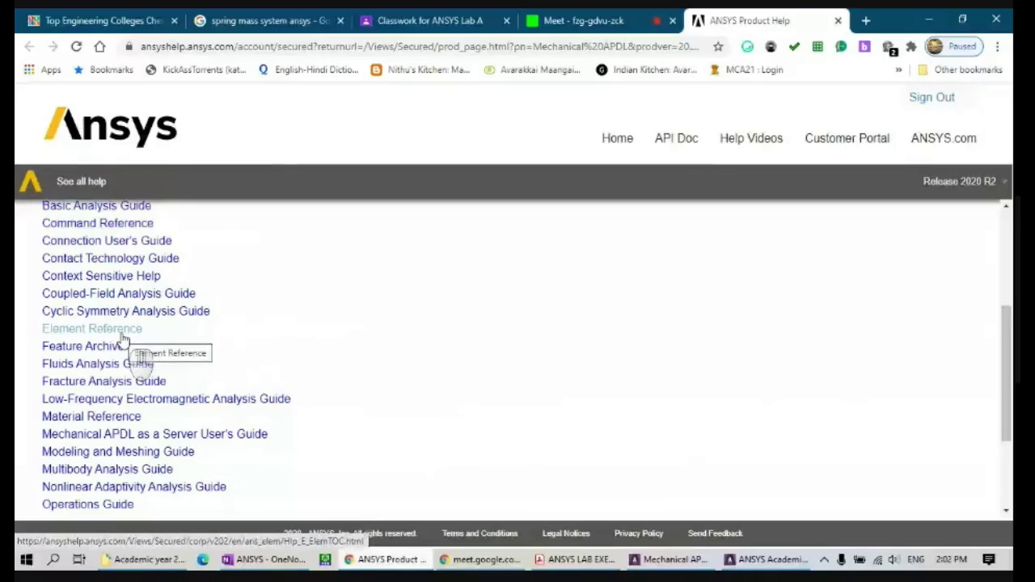
{"action": "left_click", "coordinate": [122, 337]}
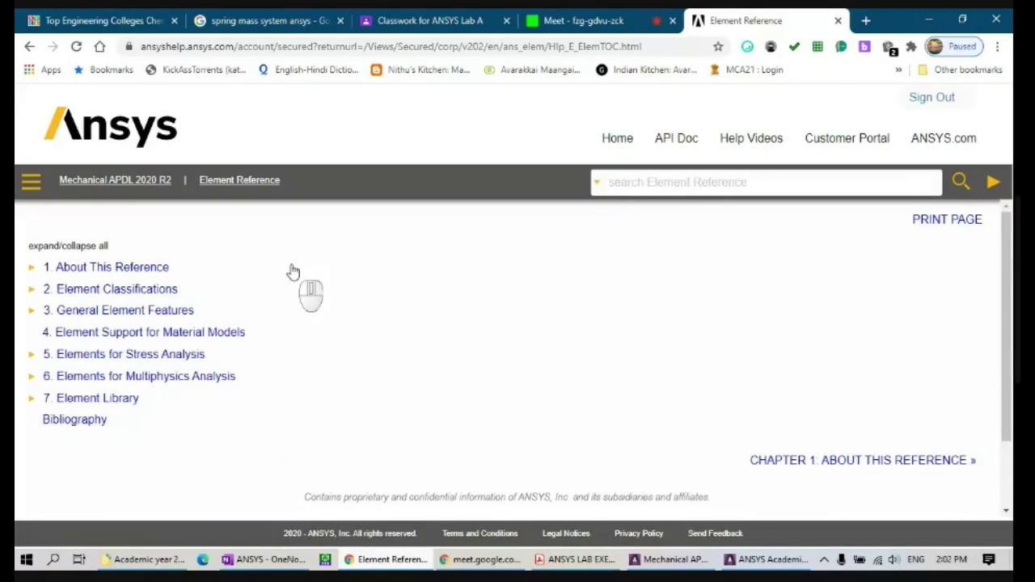
{"action": "left_click", "coordinate": [127, 400]}
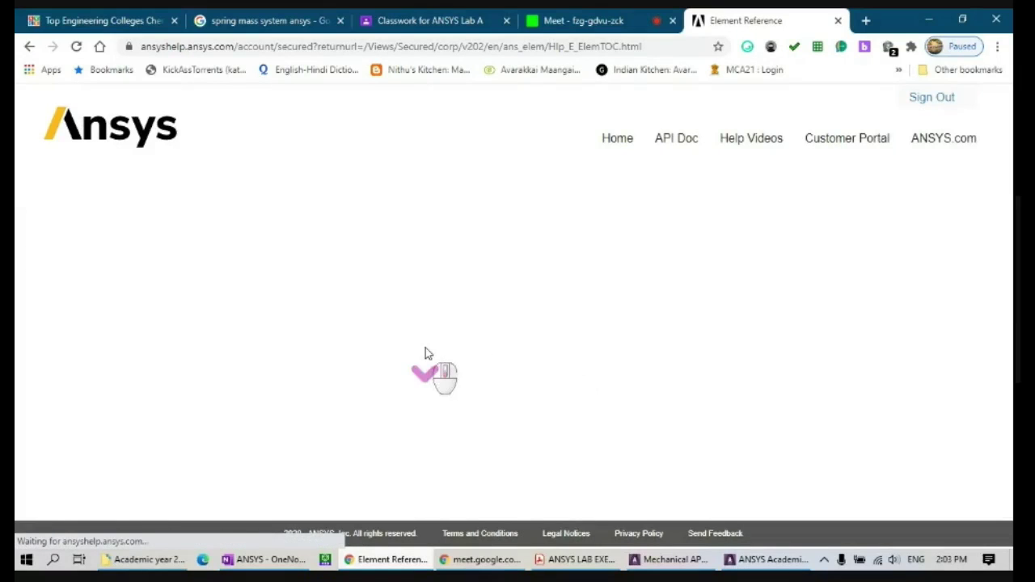
{"action": "scroll", "coordinate": [425, 354], "scroll_direction": "down", "scroll_amount": 3}
{"action": "scroll", "coordinate": [425, 353], "scroll_direction": "down", "scroll_amount": 1}
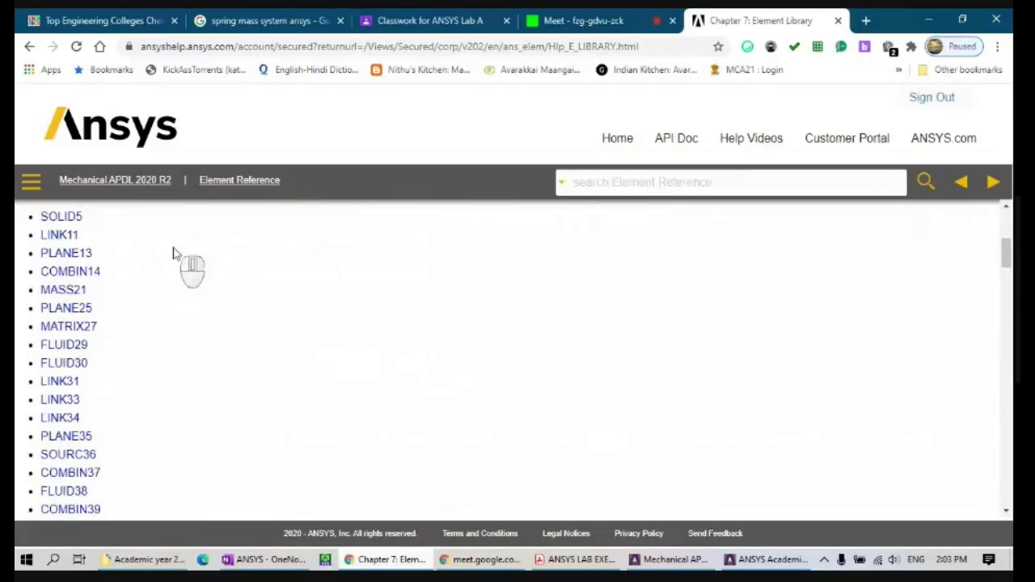
- Find BEAM188 in the element library list and view its geometry figure
{"action": "scroll", "coordinate": [528, 314], "scroll_direction": "up", "scroll_amount": 2}
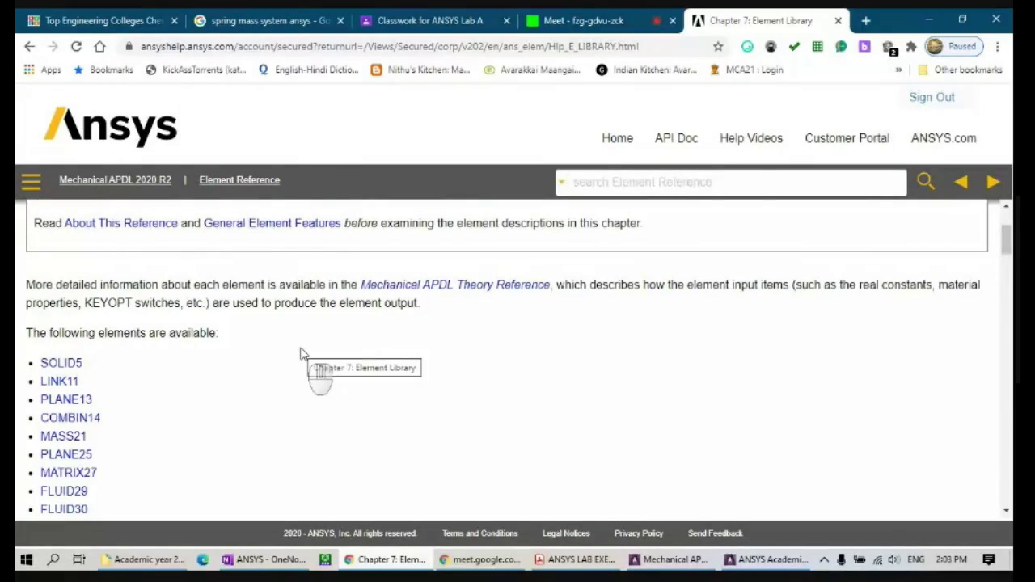
{"action": "scroll", "coordinate": [300, 354], "scroll_direction": "down", "scroll_amount": 20}
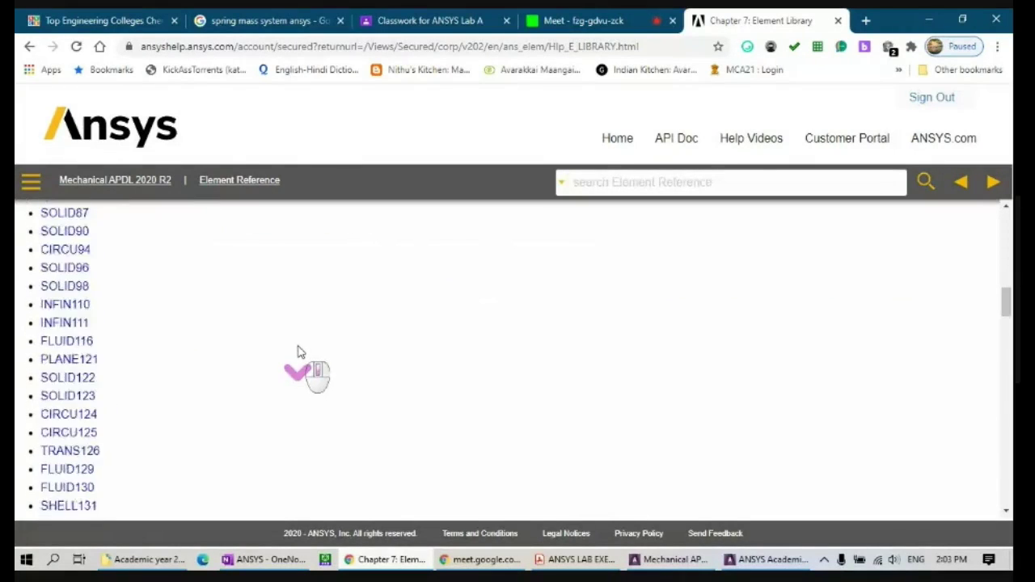
{"action": "scroll", "coordinate": [299, 353], "scroll_direction": "down", "scroll_amount": 5}
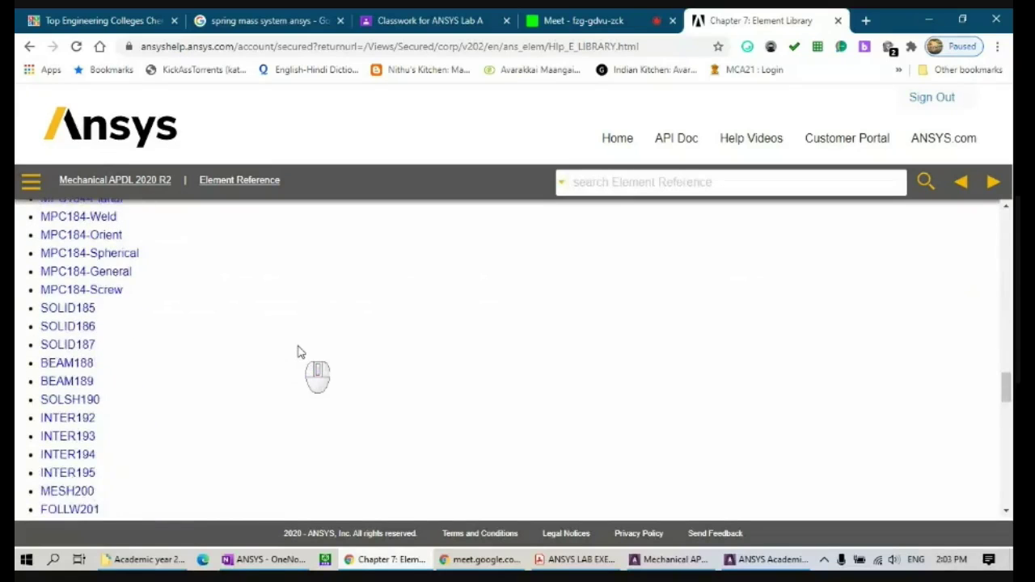
{"action": "scroll", "coordinate": [299, 353], "scroll_direction": "up", "scroll_amount": 1}
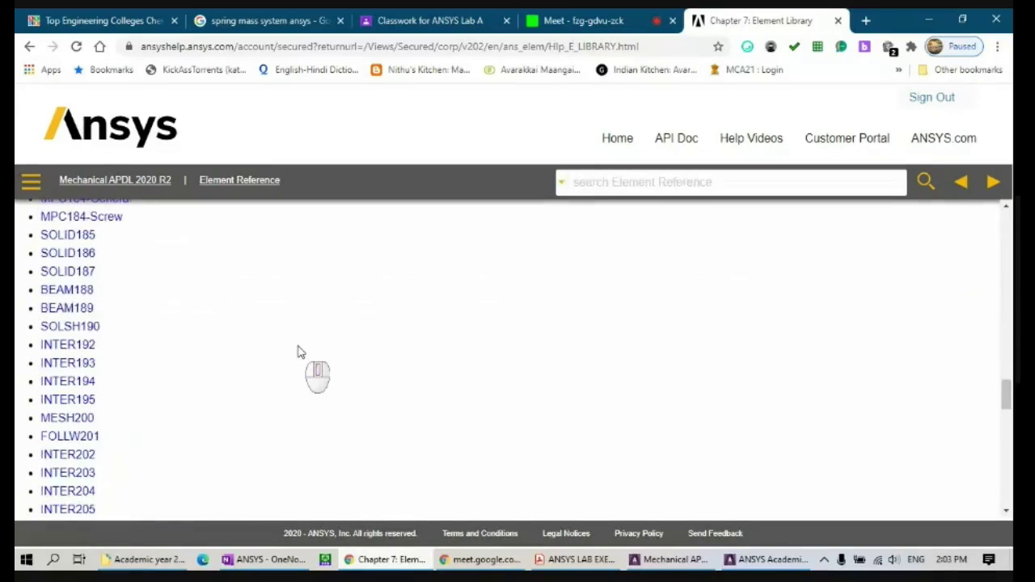
{"action": "left_click", "coordinate": [85, 292]}
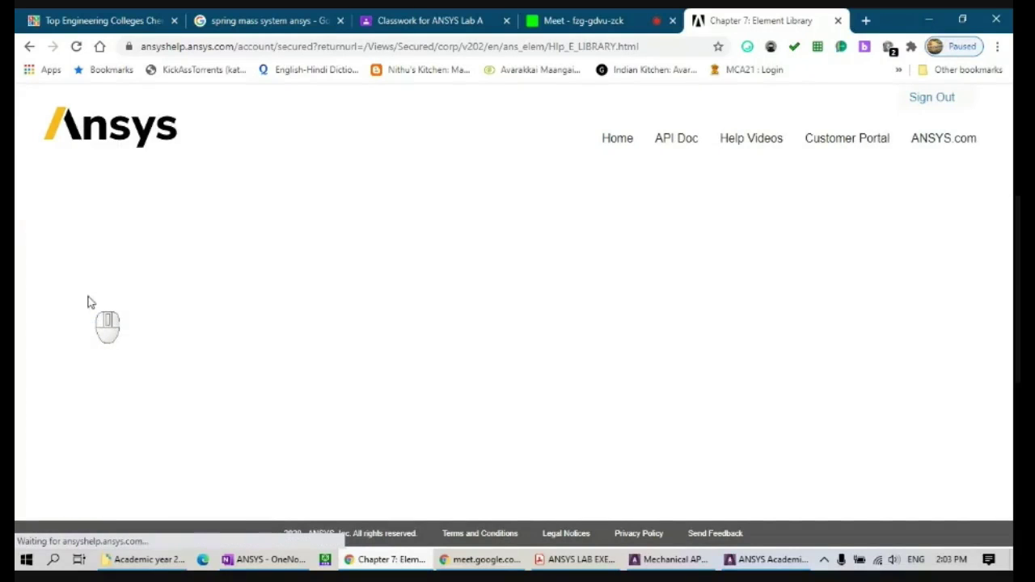
{"action": "scroll", "coordinate": [166, 287], "scroll_direction": "down", "scroll_amount": 5}
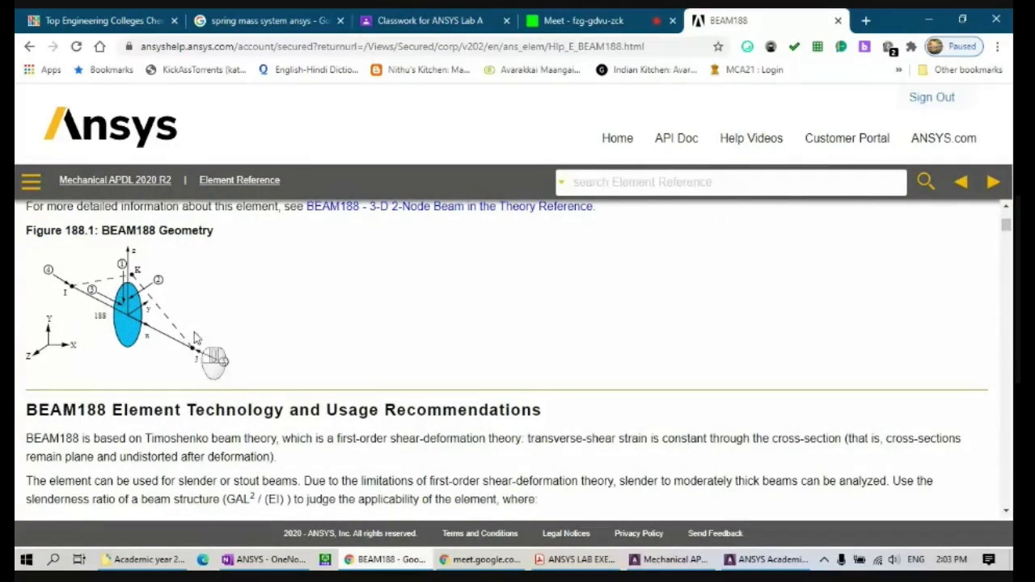
- Return to the element library and view the geometry figure on the BEAM189 page
{"action": "left_click", "coordinate": [29, 46]}
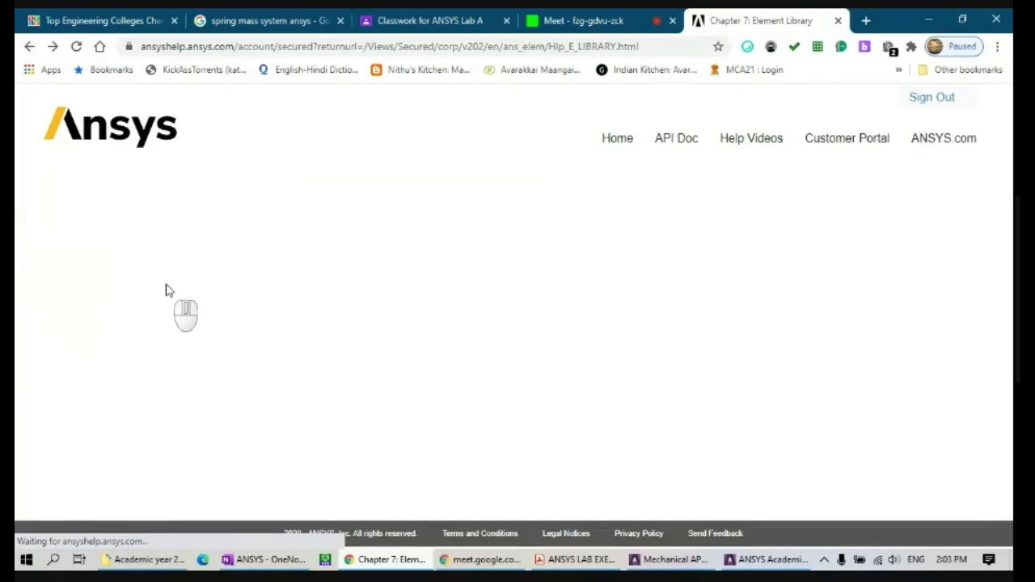
{"action": "scroll", "coordinate": [167, 292], "scroll_direction": "down", "scroll_amount": 15}
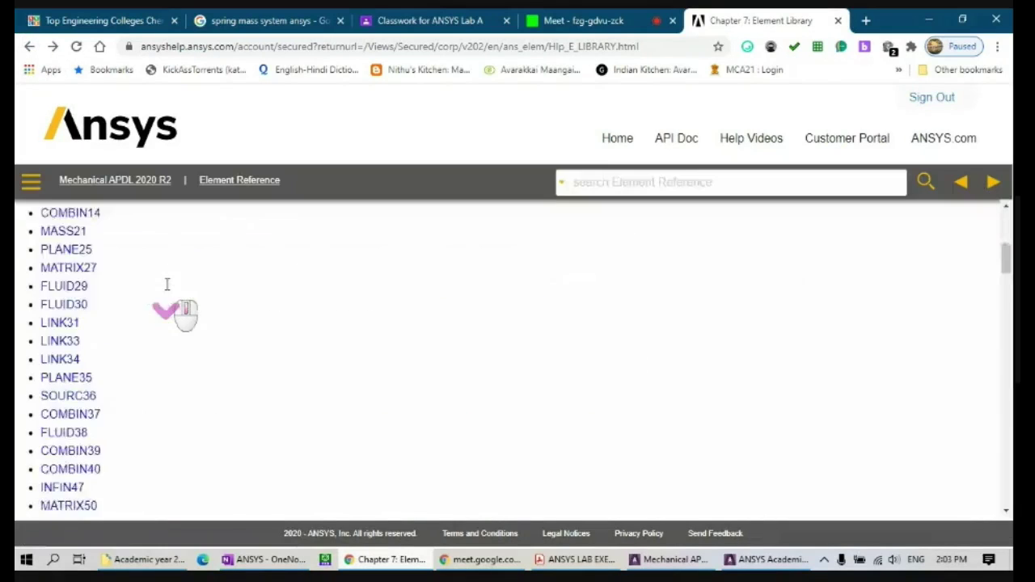
{"action": "scroll", "coordinate": [167, 291], "scroll_direction": "down", "scroll_amount": 10}
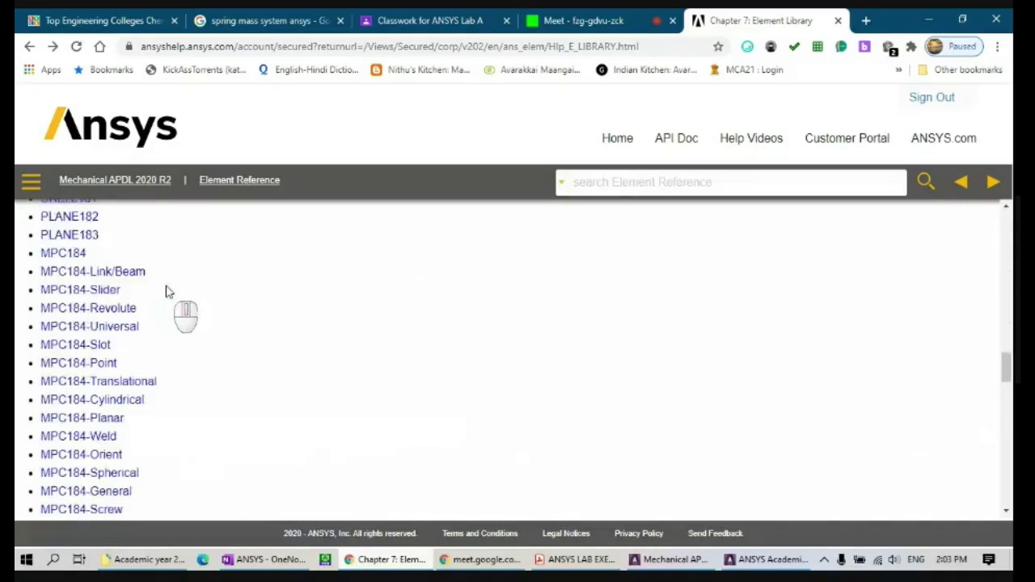
{"action": "left_click", "coordinate": [84, 306]}
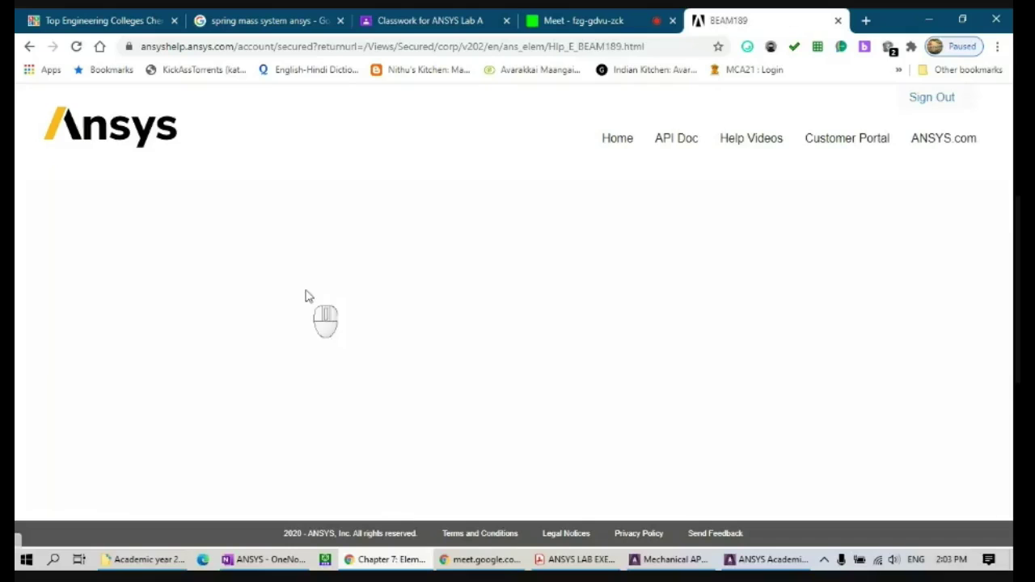
{"action": "scroll", "coordinate": [306, 296], "scroll_direction": "down", "scroll_amount": 5}
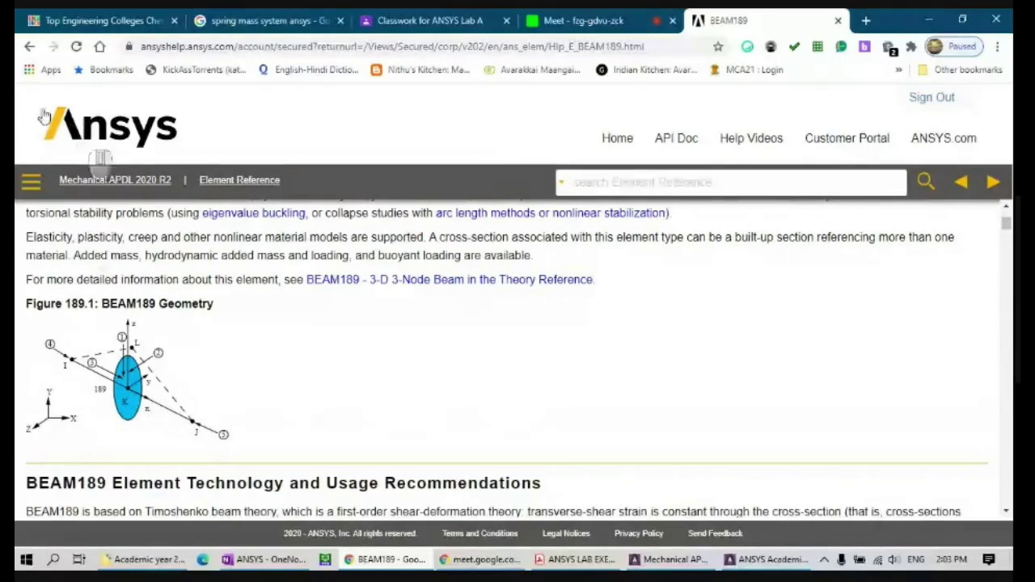
- Go back to the element library list and reopen the BEAM188 page
{"action": "left_click", "coordinate": [29, 46]}
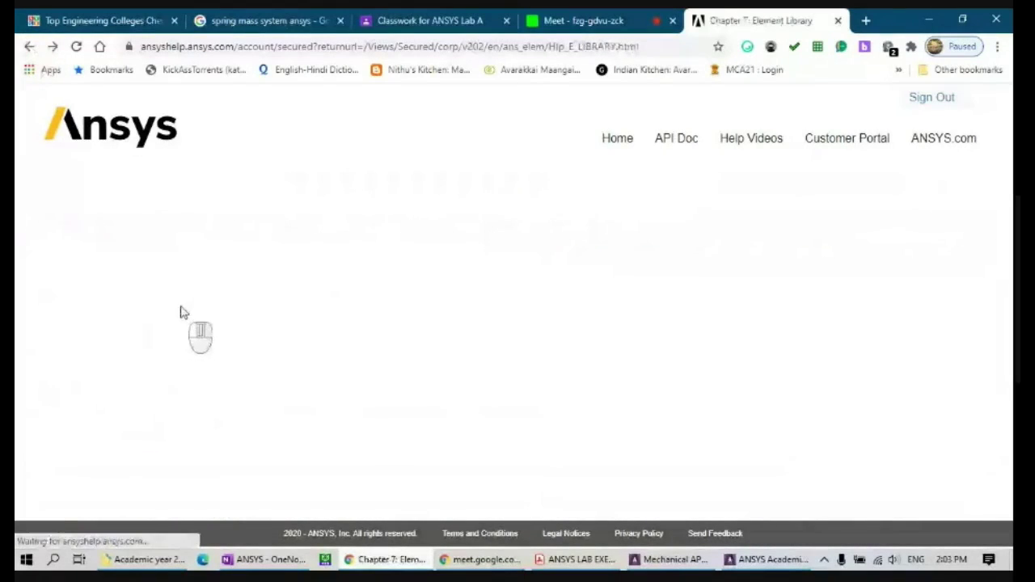
{"action": "scroll", "coordinate": [139, 381], "scroll_direction": "down", "scroll_amount": 10}
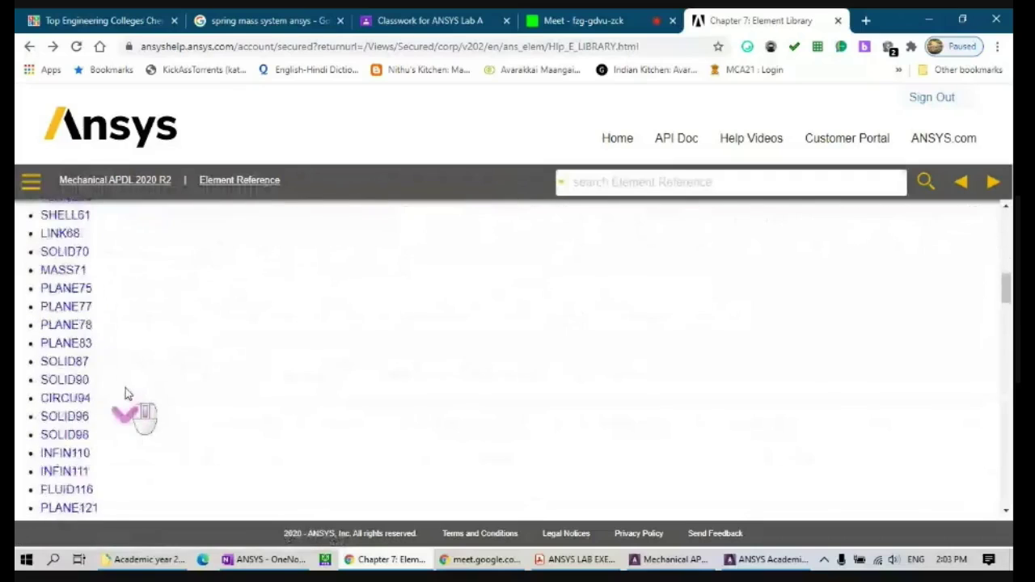
{"action": "scroll", "coordinate": [125, 392], "scroll_direction": "down", "scroll_amount": 6}
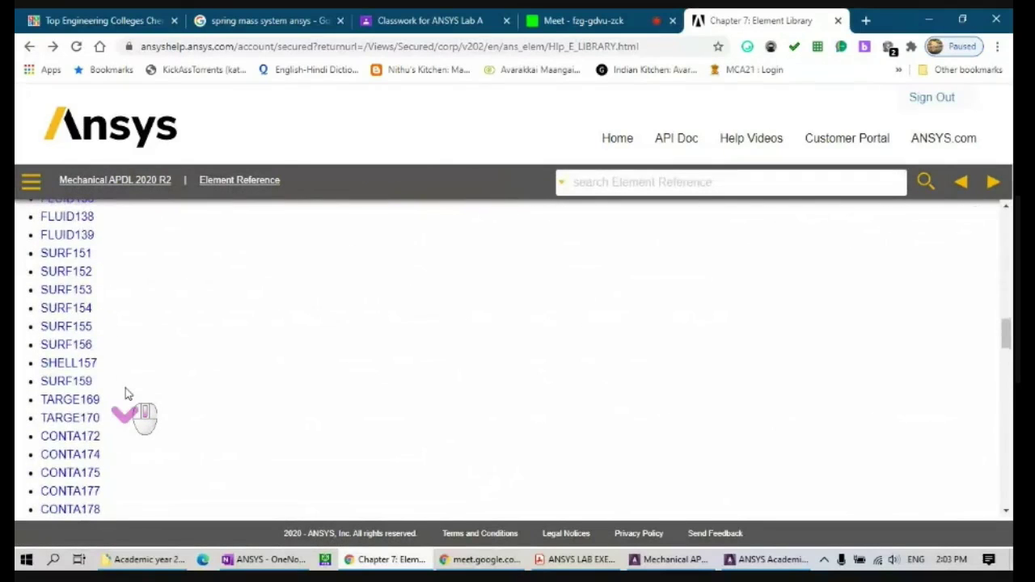
{"action": "scroll", "coordinate": [126, 394], "scroll_direction": "down", "scroll_amount": 7}
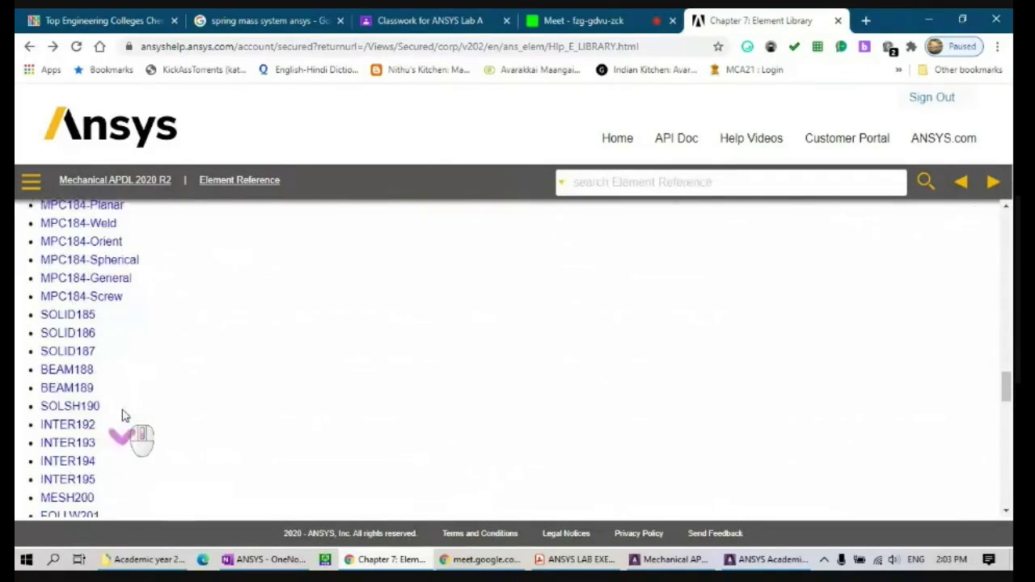
{"action": "left_click", "coordinate": [81, 364]}
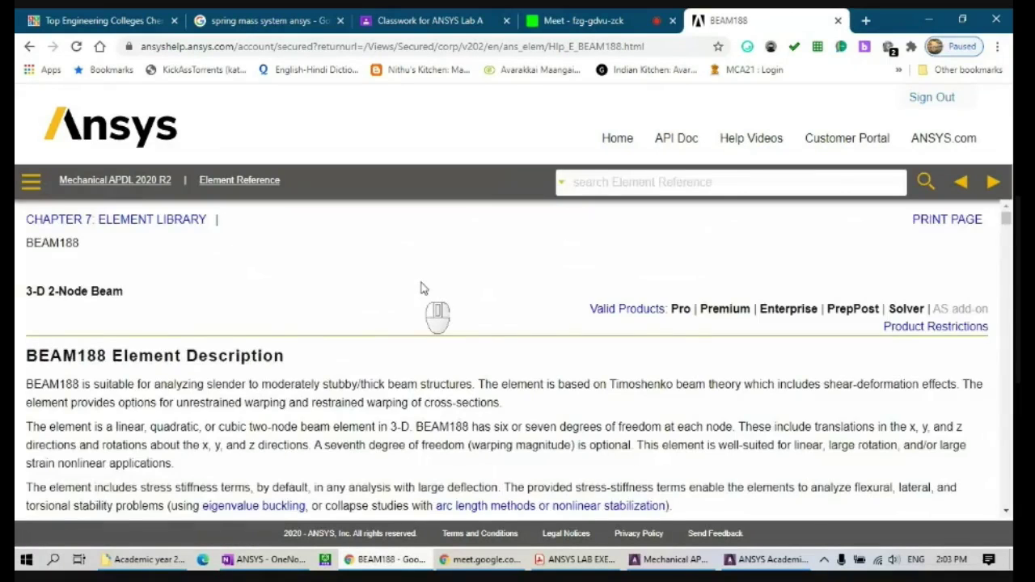
- Find Table 188.1, BEAM188 Element Output Definitions, on the BEAM188 page
{"action": "scroll", "coordinate": [429, 279], "scroll_direction": "down", "scroll_amount": 10}
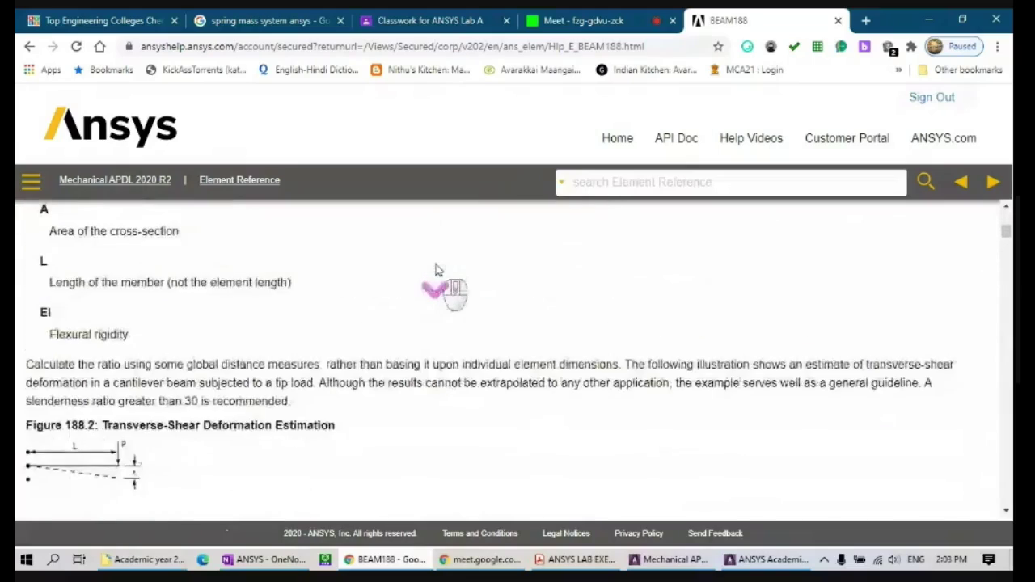
{"action": "scroll", "coordinate": [435, 269], "scroll_direction": "down", "scroll_amount": 5}
{"action": "scroll", "coordinate": [435, 270], "scroll_direction": "down", "scroll_amount": 5}
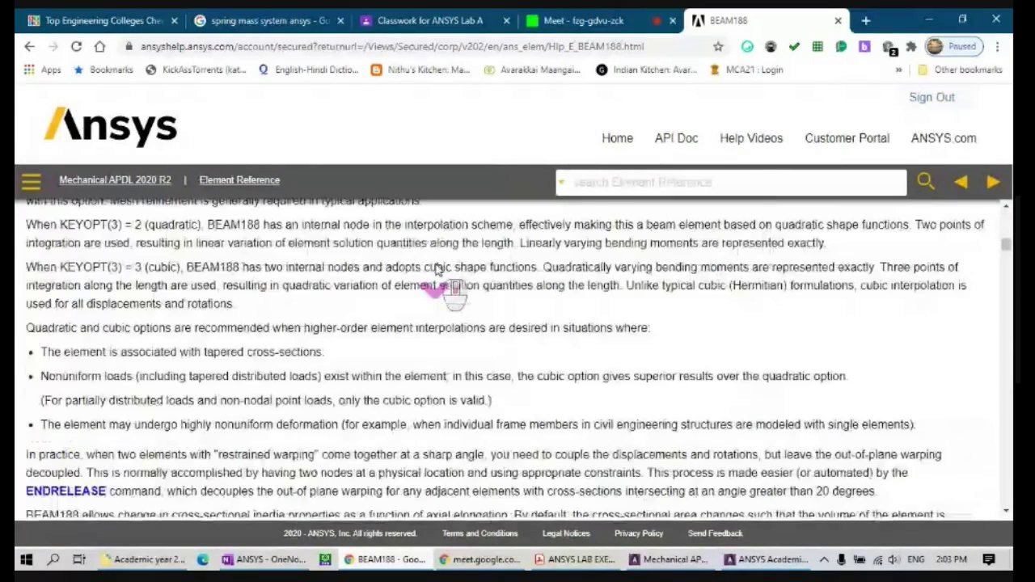
{"action": "scroll", "coordinate": [435, 269], "scroll_direction": "down", "scroll_amount": 12}
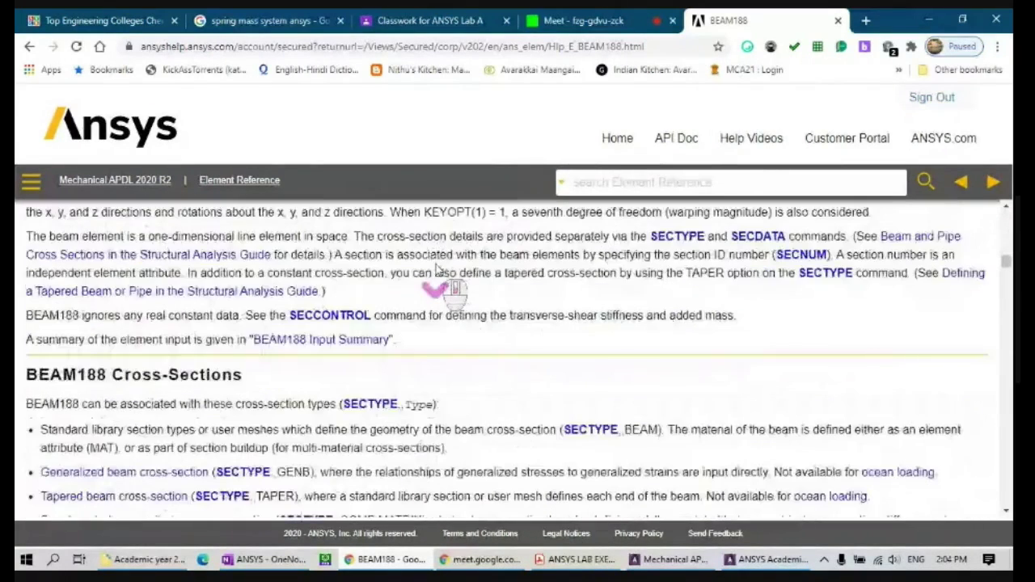
{"action": "scroll", "coordinate": [436, 270], "scroll_direction": "down", "scroll_amount": 15}
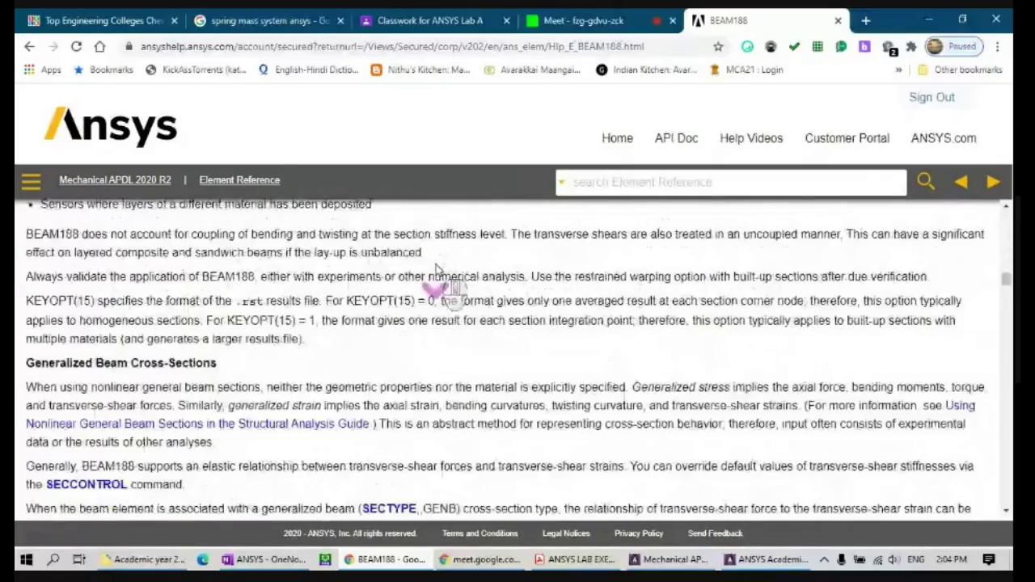
{"action": "scroll", "coordinate": [435, 270], "scroll_direction": "down", "scroll_amount": 15}
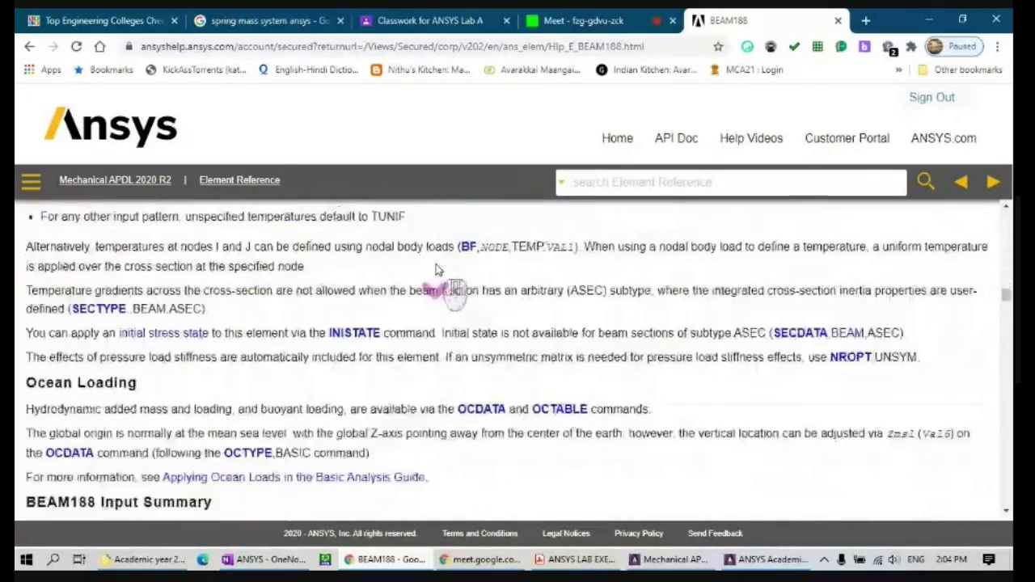
{"action": "scroll", "coordinate": [435, 269], "scroll_direction": "down", "scroll_amount": 8}
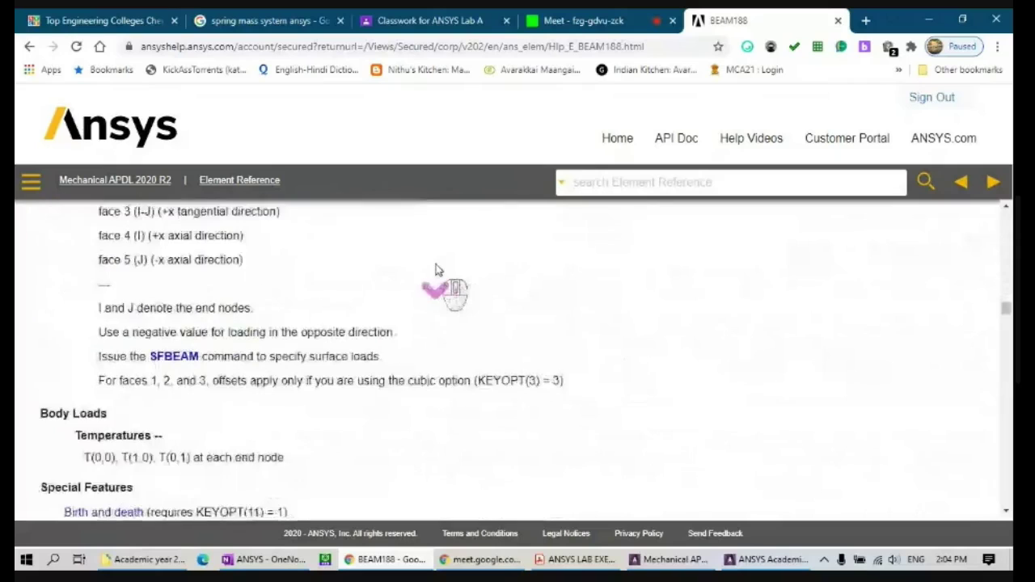
{"action": "scroll", "coordinate": [435, 269], "scroll_direction": "down", "scroll_amount": 12}
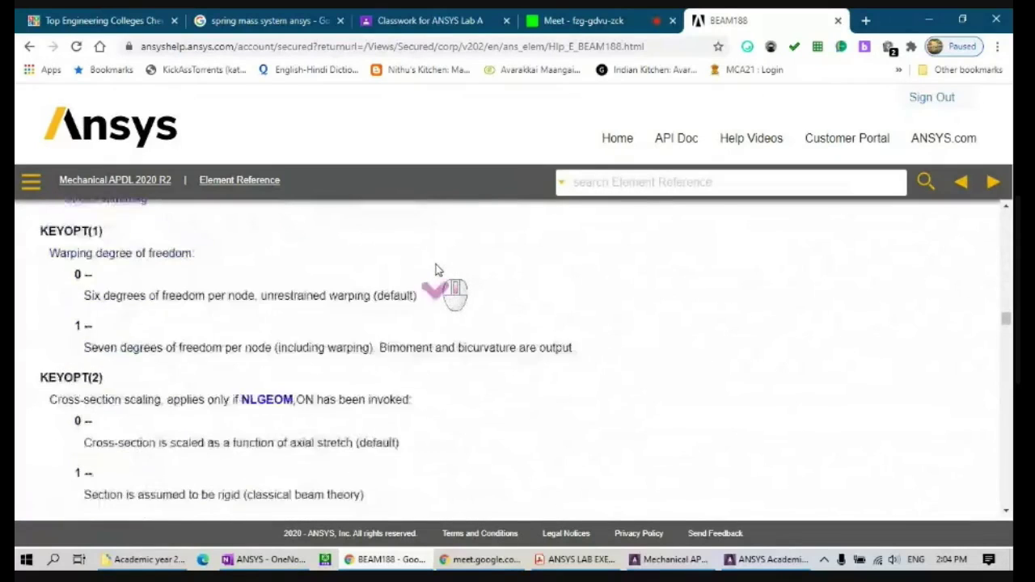
{"action": "scroll", "coordinate": [435, 269], "scroll_direction": "down", "scroll_amount": 12}
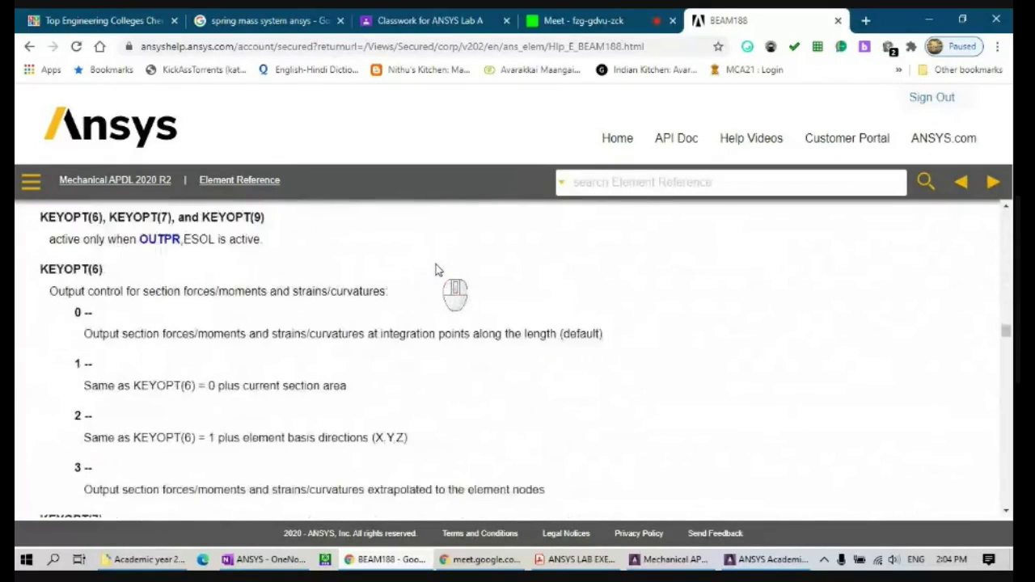
{"action": "scroll", "coordinate": [435, 270], "scroll_direction": "down", "scroll_amount": 12}
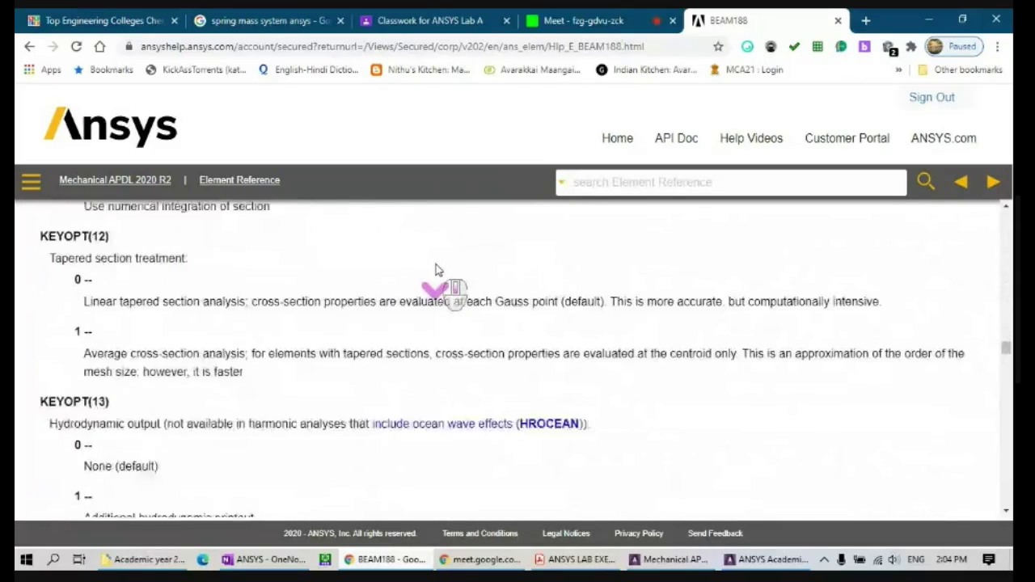
{"action": "scroll", "coordinate": [435, 269], "scroll_direction": "down", "scroll_amount": 12}
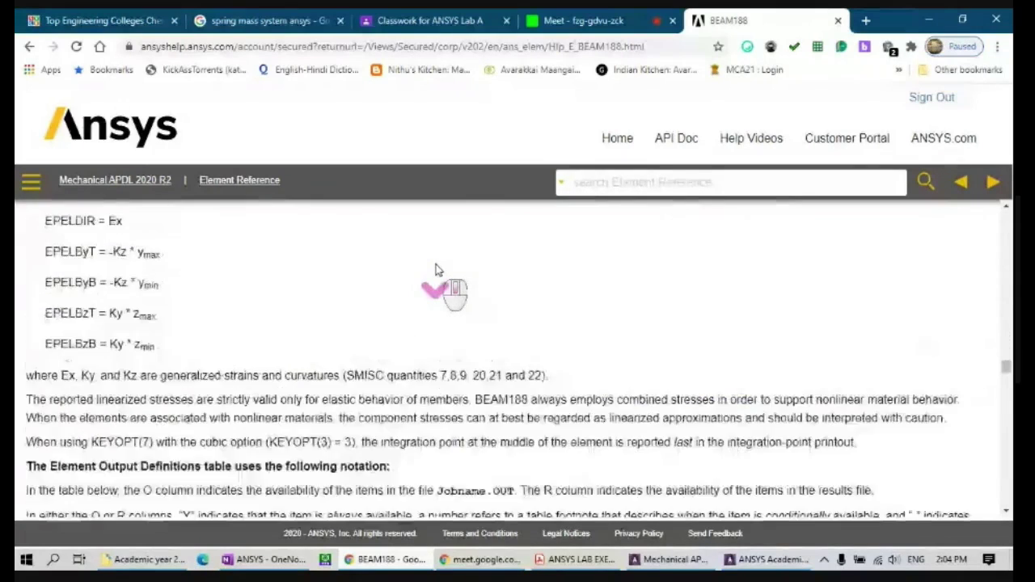
{"action": "scroll", "coordinate": [436, 269], "scroll_direction": "up", "scroll_amount": 2}
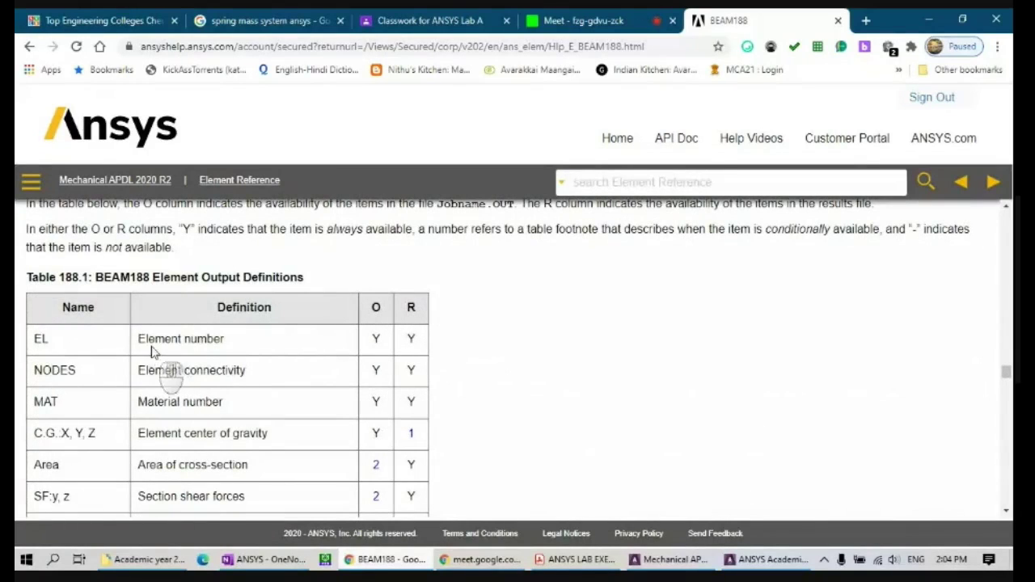
- Find the section shear forces entry in the output definitions table and highlight its name SF:y, z
{"action": "scroll", "coordinate": [152, 350], "scroll_direction": "down", "scroll_amount": 1}
{"action": "scroll", "coordinate": [181, 288], "scroll_direction": "down", "scroll_amount": 1}
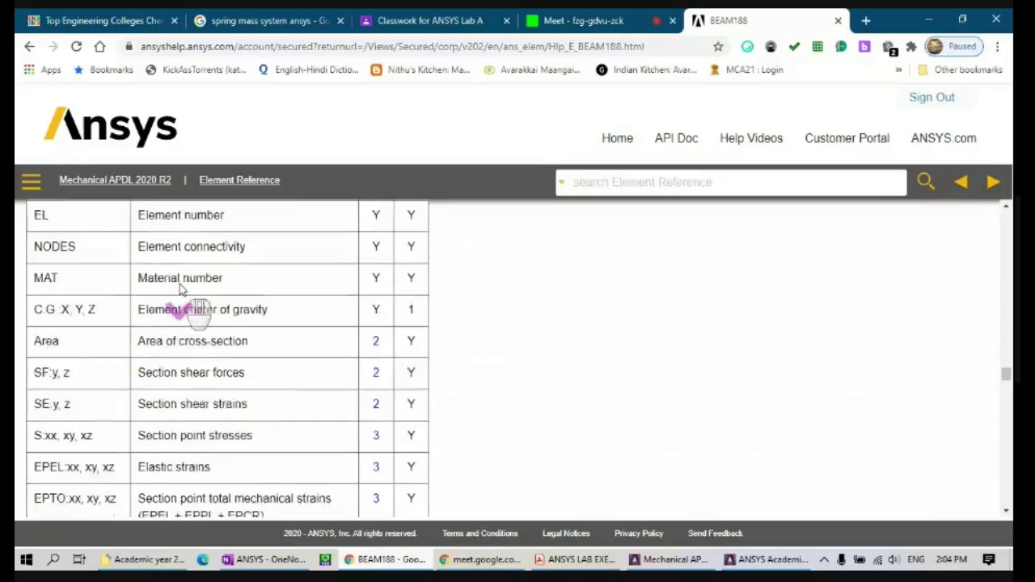
{"action": "scroll", "coordinate": [46, 360], "scroll_direction": "down", "scroll_amount": 1}
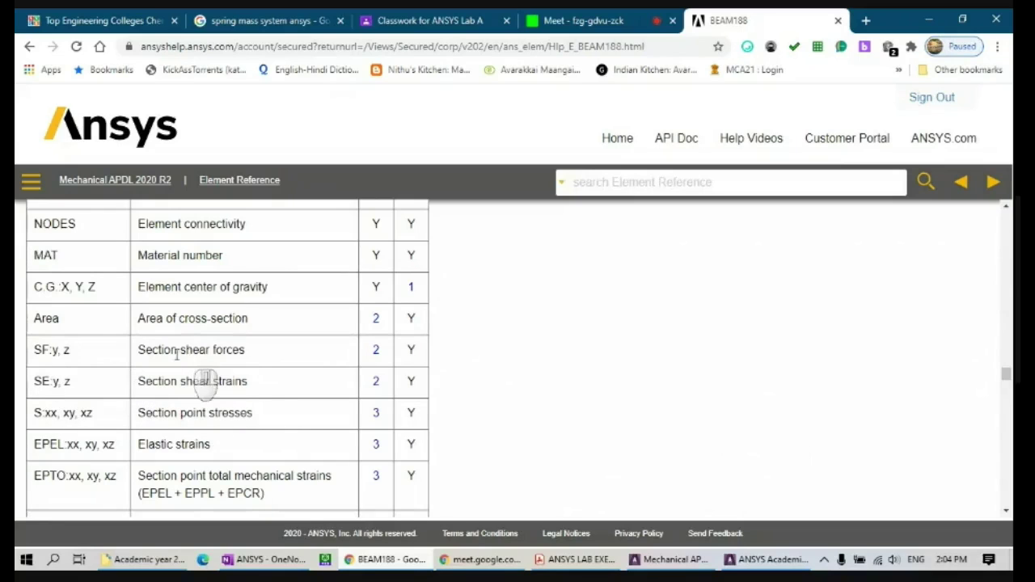
{"action": "scroll", "coordinate": [185, 379], "scroll_direction": "down", "scroll_amount": 1}
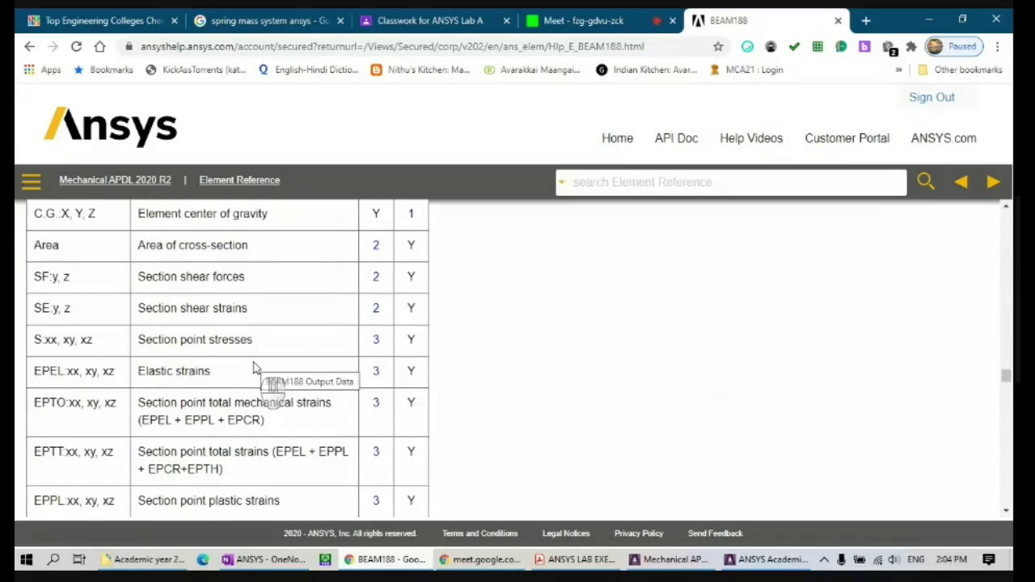
{"action": "scroll", "coordinate": [97, 340], "scroll_direction": "up", "scroll_amount": 1}
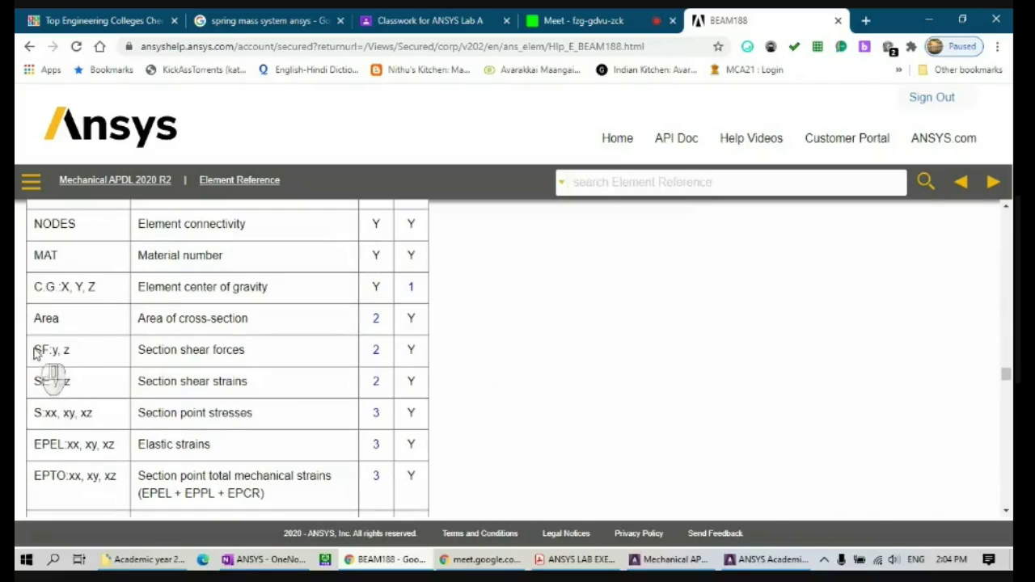
{"action": "left_click_drag", "start_coordinate": [36, 354], "coordinate": [80, 348]}
- Find the bending moments entry further down the output definitions table and highlight its name My, Mz
{"action": "scroll", "coordinate": [215, 387], "scroll_direction": "down", "scroll_amount": 1}
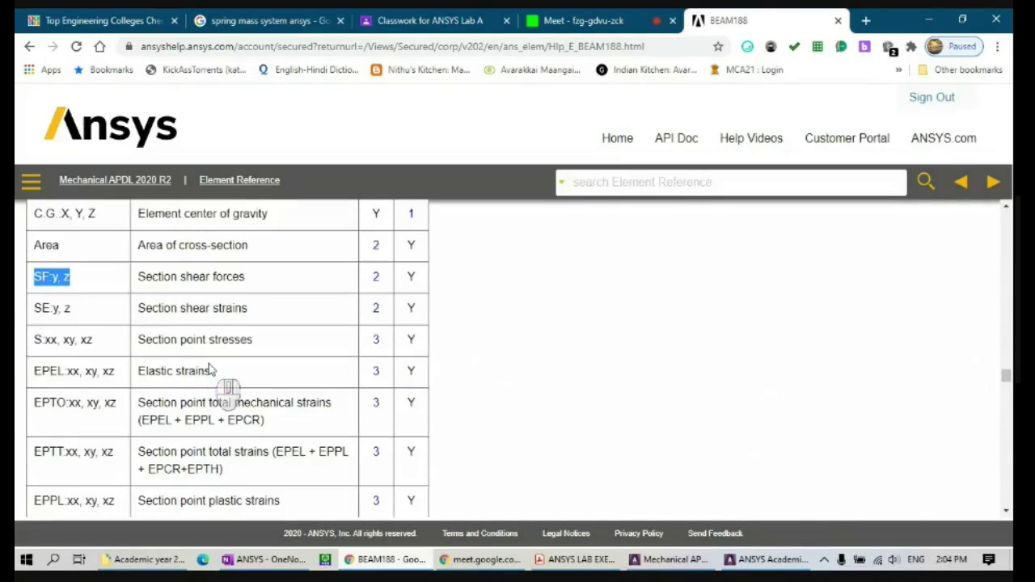
{"action": "scroll", "coordinate": [209, 368], "scroll_direction": "down", "scroll_amount": 2}
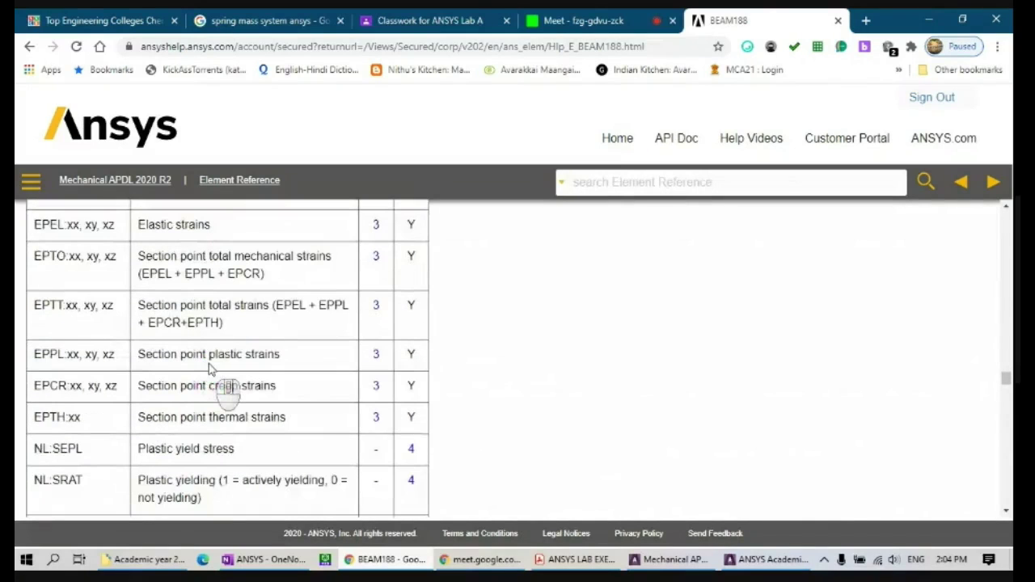
{"action": "scroll", "coordinate": [209, 369], "scroll_direction": "down", "scroll_amount": 3}
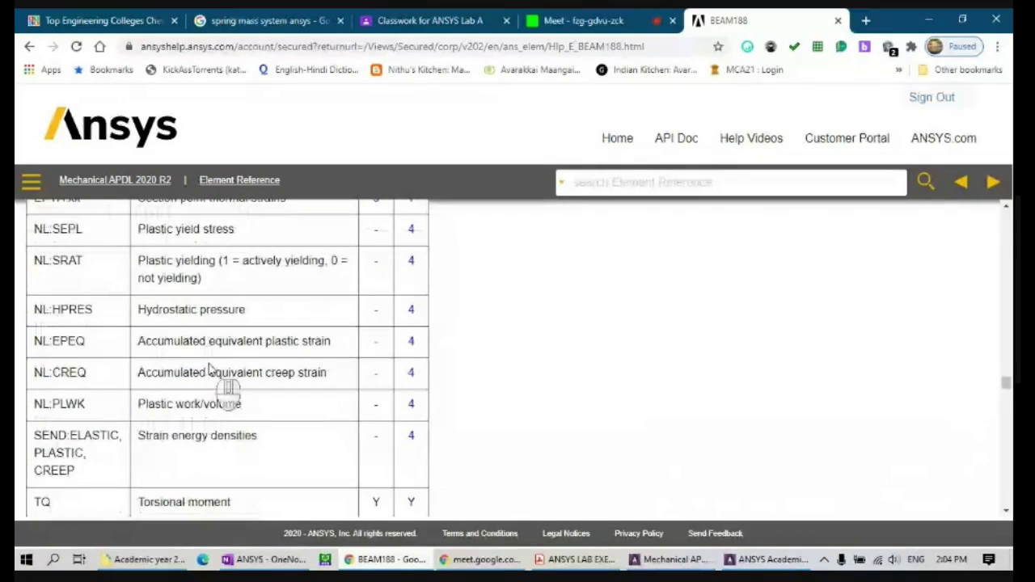
{"action": "scroll", "coordinate": [209, 369], "scroll_direction": "up", "scroll_amount": 1}
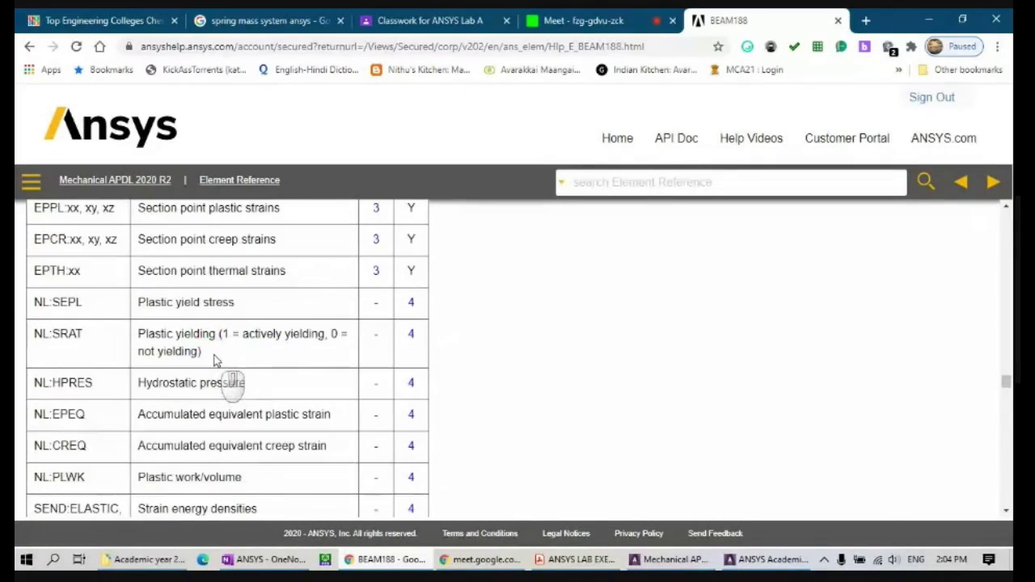
{"action": "scroll", "coordinate": [218, 354], "scroll_direction": "down", "scroll_amount": 2}
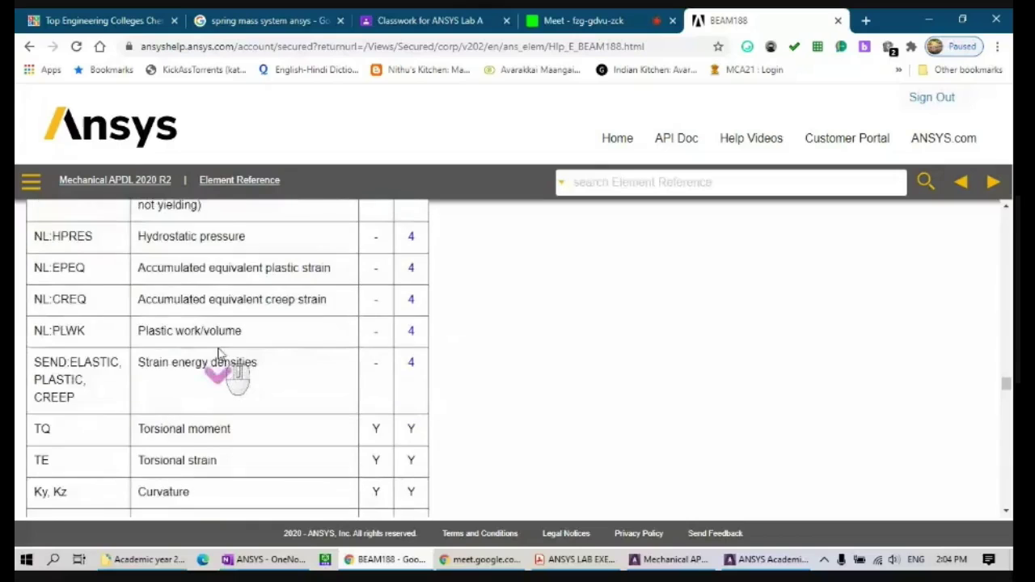
{"action": "scroll", "coordinate": [219, 353], "scroll_direction": "down", "scroll_amount": 2}
{"action": "scroll", "coordinate": [218, 354], "scroll_direction": "down", "scroll_amount": 1}
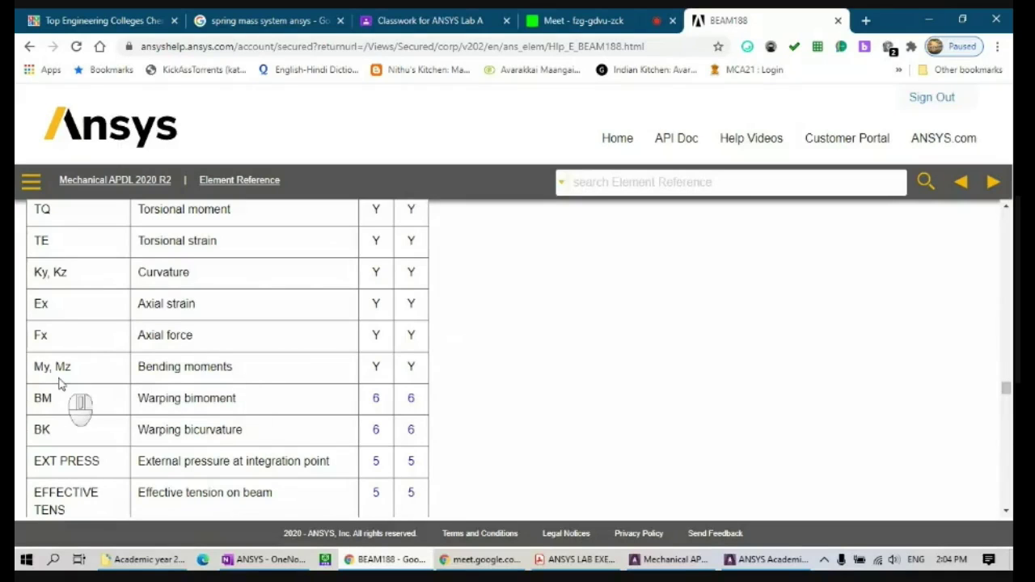
{"action": "left_click_drag", "start_coordinate": [34, 364], "coordinate": [103, 368]}
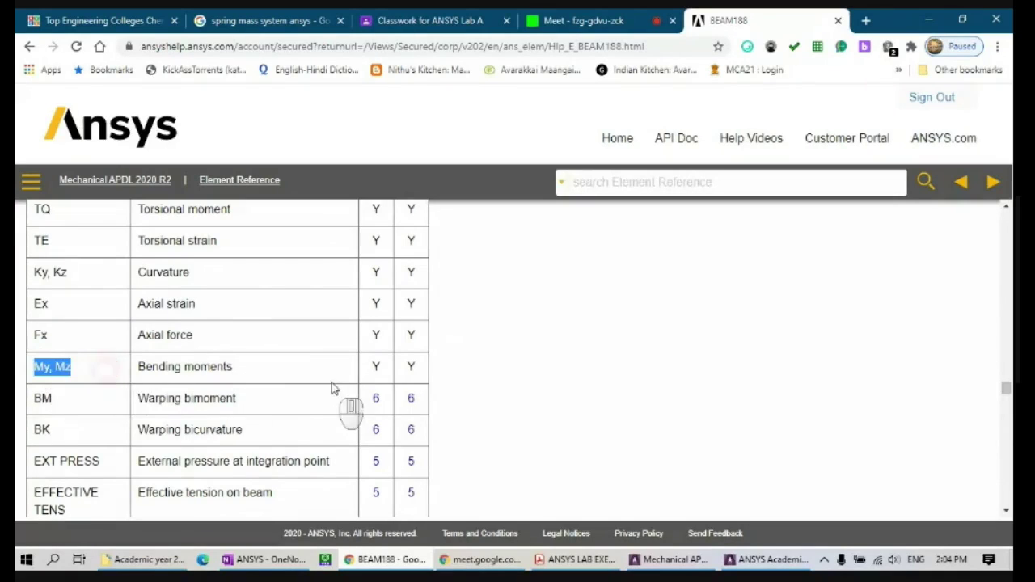
- Examine the axial direct stress and bending stress entries (SDIR, SByT, SByB) below the bending moments
{"action": "scroll", "coordinate": [331, 389], "scroll_direction": "down", "scroll_amount": 3}
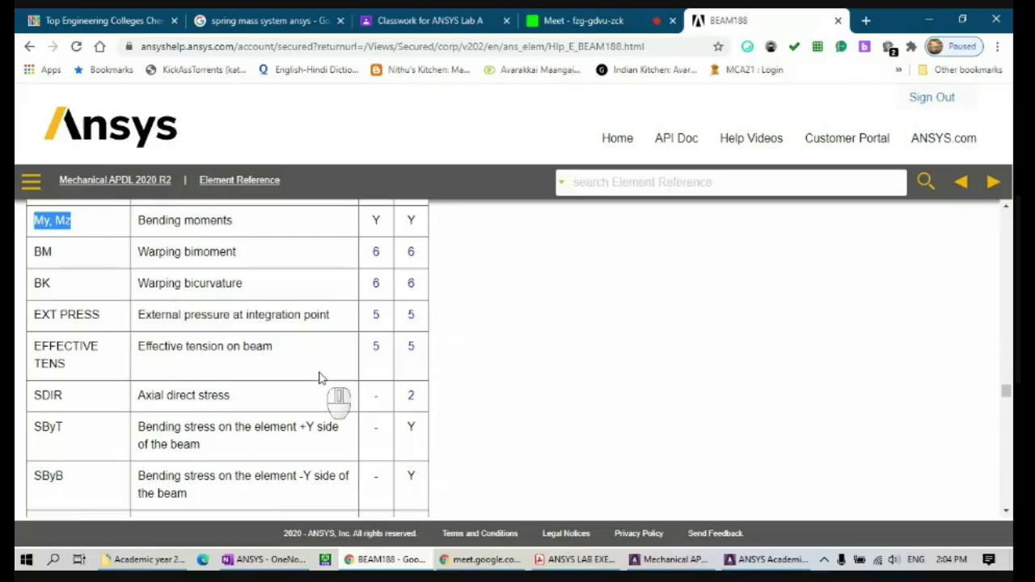
{"action": "scroll", "coordinate": [314, 380], "scroll_direction": "down", "scroll_amount": 2}
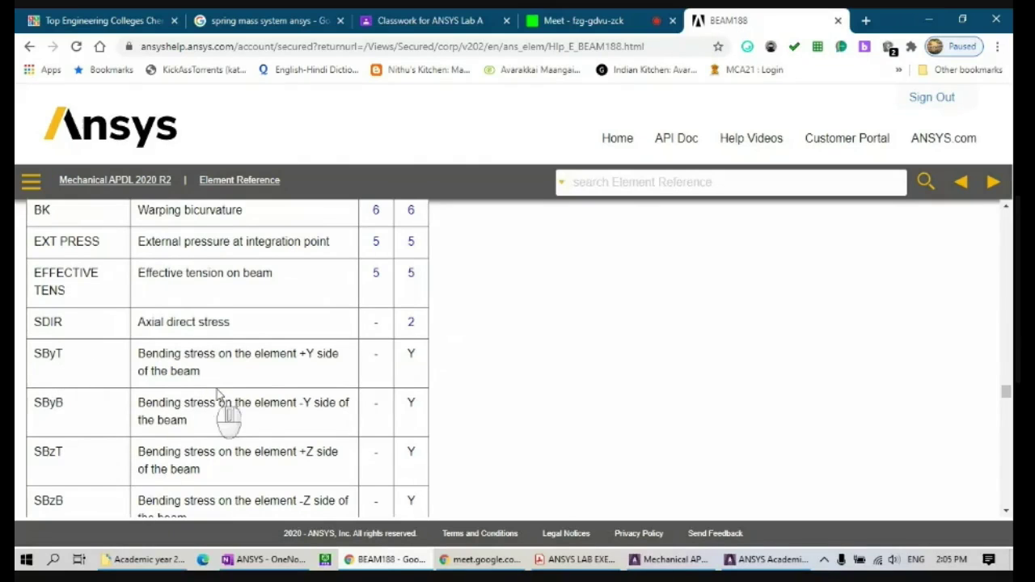
{"action": "scroll", "coordinate": [224, 393], "scroll_direction": "up", "scroll_amount": 1}
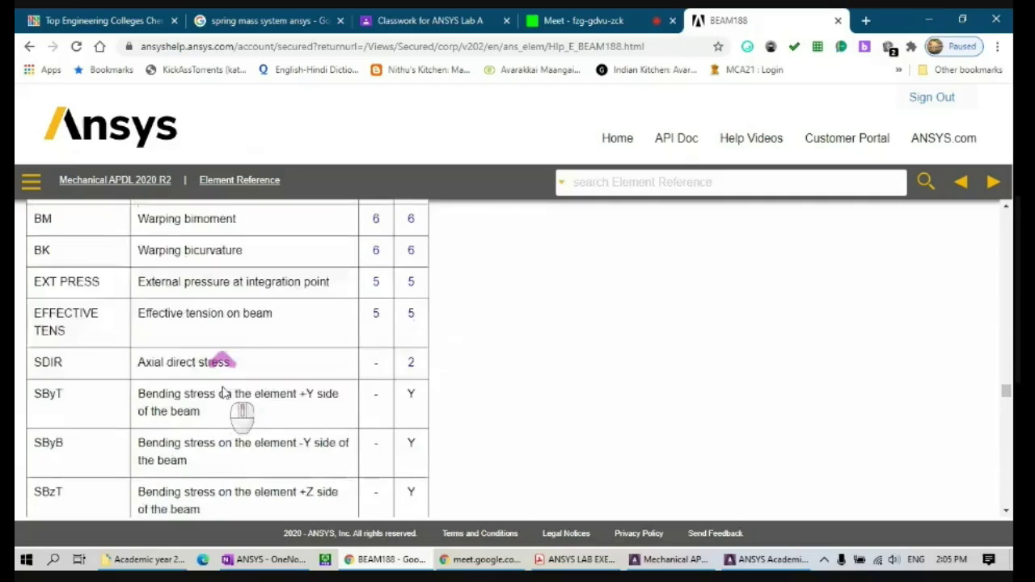
{"action": "scroll", "coordinate": [223, 392], "scroll_direction": "down", "scroll_amount": 1}
- Return to the shear force and bending moment entries in Table 188.1 and highlight SF:y and Mz
{"action": "scroll", "coordinate": [223, 392], "scroll_direction": "up", "scroll_amount": 5}
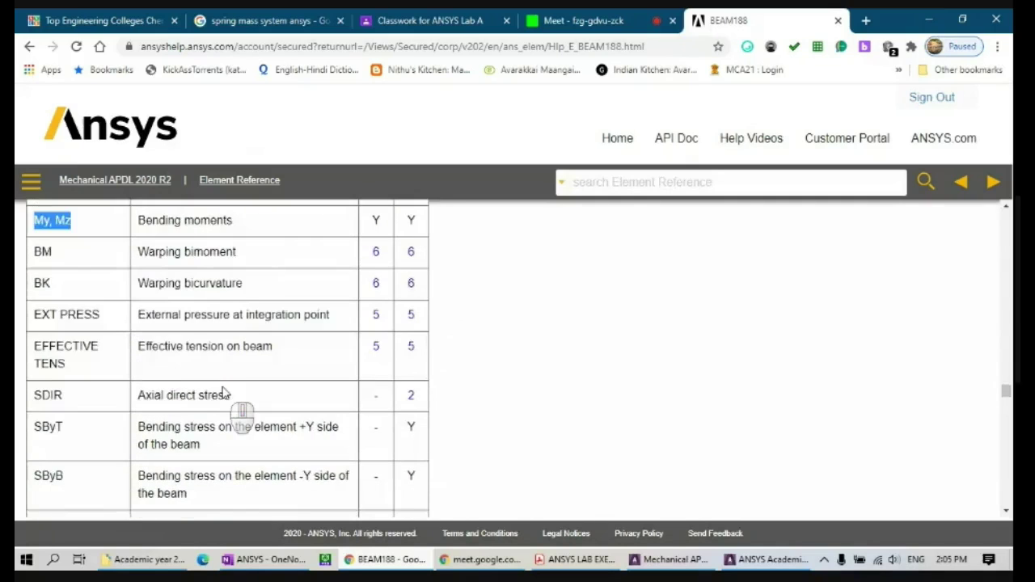
{"action": "scroll", "coordinate": [223, 392], "scroll_direction": "up", "scroll_amount": 9}
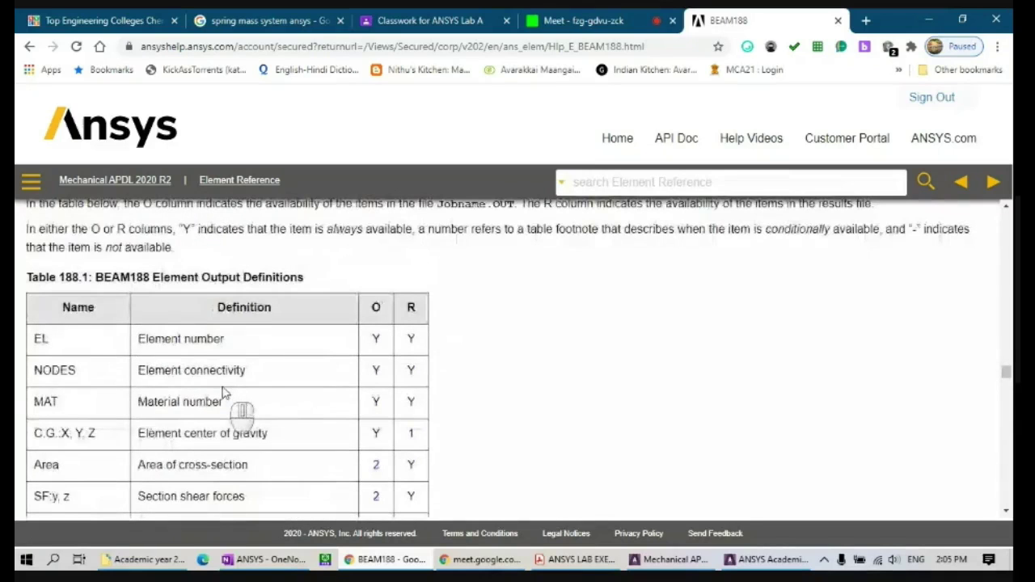
{"action": "scroll", "coordinate": [223, 393], "scroll_direction": "down", "scroll_amount": 2}
{"action": "double_click", "coordinate": [41, 350]}
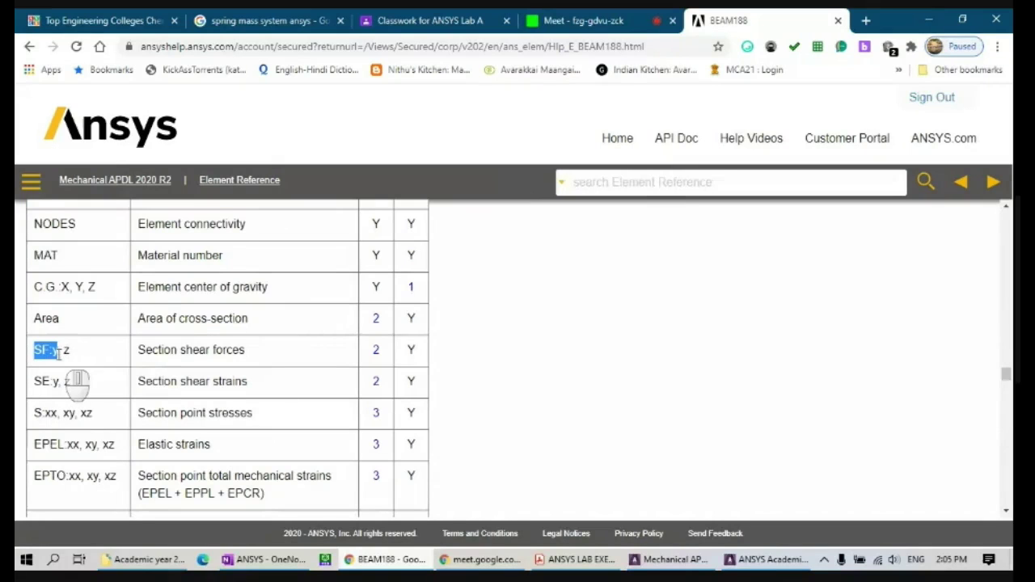
{"action": "scroll", "coordinate": [59, 354], "scroll_direction": "down", "scroll_amount": 7}
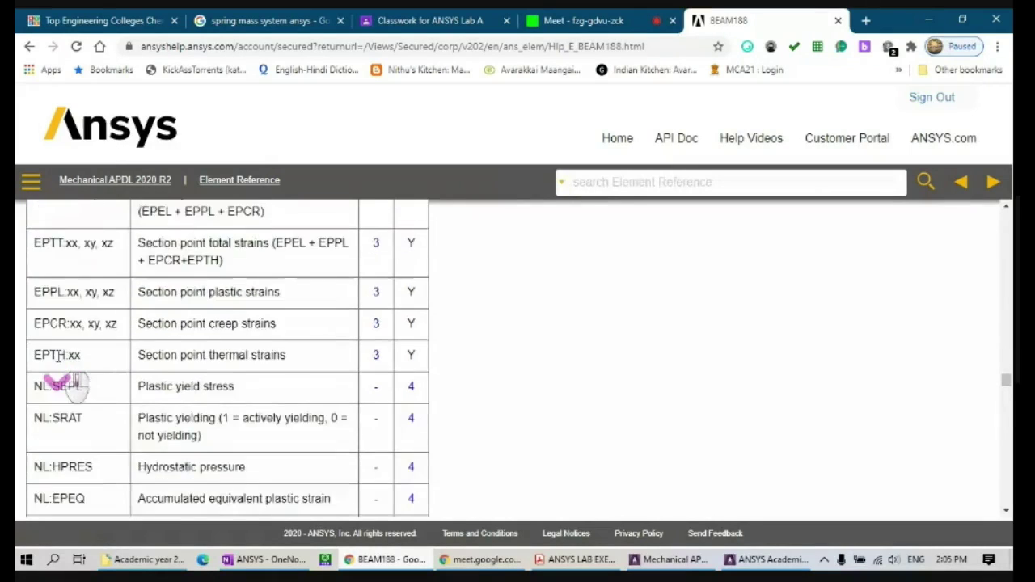
{"action": "scroll", "coordinate": [58, 356], "scroll_direction": "down", "scroll_amount": 2}
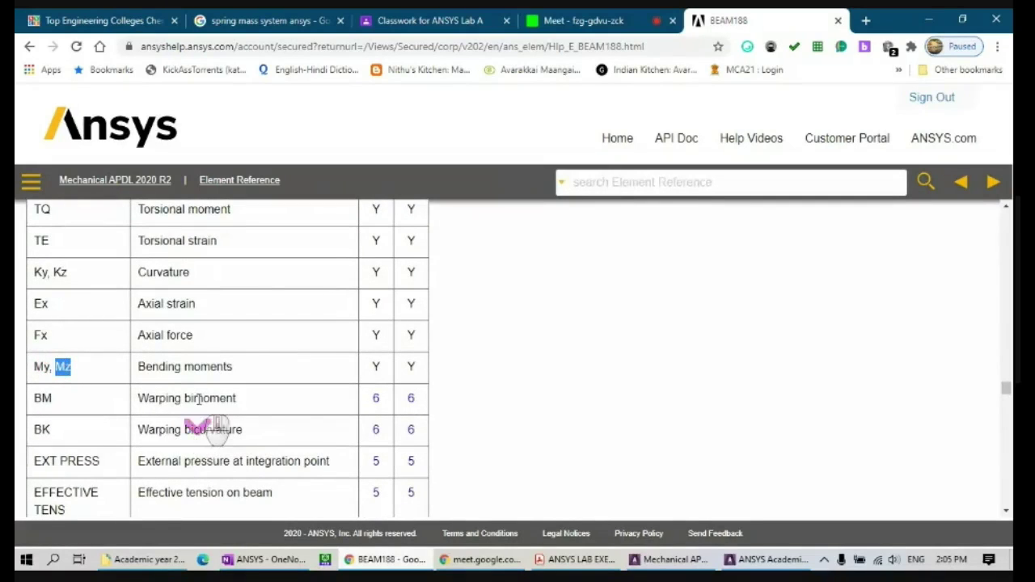
- Go past the output definitions and their footnotes to Table 188.2, BEAM188 Item and Sequence Numbers
{"action": "scroll", "coordinate": [199, 398], "scroll_direction": "down", "scroll_amount": 10}
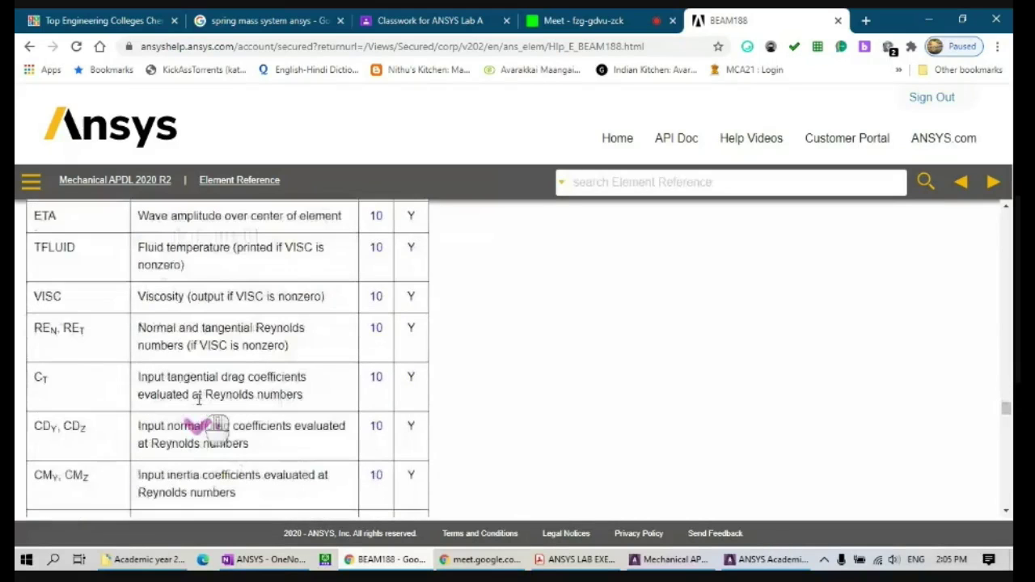
{"action": "scroll", "coordinate": [198, 398], "scroll_direction": "down", "scroll_amount": 15}
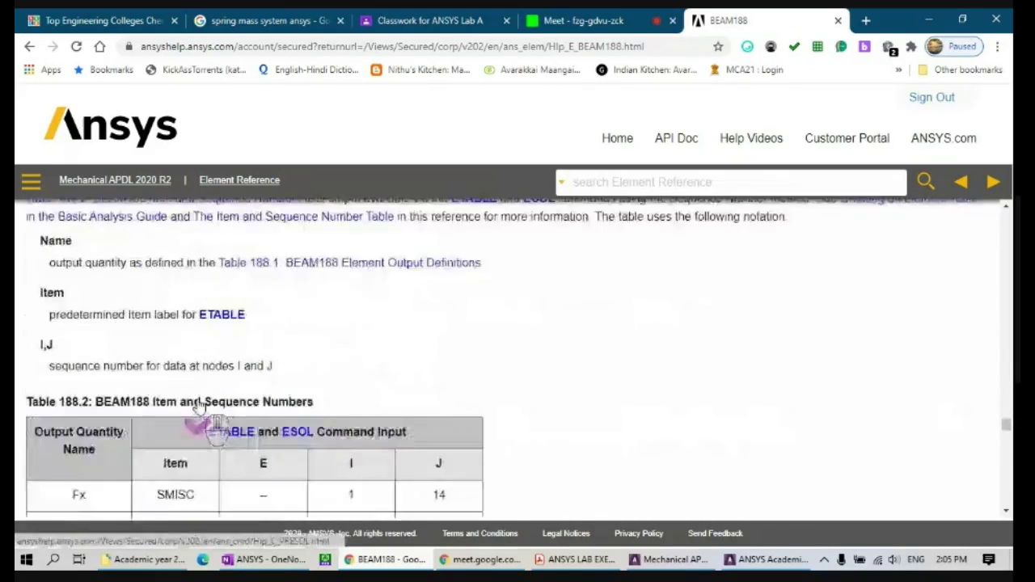
{"action": "scroll", "coordinate": [200, 408], "scroll_direction": "up", "scroll_amount": 10}
{"action": "scroll", "coordinate": [130, 344], "scroll_direction": "down", "scroll_amount": 5}
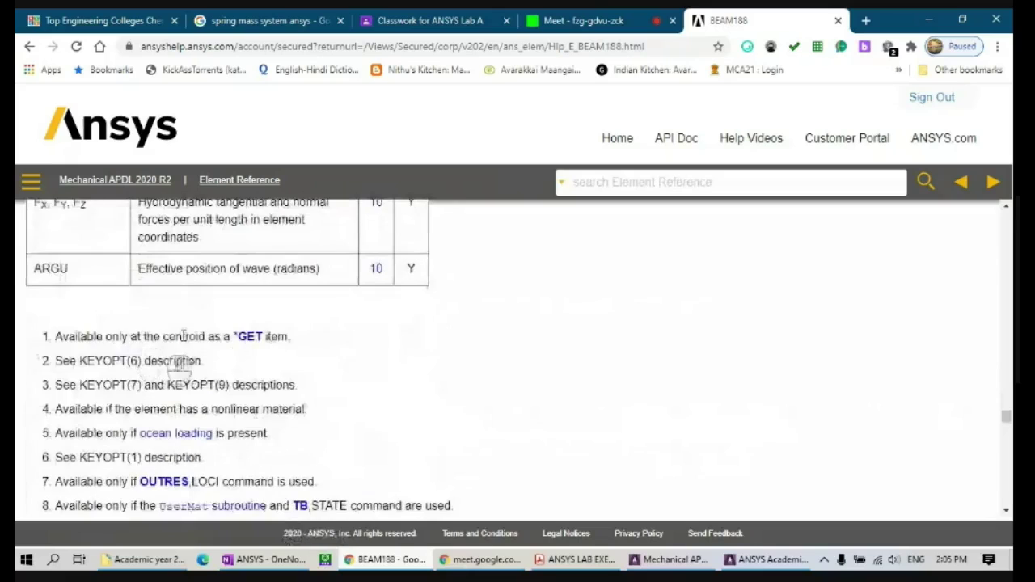
{"action": "scroll", "coordinate": [249, 373], "scroll_direction": "up", "scroll_amount": 3}
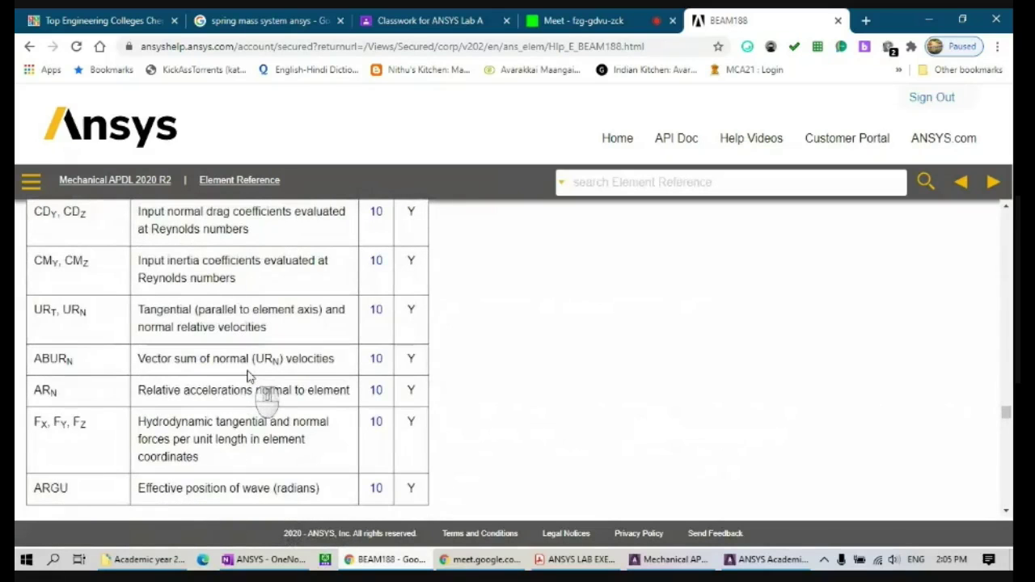
{"action": "scroll", "coordinate": [249, 374], "scroll_direction": "down", "scroll_amount": 10}
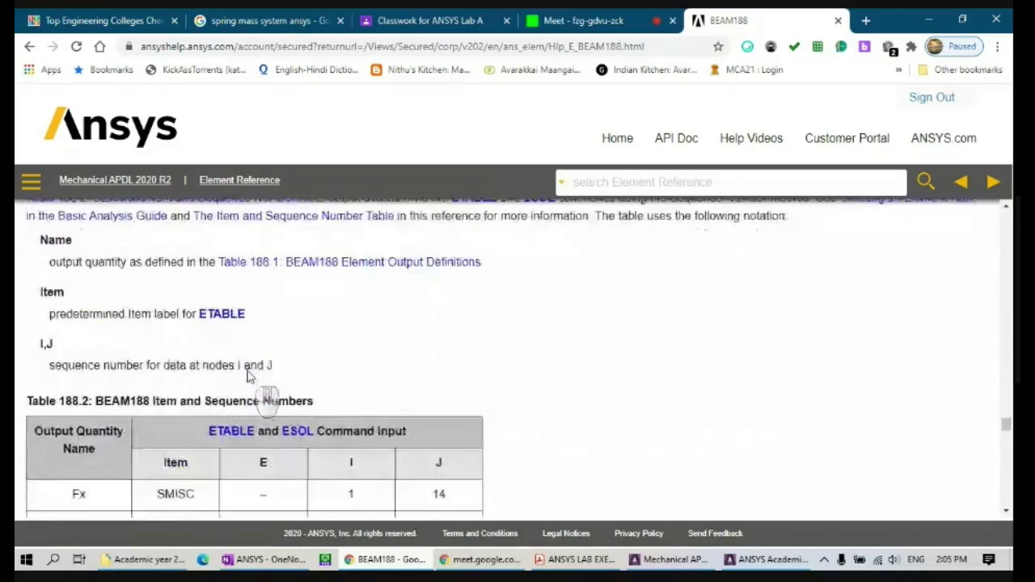
- Read Table 188.2, BEAM188 Item and Sequence Numbers, highlighting the Mz row, the SFy row and the SFz name
{"action": "scroll", "coordinate": [264, 400], "scroll_direction": "down", "scroll_amount": 1}
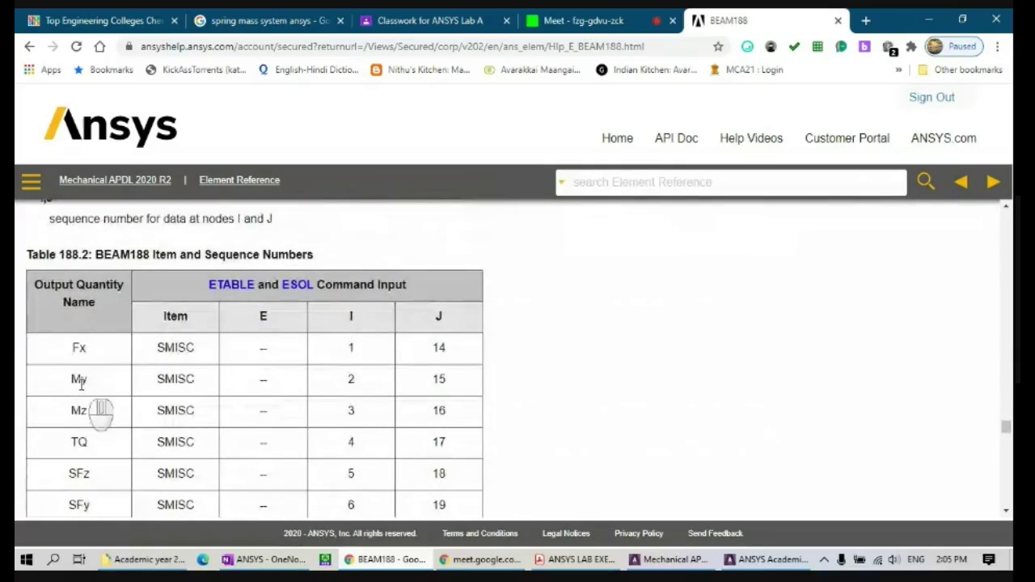
{"action": "scroll", "coordinate": [78, 476], "scroll_direction": "down", "scroll_amount": 1}
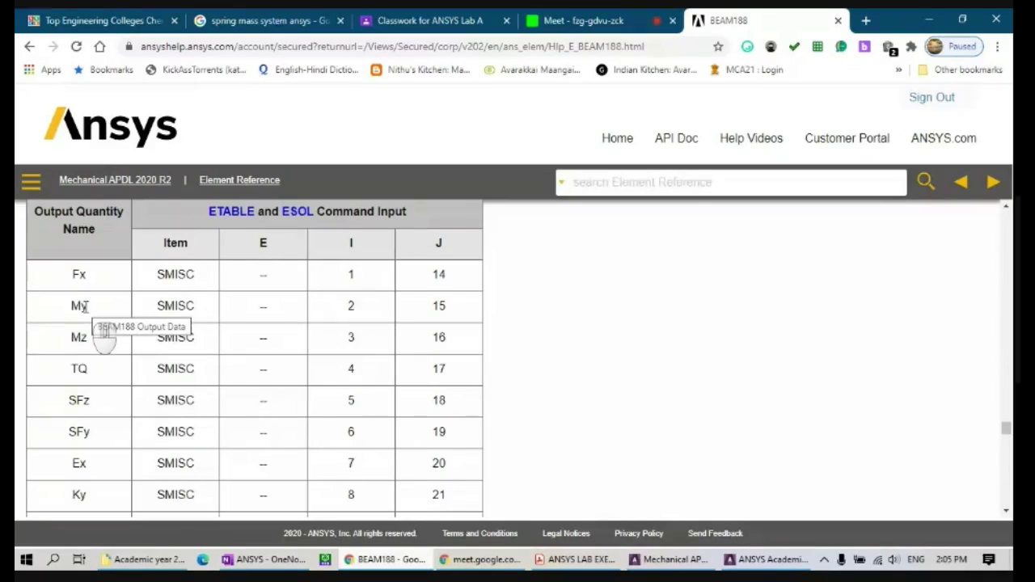
{"action": "left_click_drag", "start_coordinate": [70, 337], "coordinate": [463, 344]}
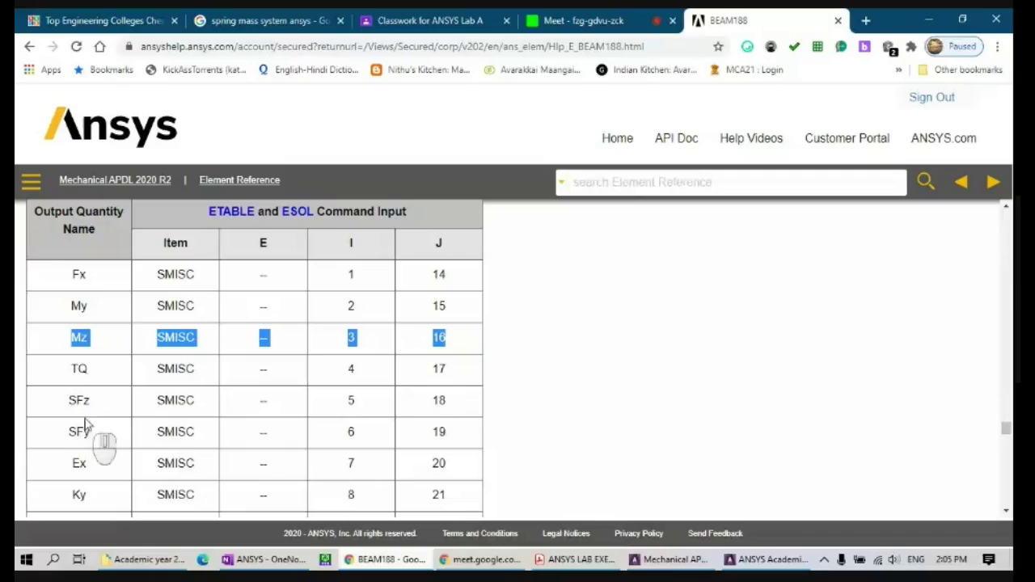
{"action": "left_click_drag", "start_coordinate": [70, 432], "coordinate": [478, 427]}
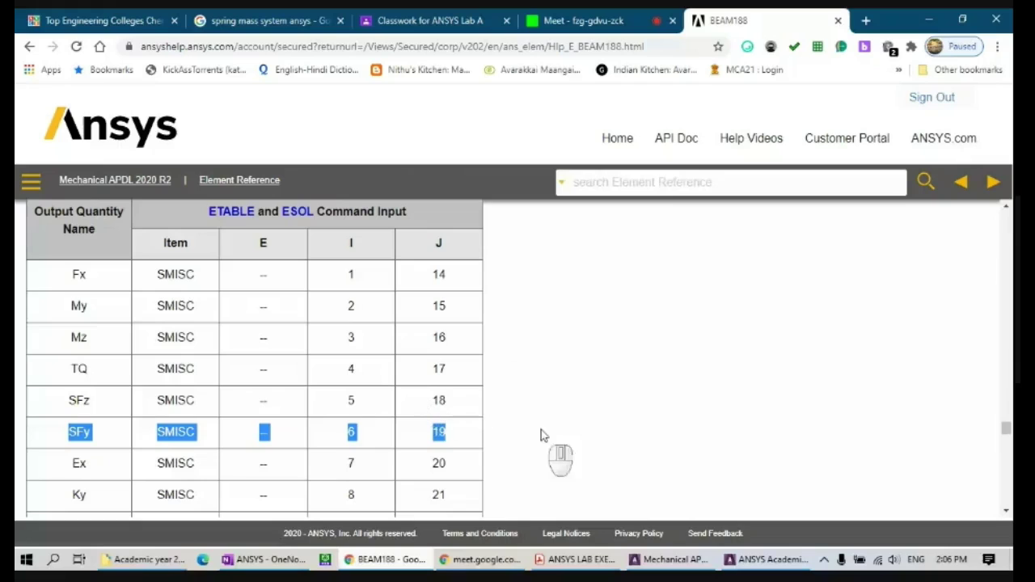
{"action": "left_click", "coordinate": [564, 393]}
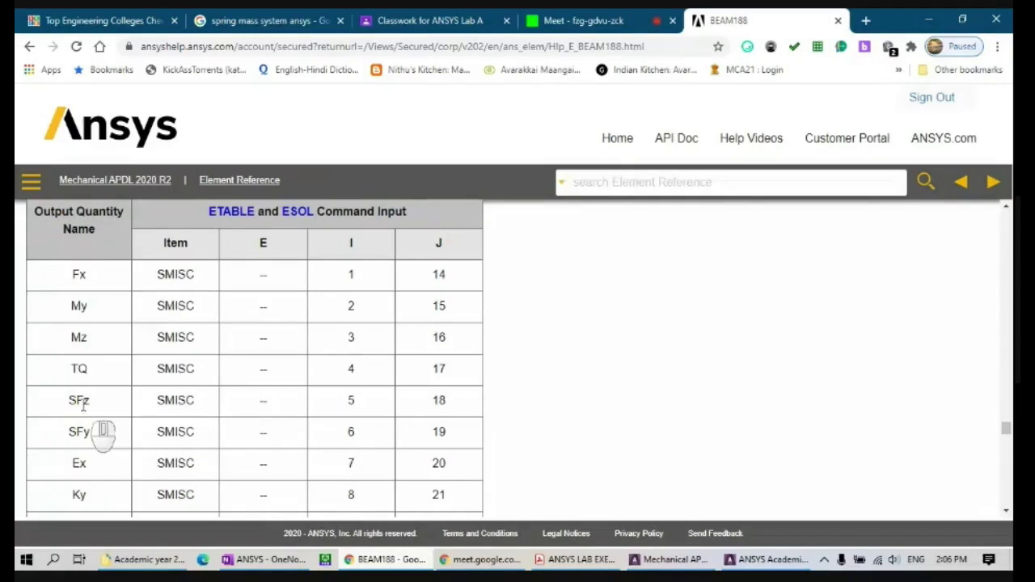
{"action": "left_click_drag", "start_coordinate": [69, 402], "coordinate": [102, 402]}
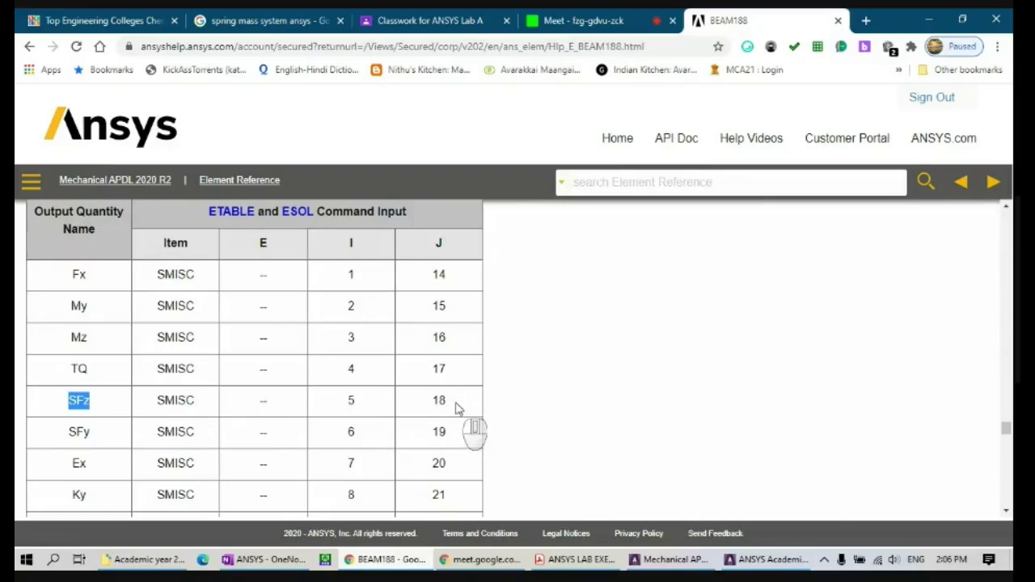
- Switch to ANSYS and define an element table item labelled SF-i, by sequence number with SMISC, 5
{"action": "left_click", "coordinate": [761, 566]}
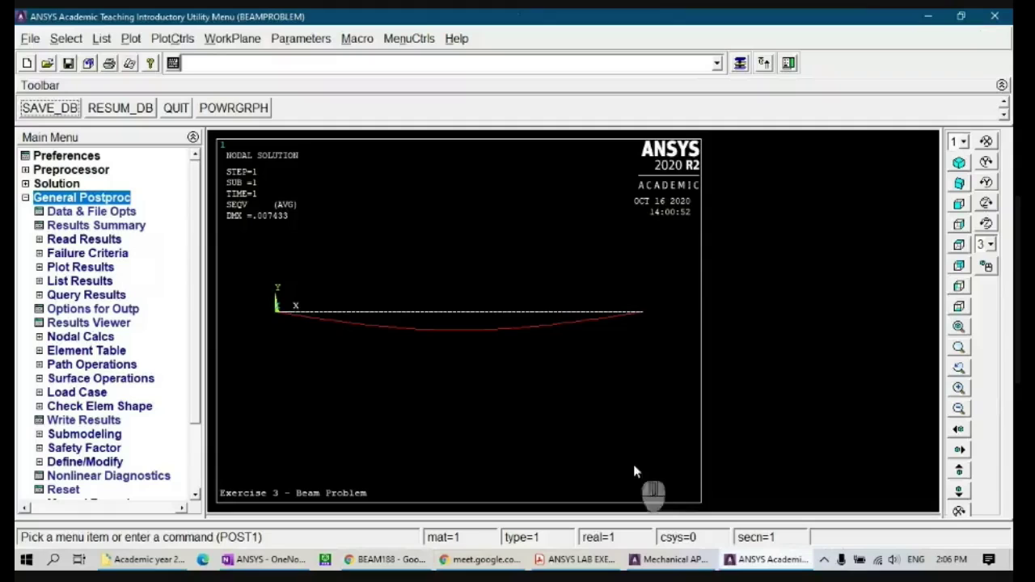
{"action": "left_click", "coordinate": [113, 353]}
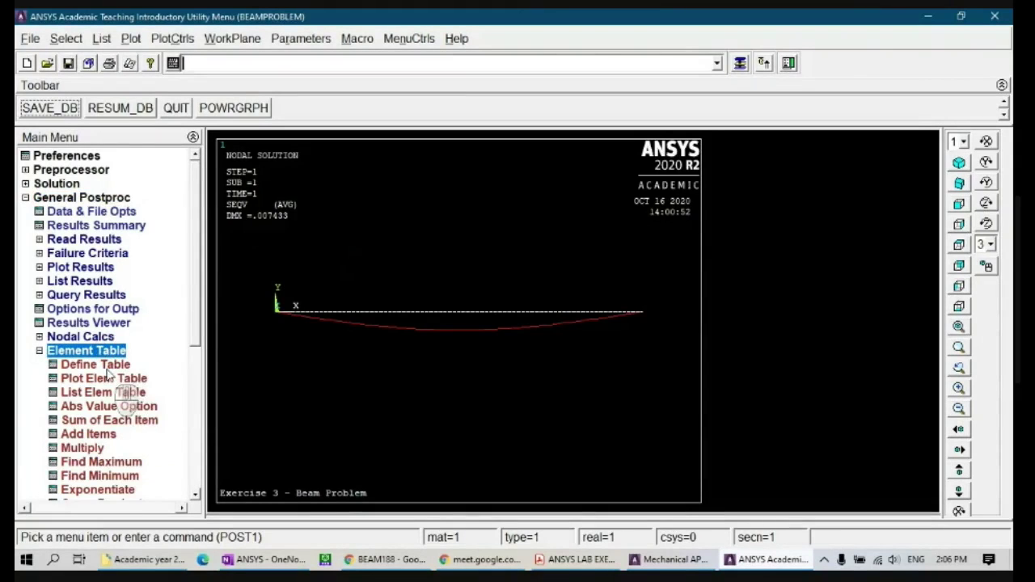
{"action": "left_click", "coordinate": [101, 365]}
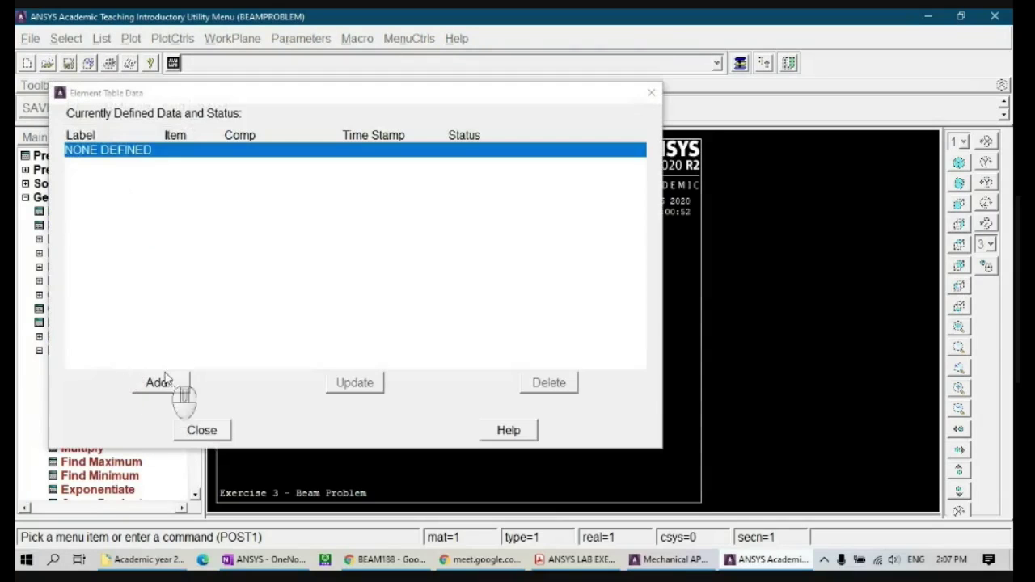
{"action": "left_click", "coordinate": [164, 381]}
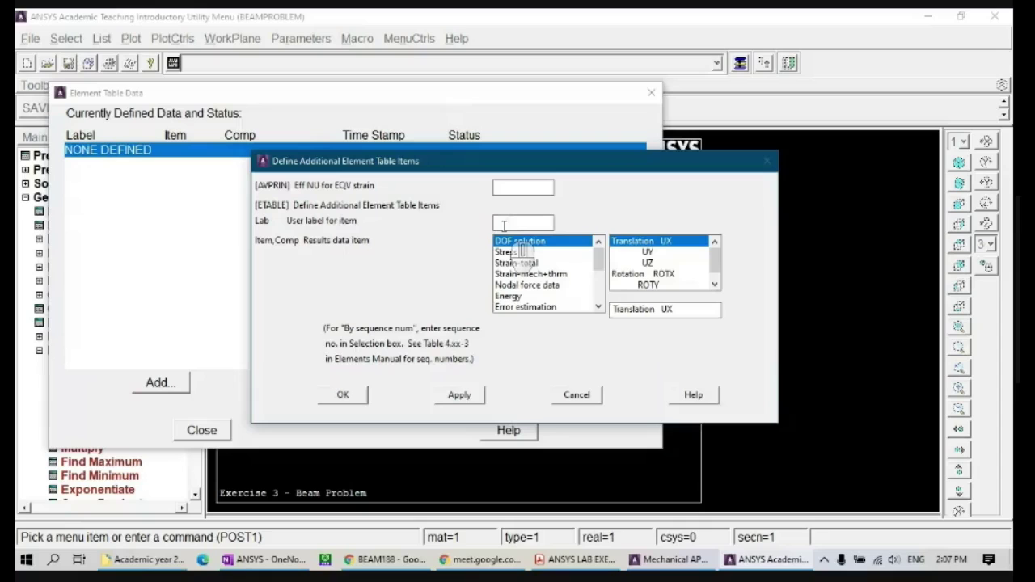
{"action": "key", "text": "shift"}
{"action": "type", "text": "t"}
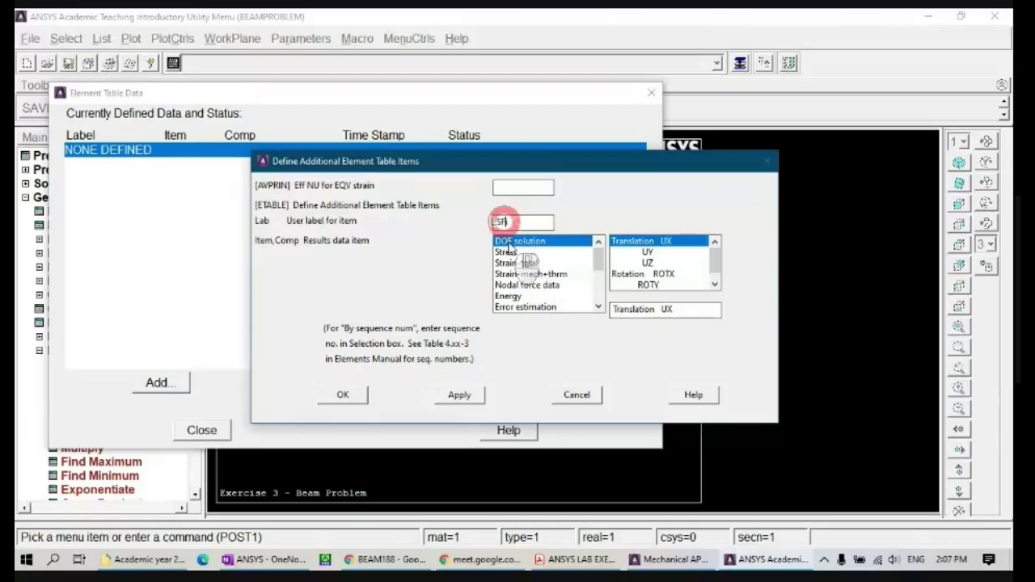
{"action": "left_click_drag", "start_coordinate": [596, 251], "coordinate": [596, 306]}
{"action": "left_click", "coordinate": [544, 307]}
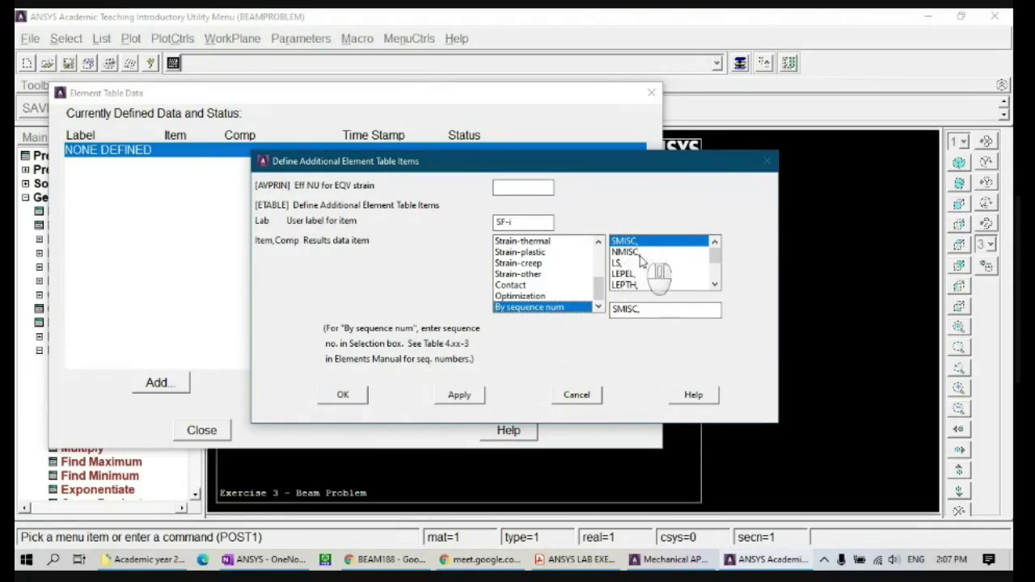
{"action": "left_click", "coordinate": [647, 312]}
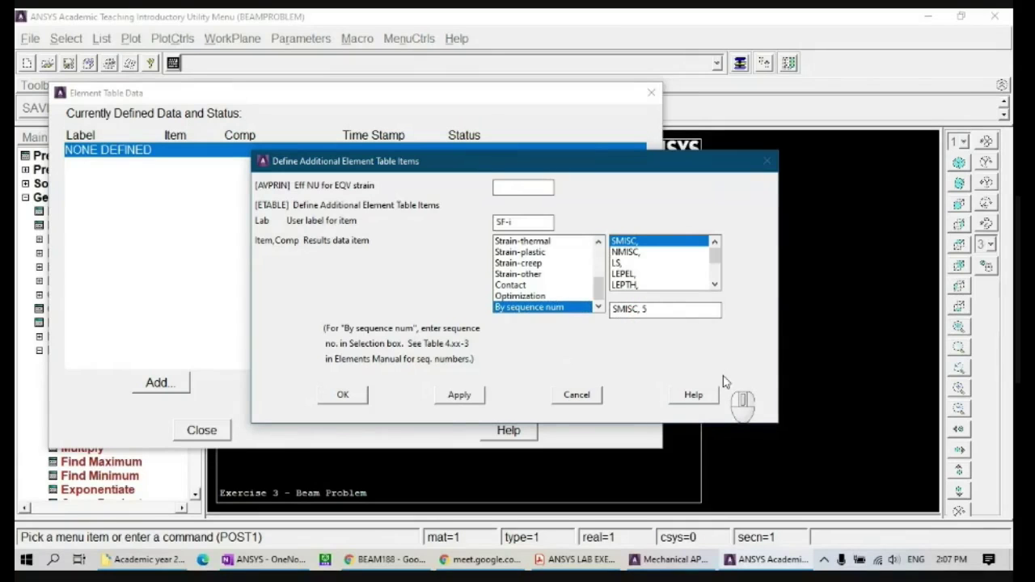
{"action": "type", "text": "5"}
{"action": "left_click", "coordinate": [461, 396]}
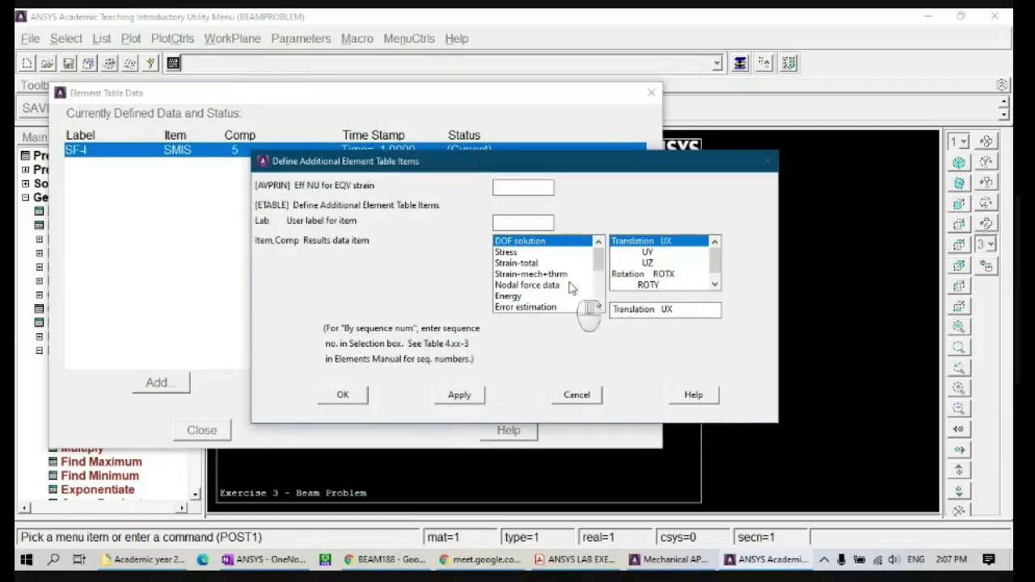
- Define a second shear force element table item labelled SF - J, by sequence number with SMISC, 18
{"action": "left_click", "coordinate": [514, 223]}
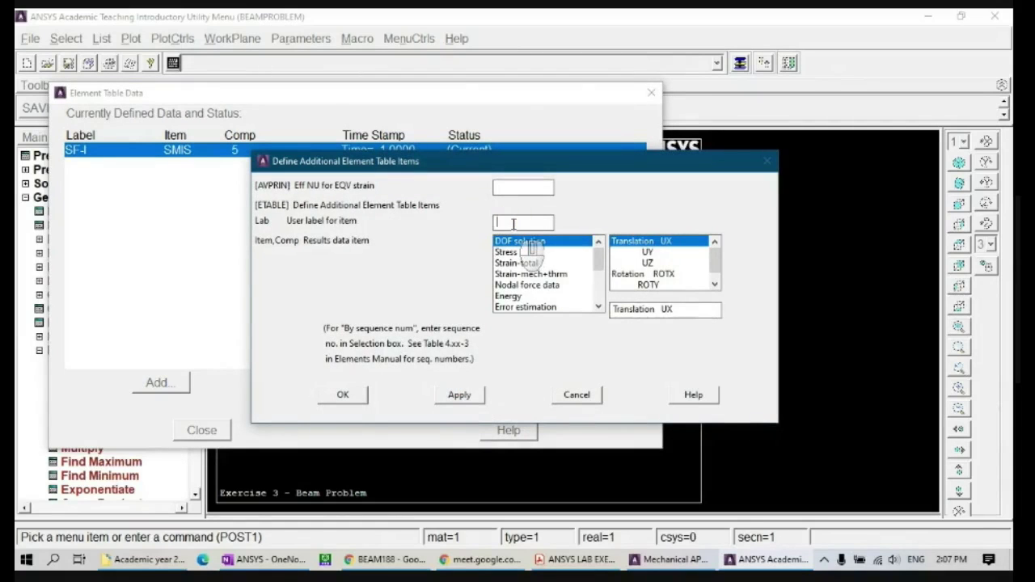
{"action": "type", "text": "SF -"}
{"action": "key", "text": "shift"}
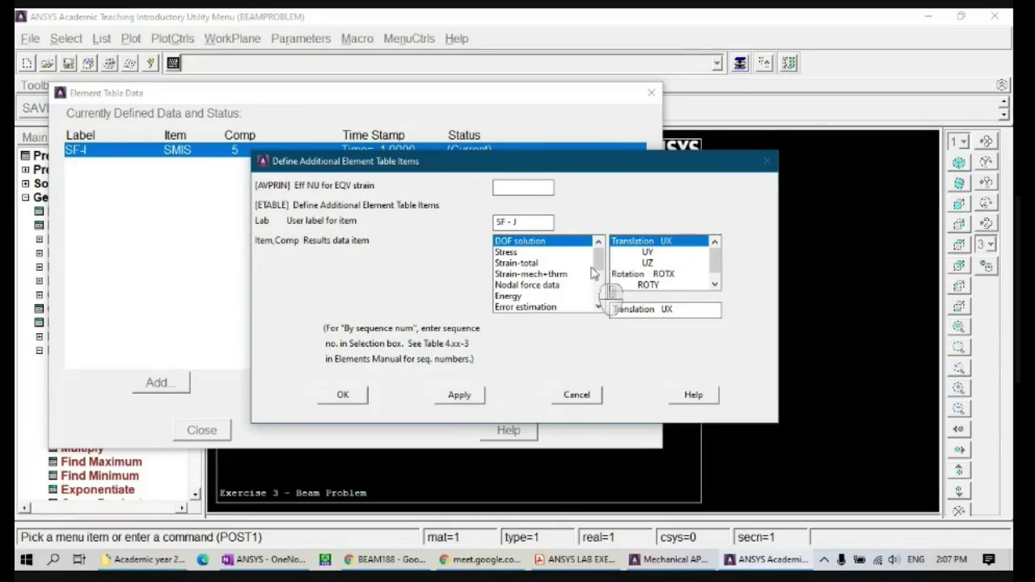
{"action": "left_click_drag", "start_coordinate": [597, 259], "coordinate": [596, 308]}
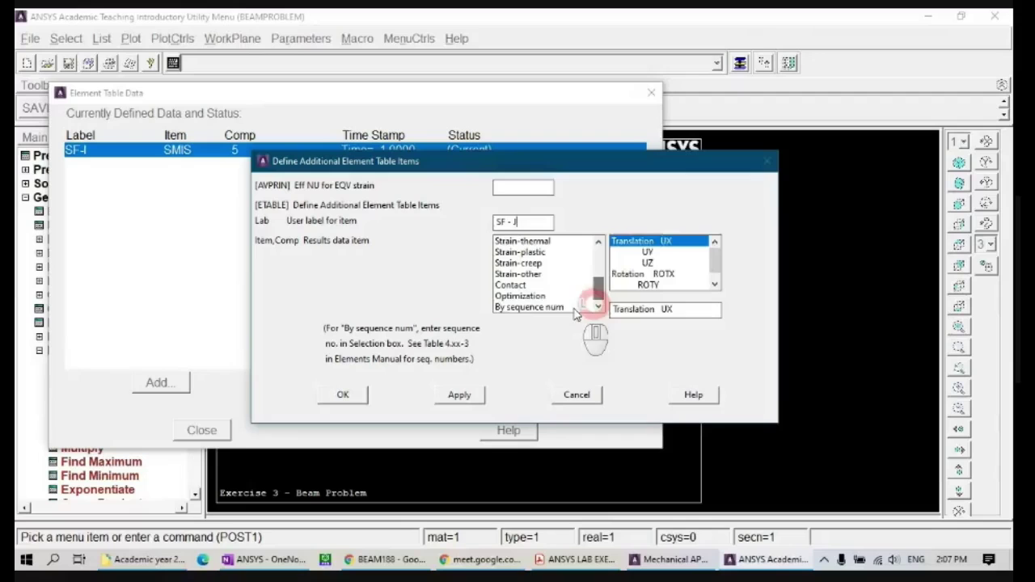
{"action": "left_click", "coordinate": [588, 307]}
{"action": "left_click", "coordinate": [644, 310]}
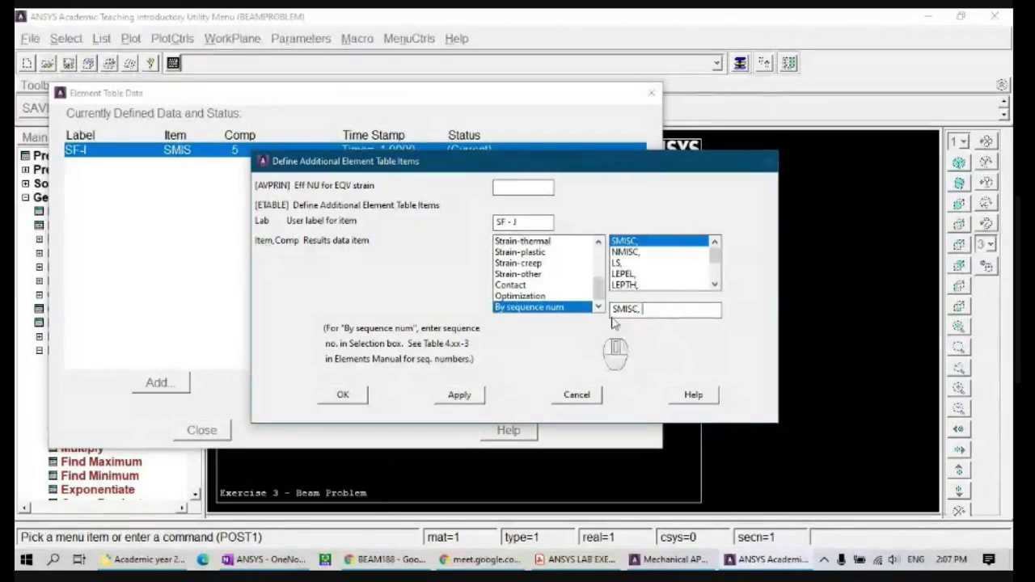
{"action": "type", "text": "18"}
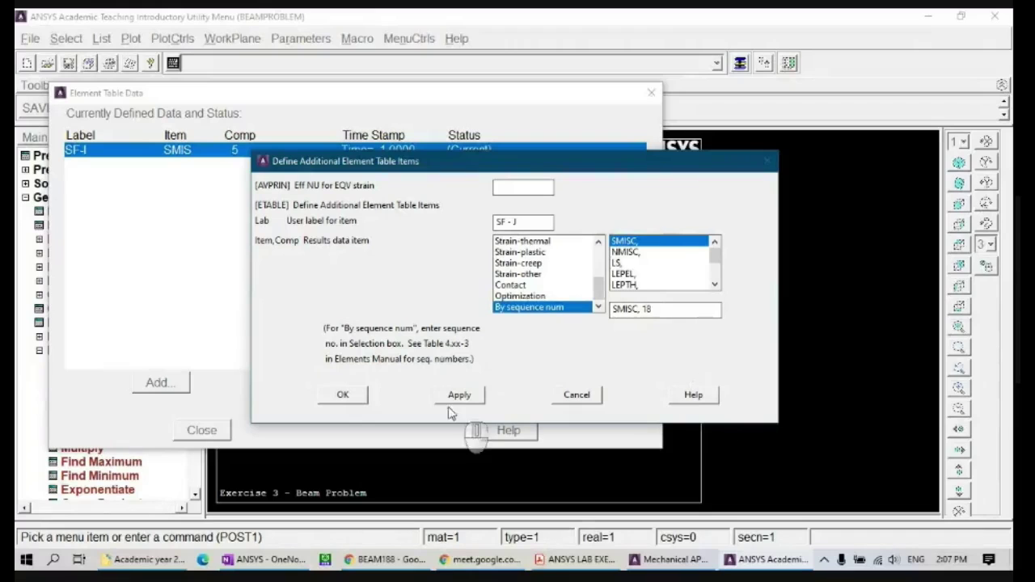
{"action": "left_click", "coordinate": [359, 395]}
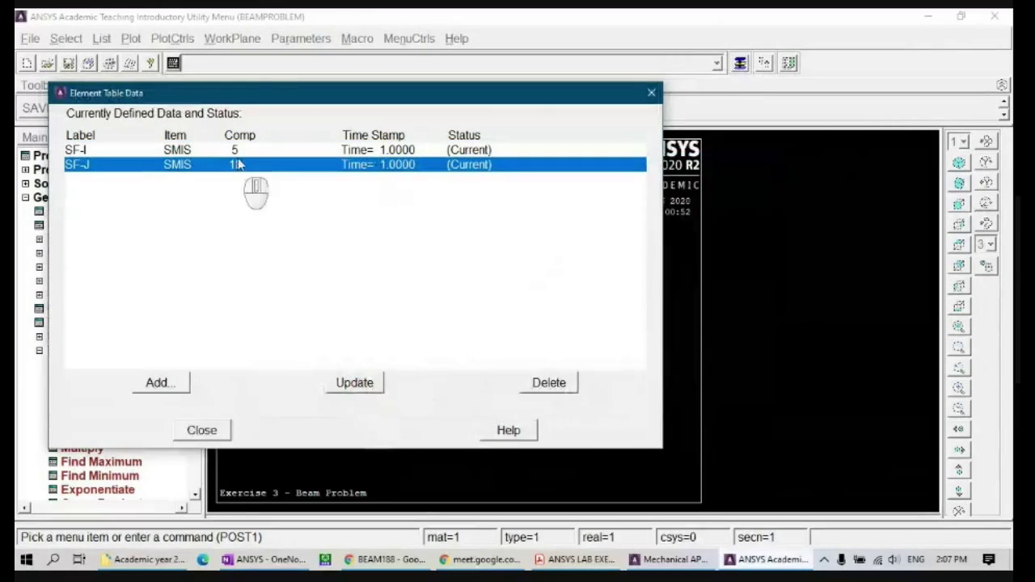
- Switch to the BEAM188 documentation and highlight the I and J sequence numbers of SFz and My in Table 188.2
{"action": "left_click", "coordinate": [413, 554]}
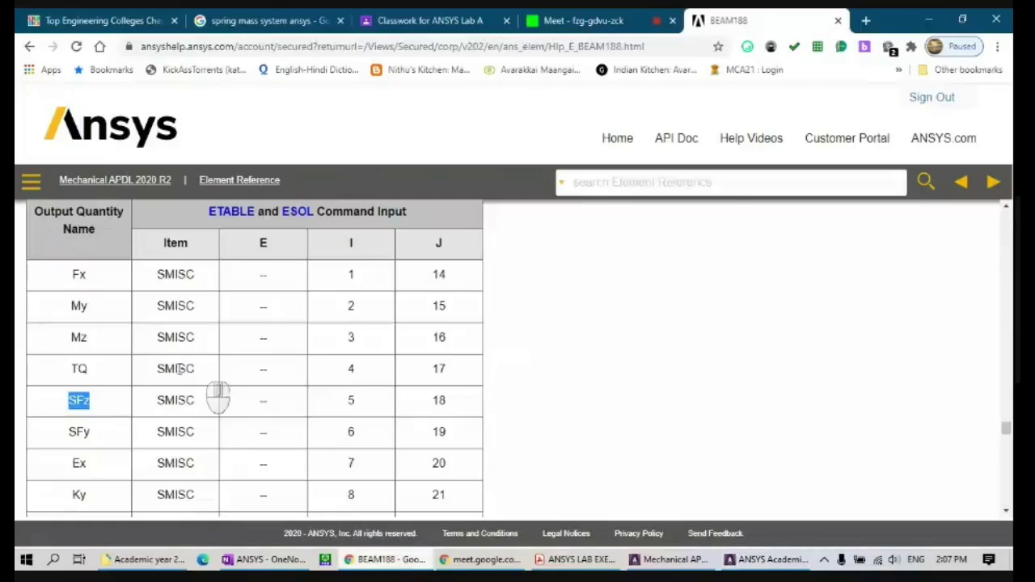
{"action": "double_click", "coordinate": [351, 400]}
{"action": "left_click_drag", "start_coordinate": [434, 408], "coordinate": [451, 410]}
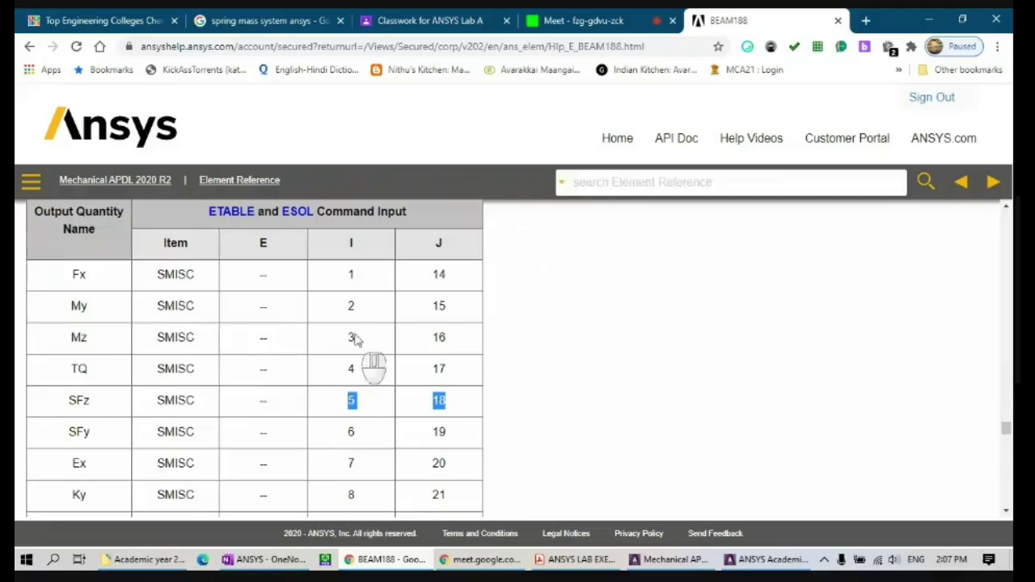
{"action": "double_click", "coordinate": [351, 305]}
{"action": "left_click_drag", "start_coordinate": [351, 306], "coordinate": [439, 306]}
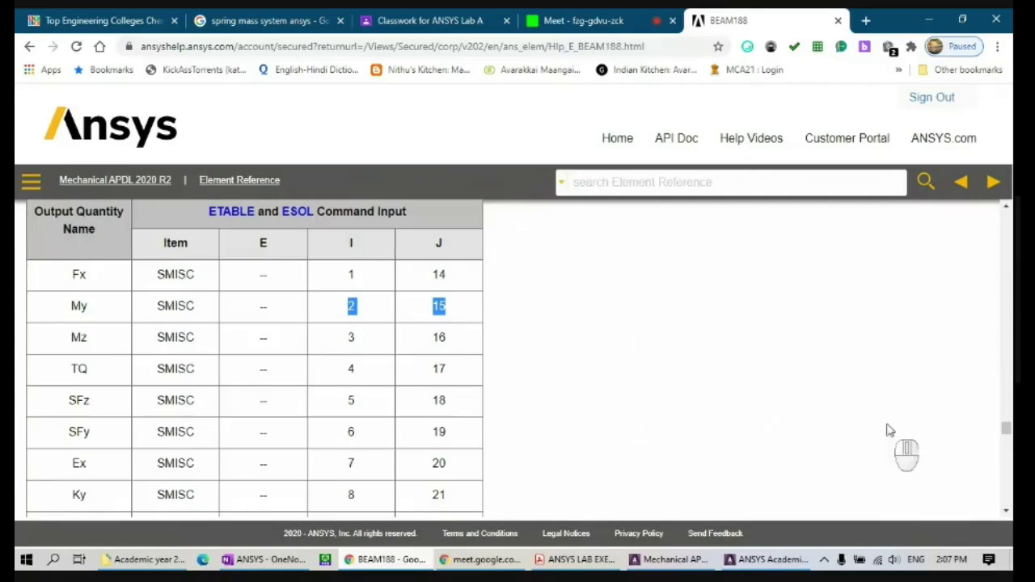
- Return to ANSYS and define a bending moment element table item labelled BM-i, by sequence number with SMISC, 2
{"action": "left_click", "coordinate": [775, 557]}
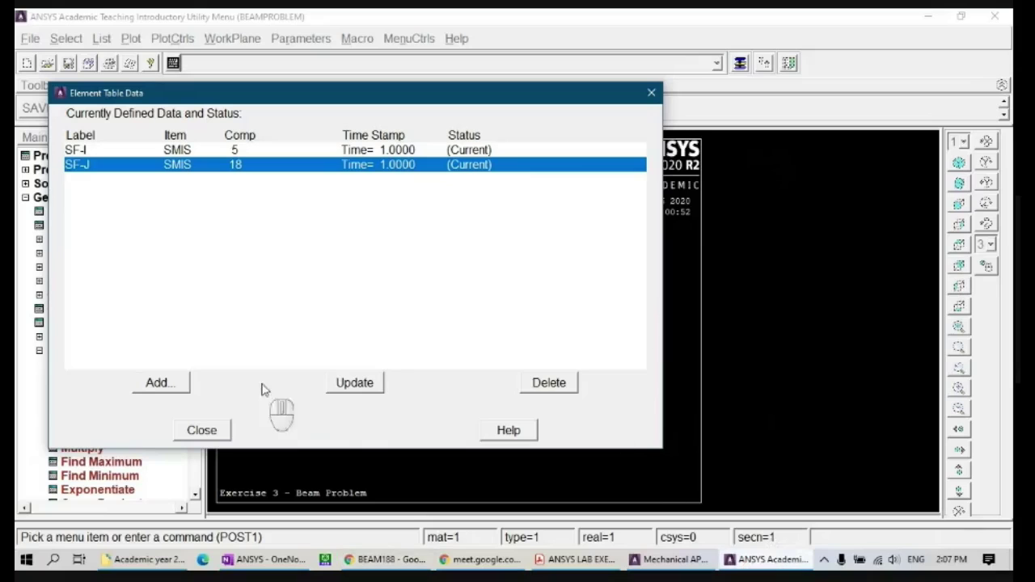
{"action": "left_click", "coordinate": [162, 382]}
{"action": "left_click", "coordinate": [518, 222]}
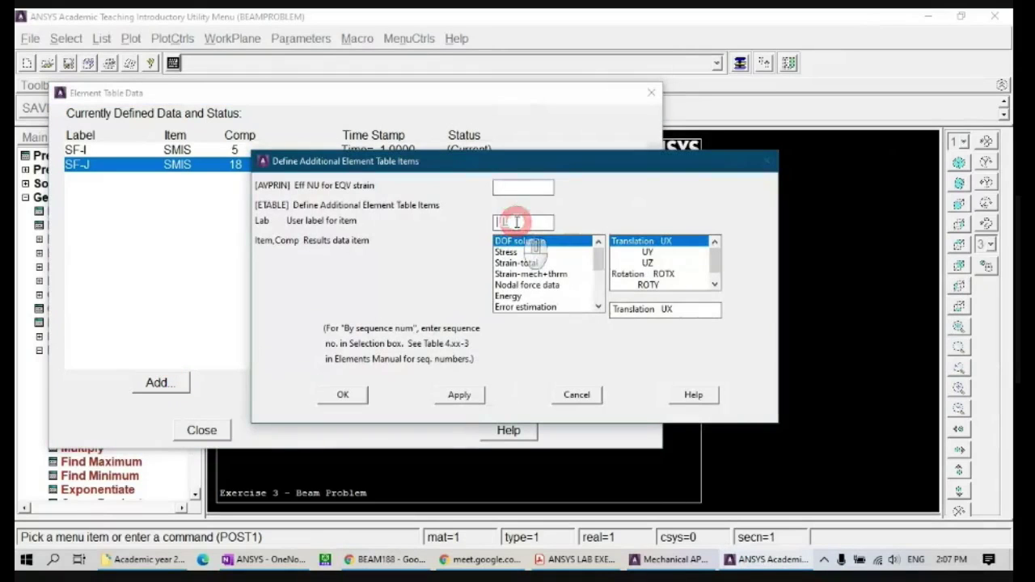
{"action": "type", "text": "BM"}
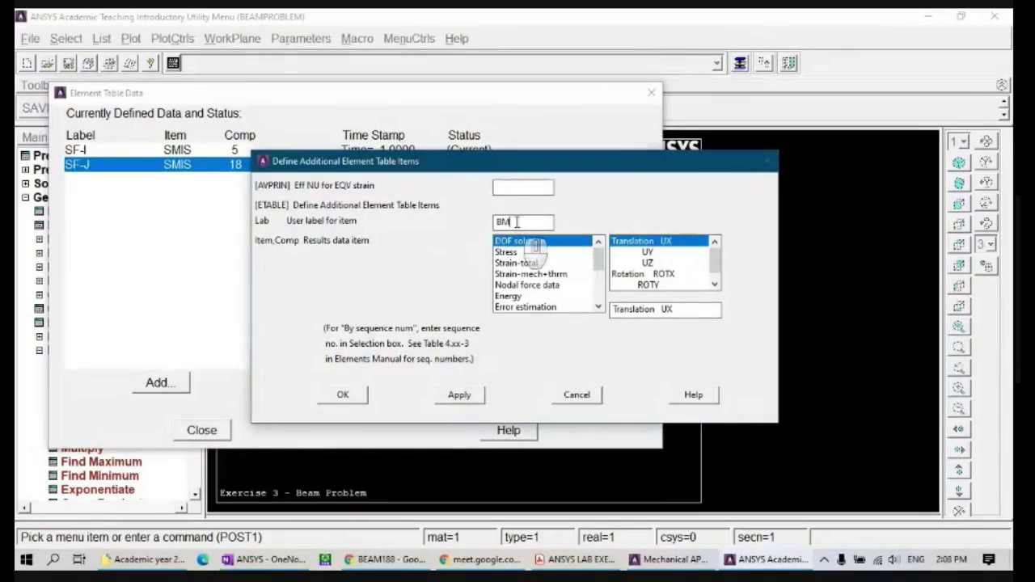
{"action": "type", "text": "-I"}
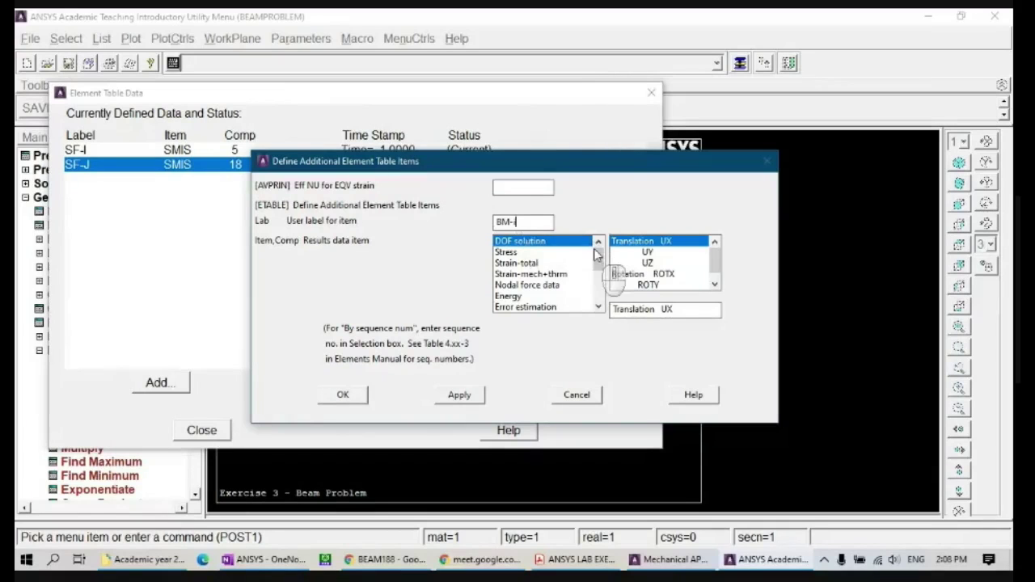
{"action": "left_click_drag", "start_coordinate": [599, 257], "coordinate": [597, 309]}
{"action": "left_click", "coordinate": [562, 307]}
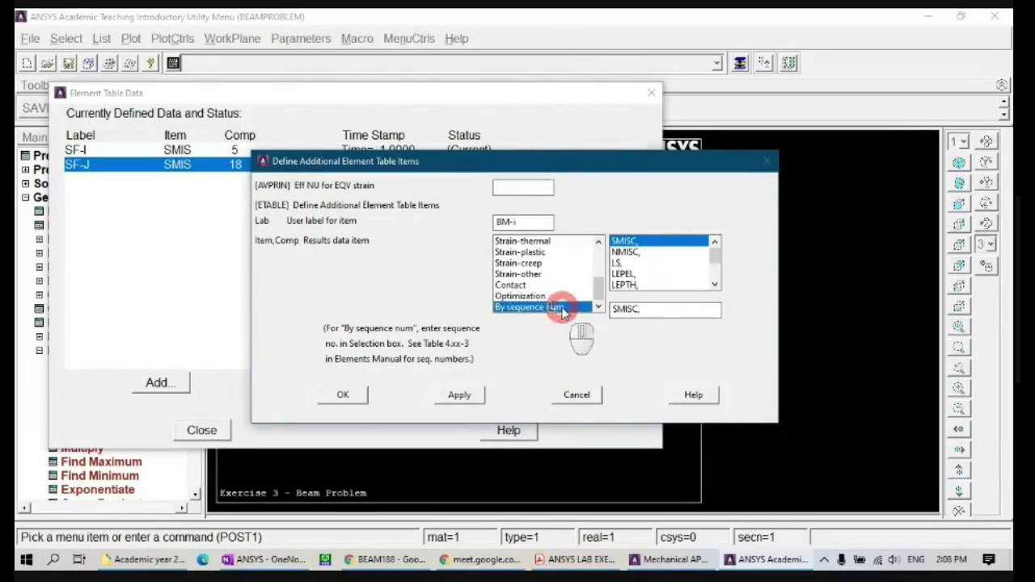
{"action": "left_click", "coordinate": [648, 308]}
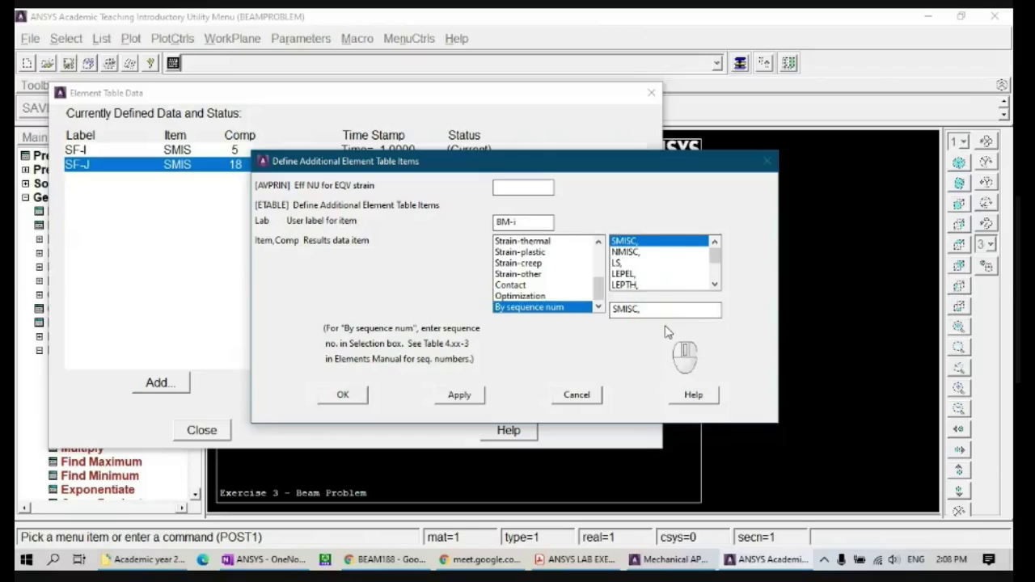
{"action": "left_click", "coordinate": [473, 396]}
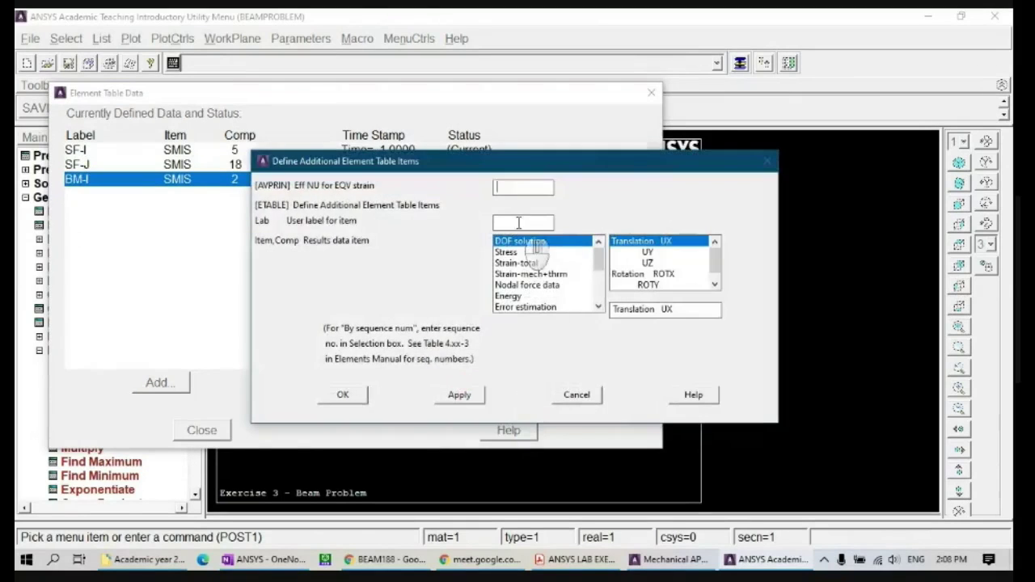
- Define a second bending moment element table item labelled BM - J, by sequence number with SMISC, 15
{"action": "left_click", "coordinate": [518, 223]}
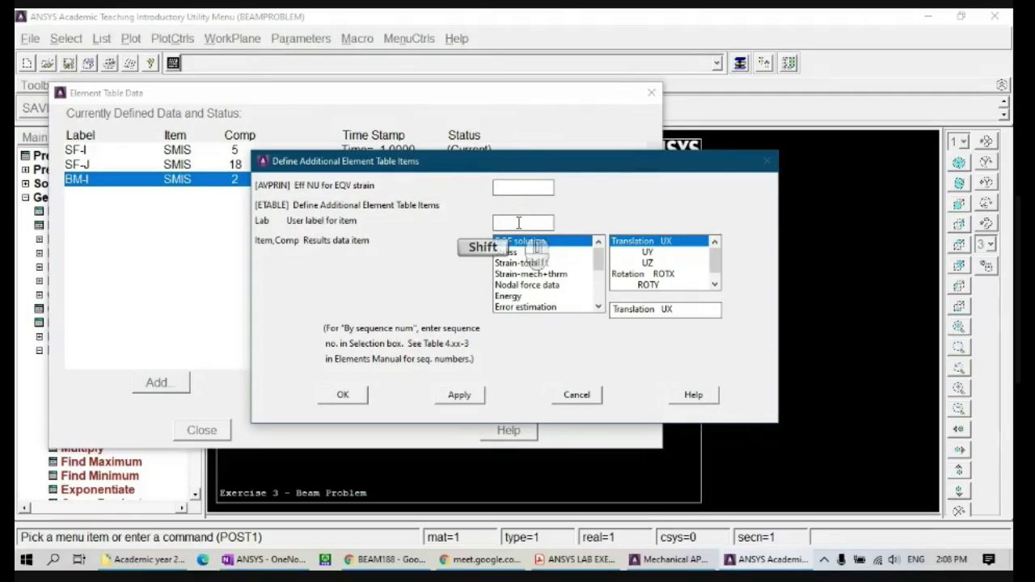
{"action": "type", "text": "BM - J"}
{"action": "scroll", "coordinate": [596, 267], "scroll_direction": "down", "scroll_amount": 3}
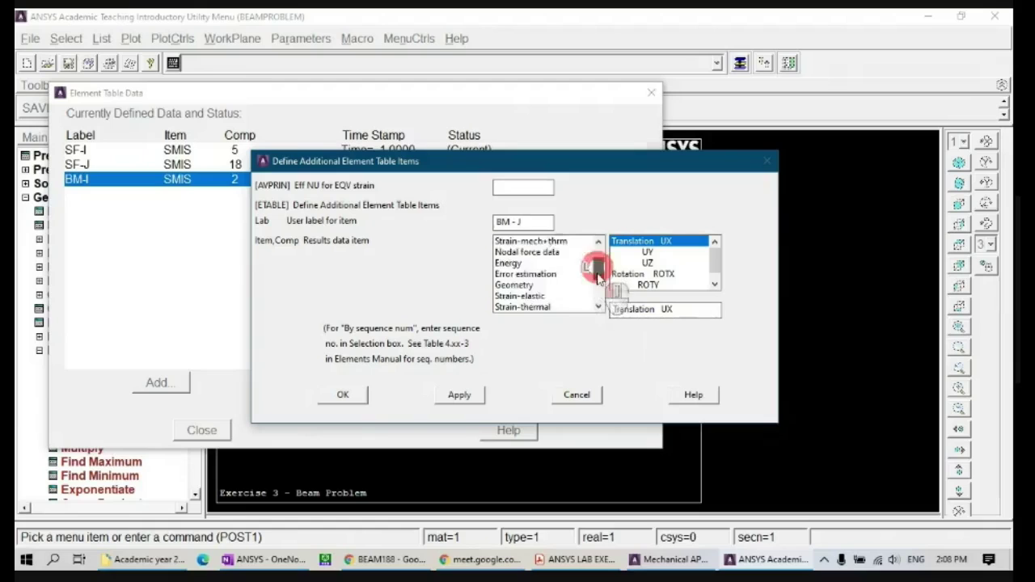
{"action": "left_click", "coordinate": [554, 307]}
{"action": "left_click", "coordinate": [655, 314]}
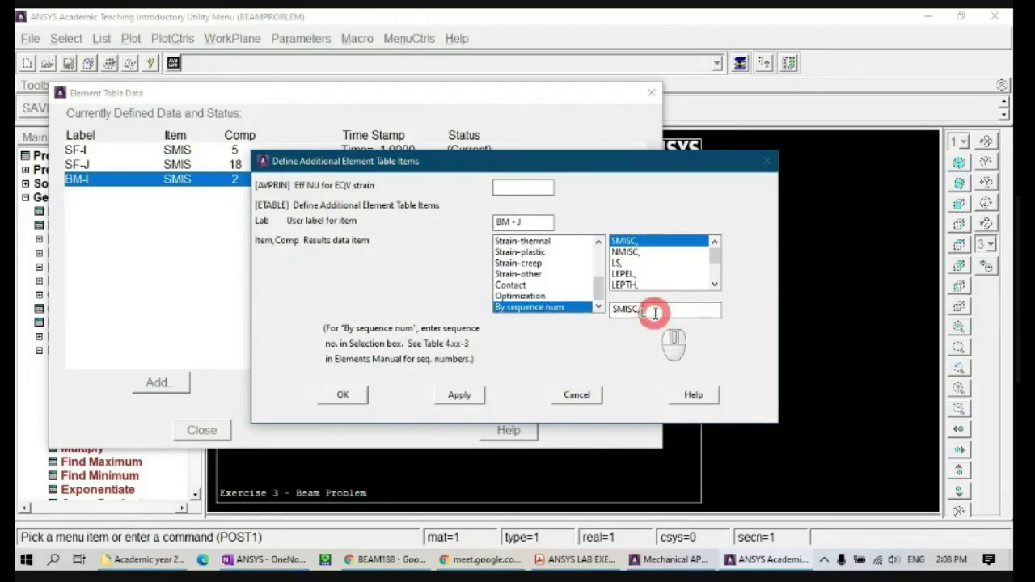
{"action": "type", "text": "15"}
{"action": "left_click", "coordinate": [362, 400]}
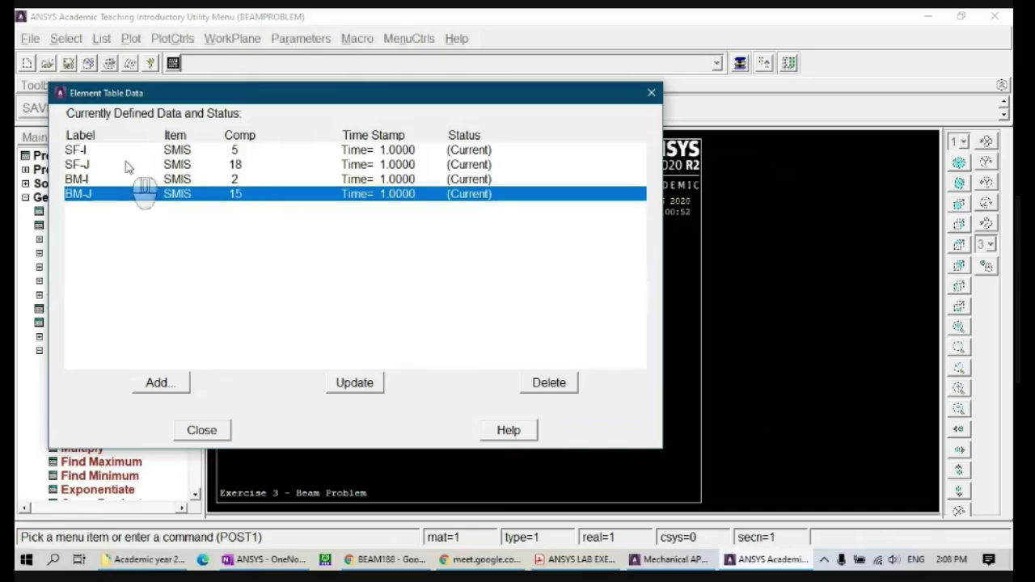
- Switch to the BEAM188 documentation and look up the bending stress output quantities and their sequence numbers in Tables 188.1 and 188.2
{"action": "left_click", "coordinate": [385, 559]}
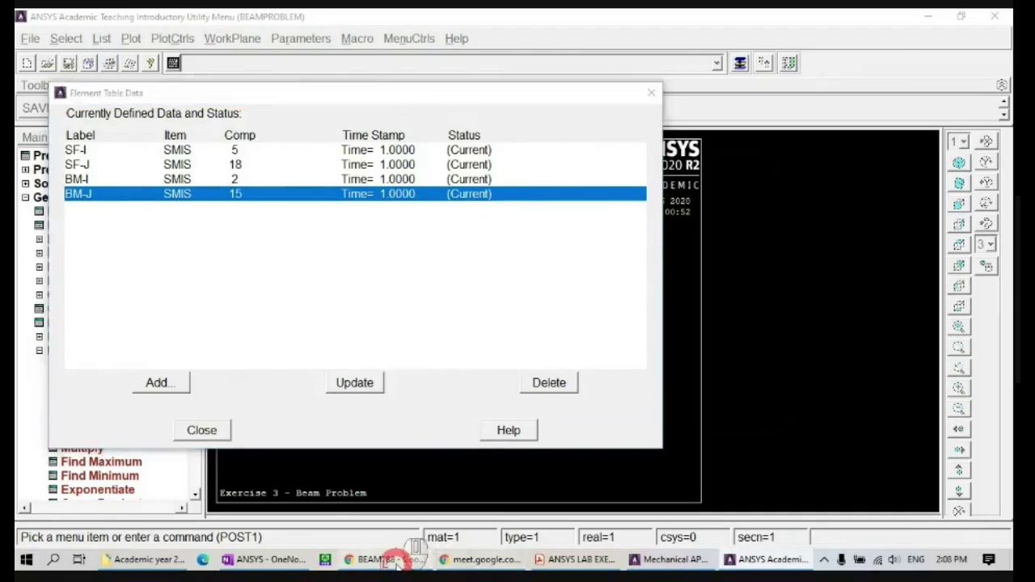
{"action": "scroll", "coordinate": [239, 300], "scroll_direction": "down", "scroll_amount": 3}
{"action": "scroll", "coordinate": [239, 301], "scroll_direction": "down", "scroll_amount": 2}
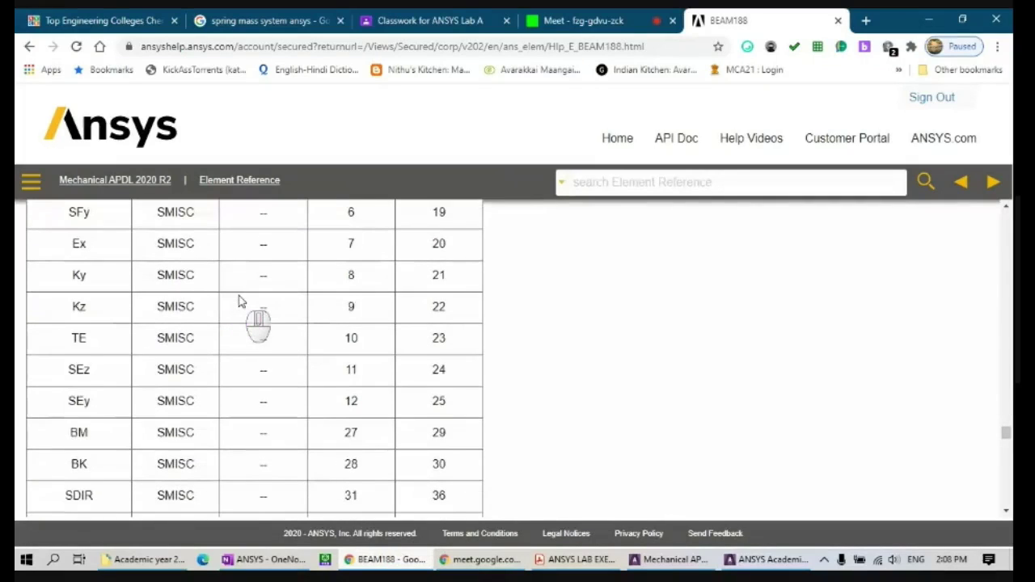
{"action": "scroll", "coordinate": [239, 301], "scroll_direction": "down", "scroll_amount": 4}
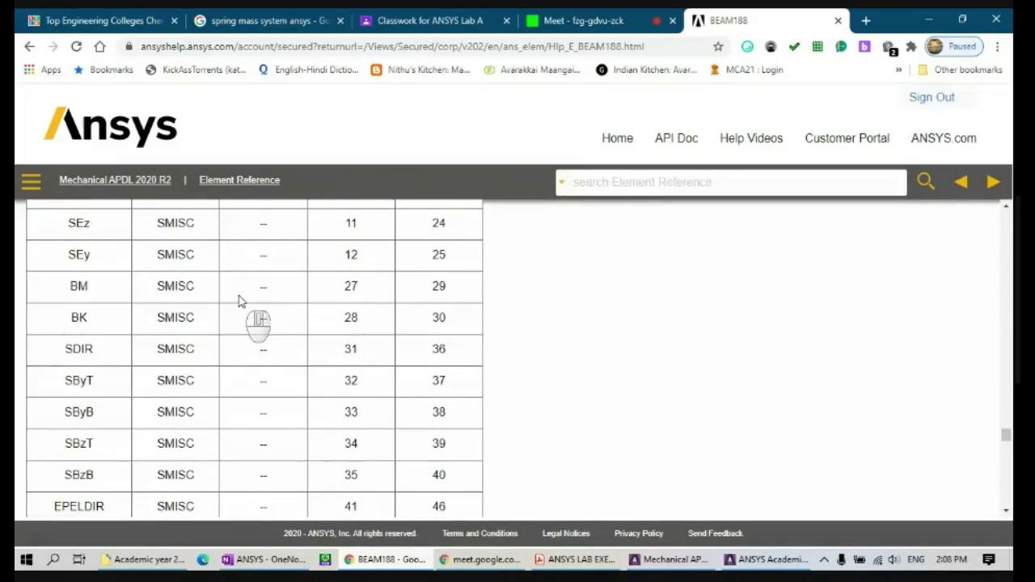
{"action": "scroll", "coordinate": [239, 301], "scroll_direction": "down", "scroll_amount": 2}
{"action": "scroll", "coordinate": [245, 312], "scroll_direction": "up", "scroll_amount": 15}
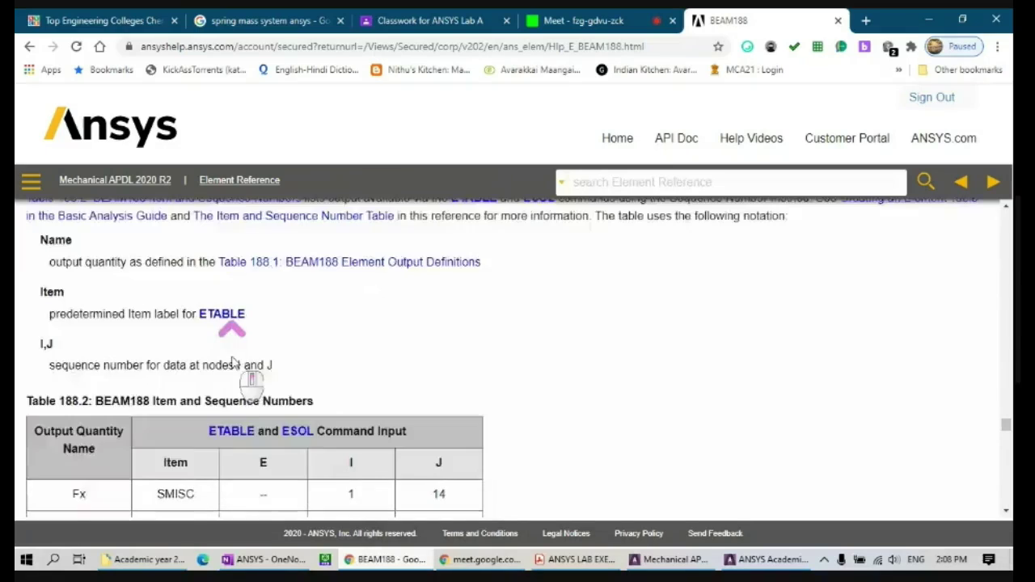
{"action": "scroll", "coordinate": [233, 364], "scroll_direction": "up", "scroll_amount": 12}
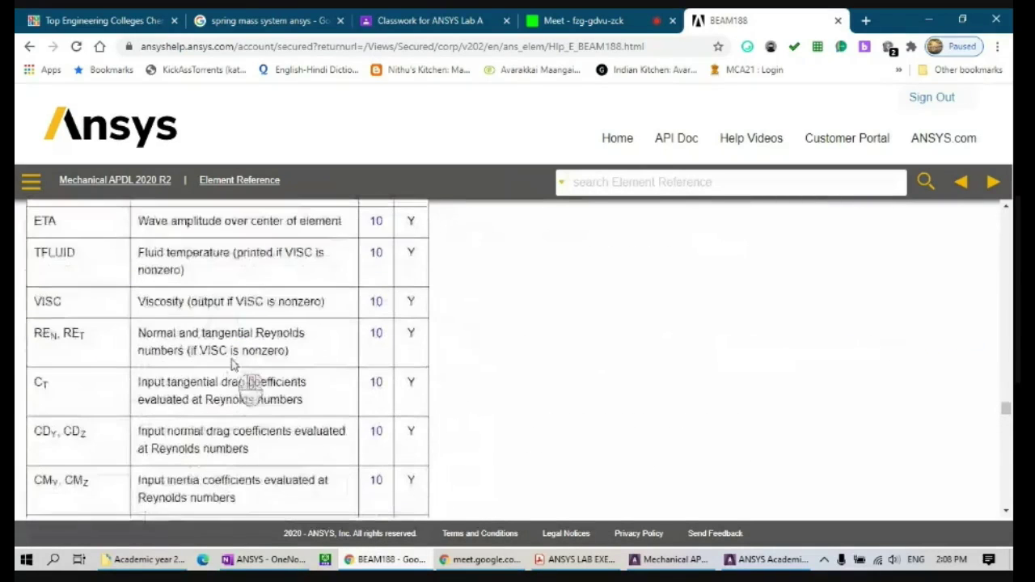
{"action": "scroll", "coordinate": [232, 365], "scroll_direction": "up", "scroll_amount": 10}
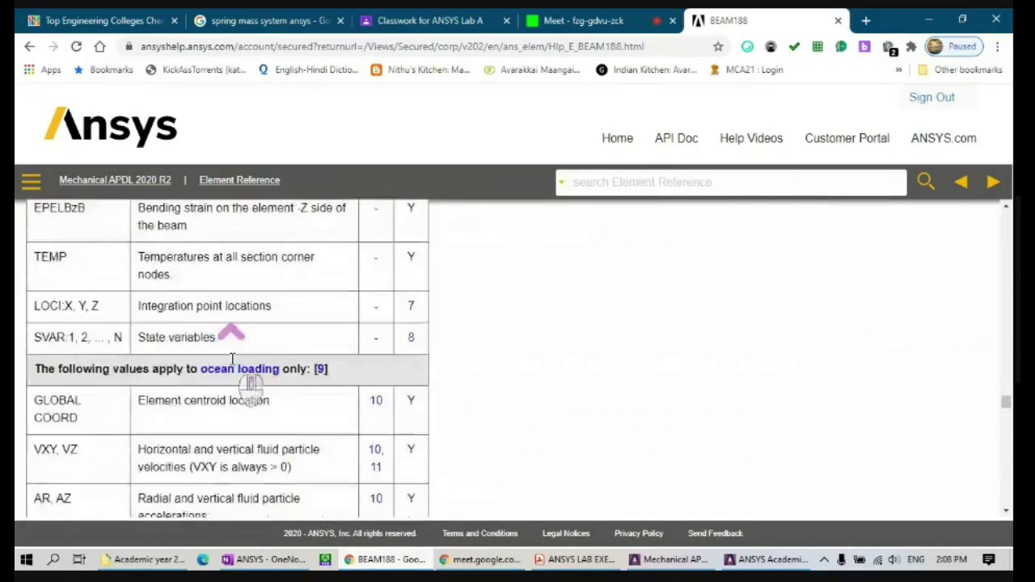
{"action": "scroll", "coordinate": [232, 359], "scroll_direction": "up", "scroll_amount": 7}
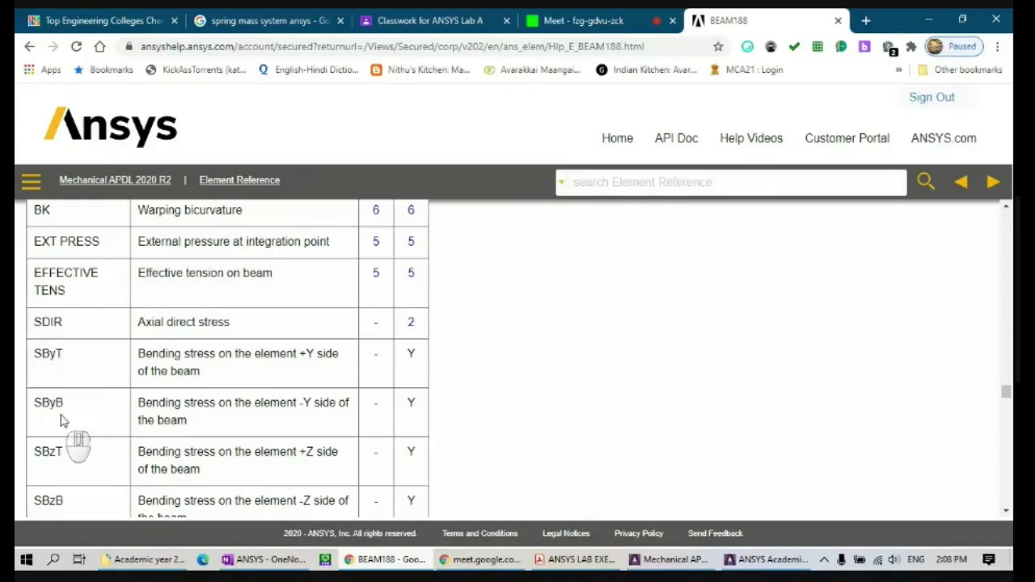
{"action": "scroll", "coordinate": [81, 404], "scroll_direction": "down", "scroll_amount": 1}
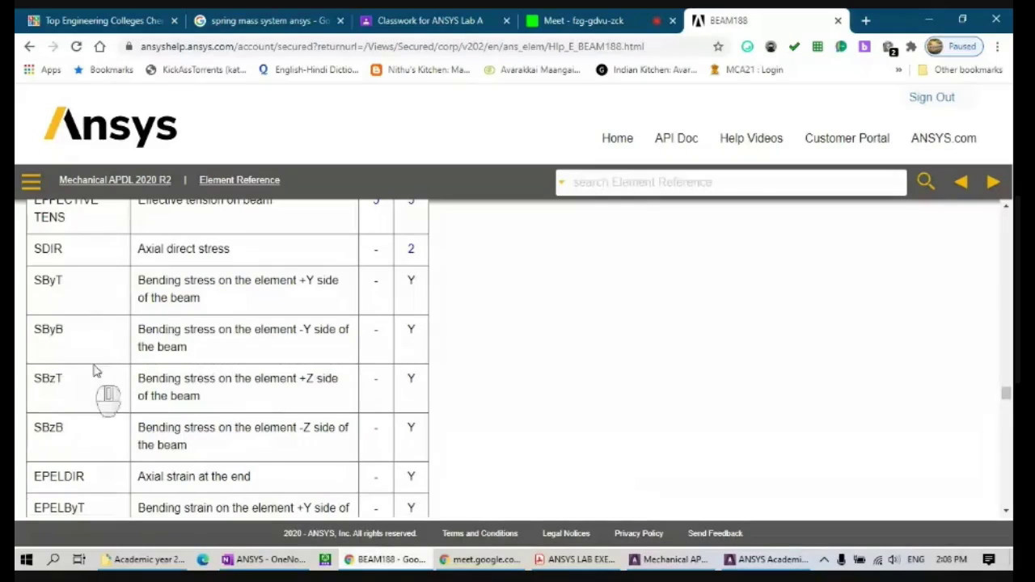
{"action": "scroll", "coordinate": [132, 340], "scroll_direction": "down", "scroll_amount": 10}
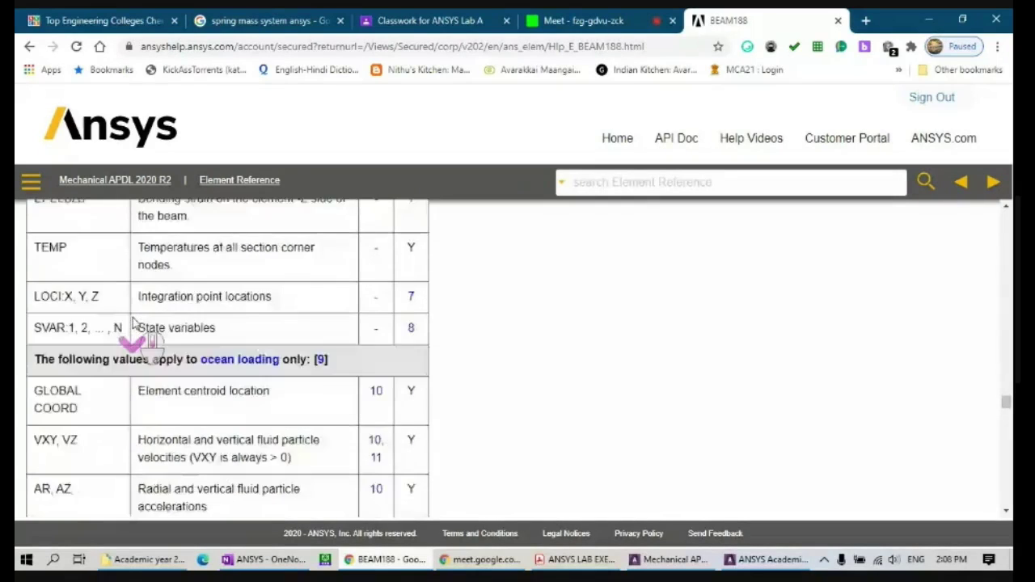
{"action": "scroll", "coordinate": [136, 323], "scroll_direction": "down", "scroll_amount": 15}
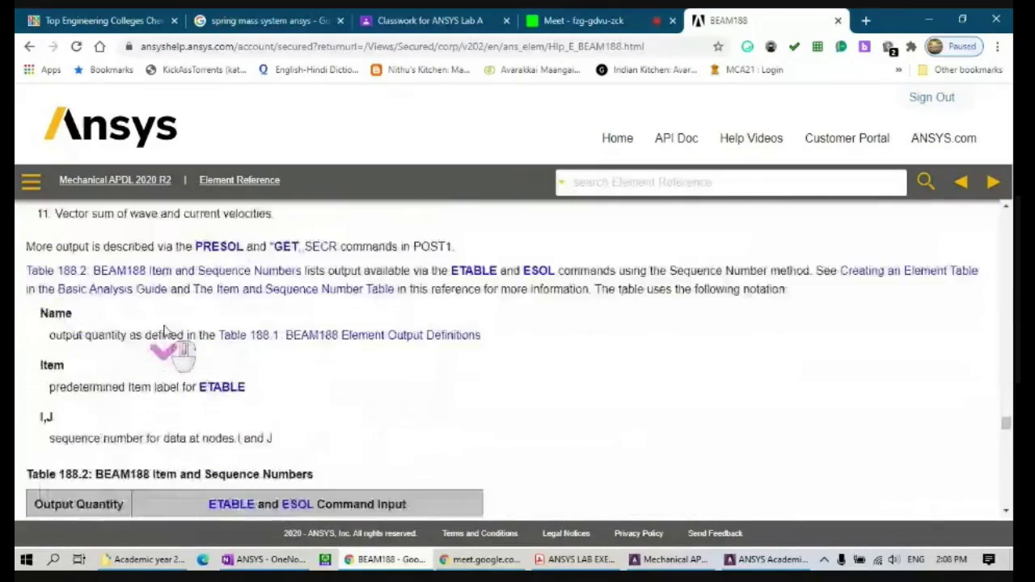
{"action": "scroll", "coordinate": [162, 334], "scroll_direction": "down", "scroll_amount": 5}
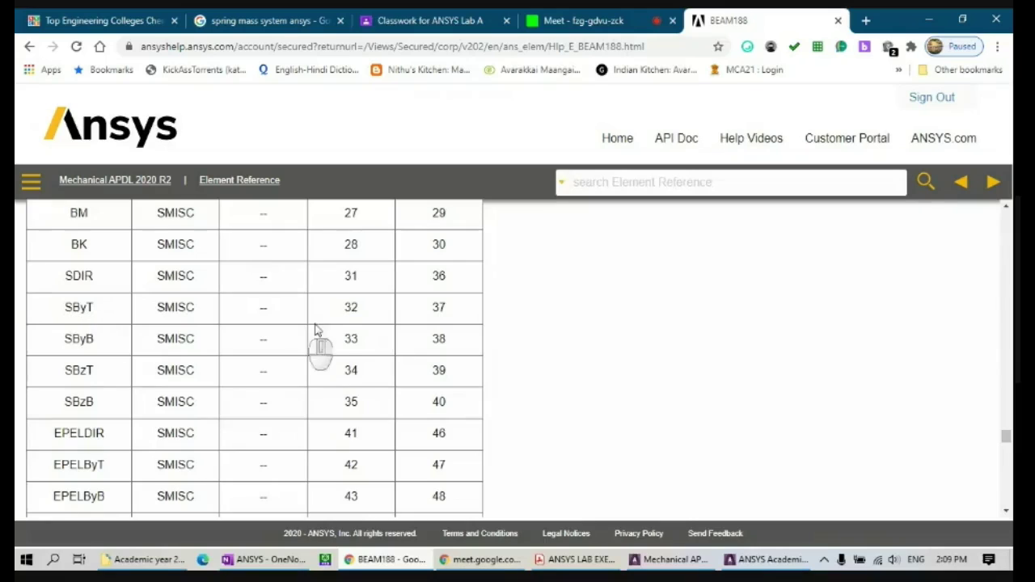
- Return to ANSYS and begin a new element table item labelled BSTRESS, by sequence number with SMISC
{"action": "left_click", "coordinate": [764, 560]}
{"action": "left_click", "coordinate": [160, 383]}
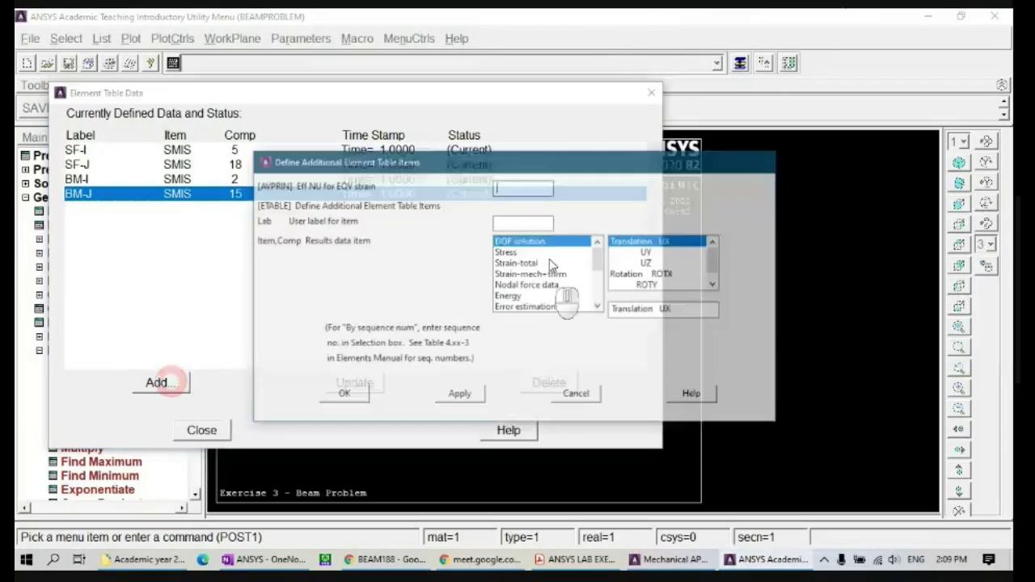
{"action": "left_click", "coordinate": [521, 224]}
{"action": "key", "text": "shift"}
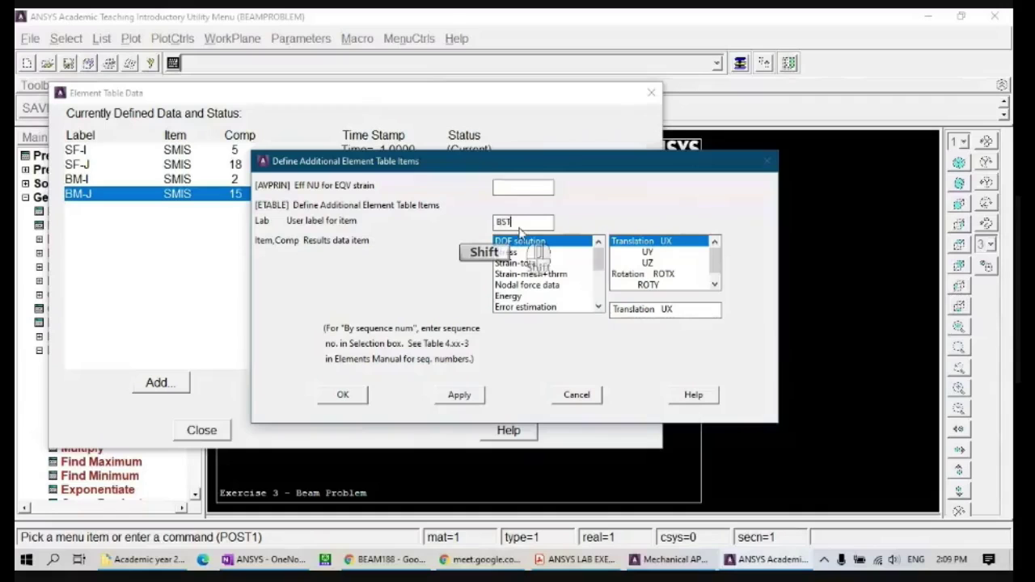
{"action": "type", "text": "BSTRESS"}
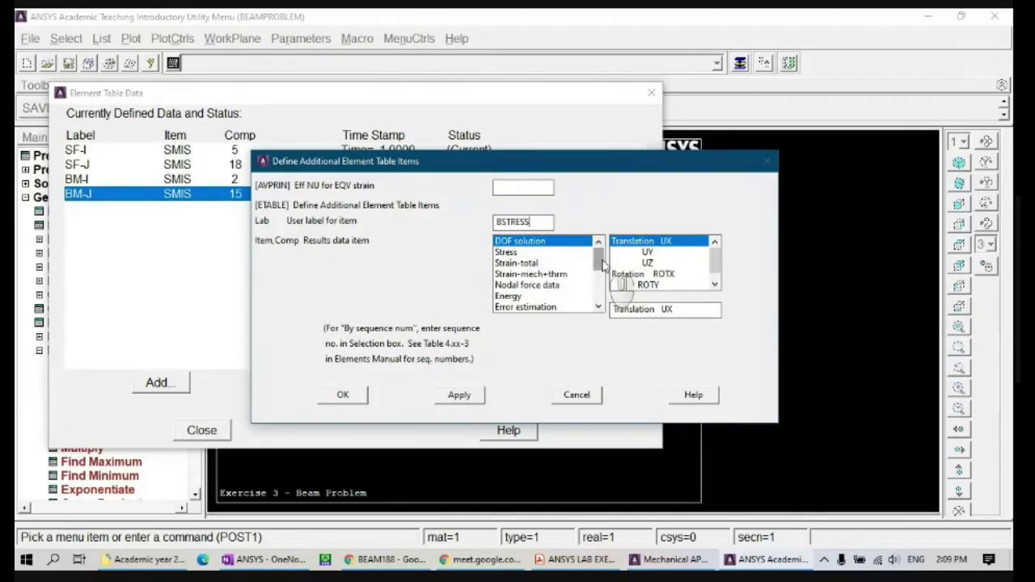
{"action": "left_click_drag", "start_coordinate": [600, 261], "coordinate": [602, 308]}
{"action": "left_click", "coordinate": [567, 307]}
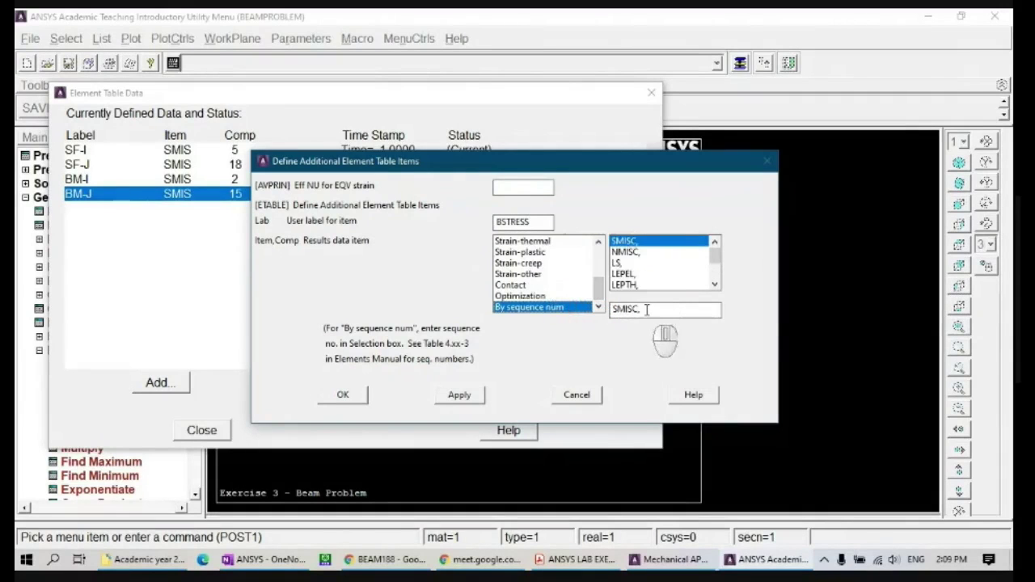
- Check the SByT sequence number at node I in the BEAM188 documentation, and complete the BSTRESS item in ANSYS with SMISC, 32
{"action": "left_click", "coordinate": [405, 561]}
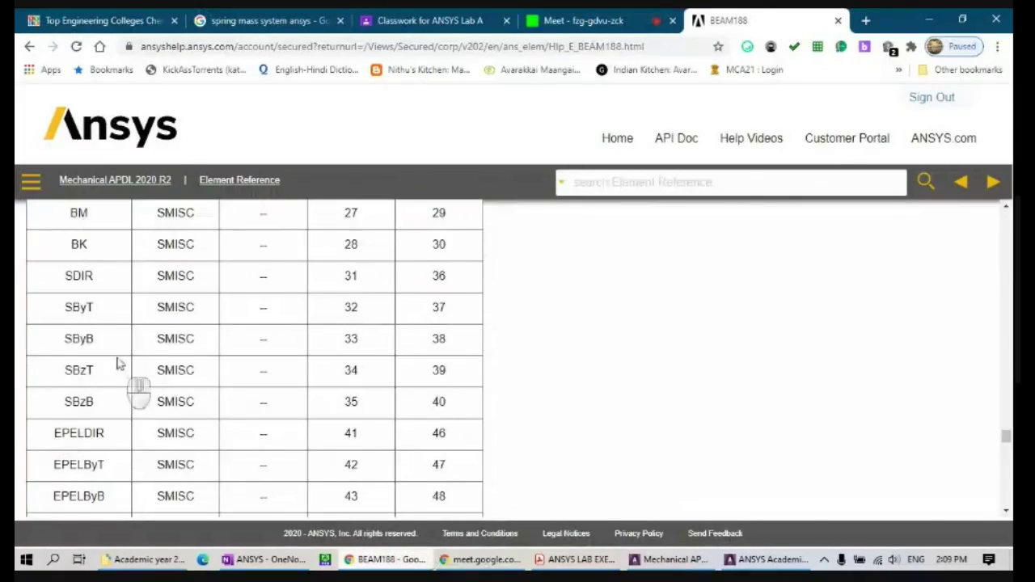
{"action": "left_click", "coordinate": [782, 560]}
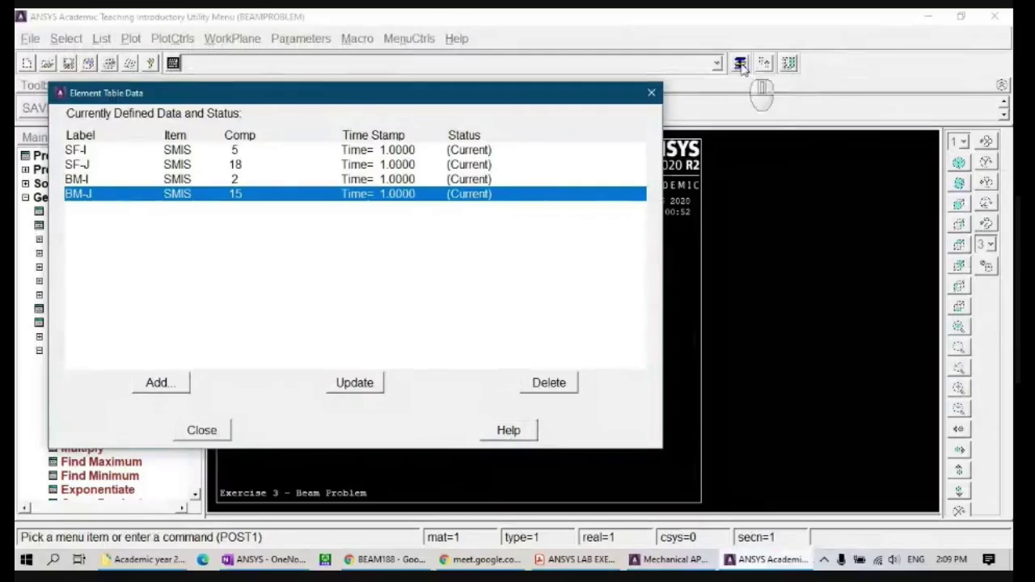
{"action": "left_click", "coordinate": [740, 63]}
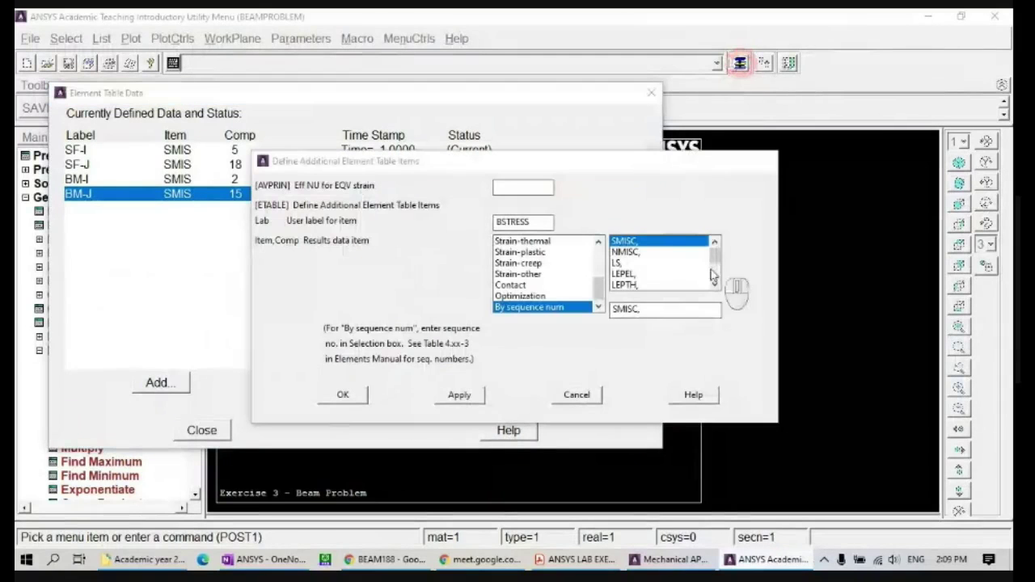
{"action": "left_click", "coordinate": [671, 312]}
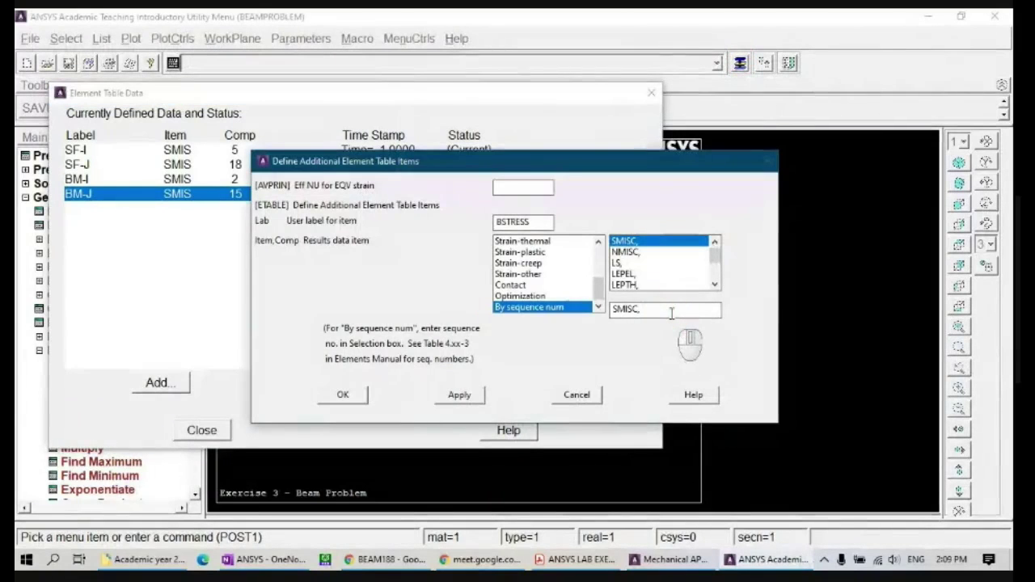
{"action": "type", "text": "32"}
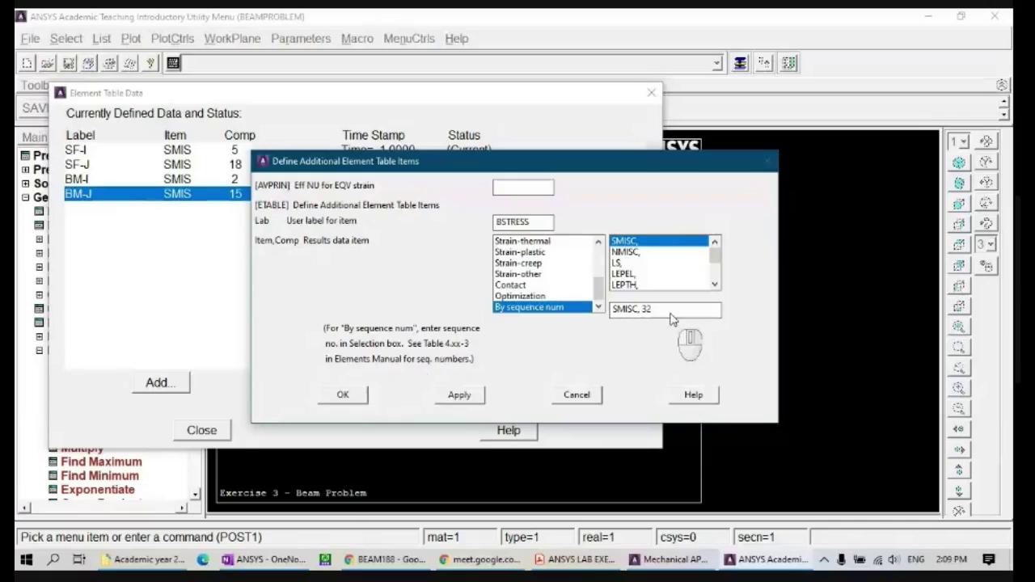
{"action": "left_click", "coordinate": [343, 395]}
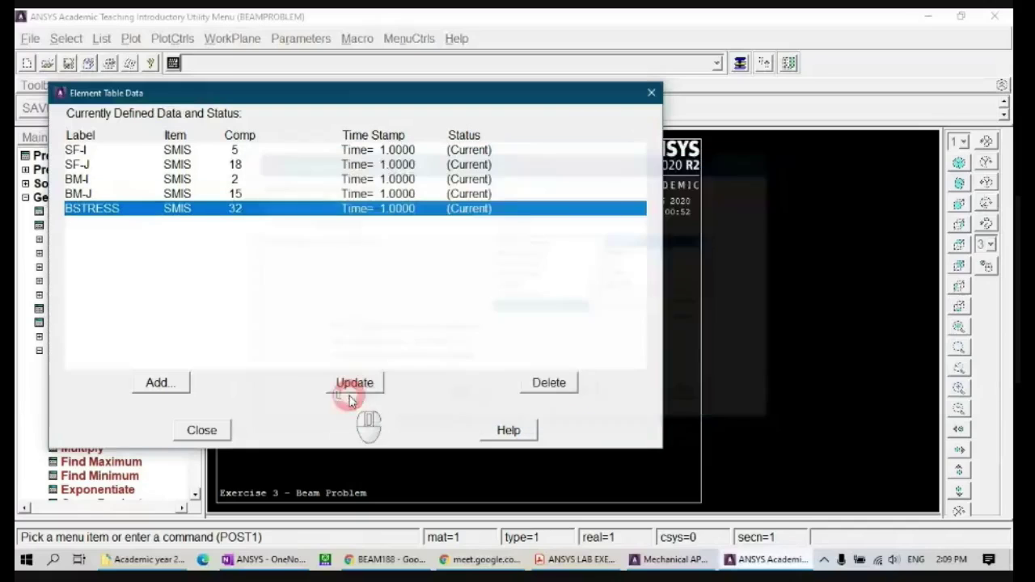
- Close the element table data, reopen it to review the defined items, and close it again
{"action": "left_click", "coordinate": [209, 431]}
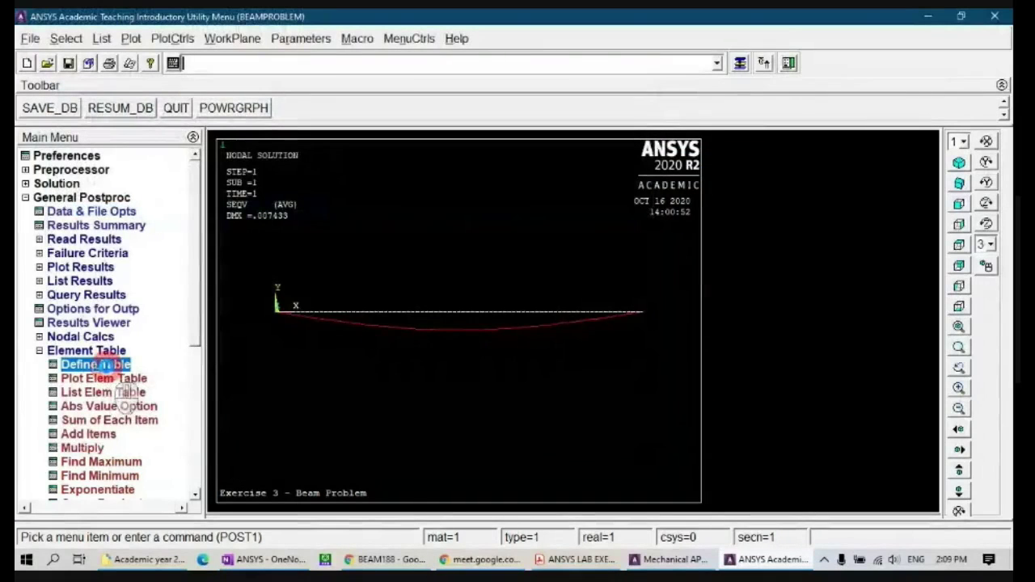
{"action": "left_click", "coordinate": [96, 364]}
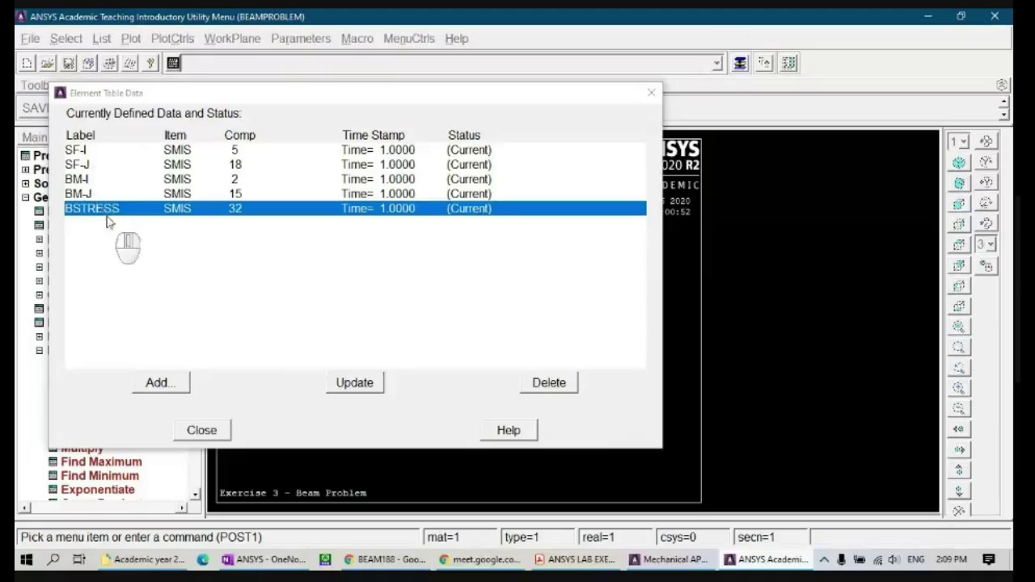
{"action": "left_click", "coordinate": [216, 435]}
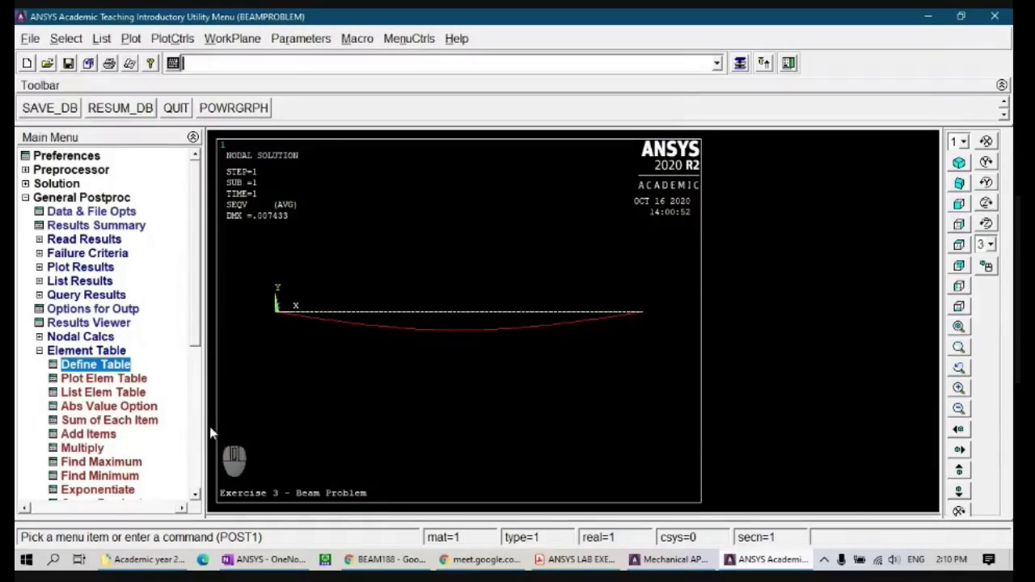
- Plot the line element results with SF-I at node I and SF-J at node J, scale factor -1, on the undeformed shape
{"action": "left_click", "coordinate": [95, 267]}
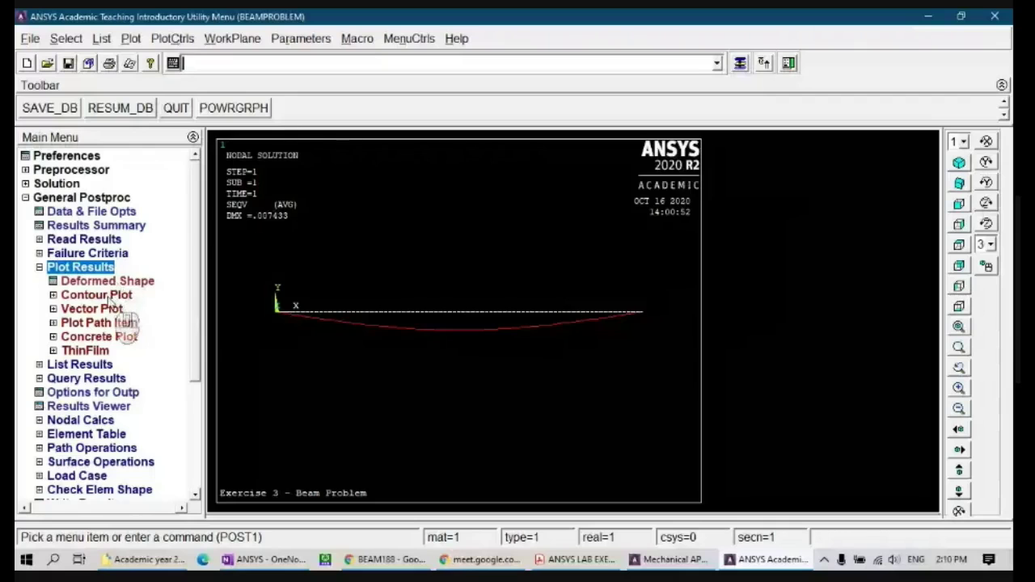
{"action": "left_click", "coordinate": [110, 296]}
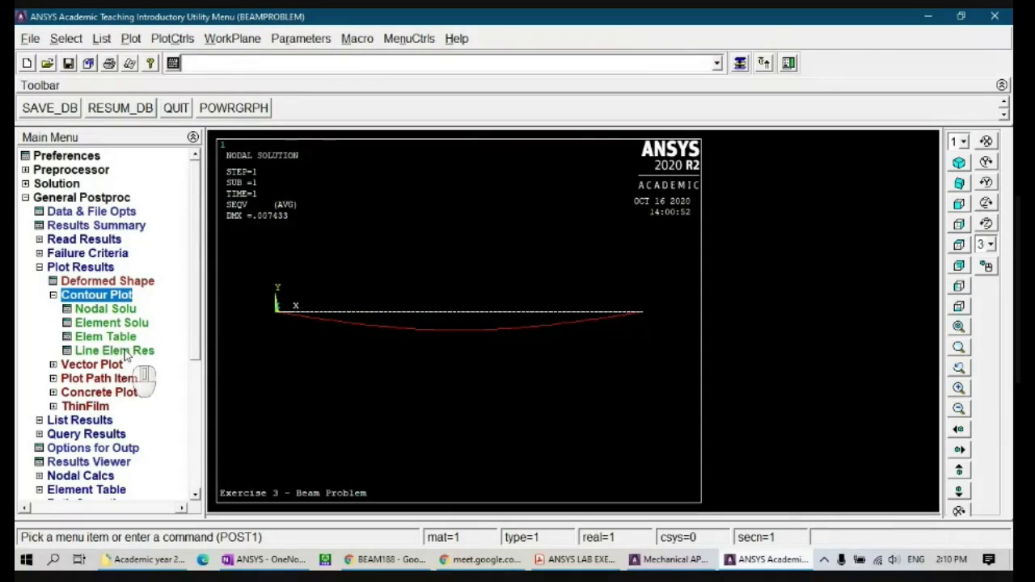
{"action": "left_click", "coordinate": [117, 351]}
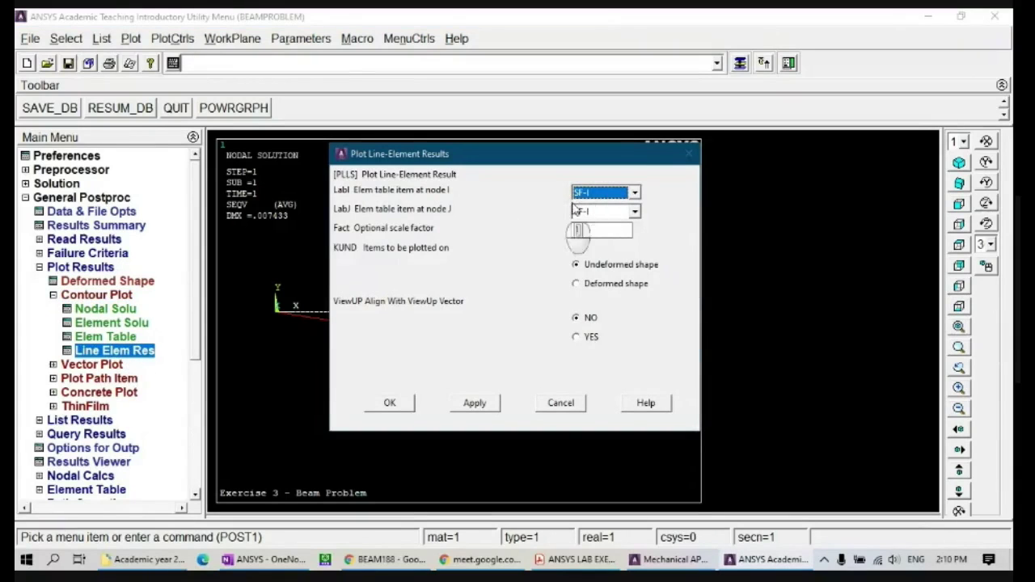
{"action": "left_click", "coordinate": [615, 212]}
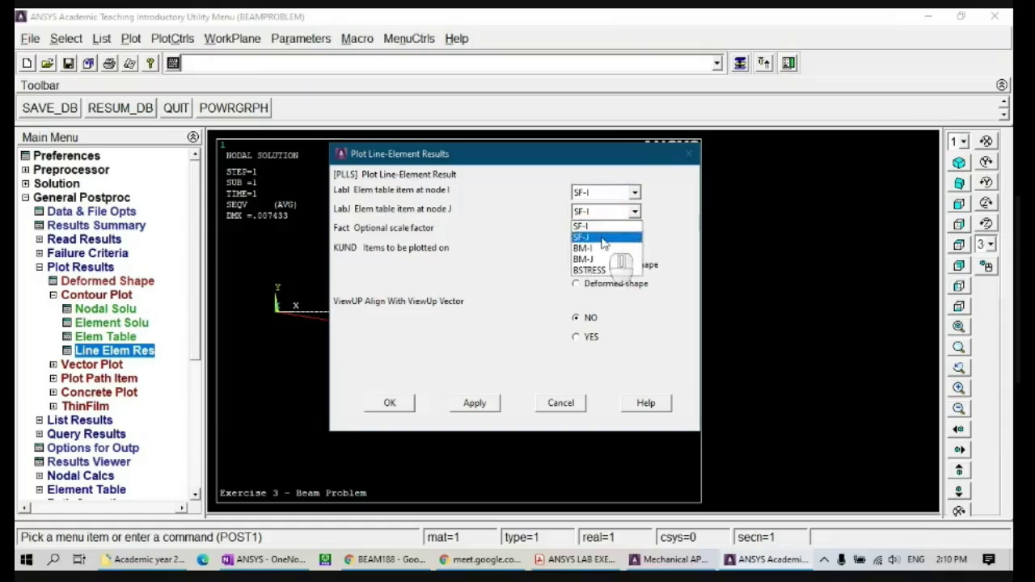
{"action": "left_click", "coordinate": [612, 229]}
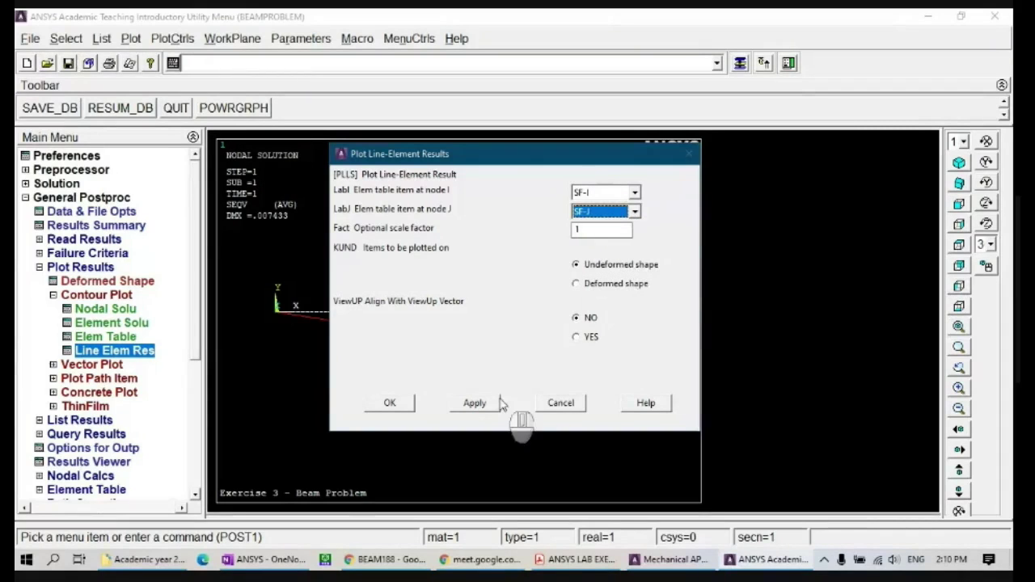
{"action": "left_click", "coordinate": [574, 231]}
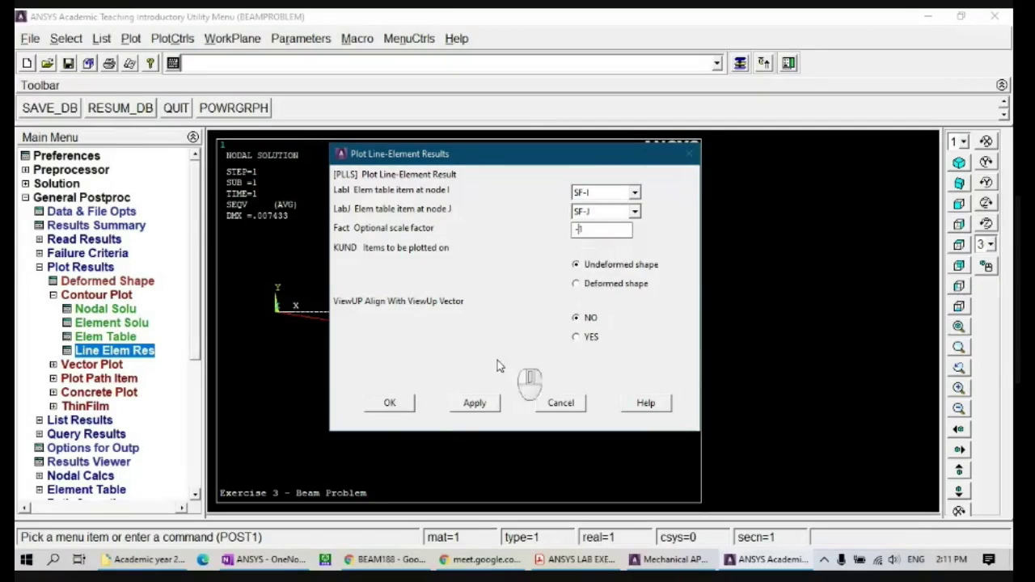
{"action": "left_click", "coordinate": [404, 405]}
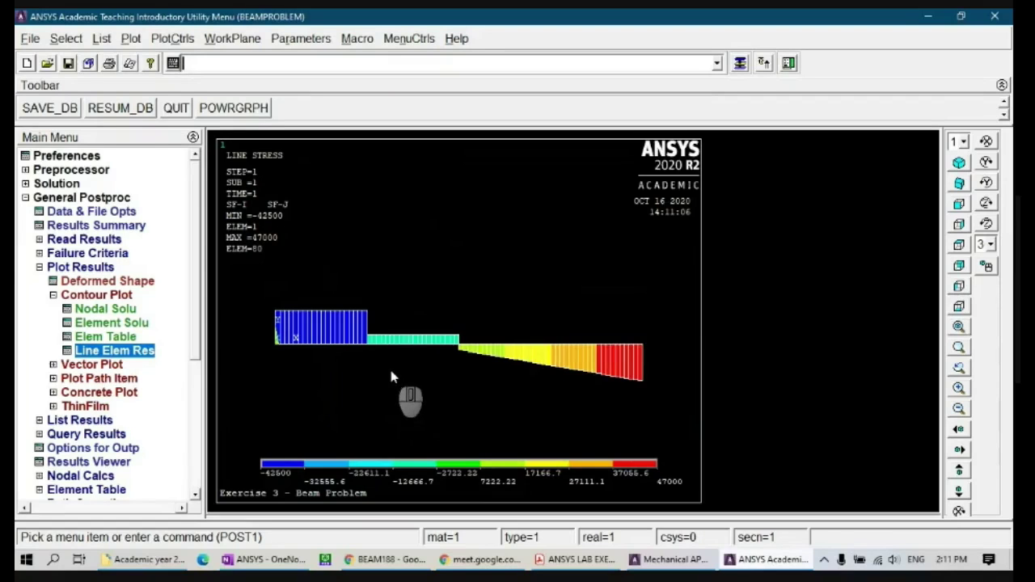
- Switch to OneNote and view the hand-drawn shear force diagram to compare it with the plotted one
{"action": "left_click", "coordinate": [283, 559]}
{"action": "scroll", "coordinate": [327, 453], "scroll_direction": "down", "scroll_amount": 20}
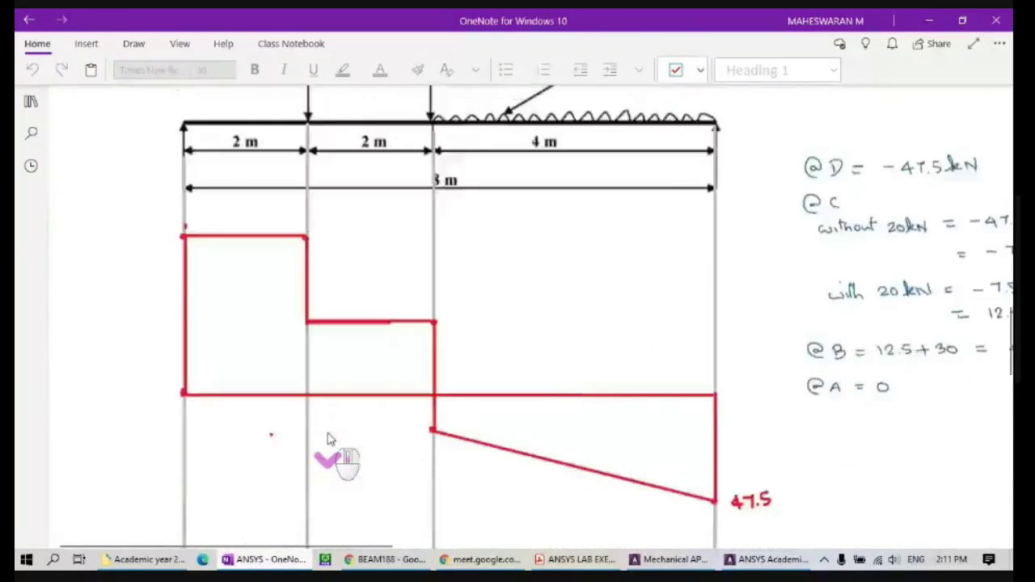
- Switch to ANSYS and export the shear force plot to the Desktop as an inverted white/black metafile named shear force.emf
{"action": "left_click", "coordinate": [764, 560]}
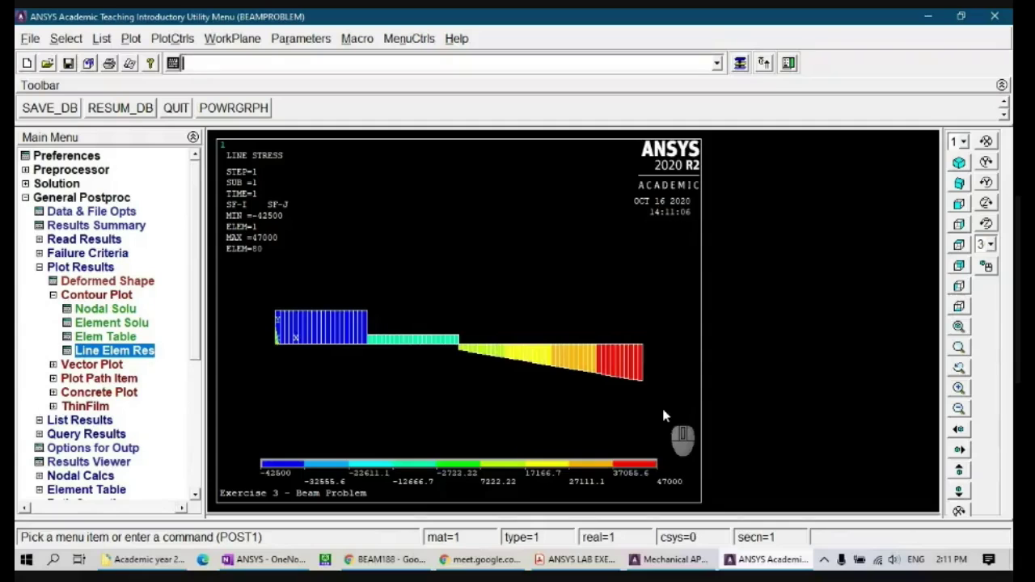
{"action": "left_click", "coordinate": [175, 39]}
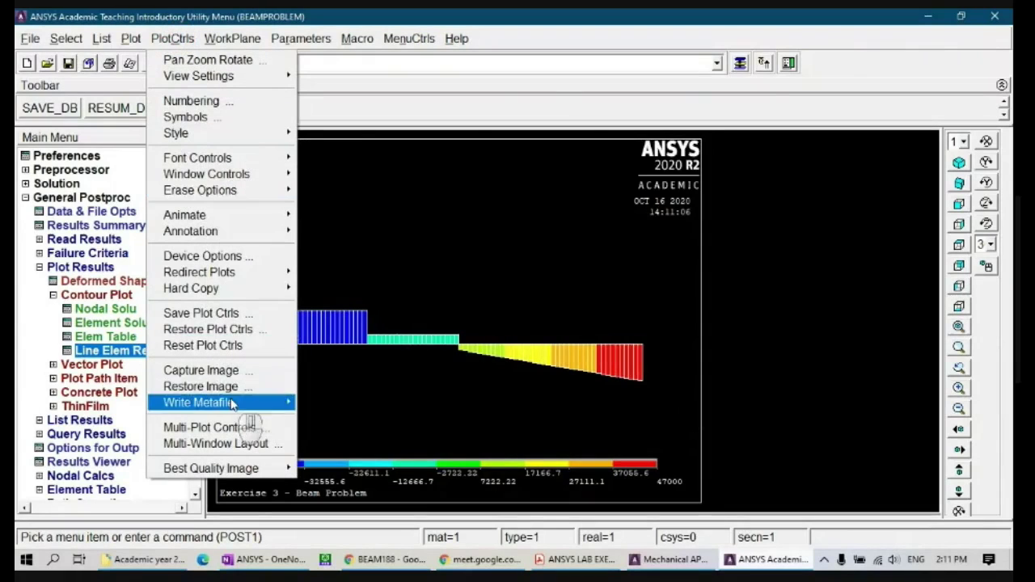
{"action": "mouse_move", "coordinate": [232, 405]}
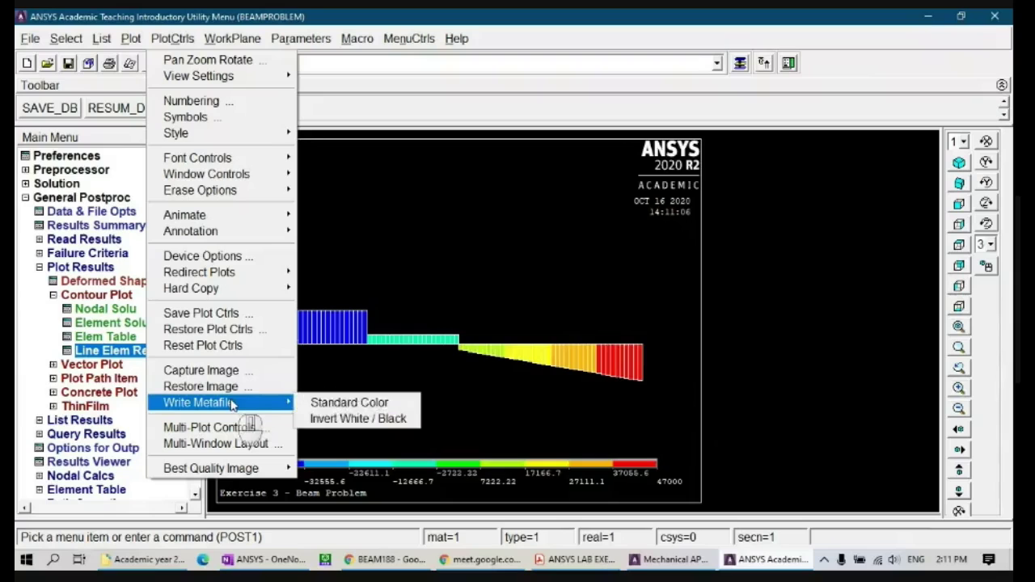
{"action": "left_click", "coordinate": [335, 419]}
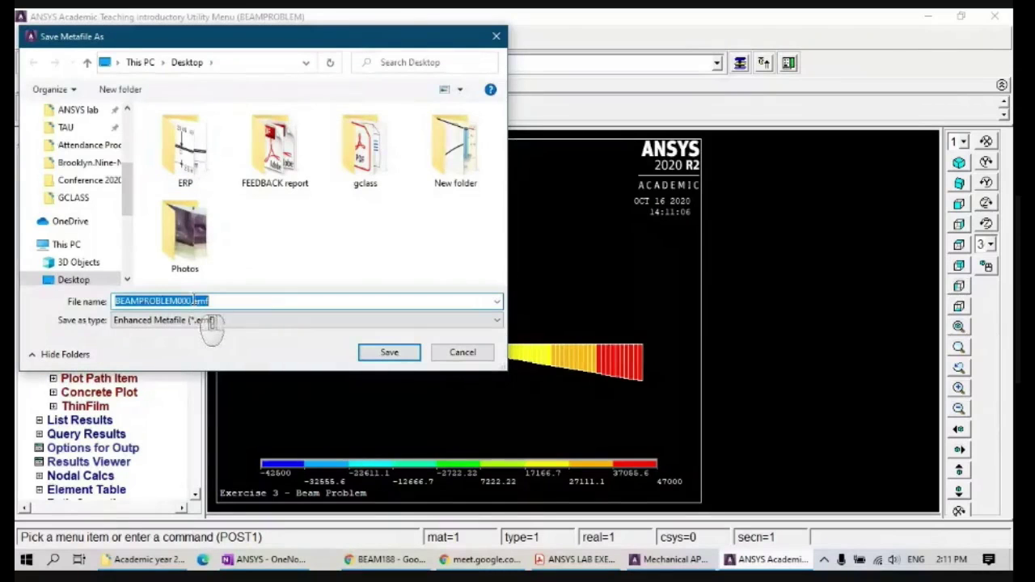
{"action": "left_click_drag", "start_coordinate": [192, 302], "coordinate": [120, 309]}
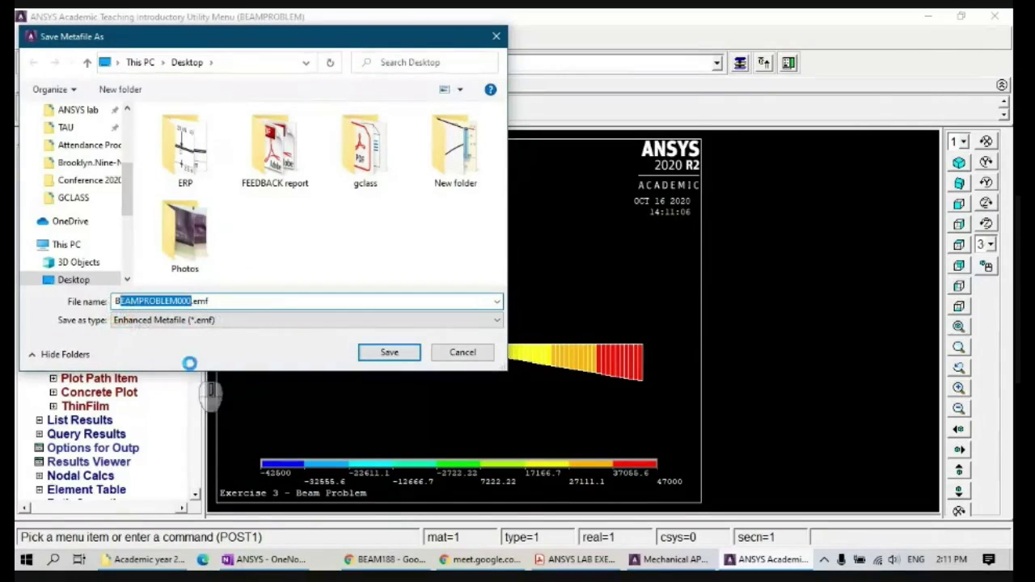
{"action": "type", "text": "shear fo"}
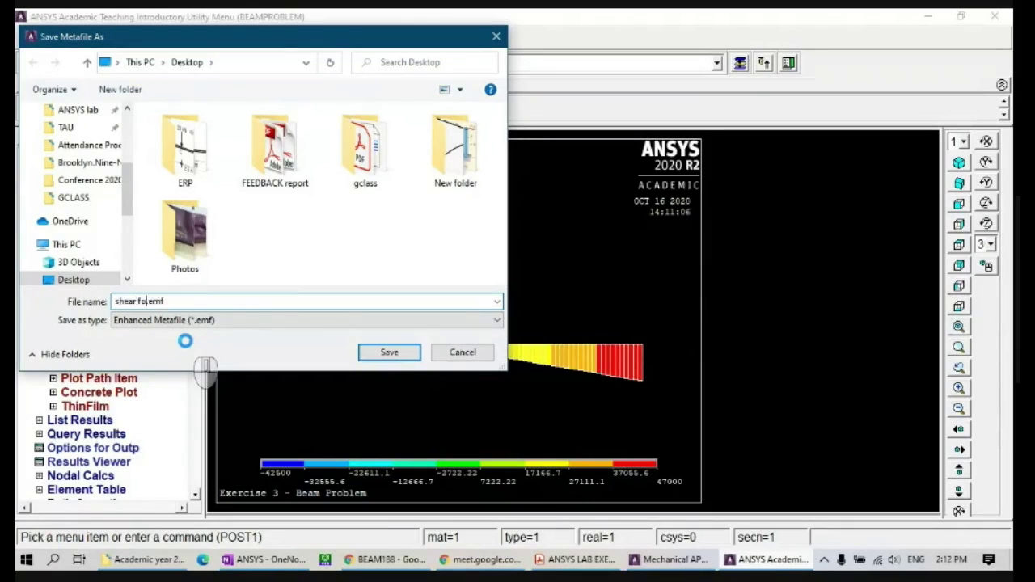
{"action": "type", "text": "rce"}
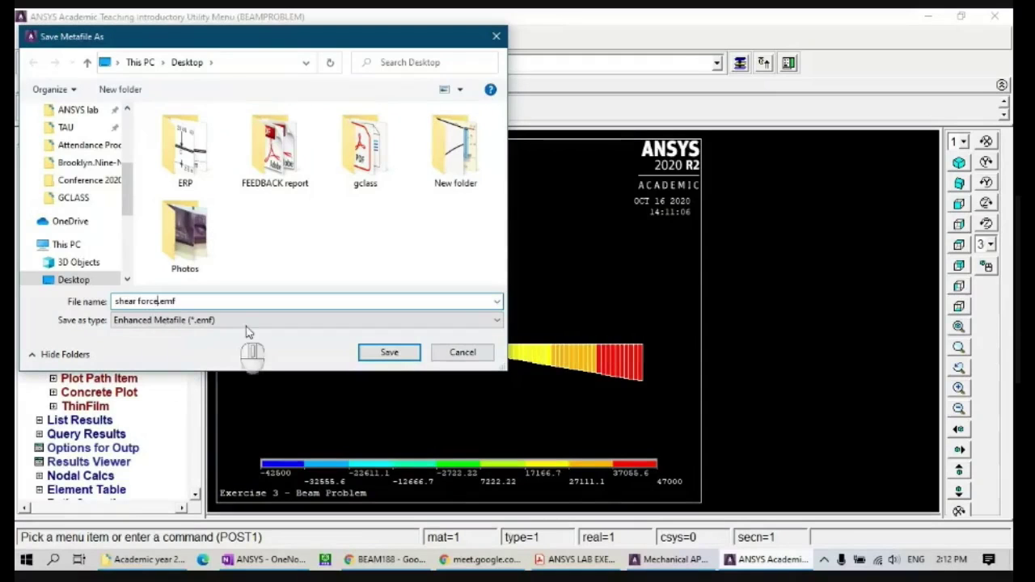
{"action": "left_click", "coordinate": [394, 353]}
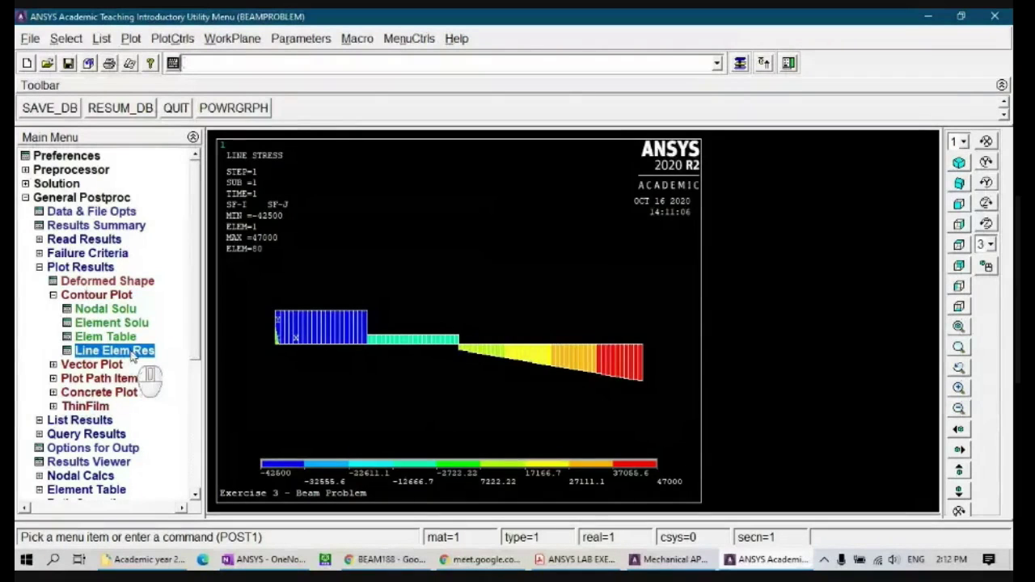
- Plot the line element results with BM-I at node I and BM-J at node J, using scale factor -1 on the undeformed shape
{"action": "left_click", "coordinate": [132, 357]}
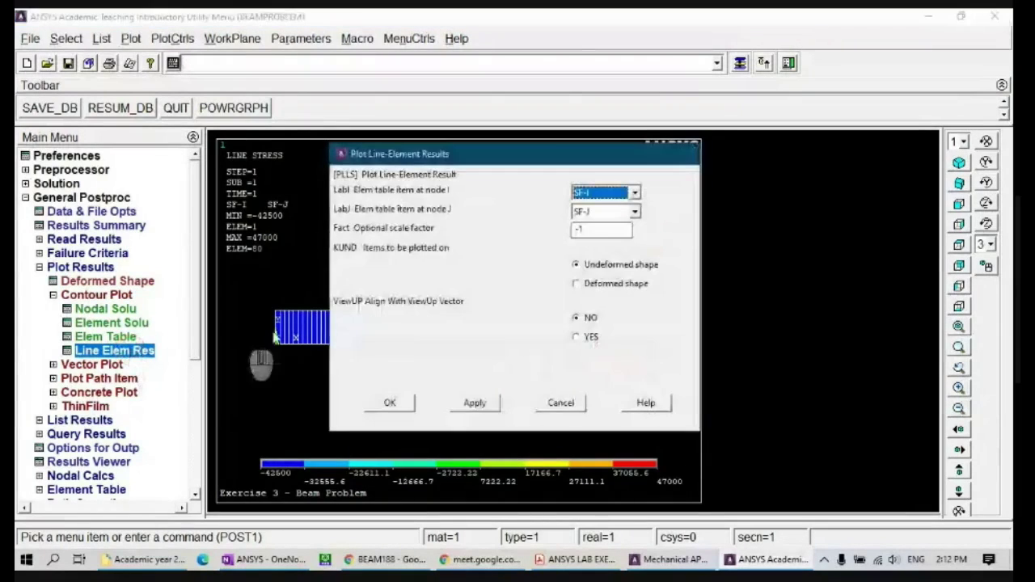
{"action": "left_click", "coordinate": [635, 193]}
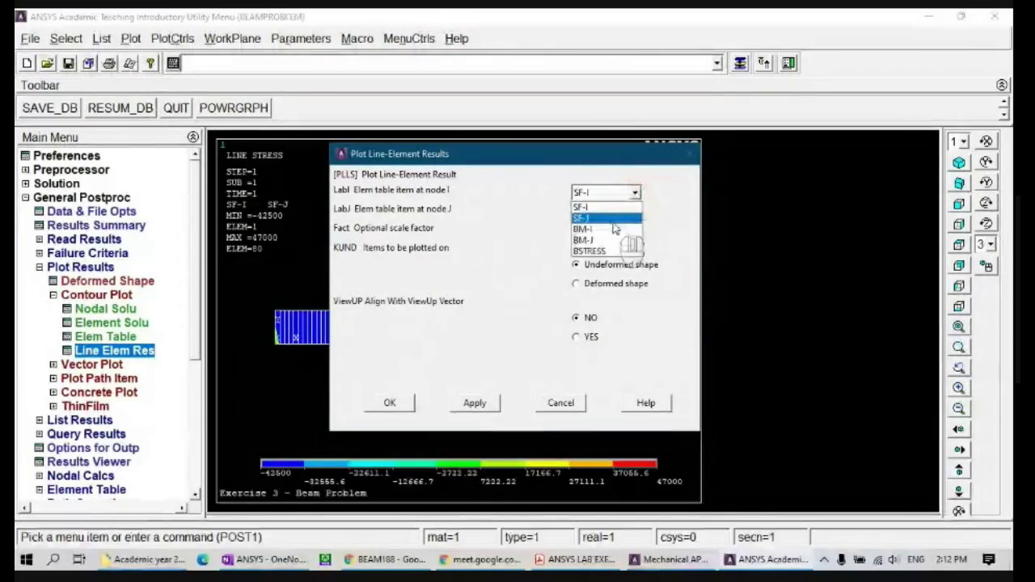
{"action": "left_click", "coordinate": [611, 230]}
{"action": "left_click", "coordinate": [635, 212]}
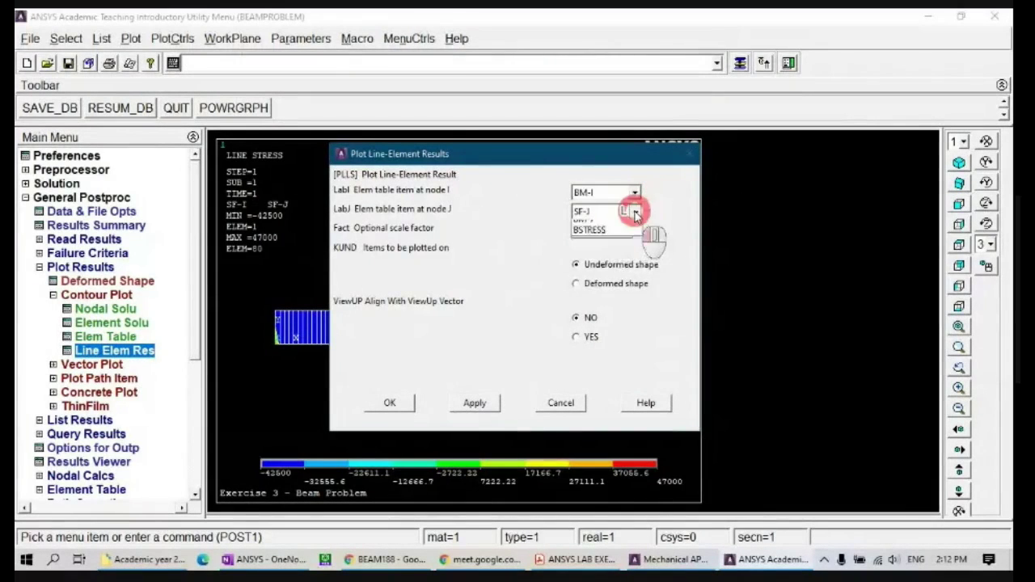
{"action": "left_click", "coordinate": [605, 264]}
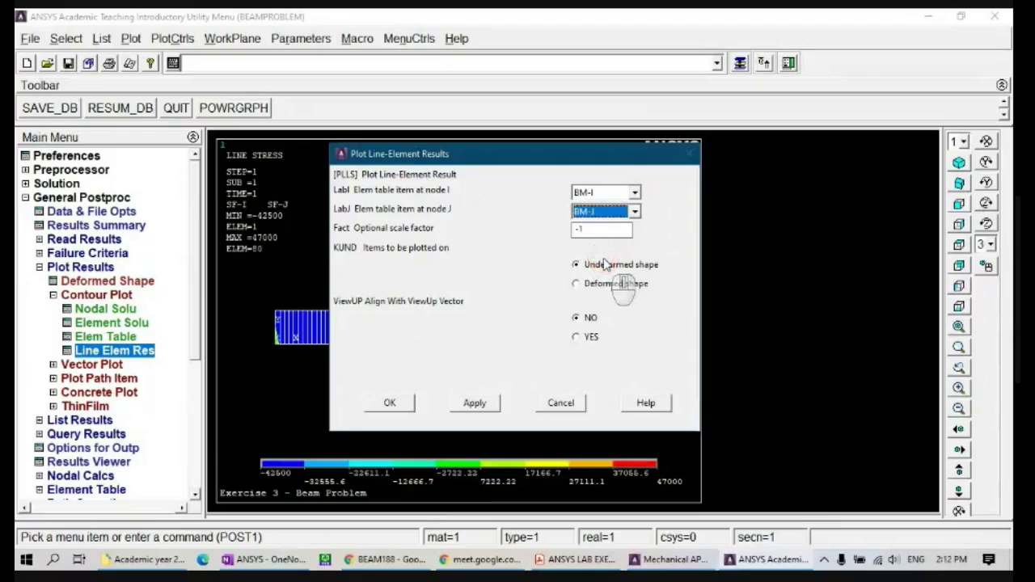
{"action": "left_click", "coordinate": [394, 404]}
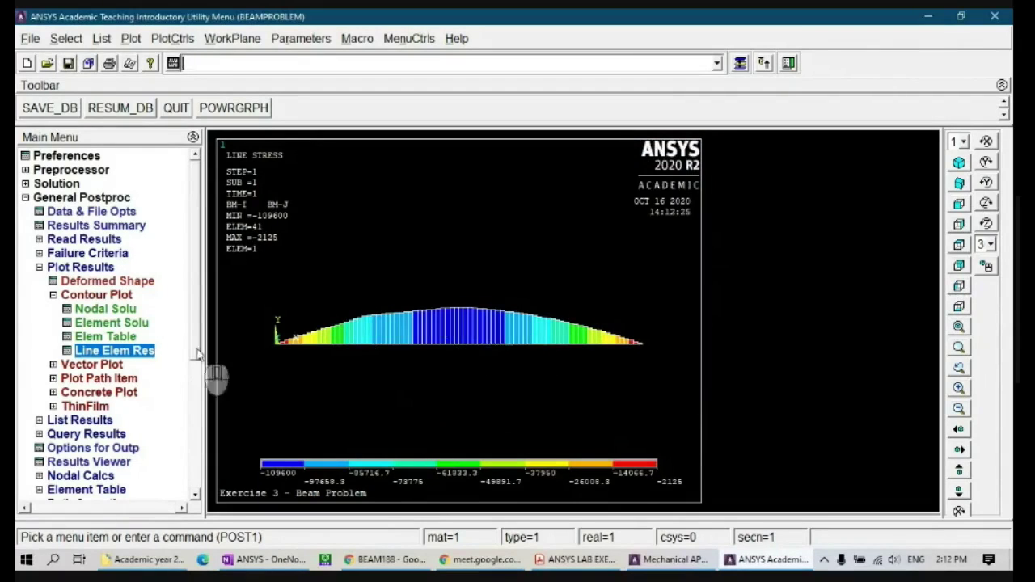
- Replot the bending moment line element results with the scale factor set to 1
{"action": "left_click", "coordinate": [154, 353]}
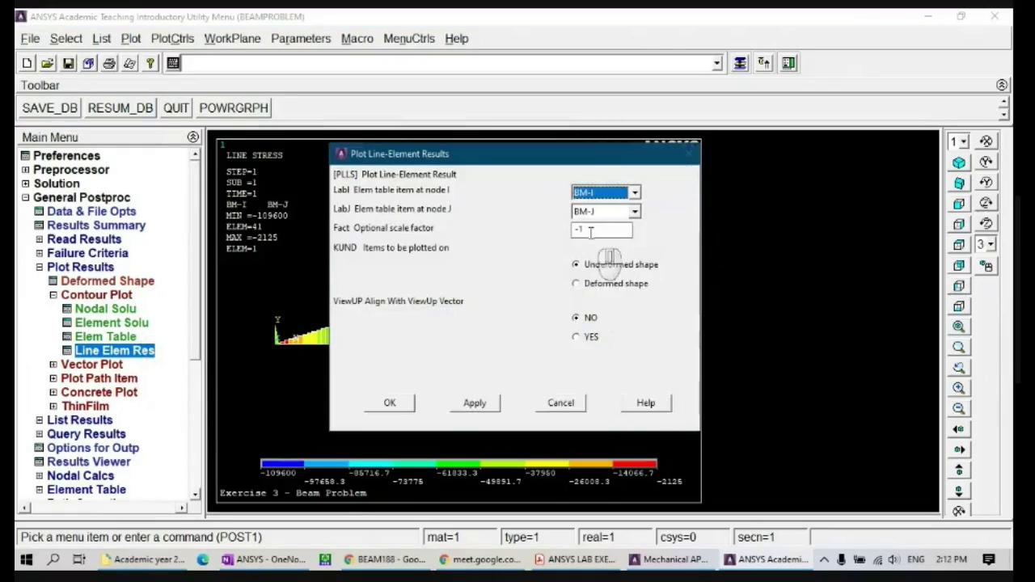
{"action": "left_click", "coordinate": [579, 231]}
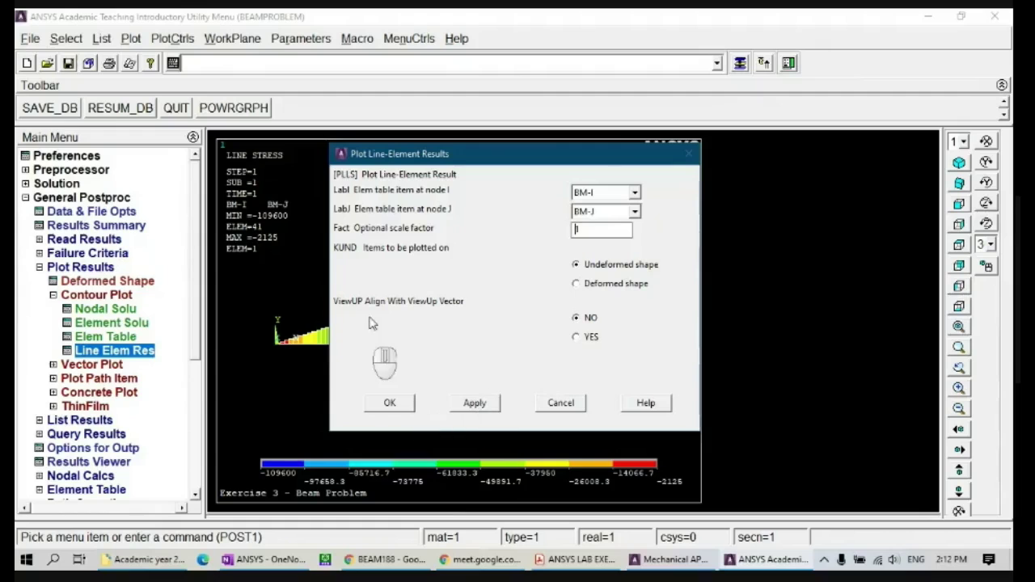
{"action": "left_click", "coordinate": [389, 404]}
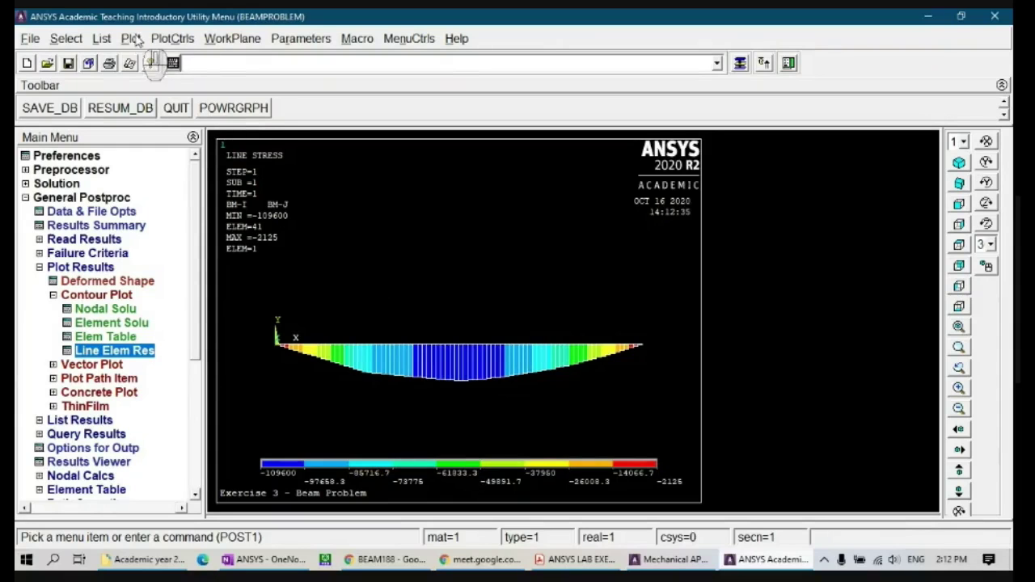
- Export the bending moment plot to the Desktop as an inverted white/black metafile named bm.emf
{"action": "left_click", "coordinate": [173, 38]}
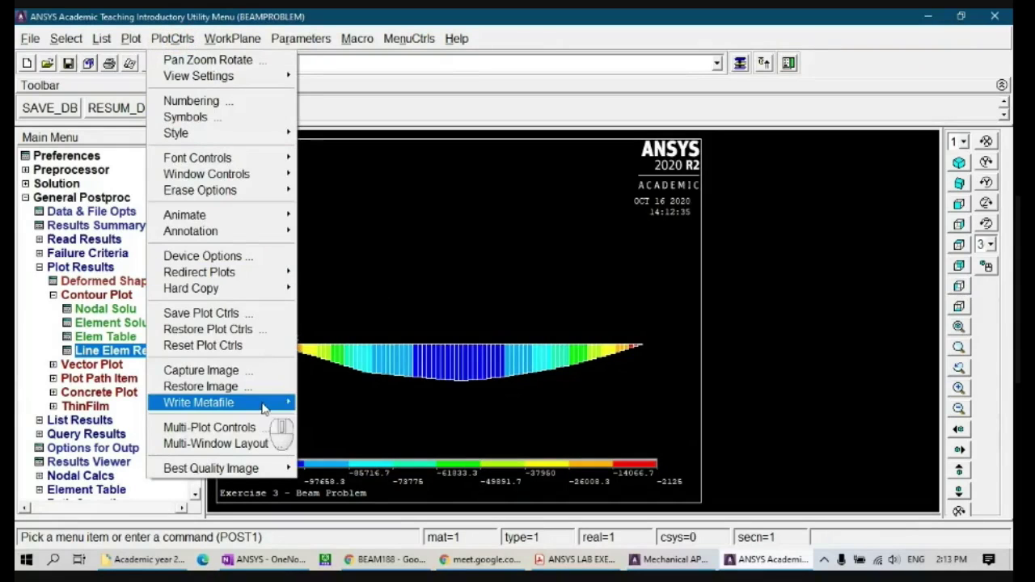
{"action": "mouse_move", "coordinate": [267, 403]}
{"action": "left_click", "coordinate": [379, 421]}
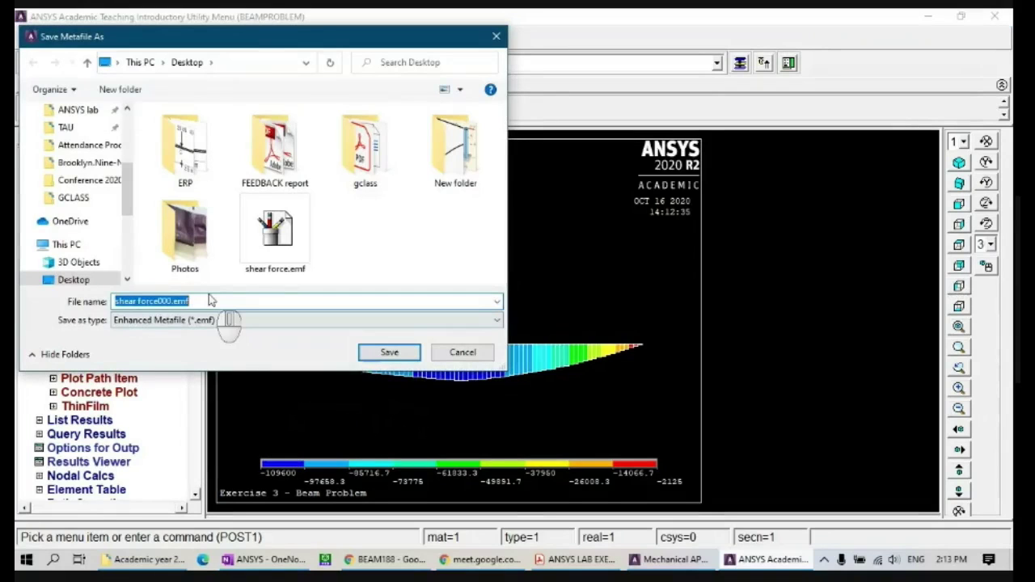
{"action": "left_click_drag", "start_coordinate": [172, 301], "coordinate": [73, 296]}
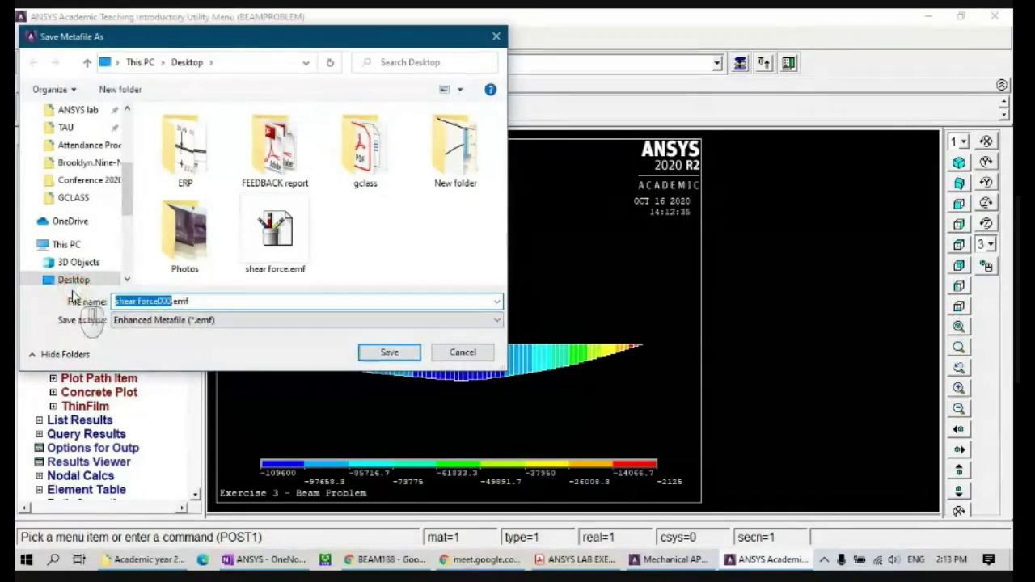
{"action": "type", "text": "b"}
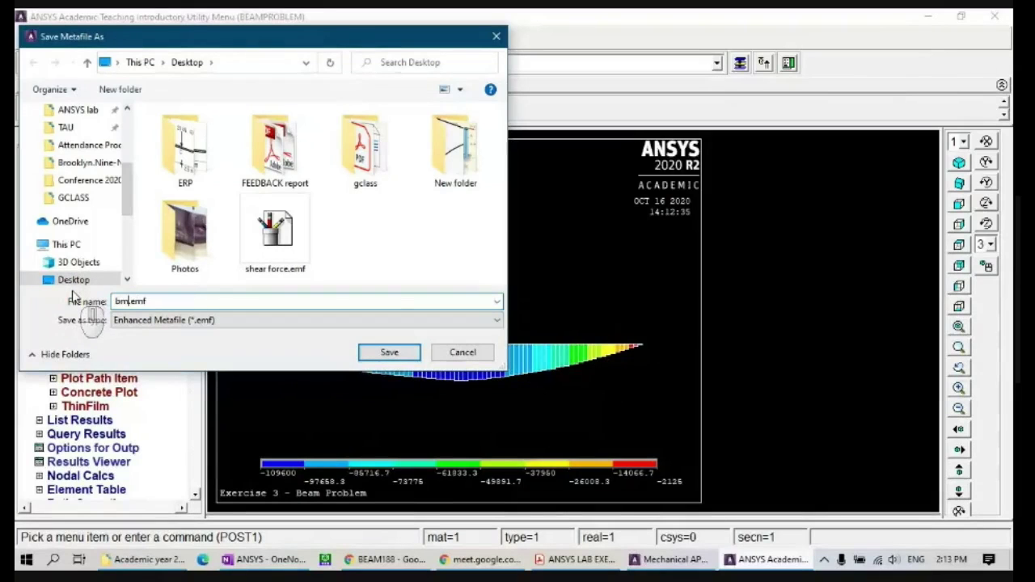
{"action": "type", "text": "m"}
{"action": "left_click", "coordinate": [389, 352]}
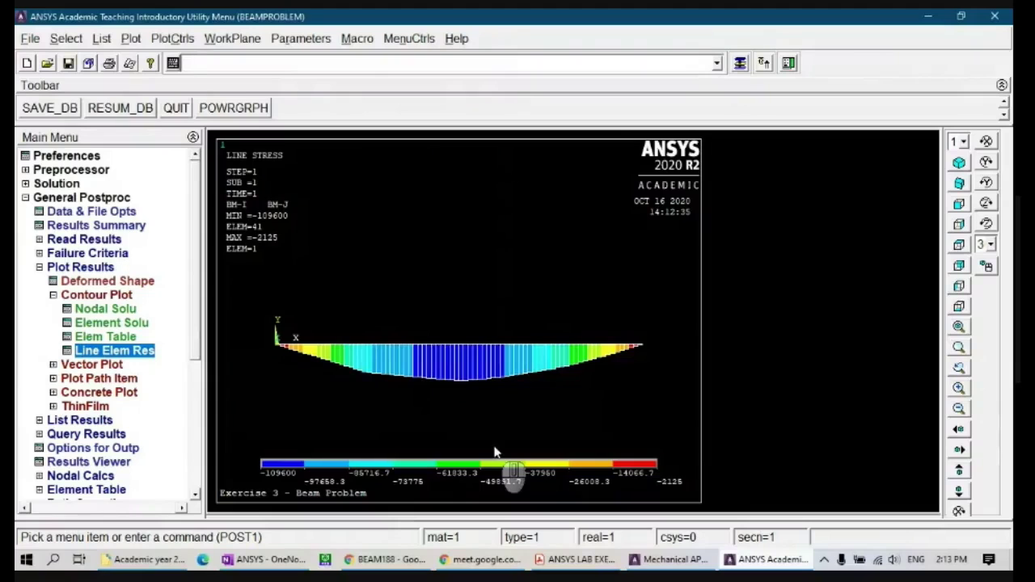
- Plot the element table contour of BSTRESS without averaging at common nodes
{"action": "left_click", "coordinate": [130, 337]}
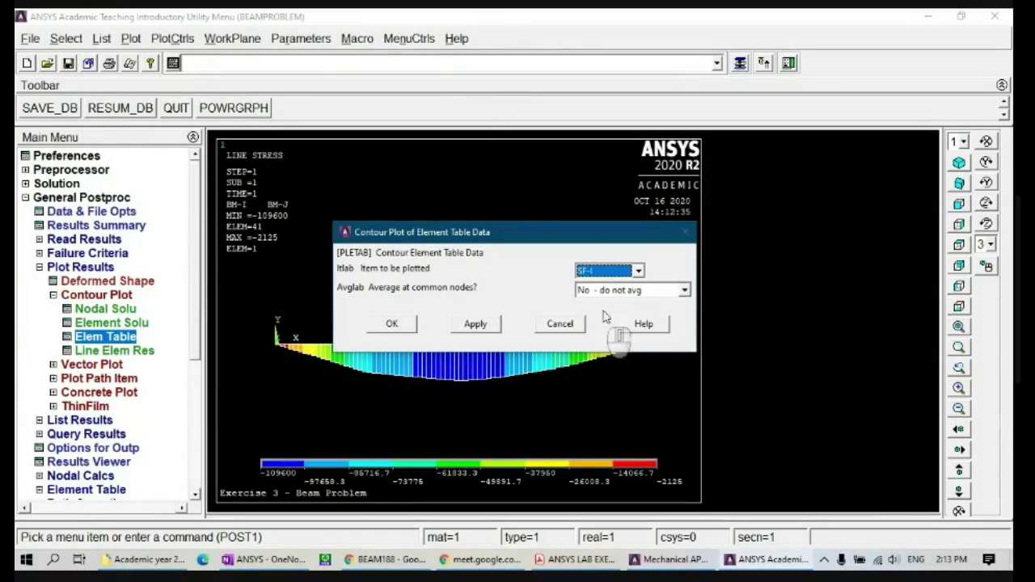
{"action": "left_click", "coordinate": [637, 272]}
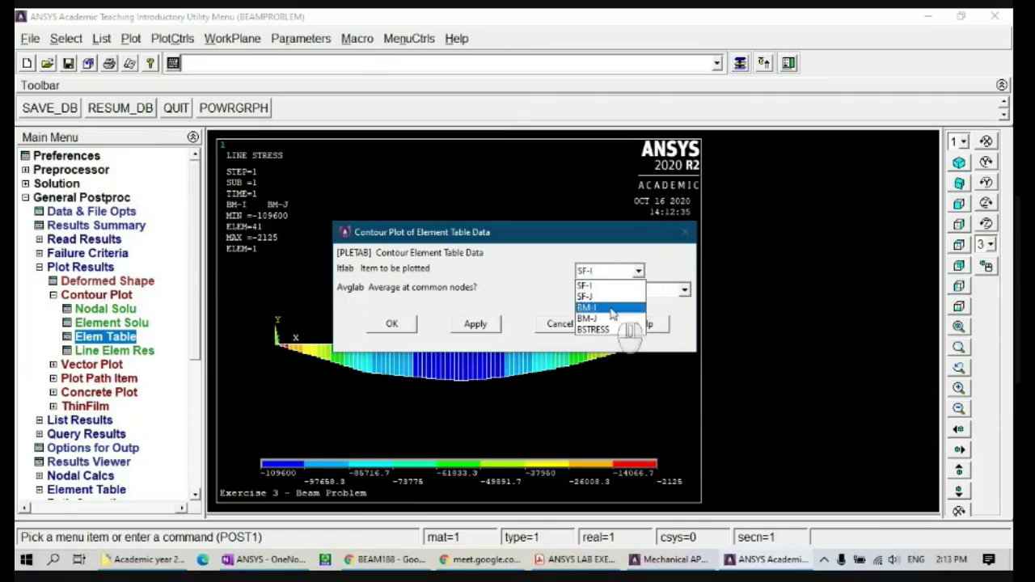
{"action": "left_click", "coordinate": [598, 329]}
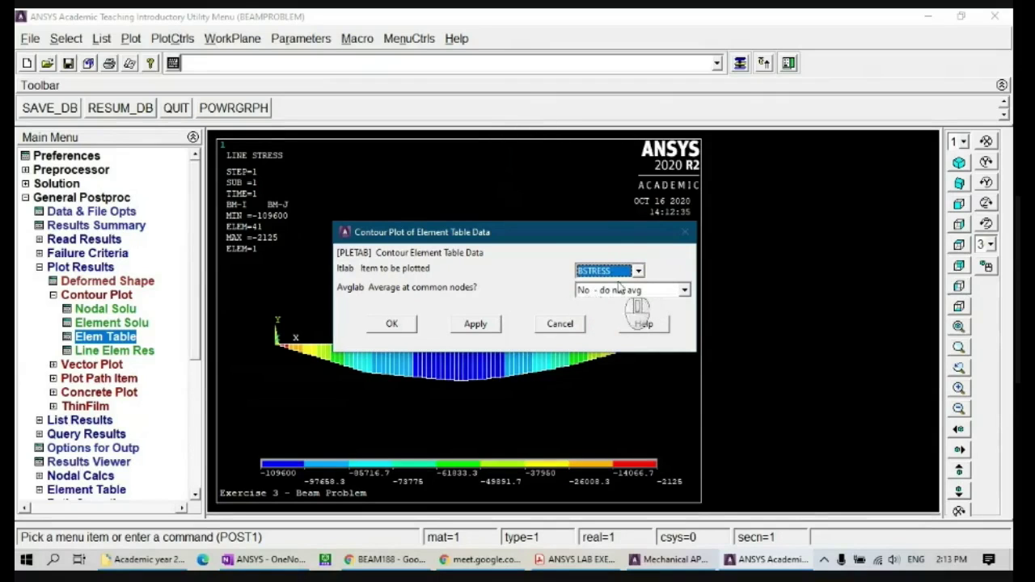
{"action": "left_click", "coordinate": [392, 325]}
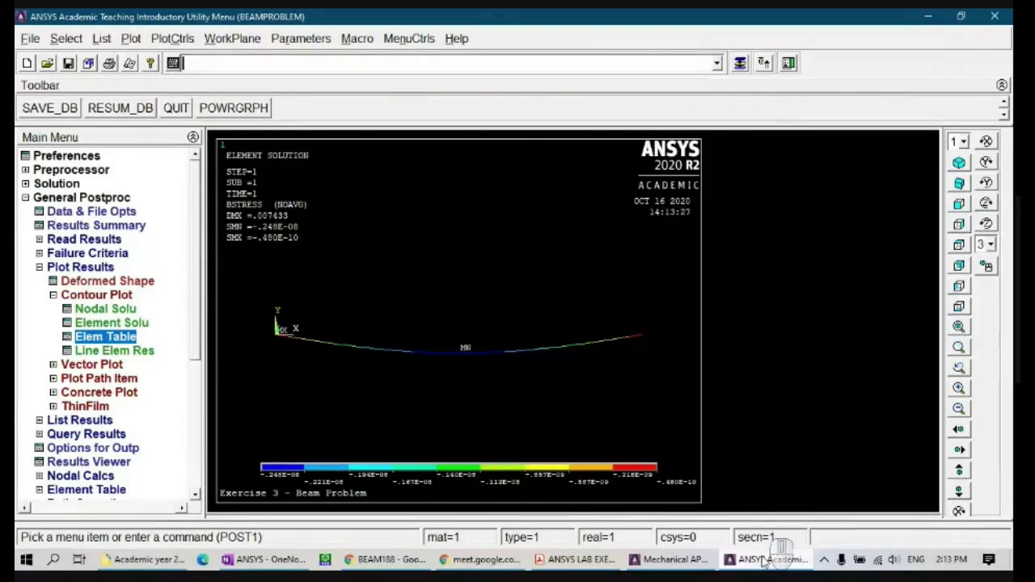
- Check the hand-calculated bending stress in OneNote and the stress sequence numbers in the BEAM188 documentation in Chrome, and return to ANSYS
{"action": "left_click", "coordinate": [275, 560]}
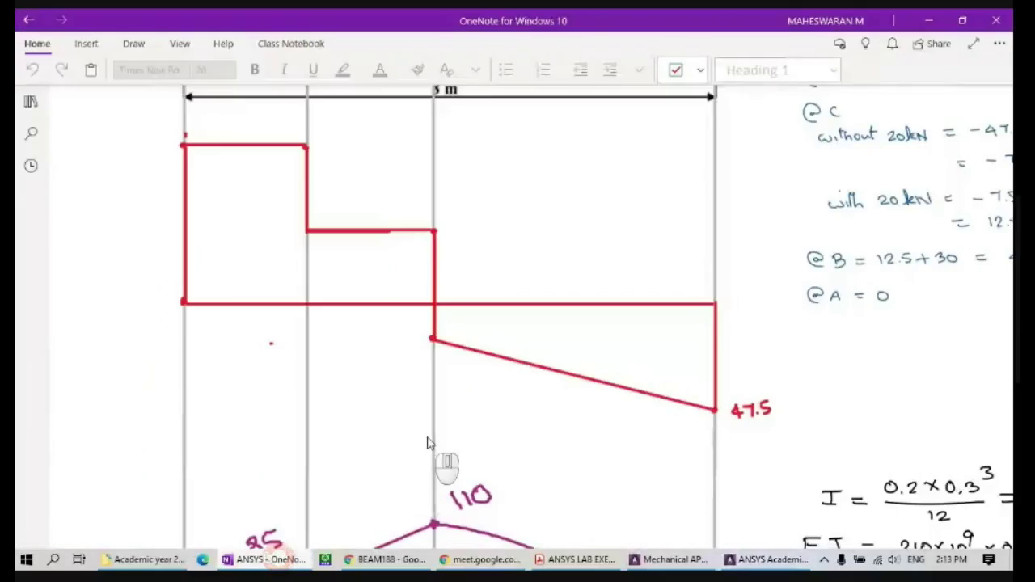
{"action": "scroll", "coordinate": [429, 443], "scroll_direction": "down", "scroll_amount": 10}
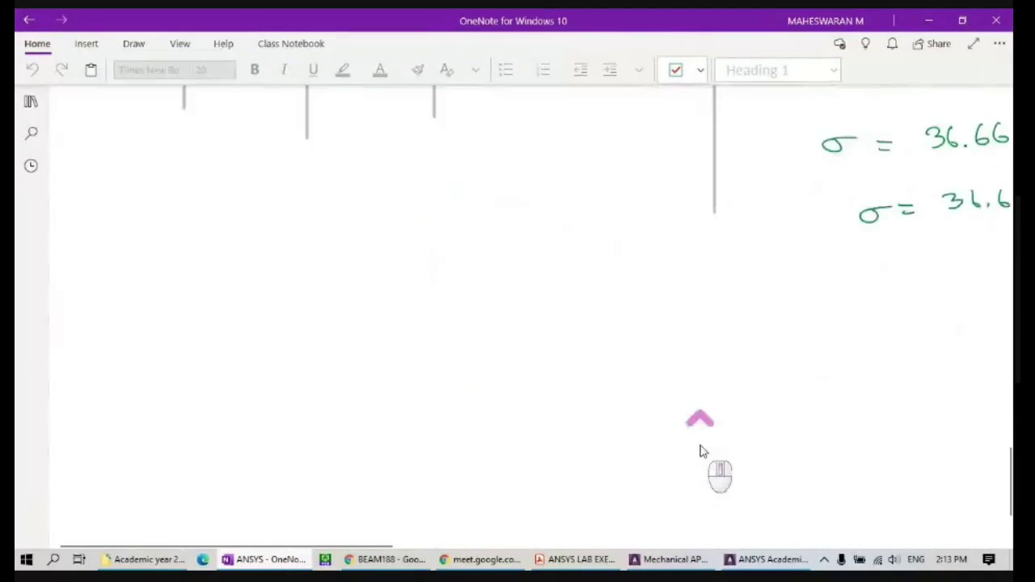
{"action": "scroll", "coordinate": [700, 451], "scroll_direction": "up", "scroll_amount": 2}
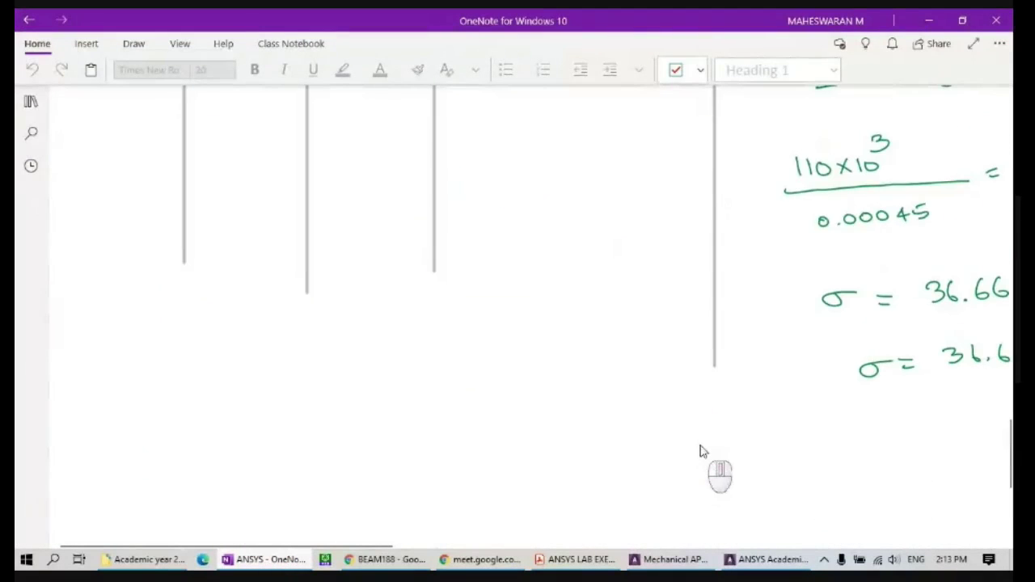
{"action": "left_click", "coordinate": [798, 560]}
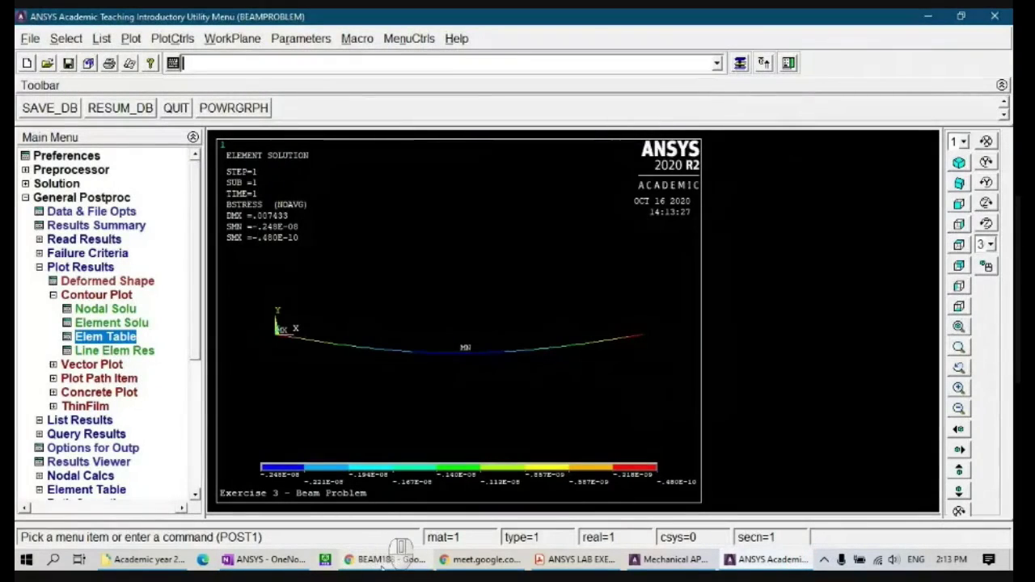
{"action": "left_click", "coordinate": [380, 559]}
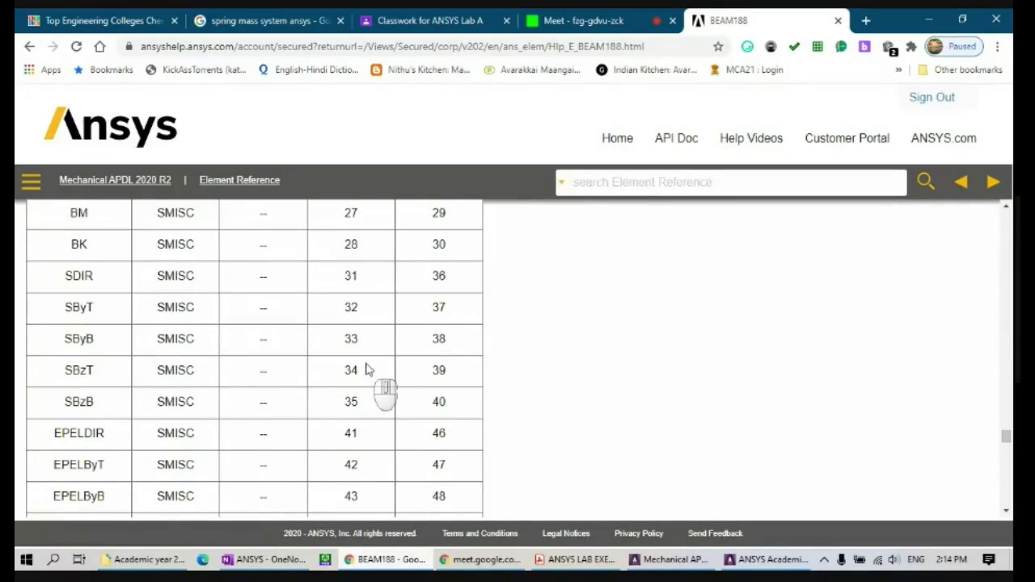
{"action": "left_click", "coordinate": [769, 558]}
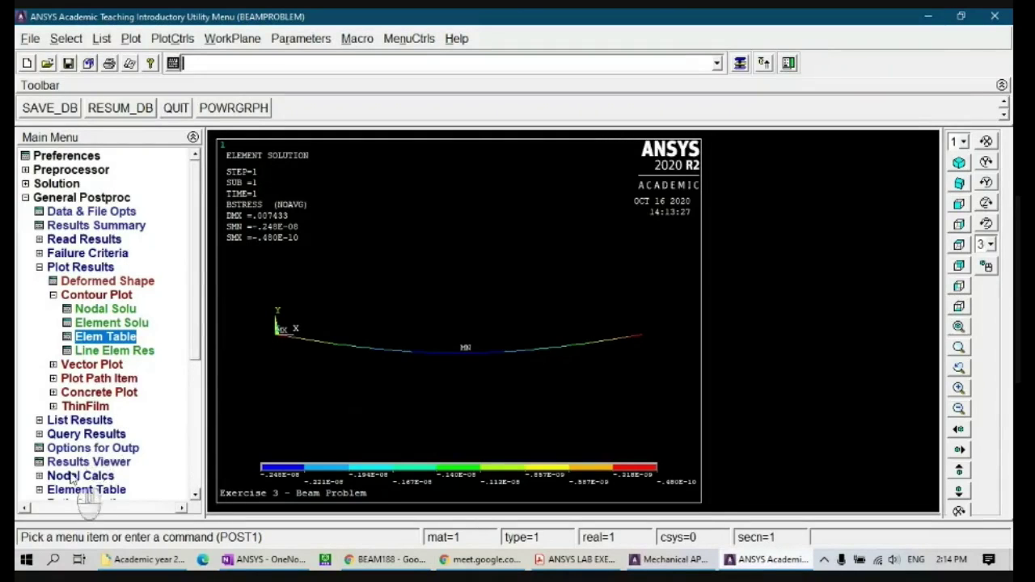
- Define an additional element table item labelled BS by sequence number SMISC, 34
{"action": "left_click", "coordinate": [96, 491]}
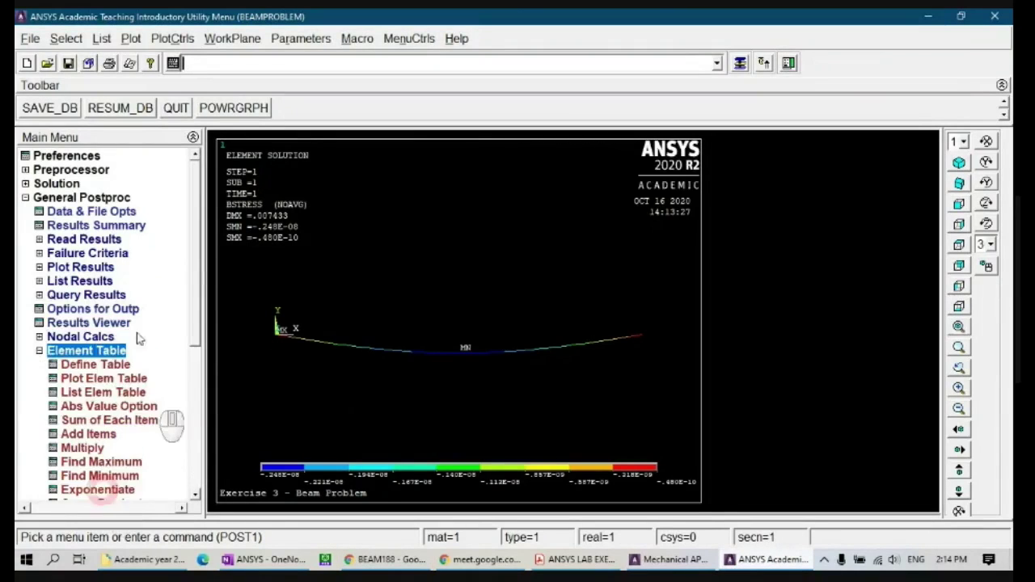
{"action": "left_click", "coordinate": [97, 365]}
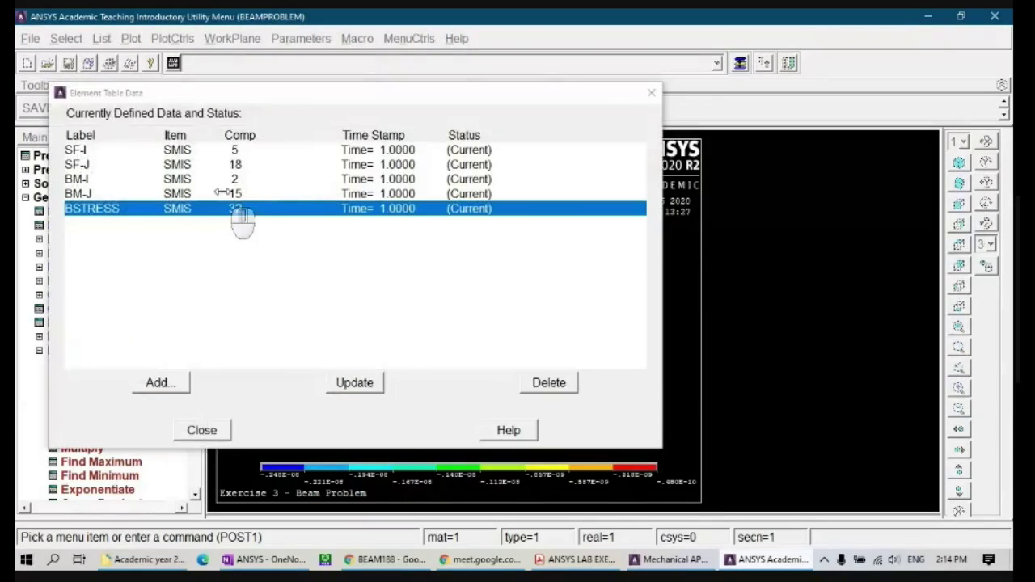
{"action": "left_click", "coordinate": [166, 383]}
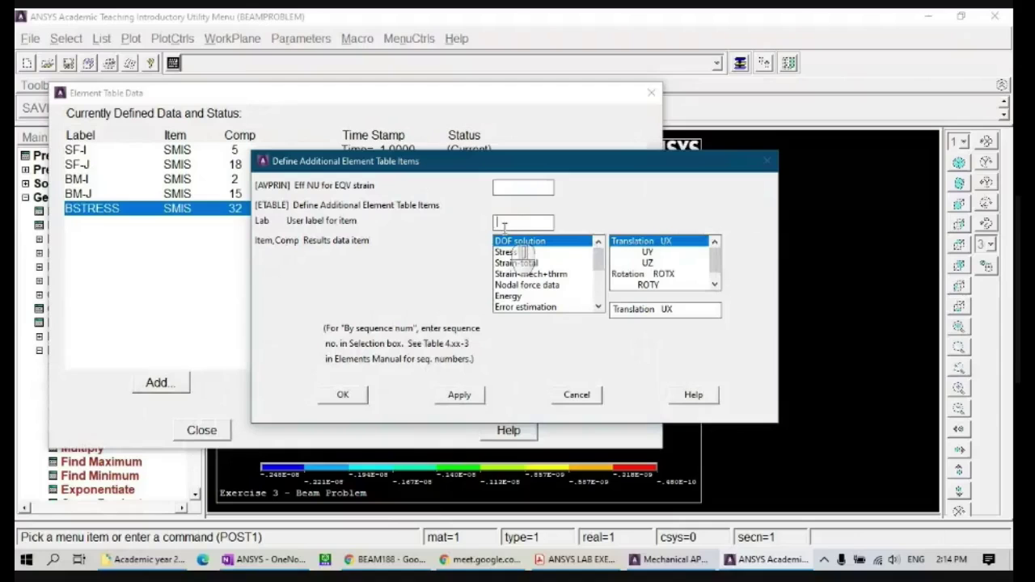
{"action": "type", "text": "BS"}
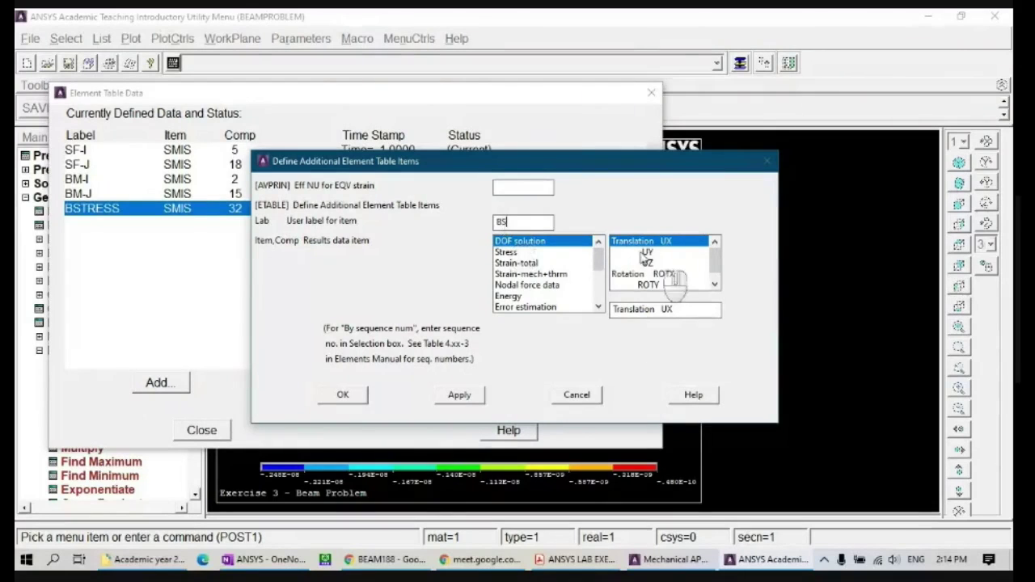
{"action": "left_click_drag", "start_coordinate": [599, 250], "coordinate": [600, 309]}
{"action": "left_click", "coordinate": [589, 308]}
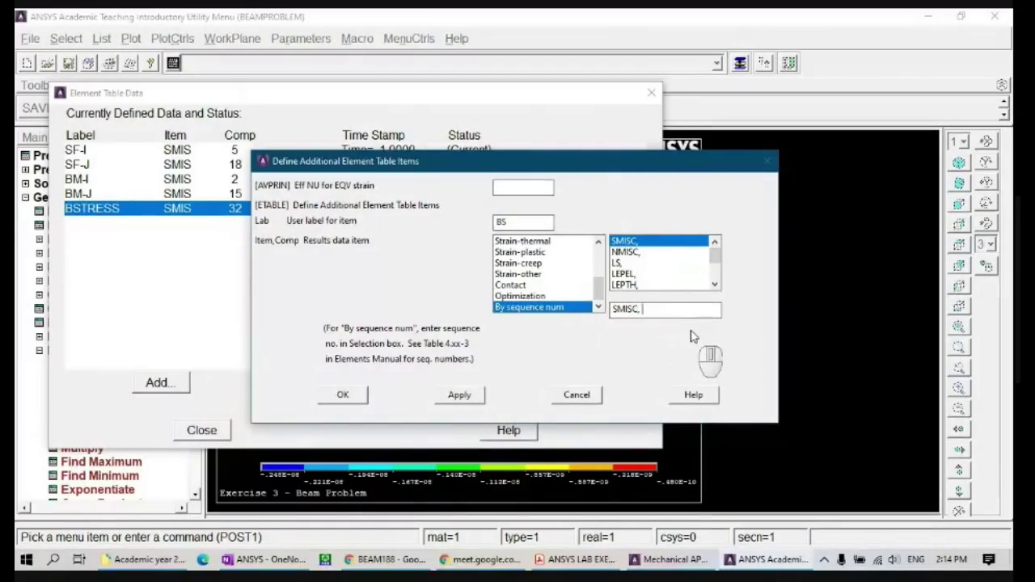
{"action": "left_click", "coordinate": [365, 398]}
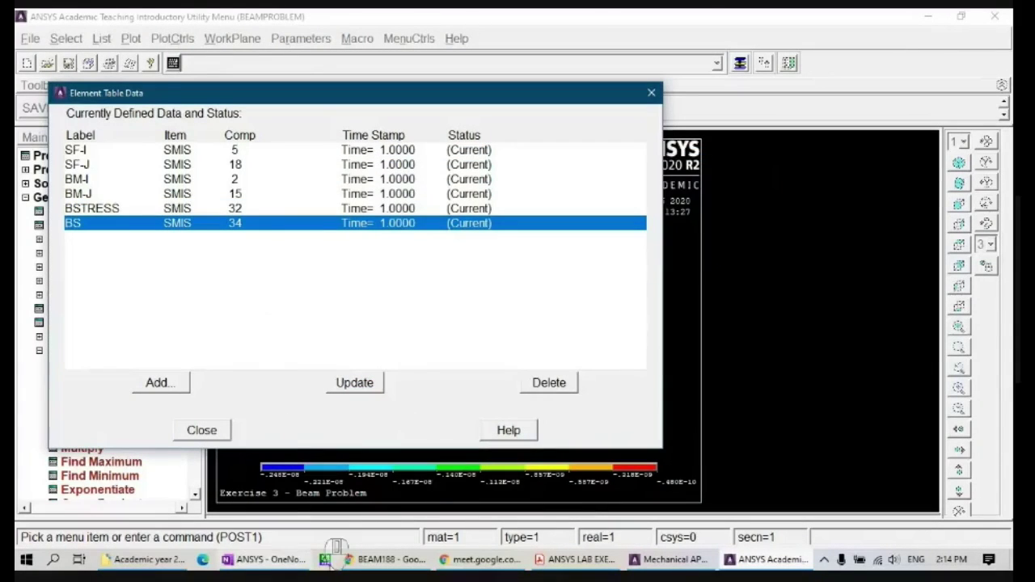
- Check the bending stress sequence numbers in the BEAM188 documentation in Chrome, then return to ANSYS and close the element table data
{"action": "left_click", "coordinate": [390, 560]}
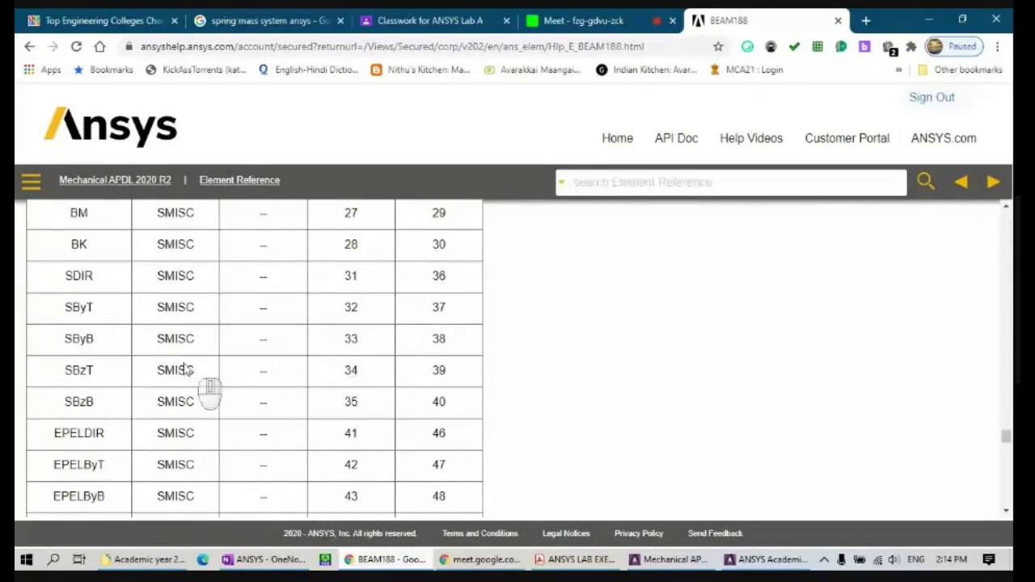
{"action": "left_click", "coordinate": [763, 559]}
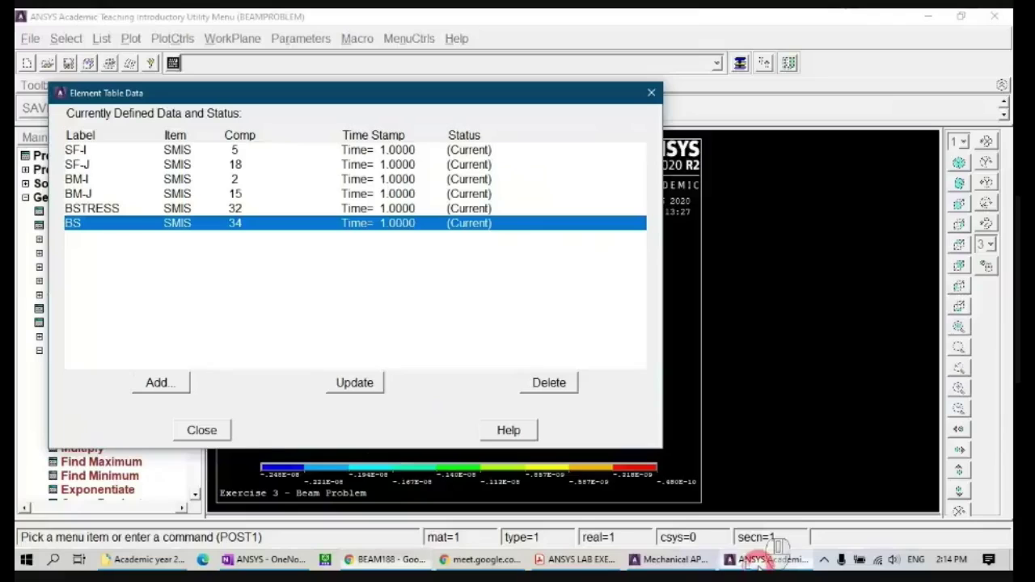
{"action": "left_click", "coordinate": [203, 430]}
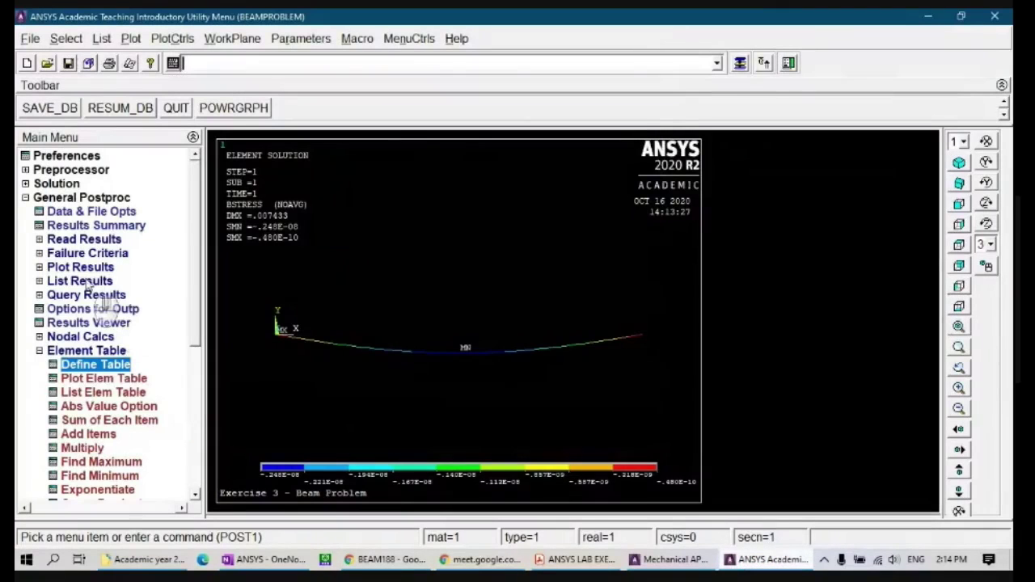
- Plot the element table contour of BS without averaging at common nodes
{"action": "left_click", "coordinate": [81, 267]}
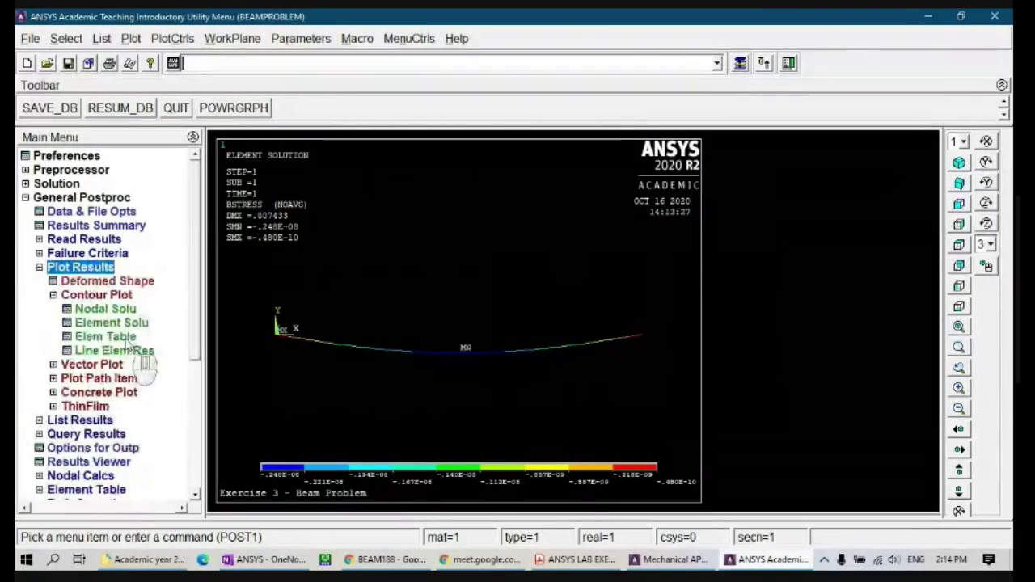
{"action": "left_click", "coordinate": [125, 337]}
{"action": "left_click", "coordinate": [639, 271]}
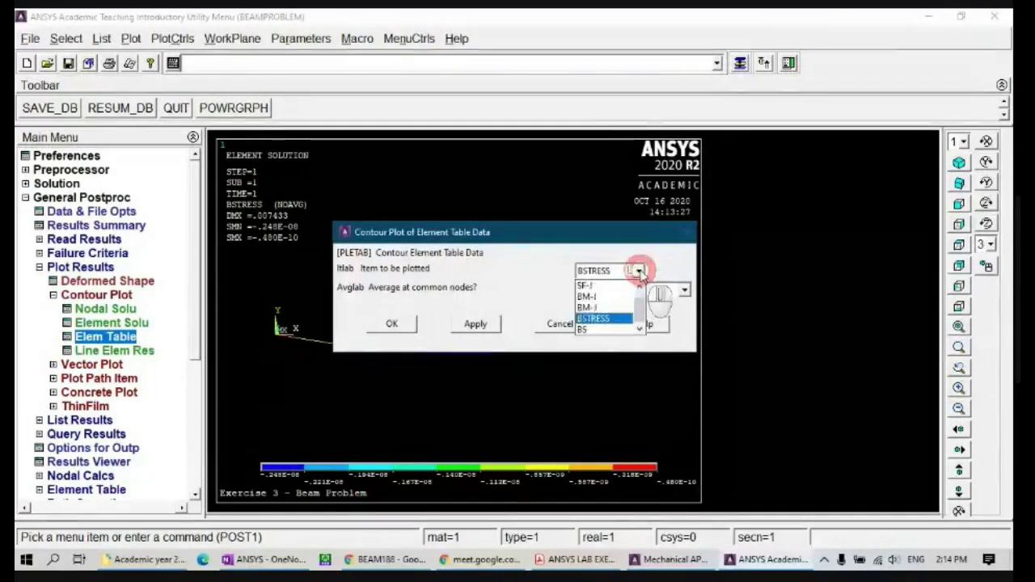
{"action": "left_click", "coordinate": [594, 330]}
{"action": "left_click", "coordinate": [402, 324]}
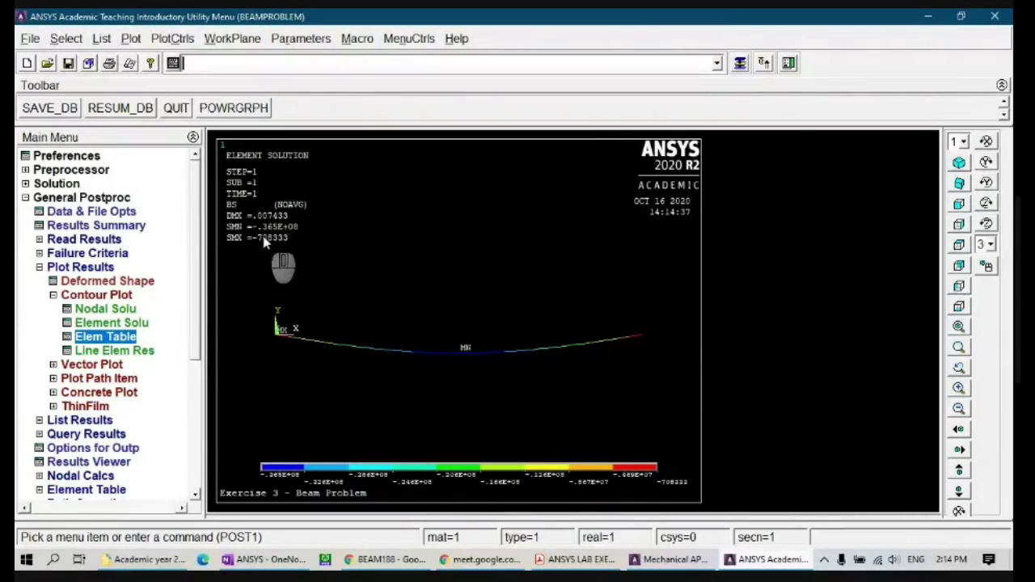
{"action": "scroll", "coordinate": [264, 242], "scroll_direction": "up", "scroll_amount": 2}
{"action": "scroll", "coordinate": [264, 243], "scroll_direction": "down", "scroll_amount": 1}
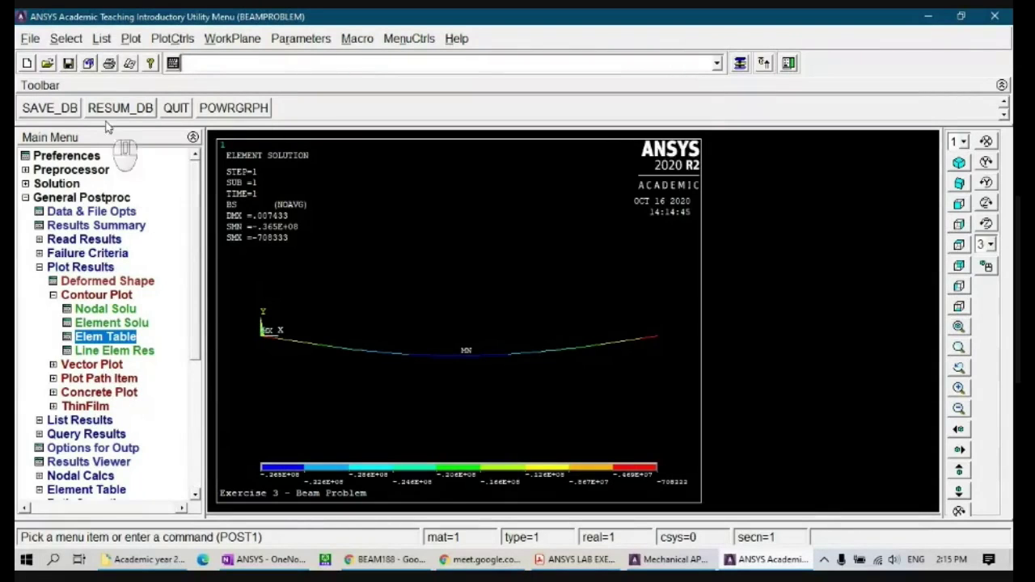
- Try to list the nodal solution for von Mises stress, and close the resulting windows
{"action": "left_click", "coordinate": [101, 39]}
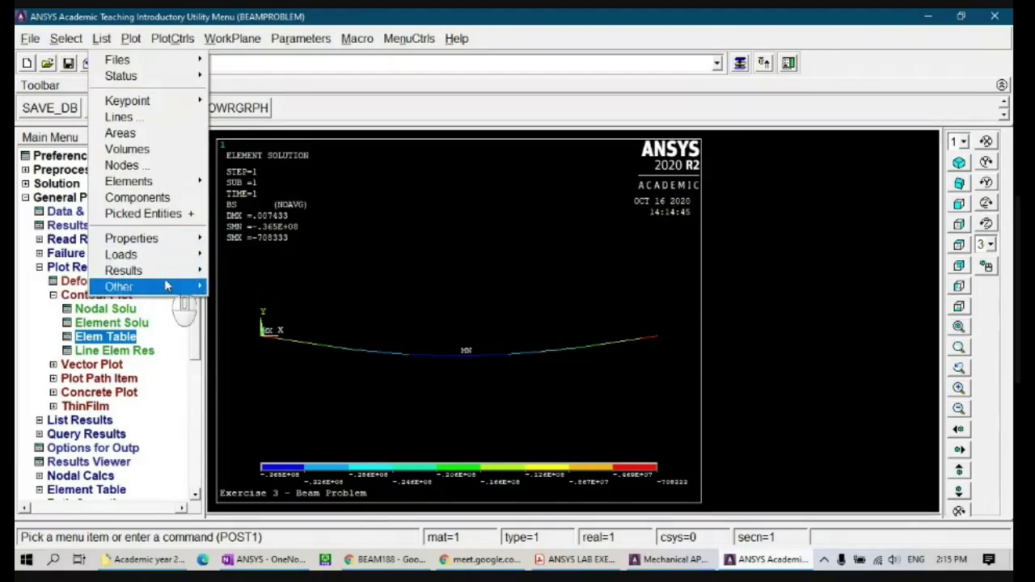
{"action": "mouse_move", "coordinate": [161, 270]}
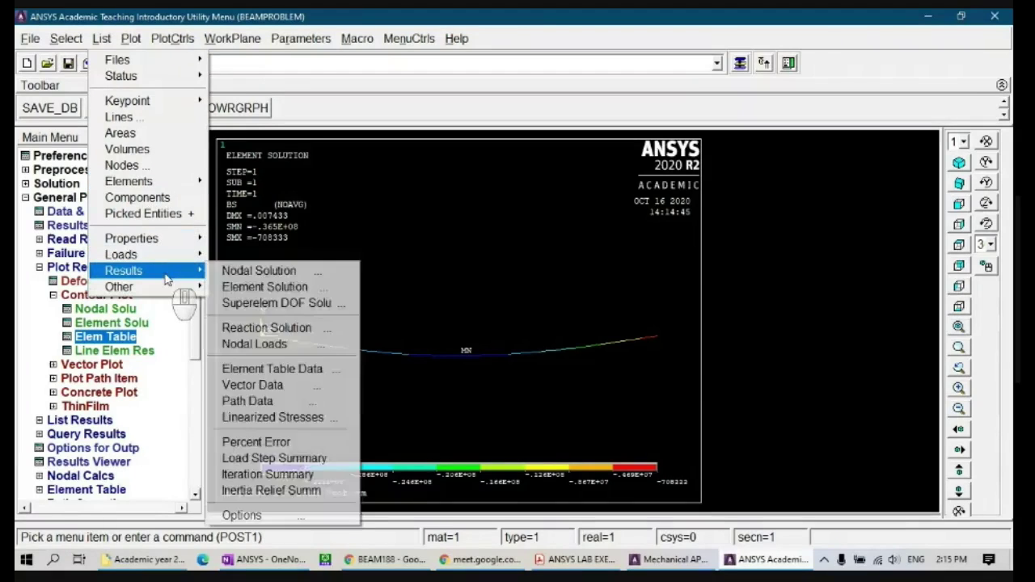
{"action": "left_click", "coordinate": [327, 275]}
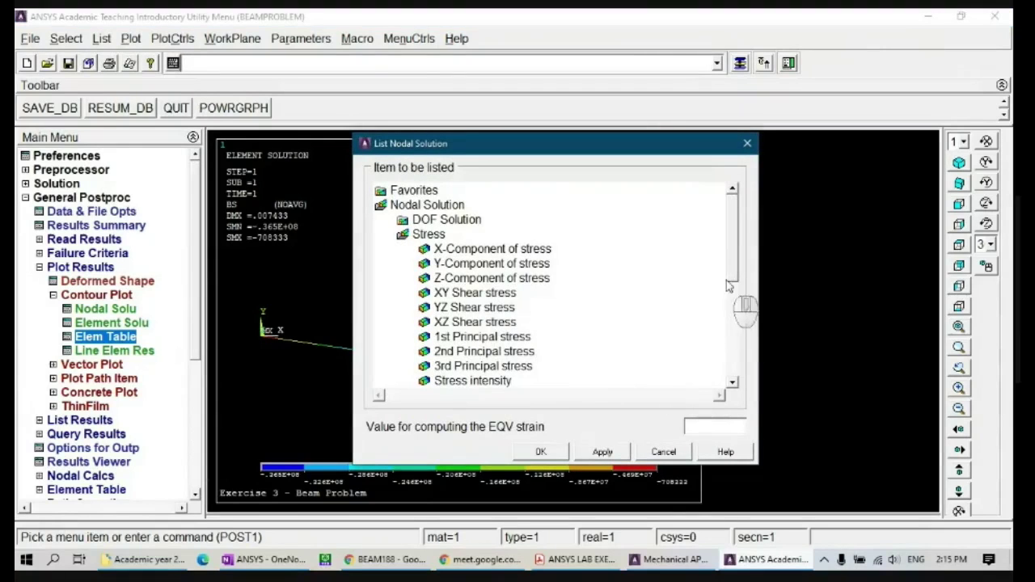
{"action": "left_click_drag", "start_coordinate": [732, 267], "coordinate": [734, 300]}
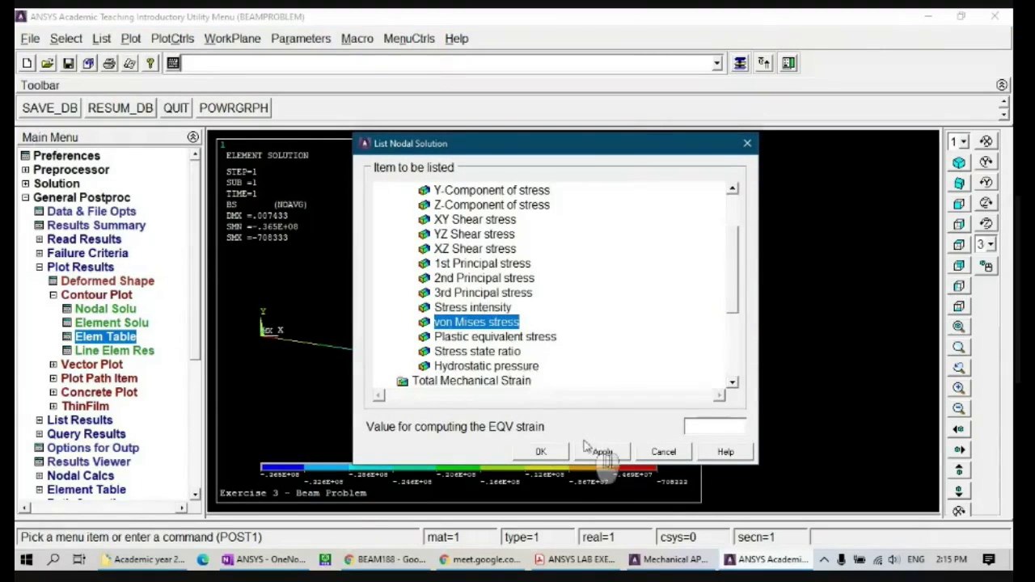
{"action": "left_click", "coordinate": [542, 452]}
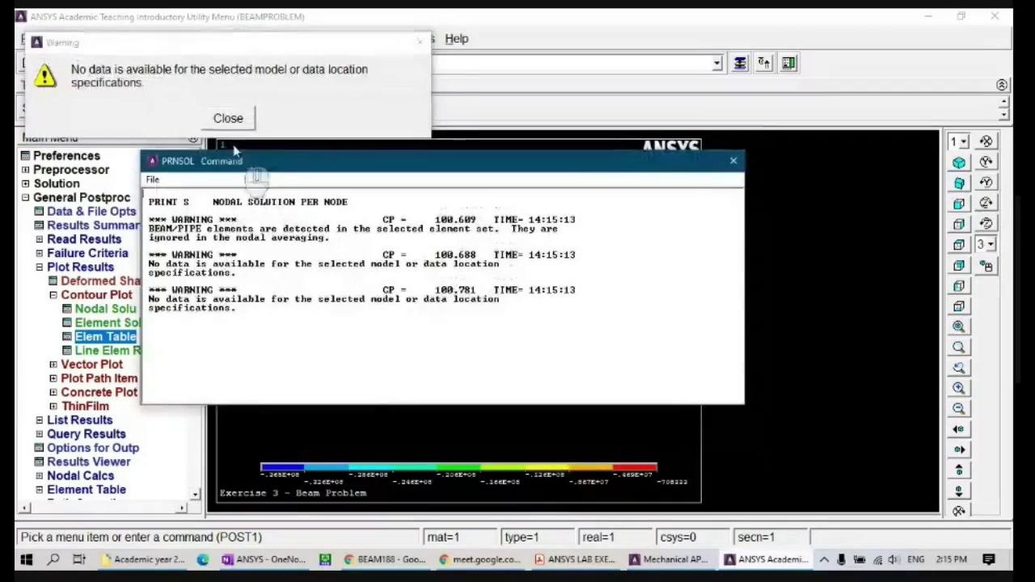
{"action": "left_click", "coordinate": [228, 119]}
{"action": "left_click", "coordinate": [733, 161]}
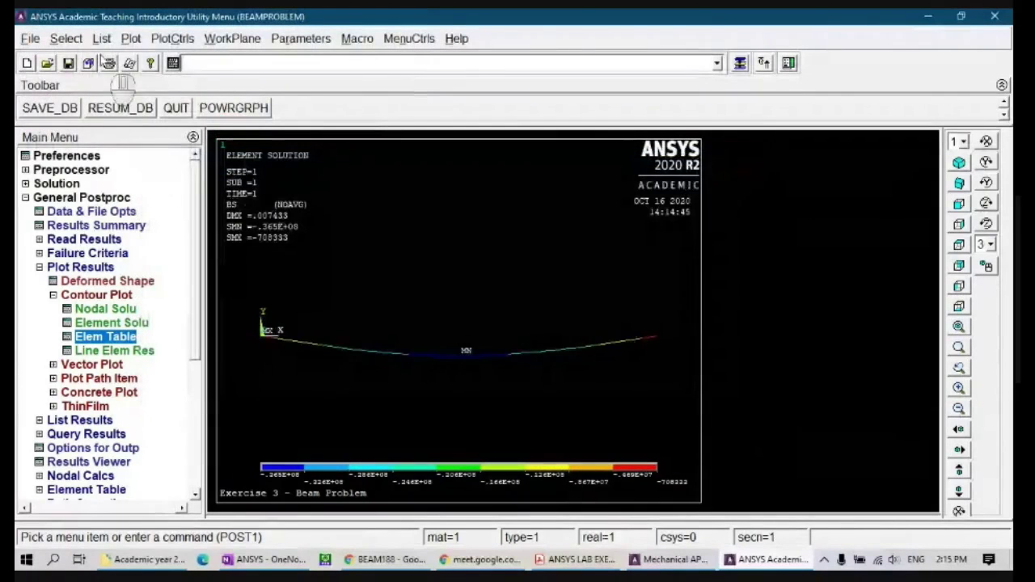
- List the element table data for BSTRESS and BS, review it through the minimum and maximum values, and close the listing
{"action": "left_click", "coordinate": [99, 39]}
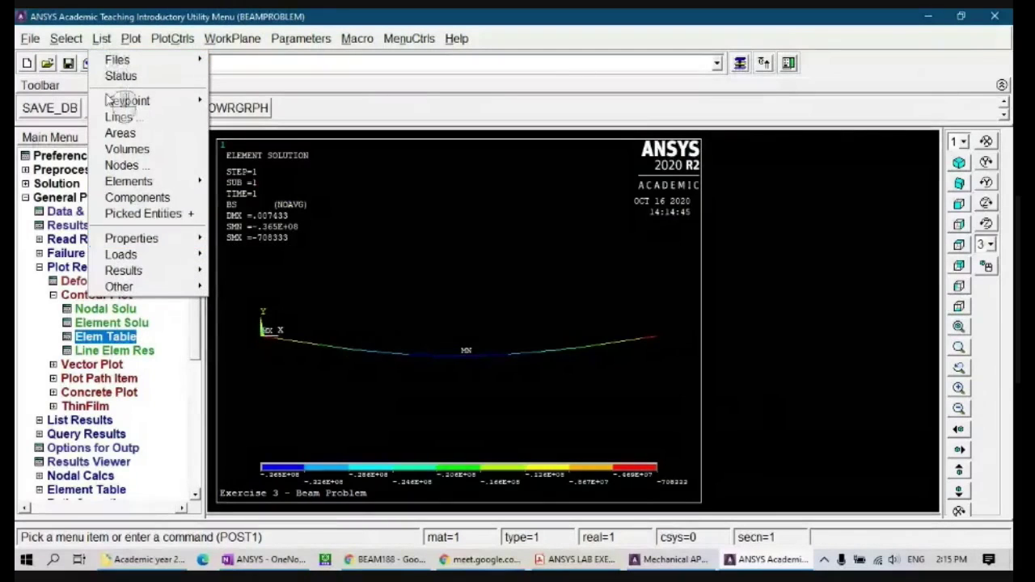
{"action": "mouse_move", "coordinate": [138, 272]}
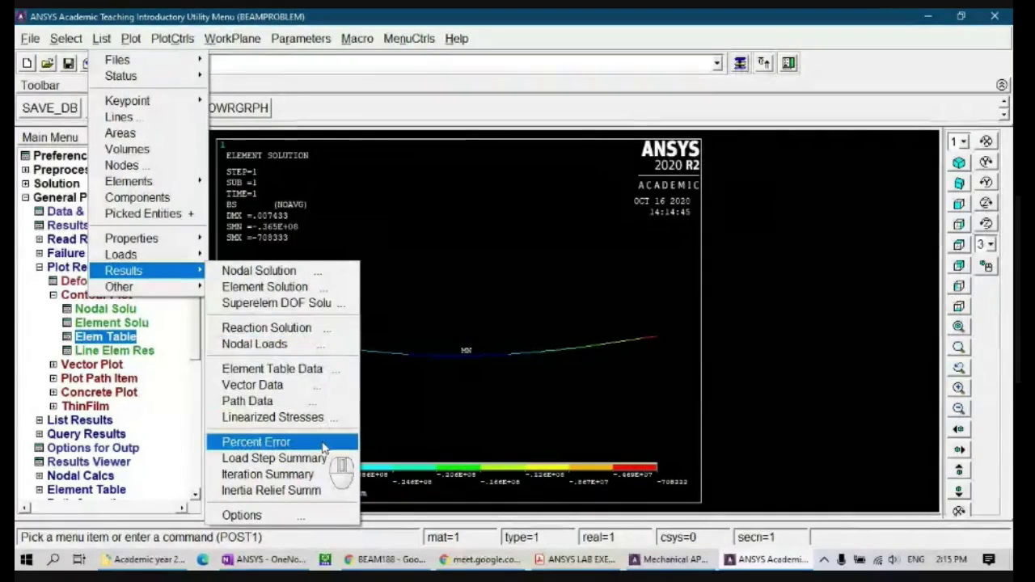
{"action": "left_click", "coordinate": [311, 369]}
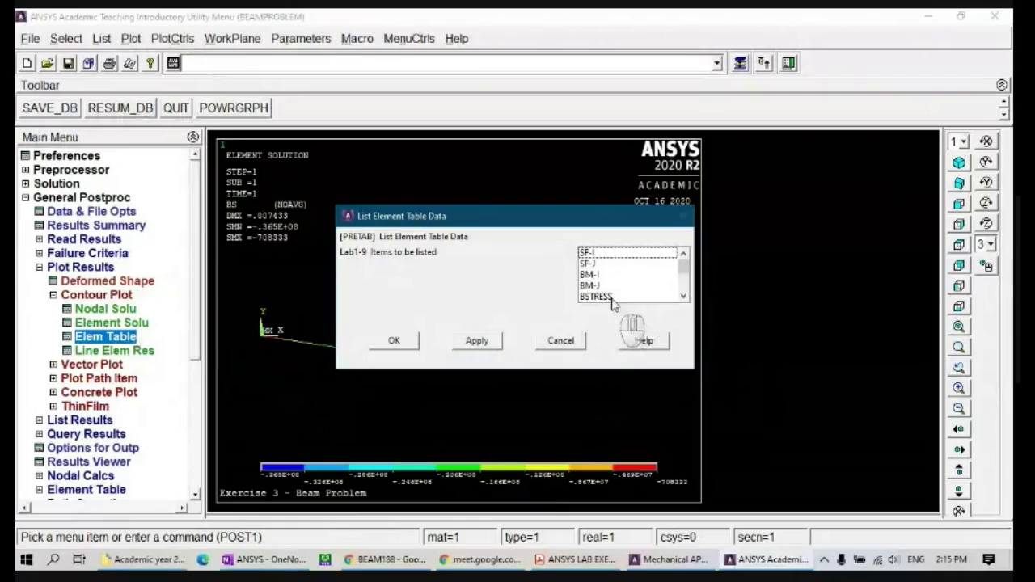
{"action": "left_click", "coordinate": [684, 297]}
{"action": "left_click", "coordinate": [683, 298]}
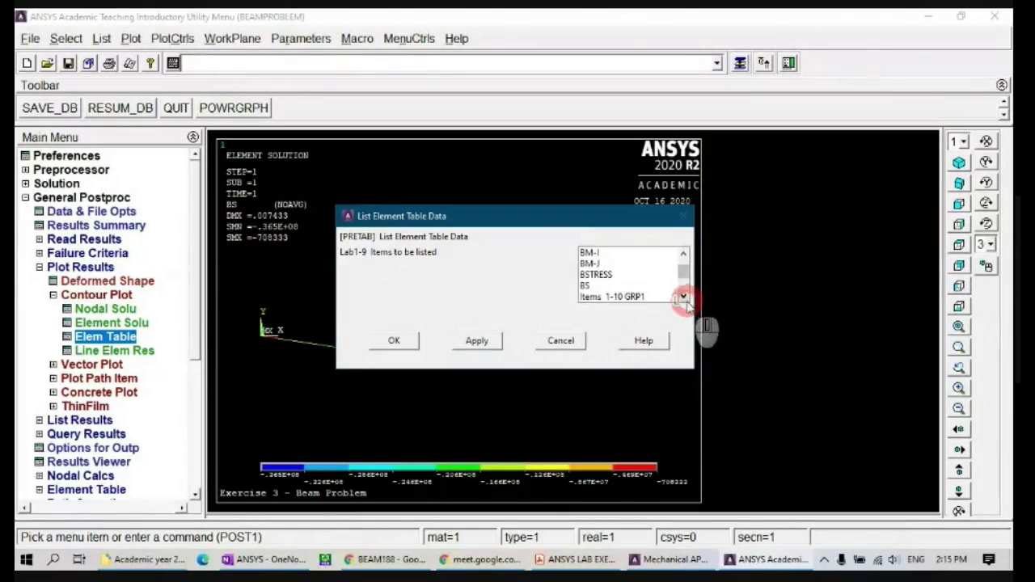
{"action": "left_click", "coordinate": [616, 275]}
{"action": "left_click", "coordinate": [591, 286], "text": "ctrl"}
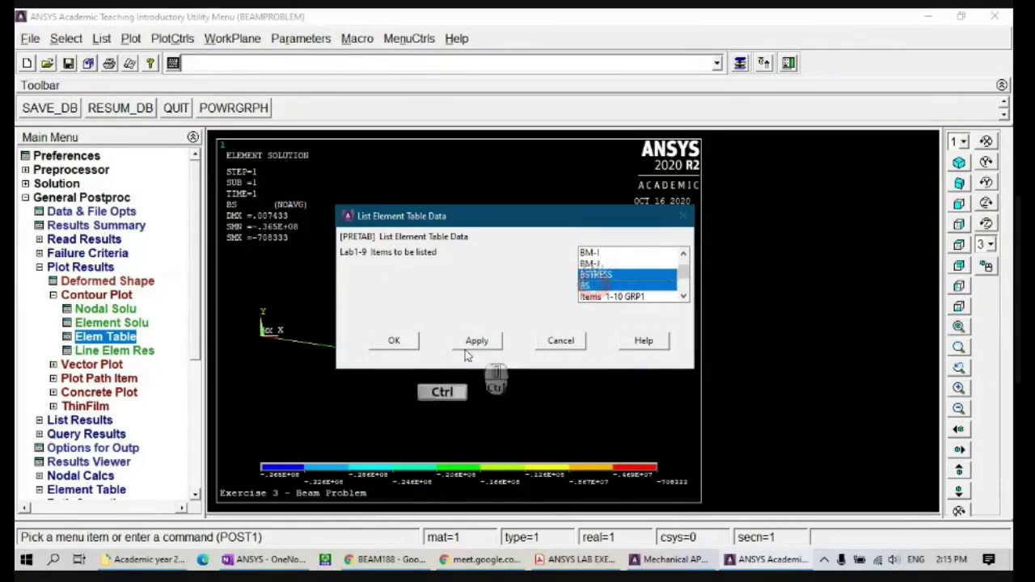
{"action": "left_click", "coordinate": [394, 341]}
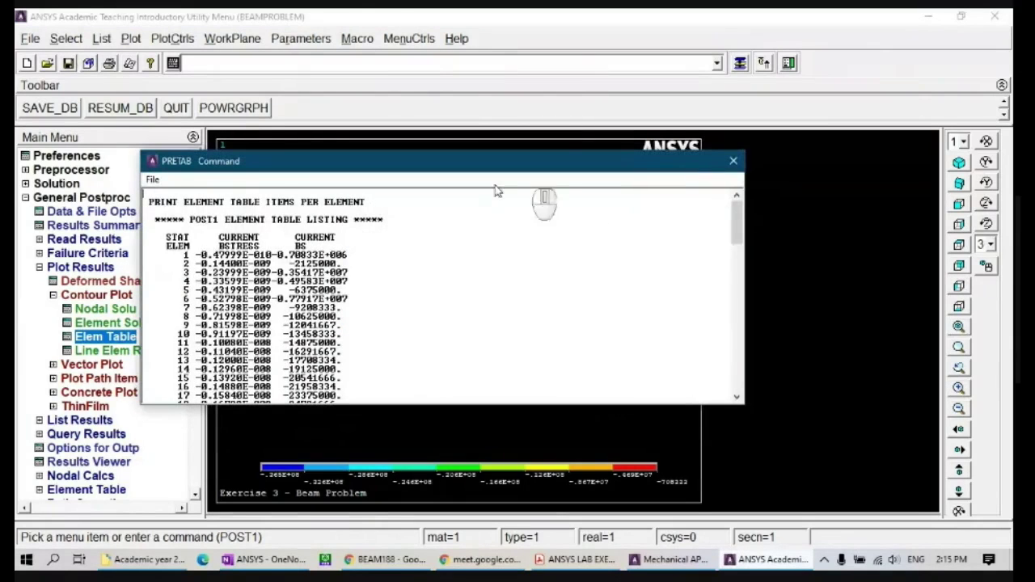
{"action": "scroll", "coordinate": [314, 296], "scroll_direction": "down", "scroll_amount": 3}
{"action": "scroll", "coordinate": [243, 317], "scroll_direction": "down", "scroll_amount": 15}
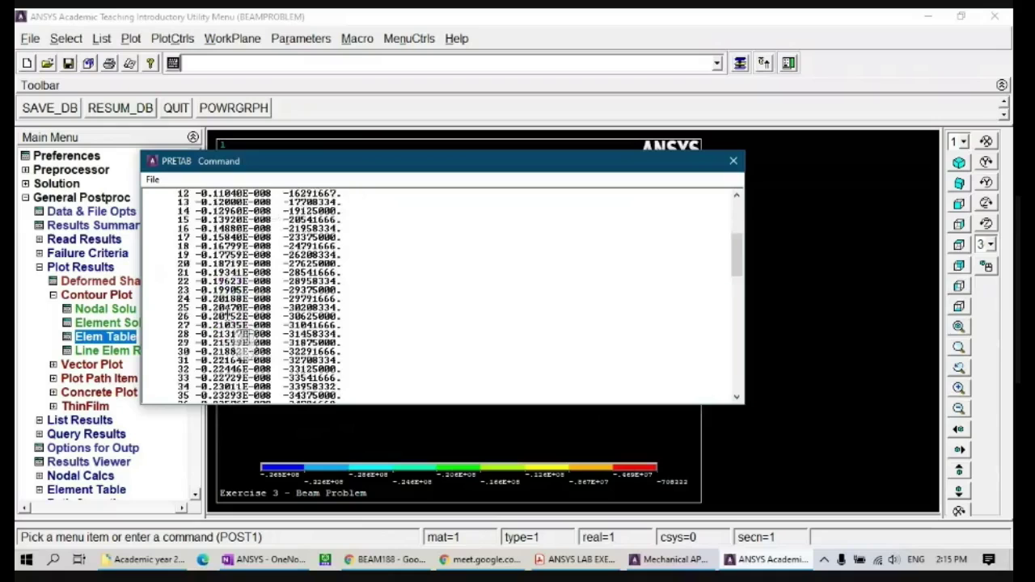
{"action": "scroll", "coordinate": [242, 346], "scroll_direction": "down", "scroll_amount": 7}
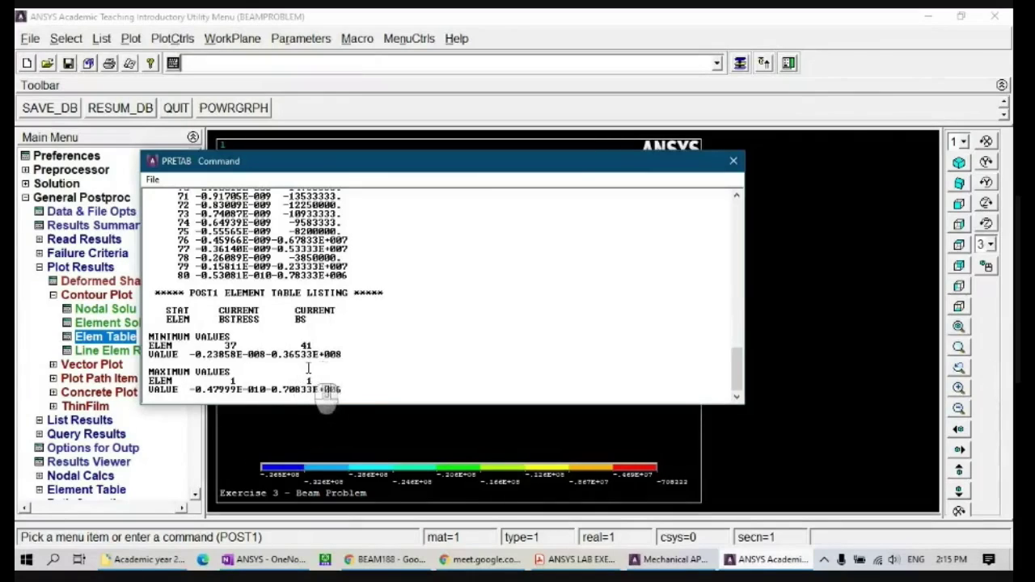
{"action": "left_click", "coordinate": [733, 162]}
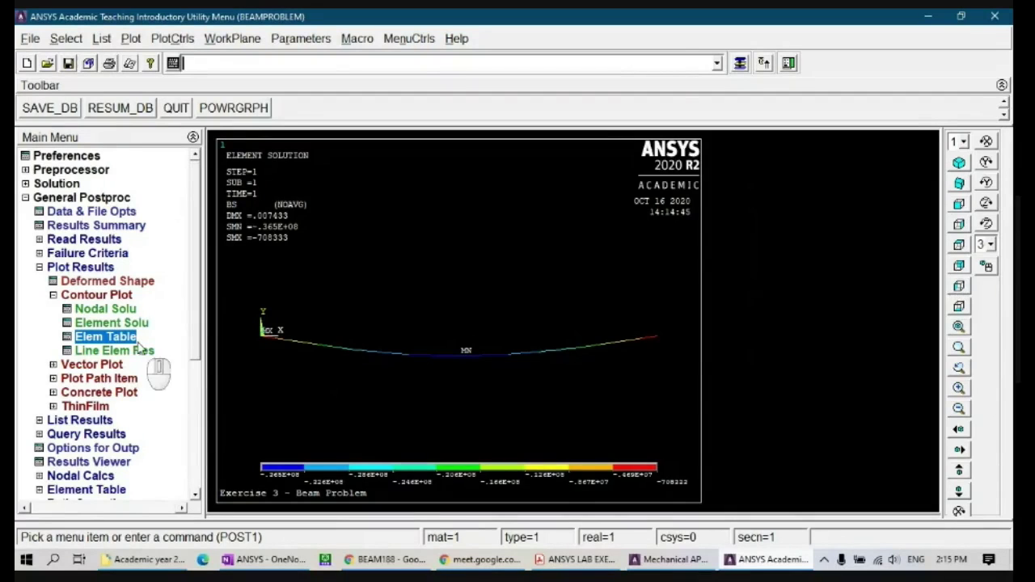
- Check the hand-calculated bending stress in the OneNote notes and return to ANSYS
{"action": "left_click_drag", "start_coordinate": [194, 322], "coordinate": [191, 371]}
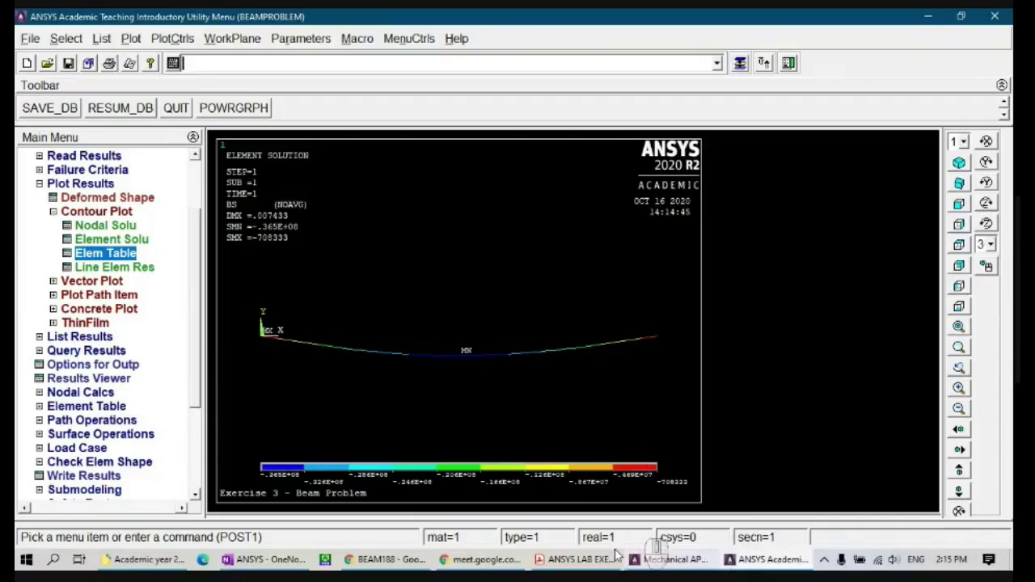
{"action": "left_click", "coordinate": [267, 560]}
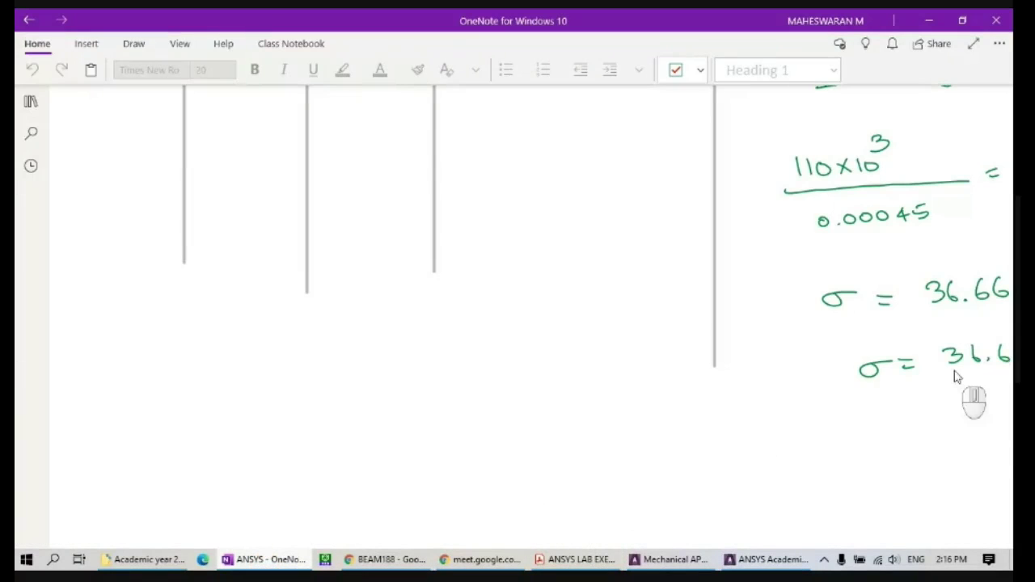
{"action": "scroll", "coordinate": [966, 401], "scroll_direction": "up", "scroll_amount": 2}
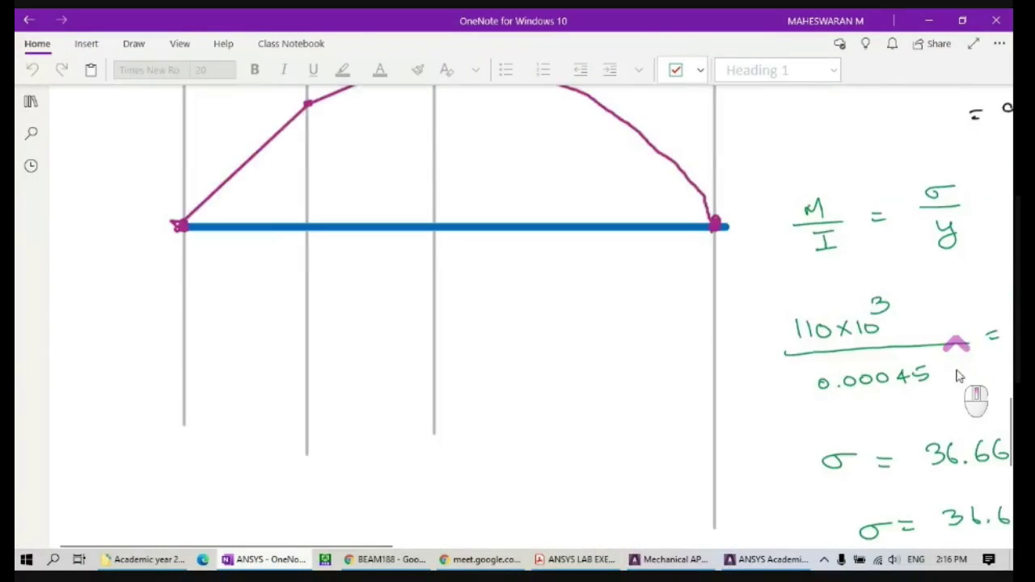
{"action": "left_click", "coordinate": [787, 550]}
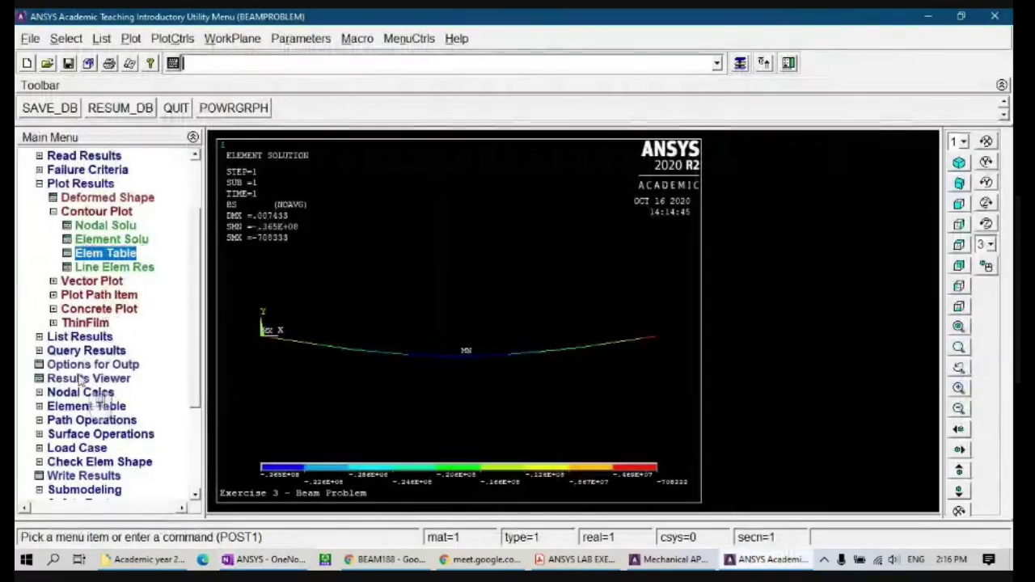
- Check the SBzB sequence number in the BEAM188 help and define an element table item by sequence number as SMISC, 35
{"action": "left_click", "coordinate": [84, 406]}
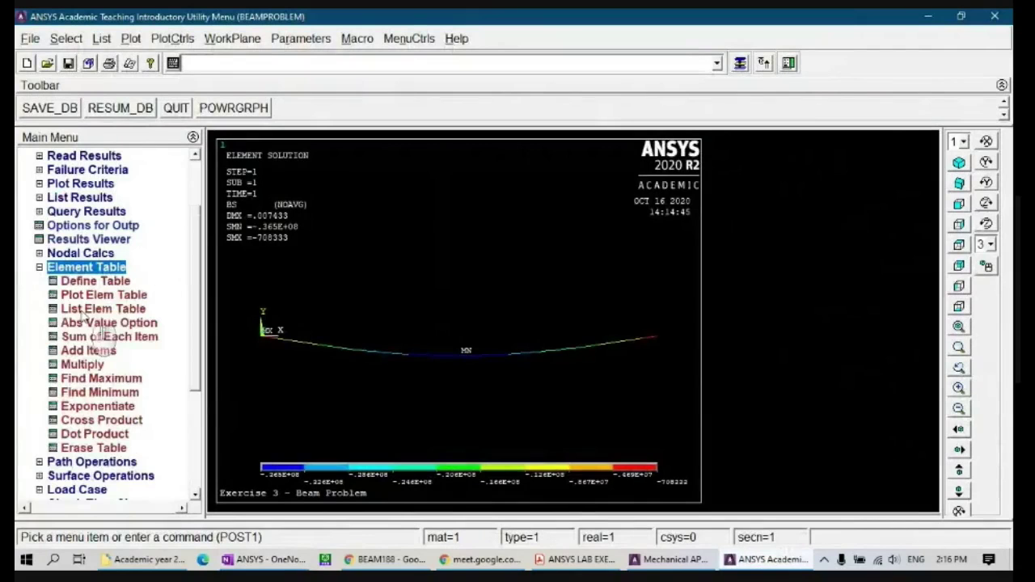
{"action": "left_click", "coordinate": [91, 281]}
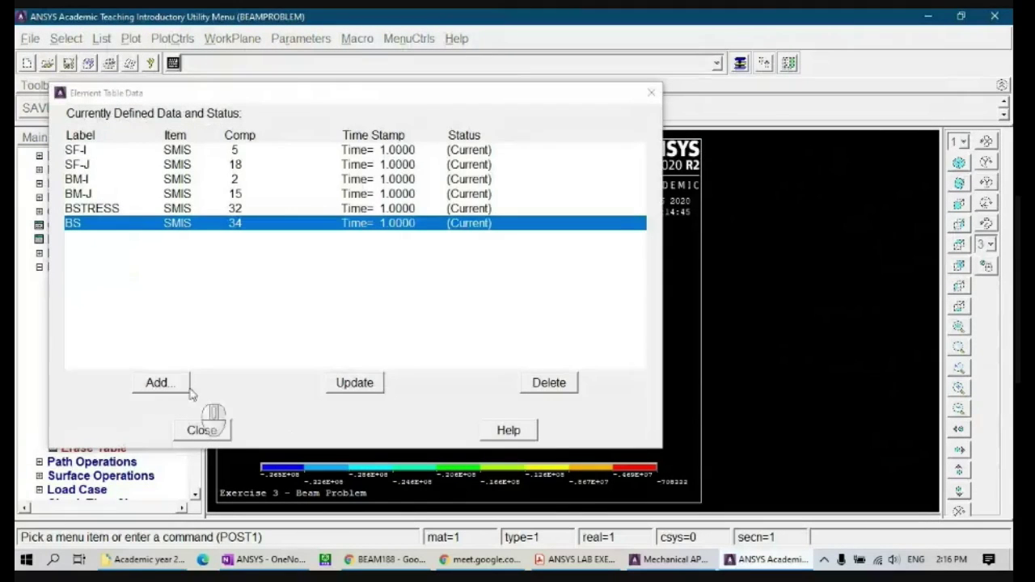
{"action": "left_click", "coordinate": [162, 383]}
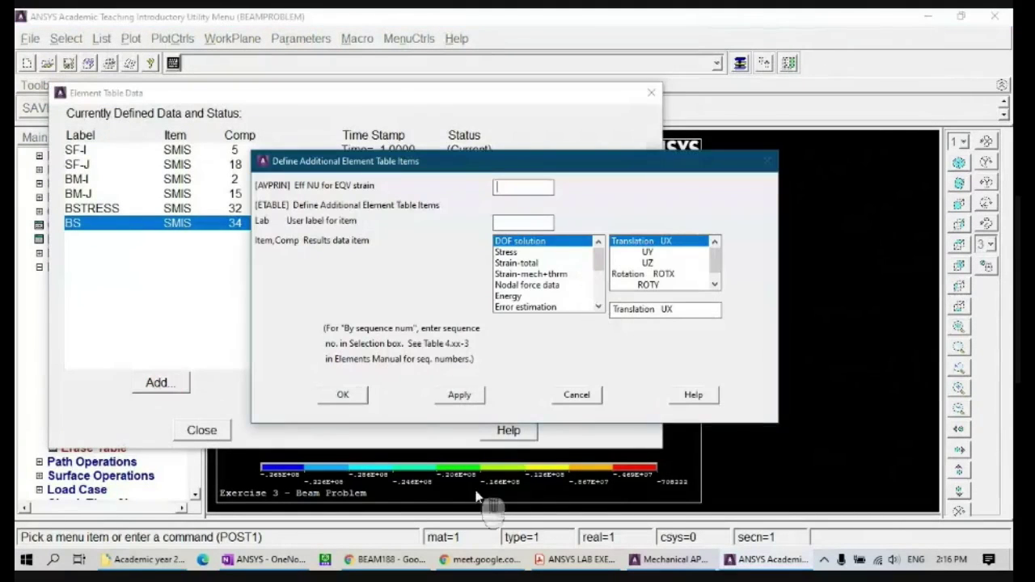
{"action": "left_click", "coordinate": [396, 560]}
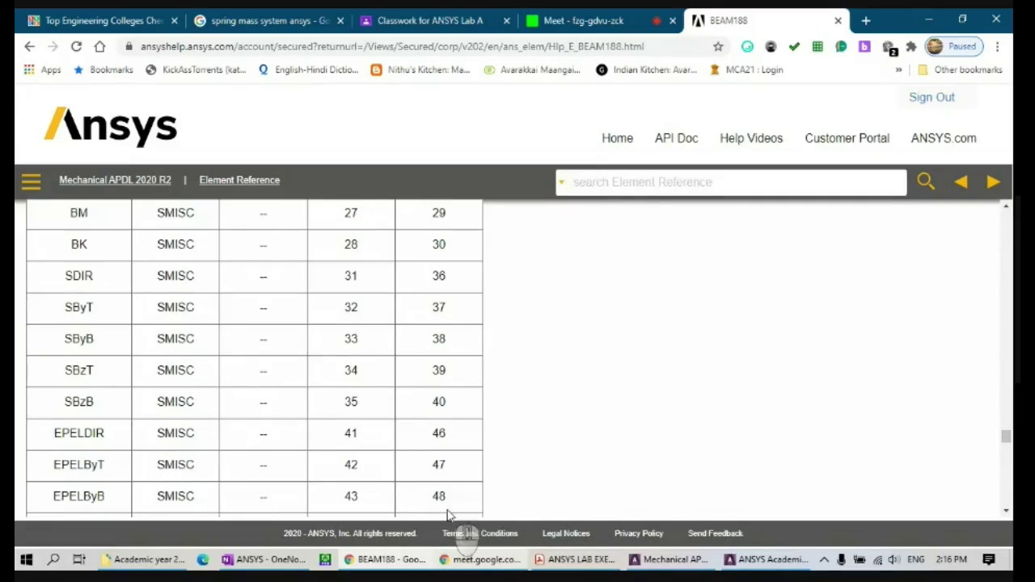
{"action": "left_click", "coordinate": [478, 559]}
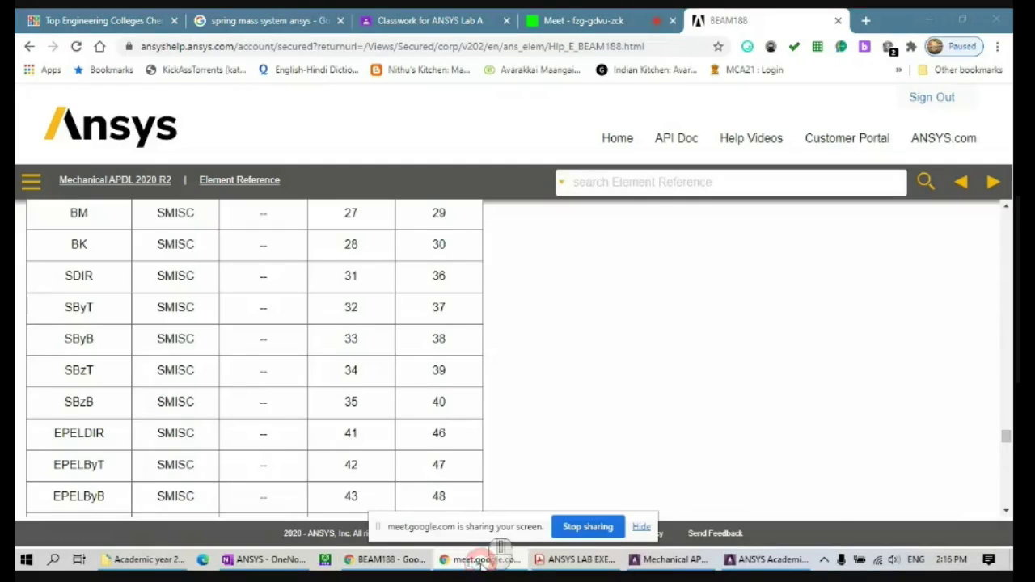
{"action": "left_click", "coordinate": [768, 561]}
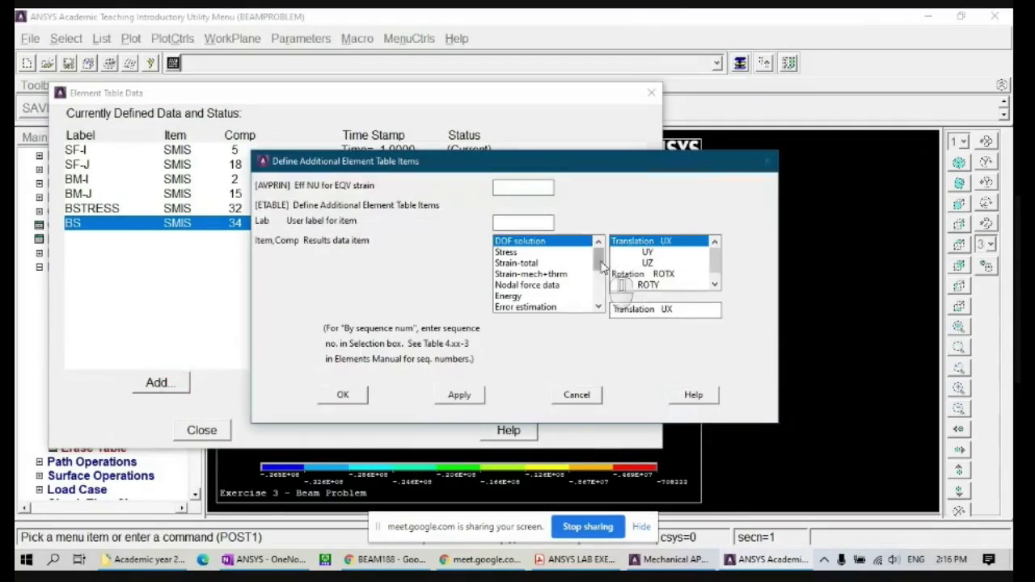
{"action": "left_click", "coordinate": [599, 296]}
{"action": "left_click", "coordinate": [540, 307]}
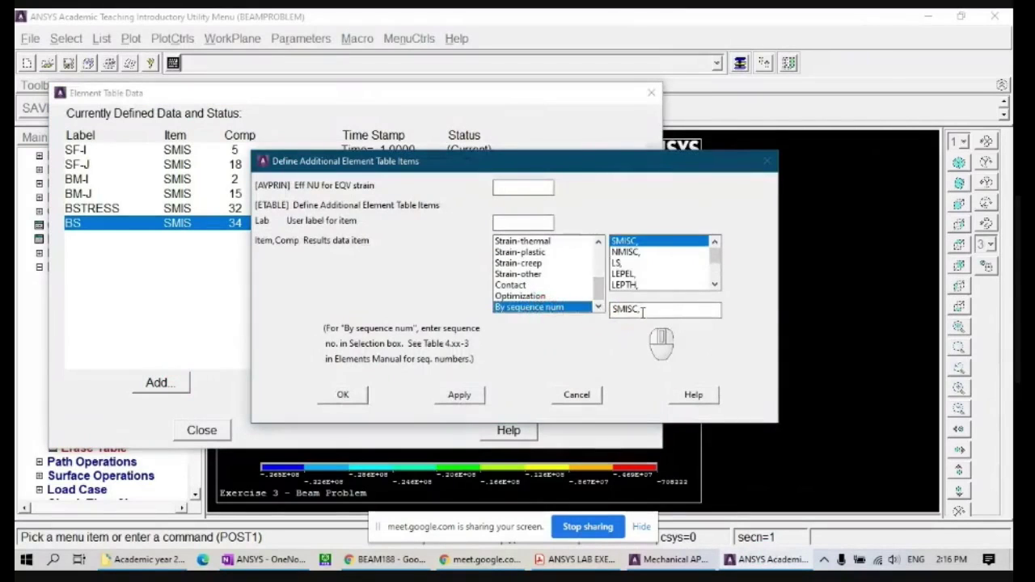
{"action": "left_click", "coordinate": [643, 309]}
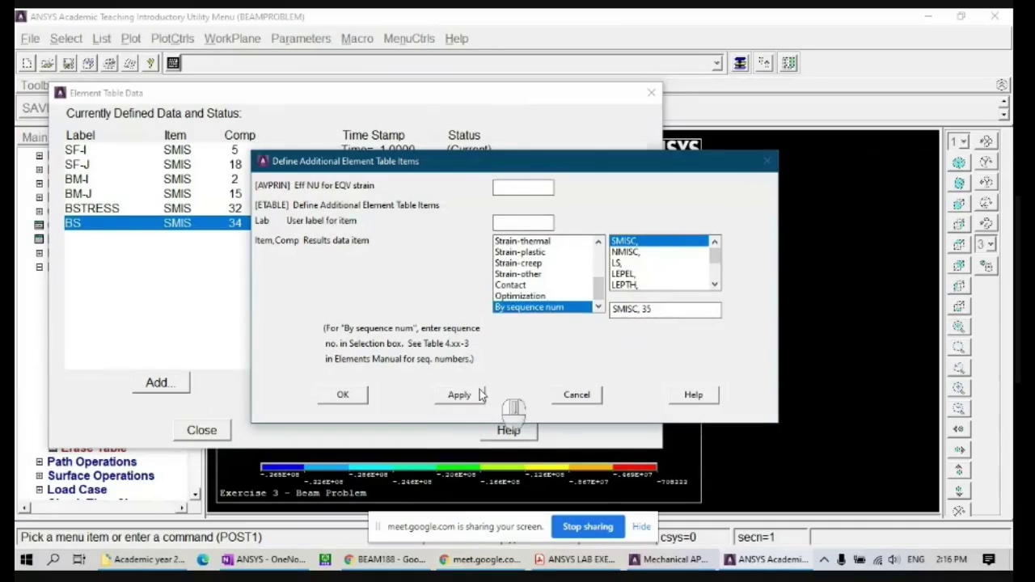
{"action": "left_click", "coordinate": [343, 395]}
{"action": "left_click", "coordinate": [226, 430]}
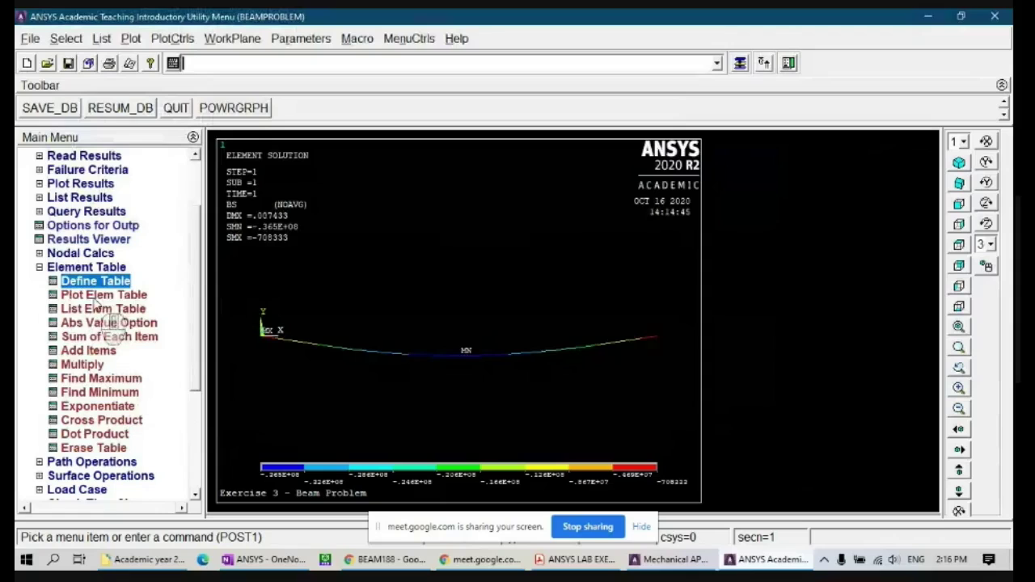
- Plot the element table contour of the SMIS35 item
{"action": "left_click", "coordinate": [97, 296]}
{"action": "left_click", "coordinate": [638, 271]}
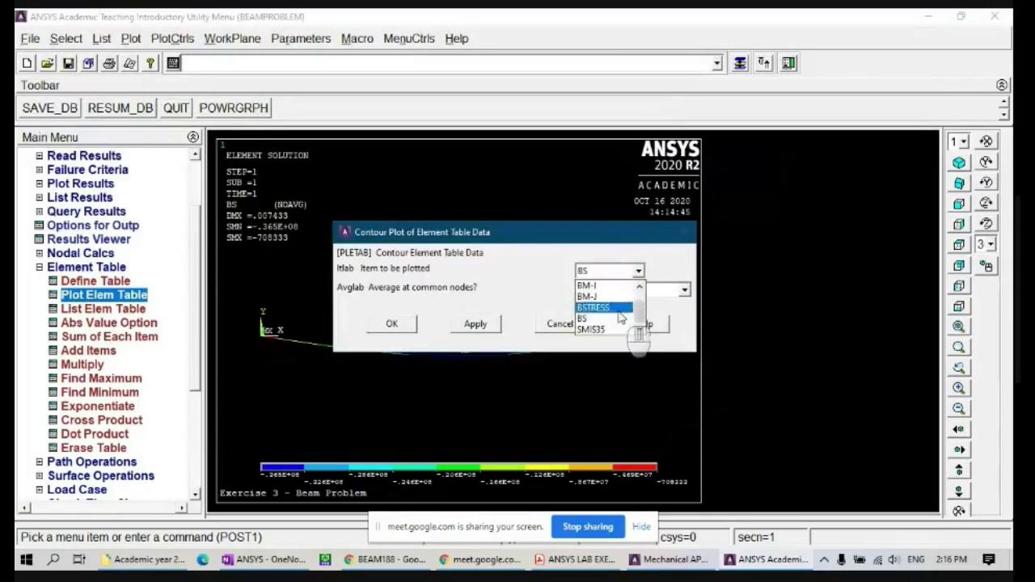
{"action": "left_click", "coordinate": [615, 331]}
{"action": "left_click", "coordinate": [390, 324]}
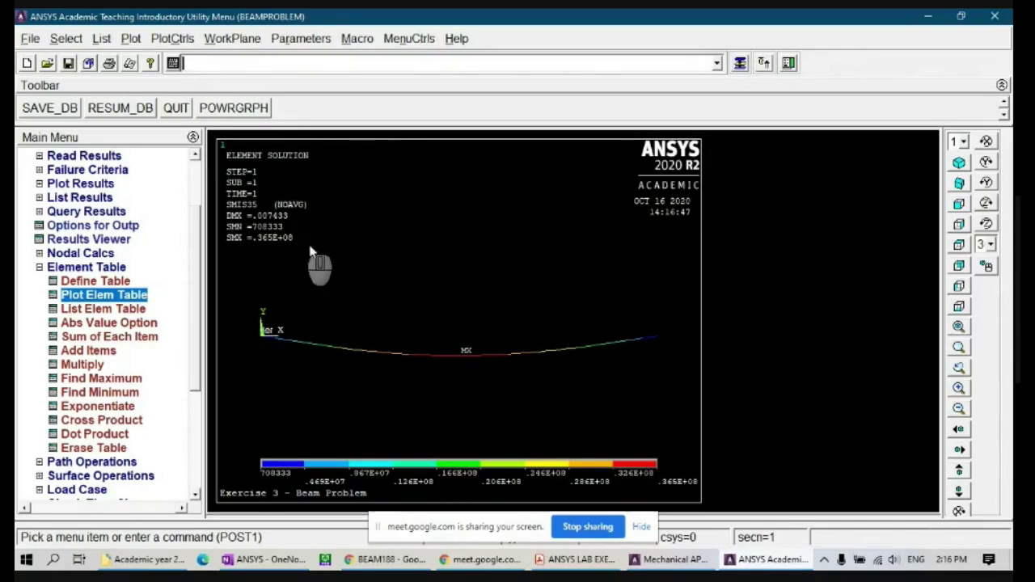
- Compare the plotted maximum stress with the hand-calculated bending stress in the OneNote notes and return to ANSYS
{"action": "left_click", "coordinate": [275, 559]}
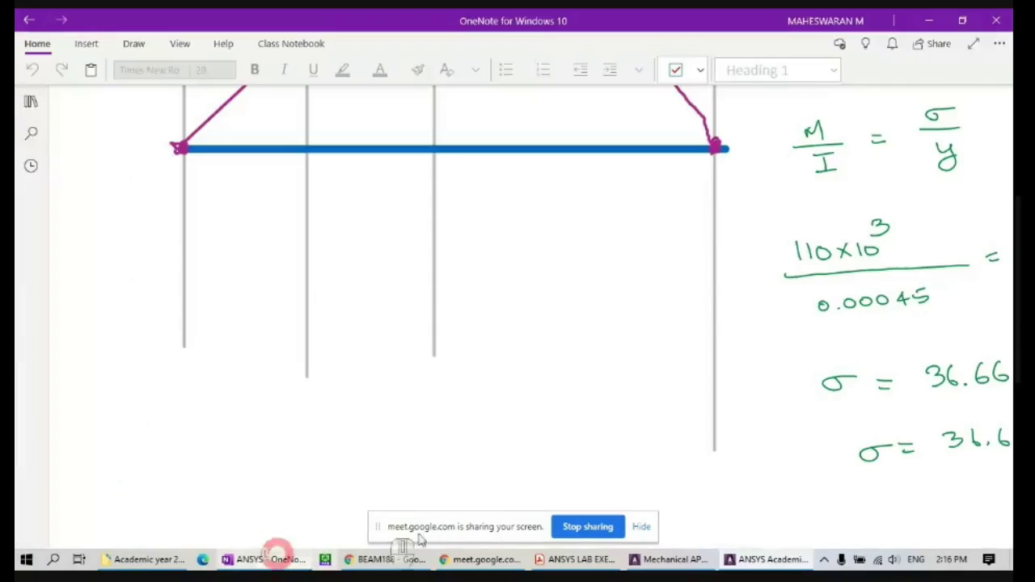
{"action": "left_click", "coordinate": [642, 527]}
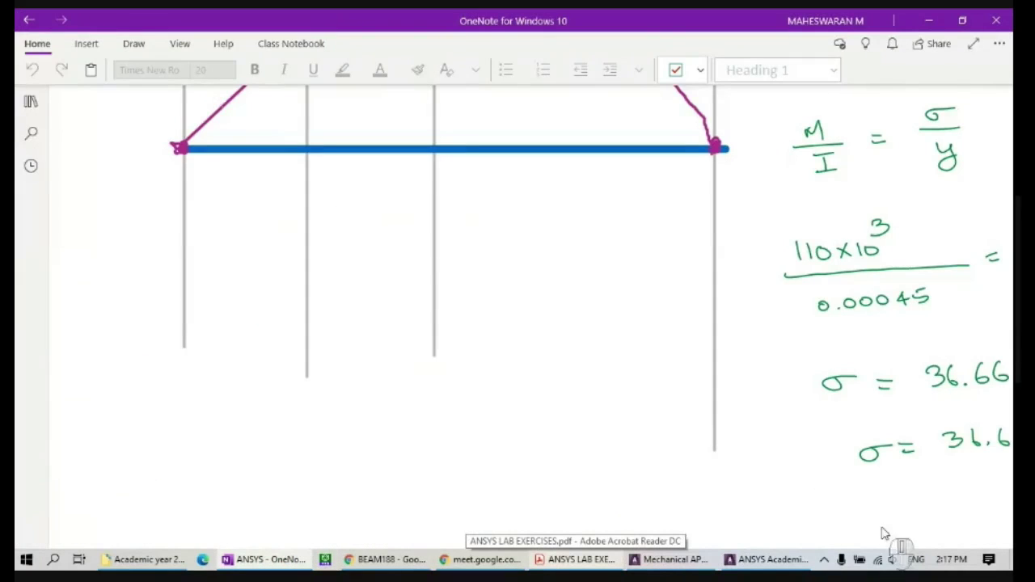
{"action": "scroll", "coordinate": [878, 522], "scroll_direction": "down", "scroll_amount": 3}
{"action": "scroll", "coordinate": [872, 485], "scroll_direction": "up", "scroll_amount": 3}
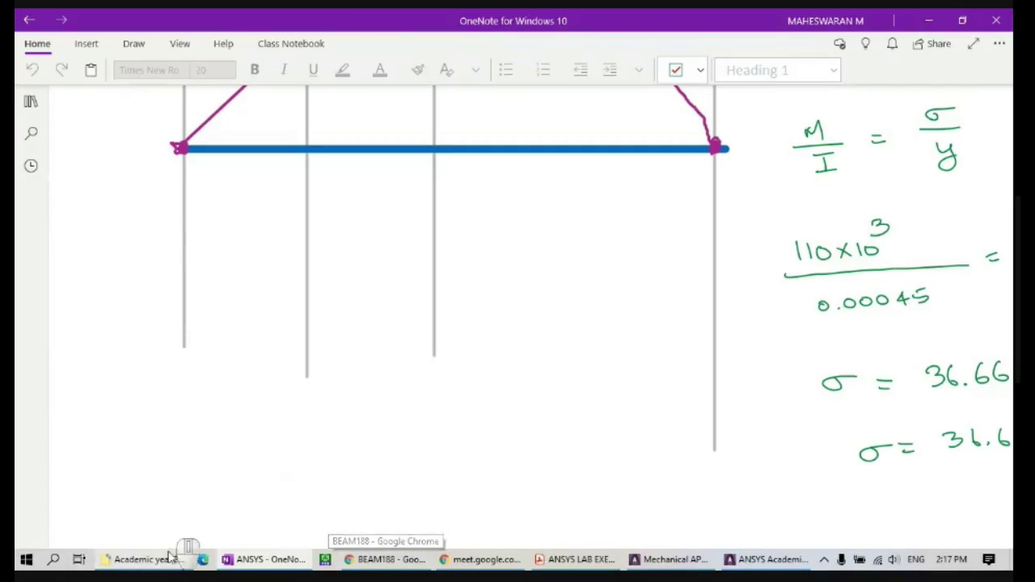
{"action": "scroll", "coordinate": [632, 395], "scroll_direction": "down", "scroll_amount": 4, "text": "ctrl"}
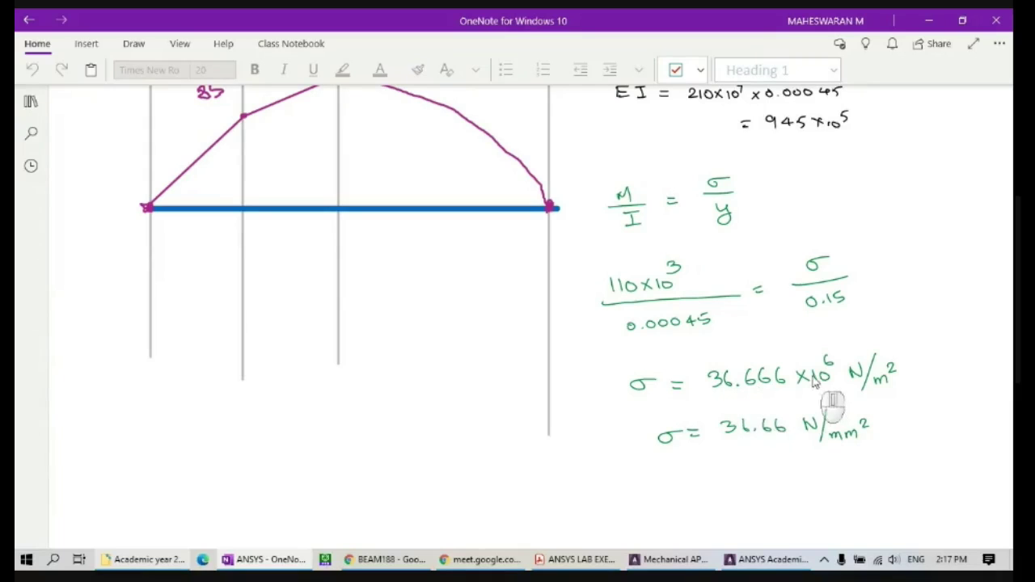
{"action": "left_click", "coordinate": [764, 559]}
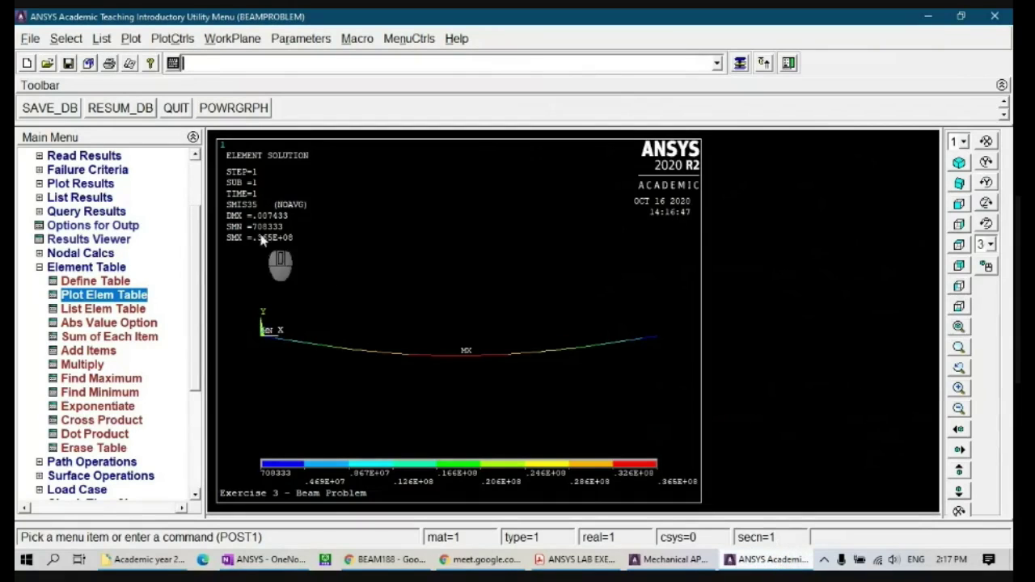
- Turn on the display of element shapes based on real constants and show the beam in isometric view
{"action": "scroll", "coordinate": [259, 210], "scroll_direction": "up", "scroll_amount": 2}
{"action": "left_click", "coordinate": [172, 39]}
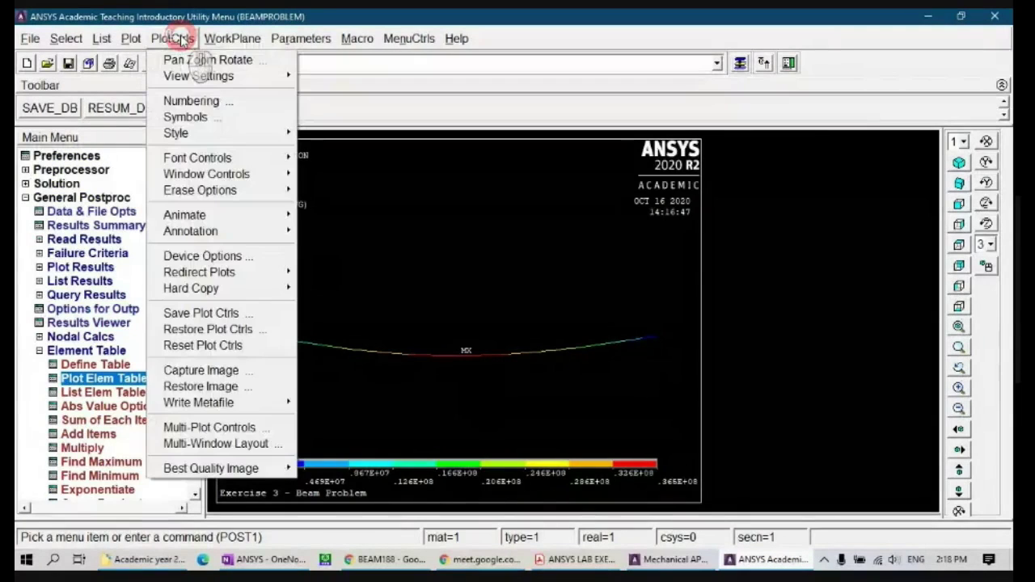
{"action": "left_click", "coordinate": [198, 133]}
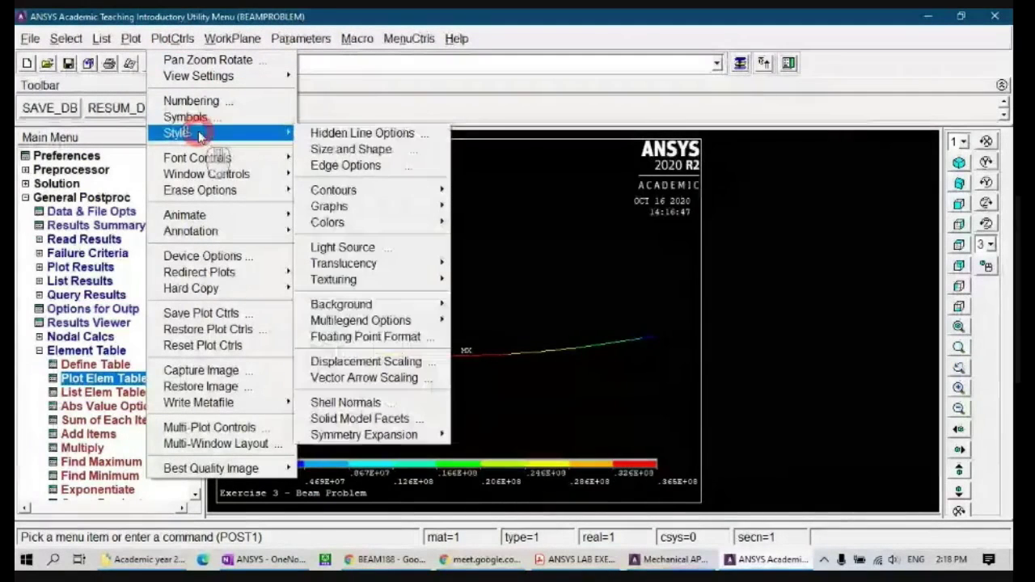
{"action": "left_click", "coordinate": [380, 150]}
{"action": "left_click", "coordinate": [576, 152]}
{"action": "left_click", "coordinate": [386, 446]}
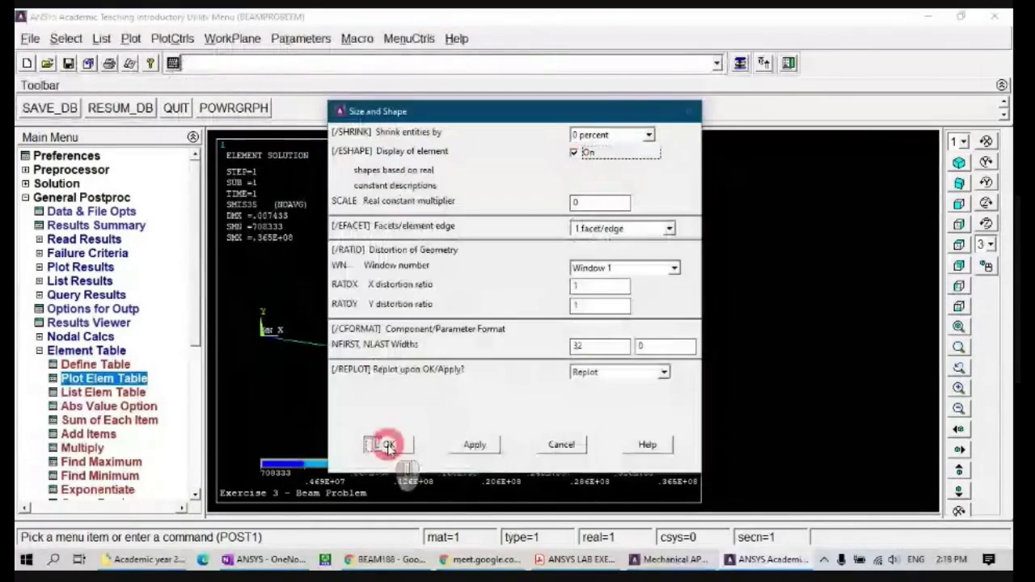
{"action": "left_click", "coordinate": [959, 162]}
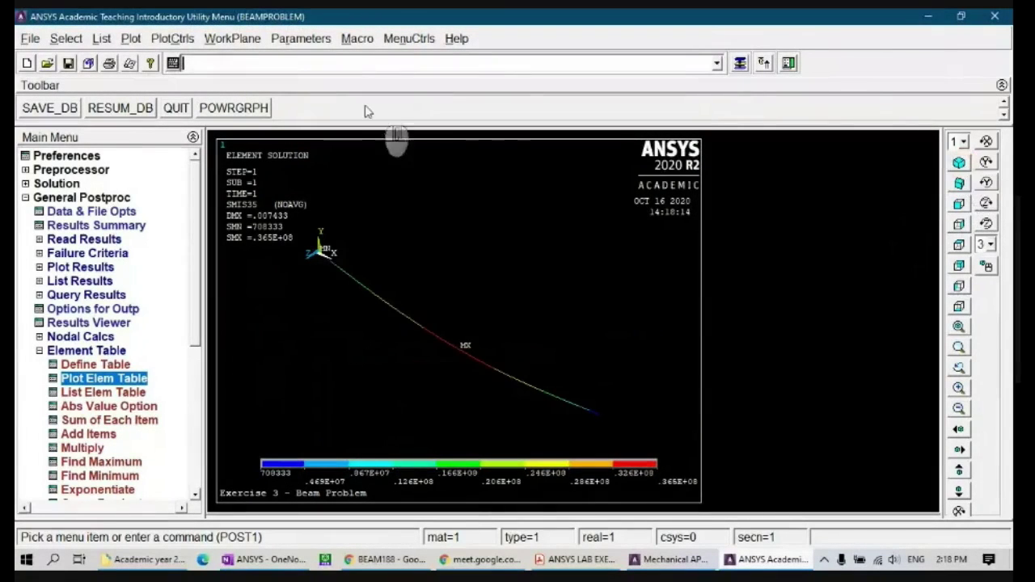
- Try a 10 percent entity shrink in the size and shape settings, and set it back to 0 percent
{"action": "left_click", "coordinate": [172, 38]}
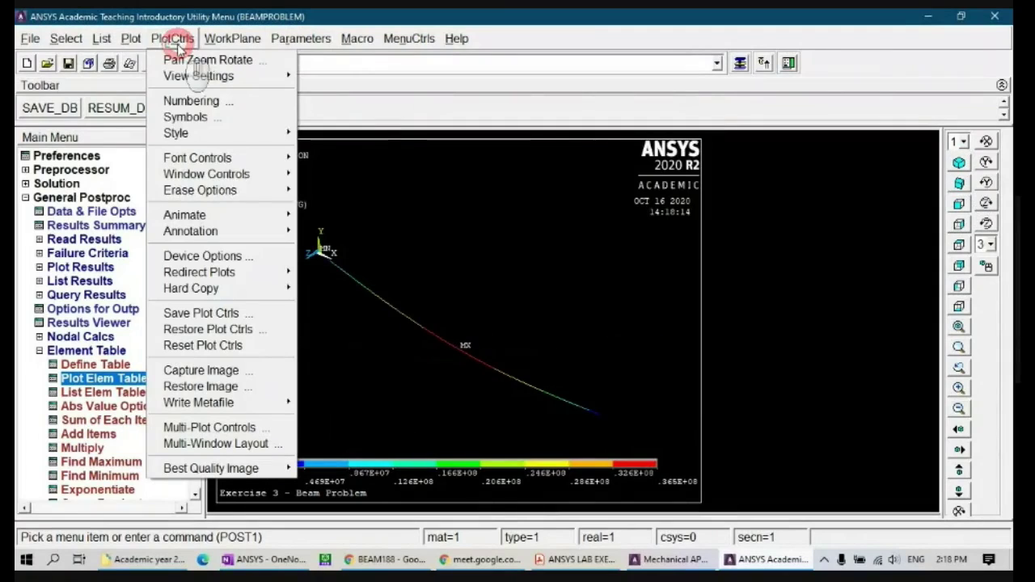
{"action": "left_click", "coordinate": [212, 138]}
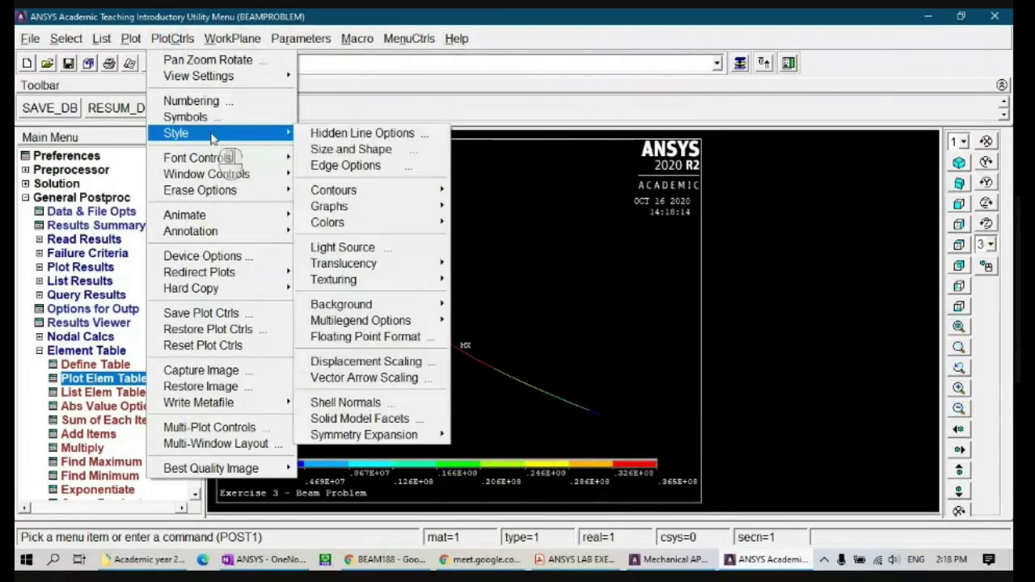
{"action": "left_click", "coordinate": [379, 150]}
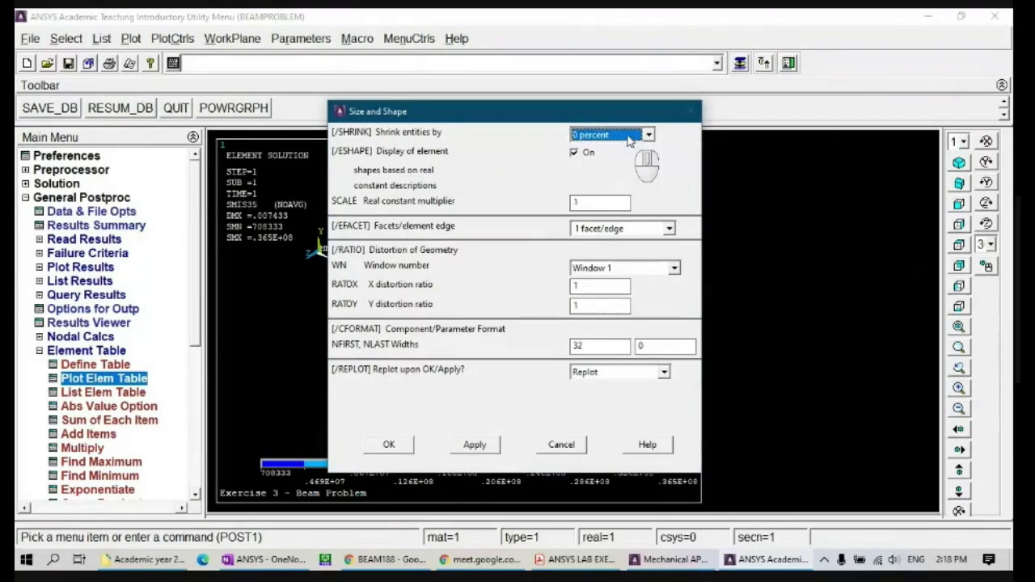
{"action": "left_click", "coordinate": [630, 135]}
{"action": "left_click", "coordinate": [611, 171]}
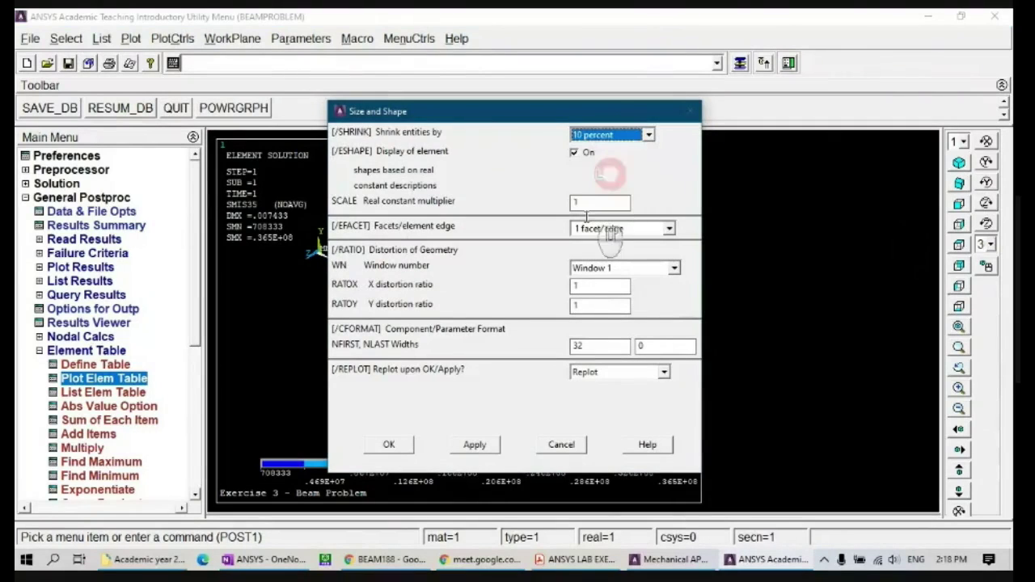
{"action": "left_click", "coordinate": [648, 135]}
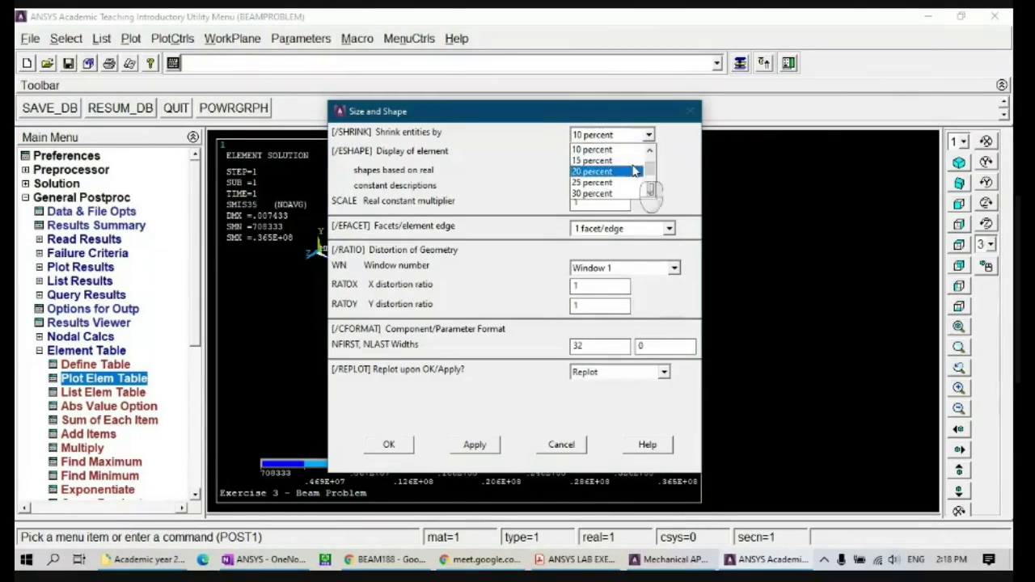
{"action": "scroll", "coordinate": [635, 170], "scroll_direction": "up", "scroll_amount": 2}
{"action": "left_click", "coordinate": [619, 151]}
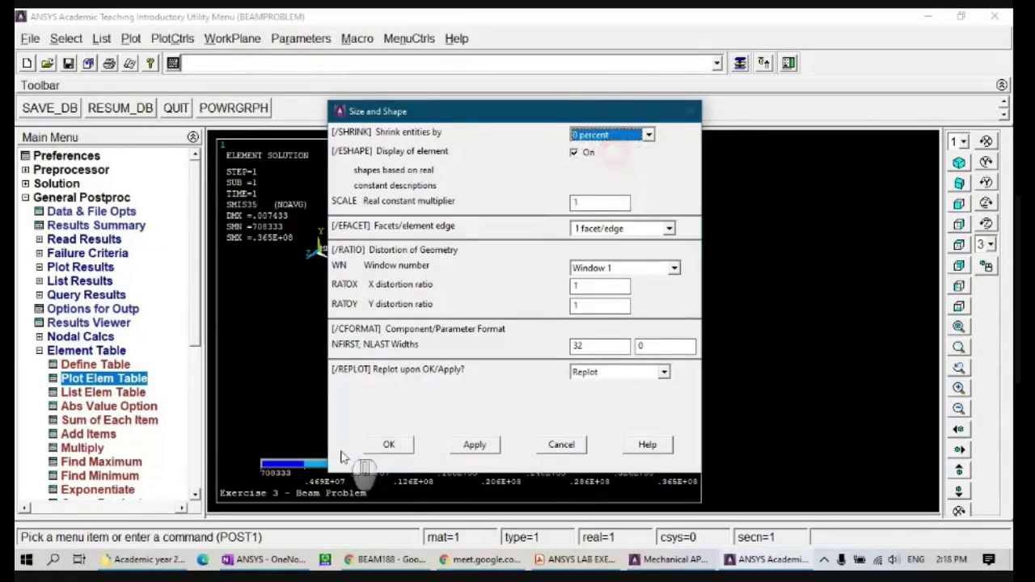
{"action": "left_click", "coordinate": [388, 445]}
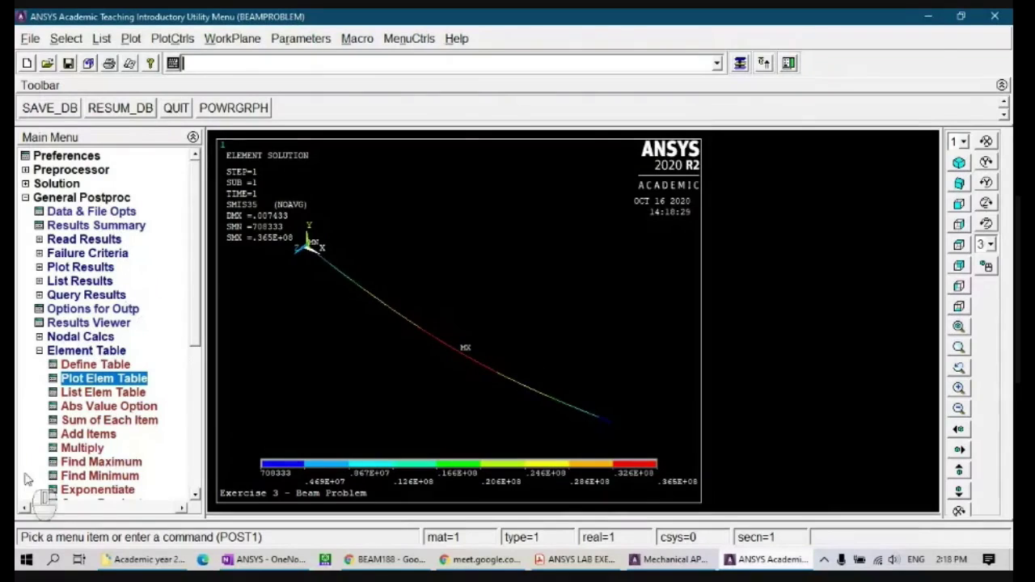
- Plot the nodal solution contour of the displacement vector sum on the deformed shape with undeformed edge, seen from the front
{"action": "left_click", "coordinate": [83, 267]}
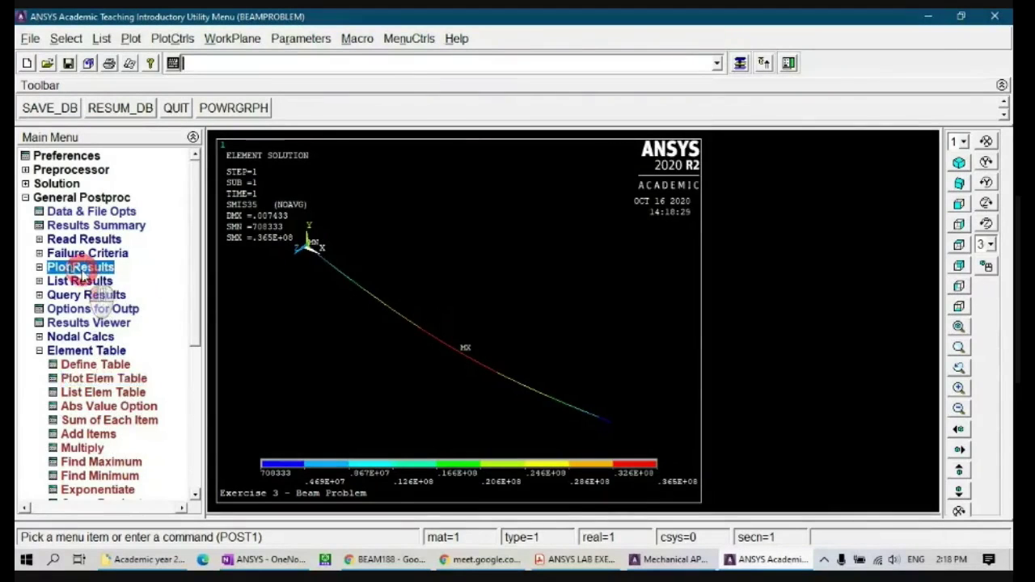
{"action": "left_click", "coordinate": [105, 308]}
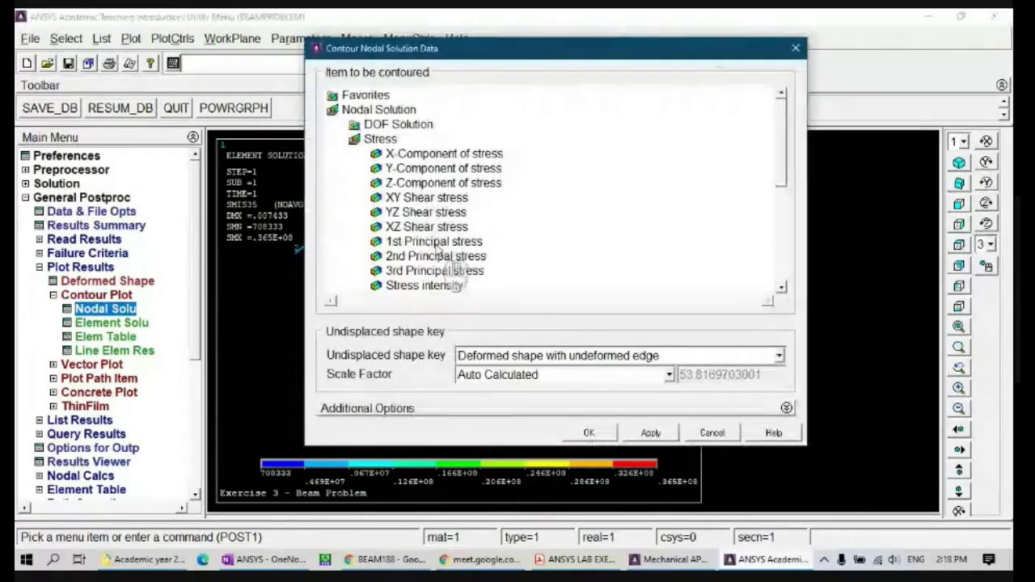
{"action": "left_click", "coordinate": [398, 124]}
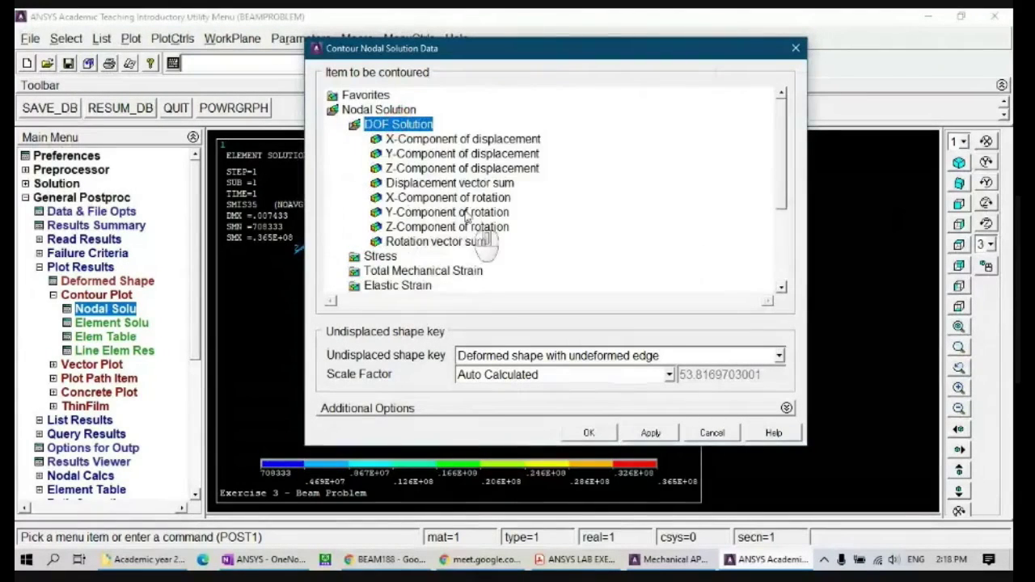
{"action": "left_click", "coordinate": [450, 182]}
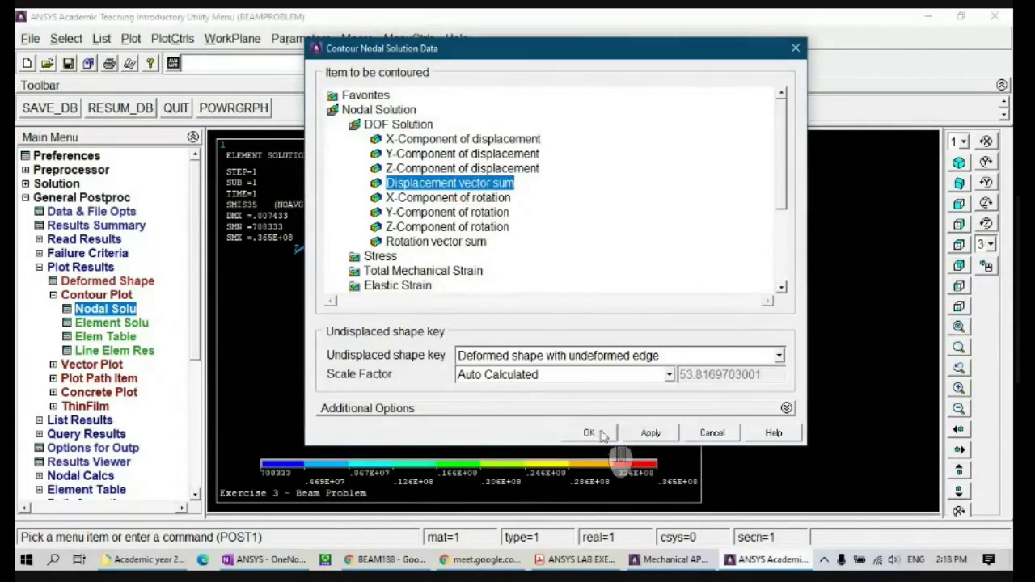
{"action": "left_click", "coordinate": [590, 429]}
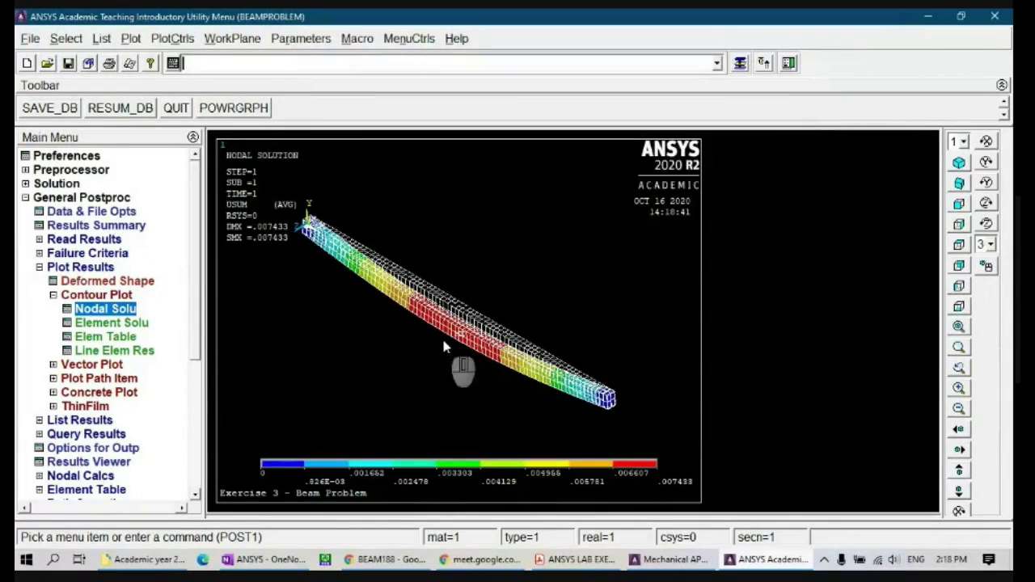
{"action": "left_click", "coordinate": [959, 203]}
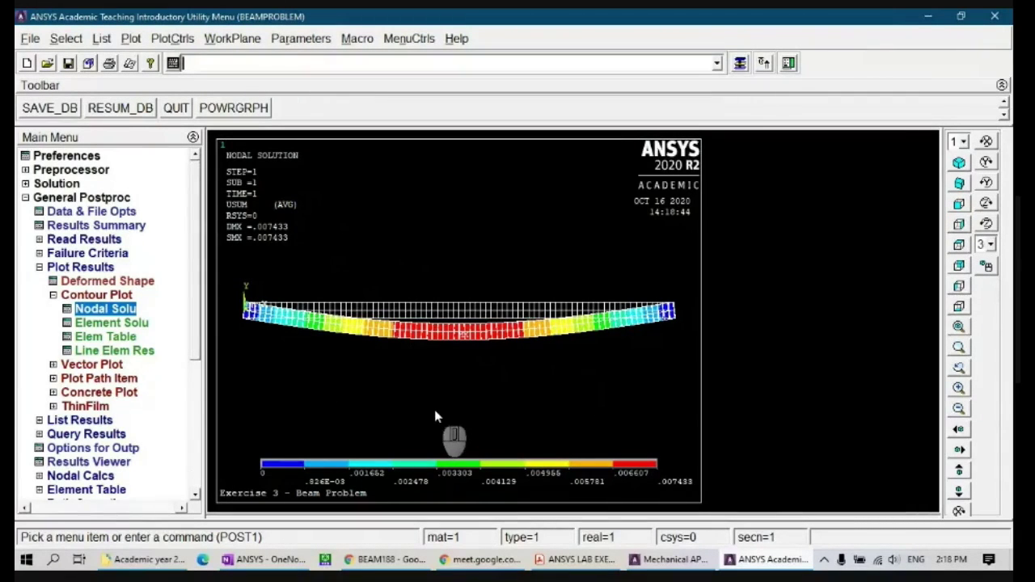
- Animate the deformed results for the UY translation, reduce the playback delay to 8, and close the animation controller
{"action": "left_click", "coordinate": [191, 38]}
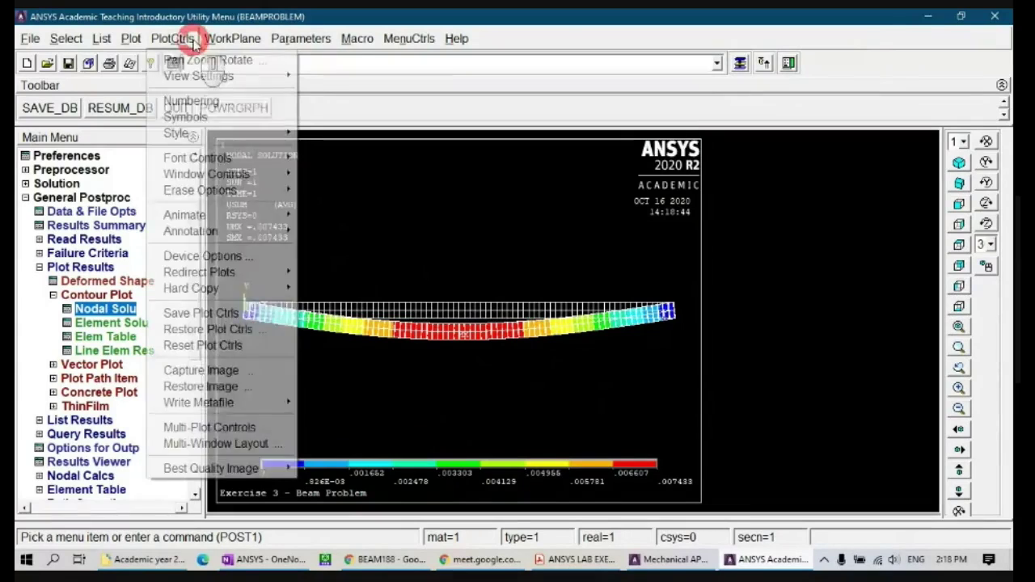
{"action": "left_click", "coordinate": [215, 217]}
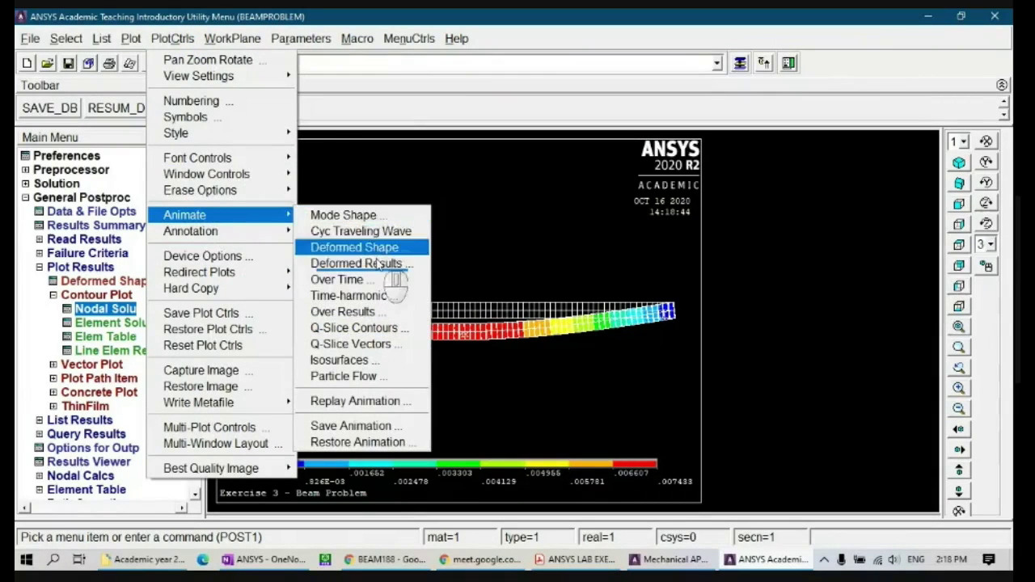
{"action": "left_click", "coordinate": [373, 263]}
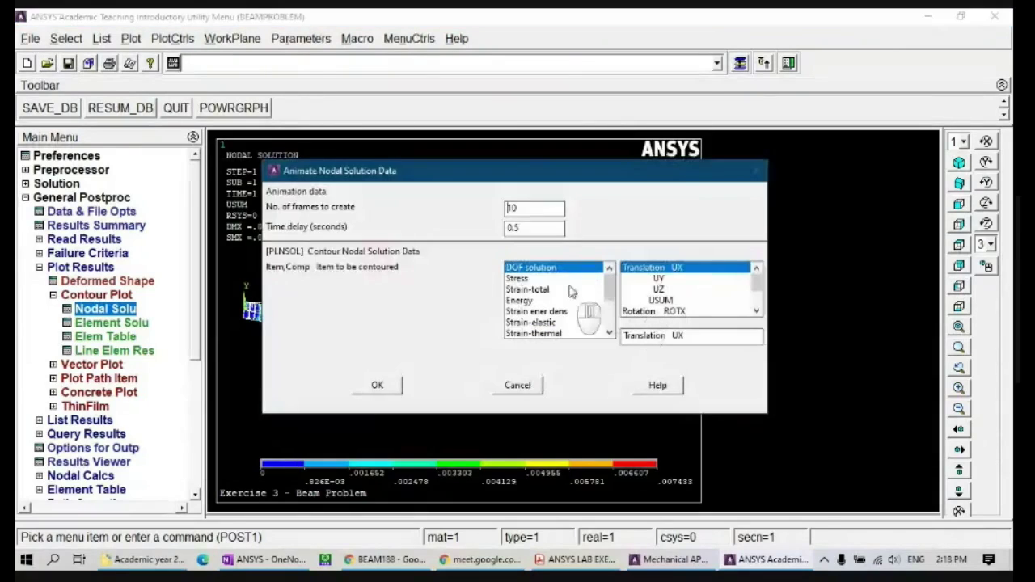
{"action": "left_click", "coordinate": [660, 278]}
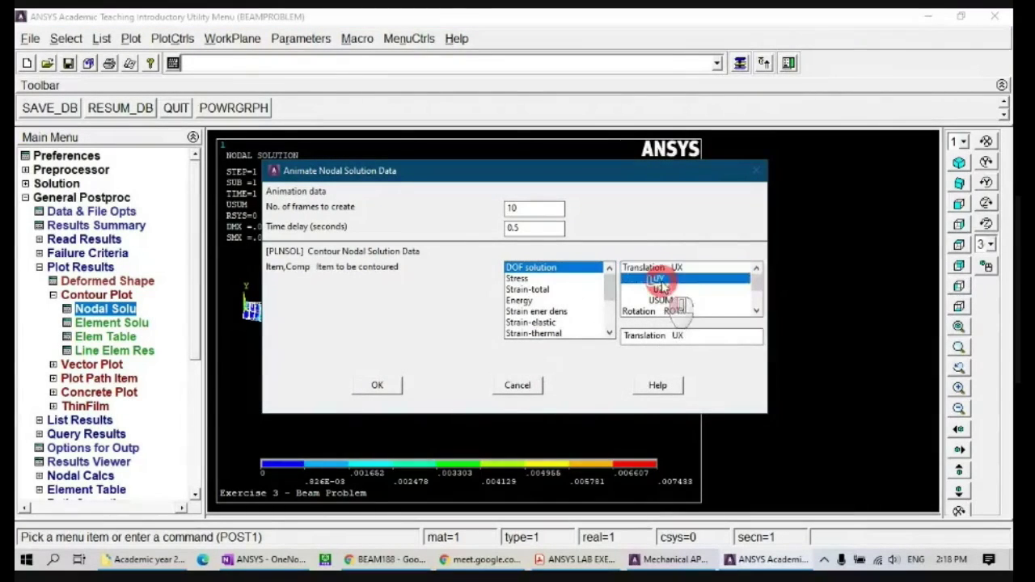
{"action": "left_click", "coordinate": [382, 386]}
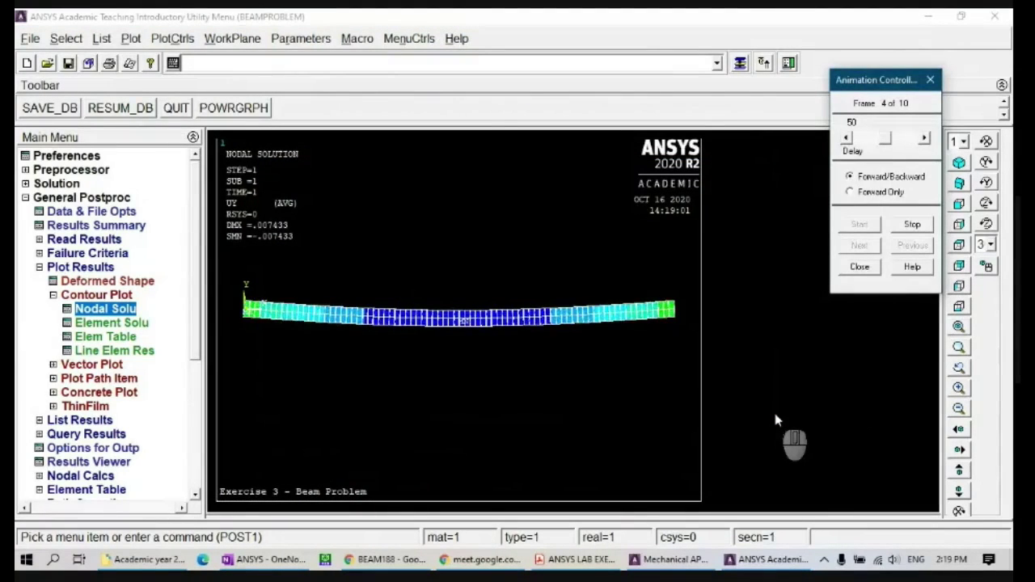
{"action": "left_click_drag", "start_coordinate": [886, 139], "coordinate": [861, 144]}
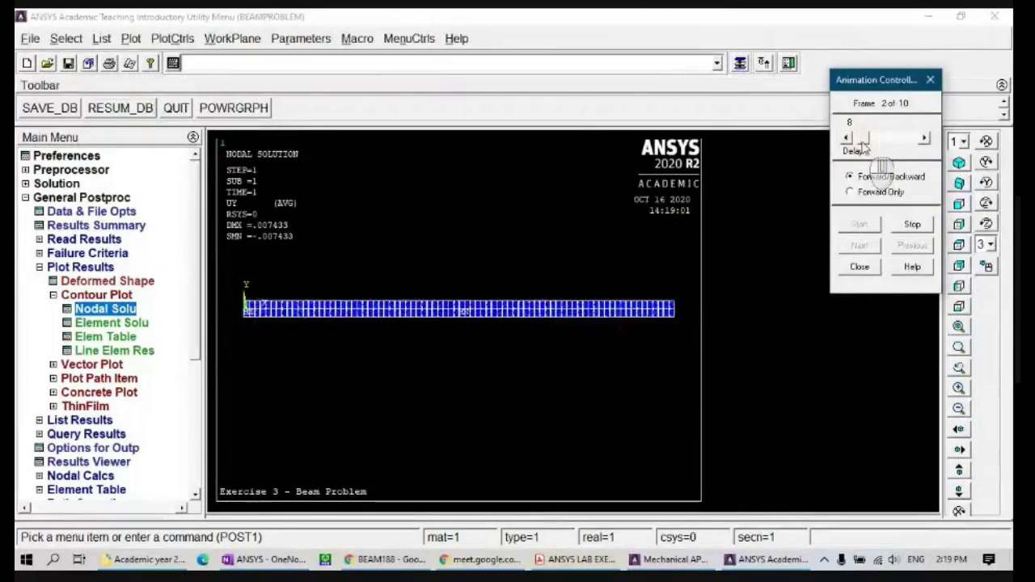
{"action": "left_click", "coordinate": [860, 266]}
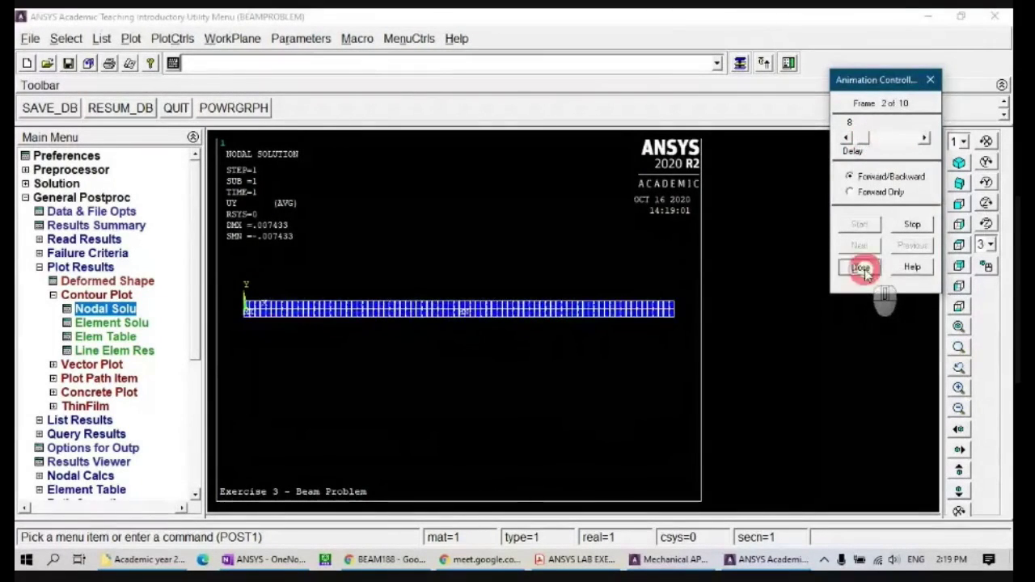